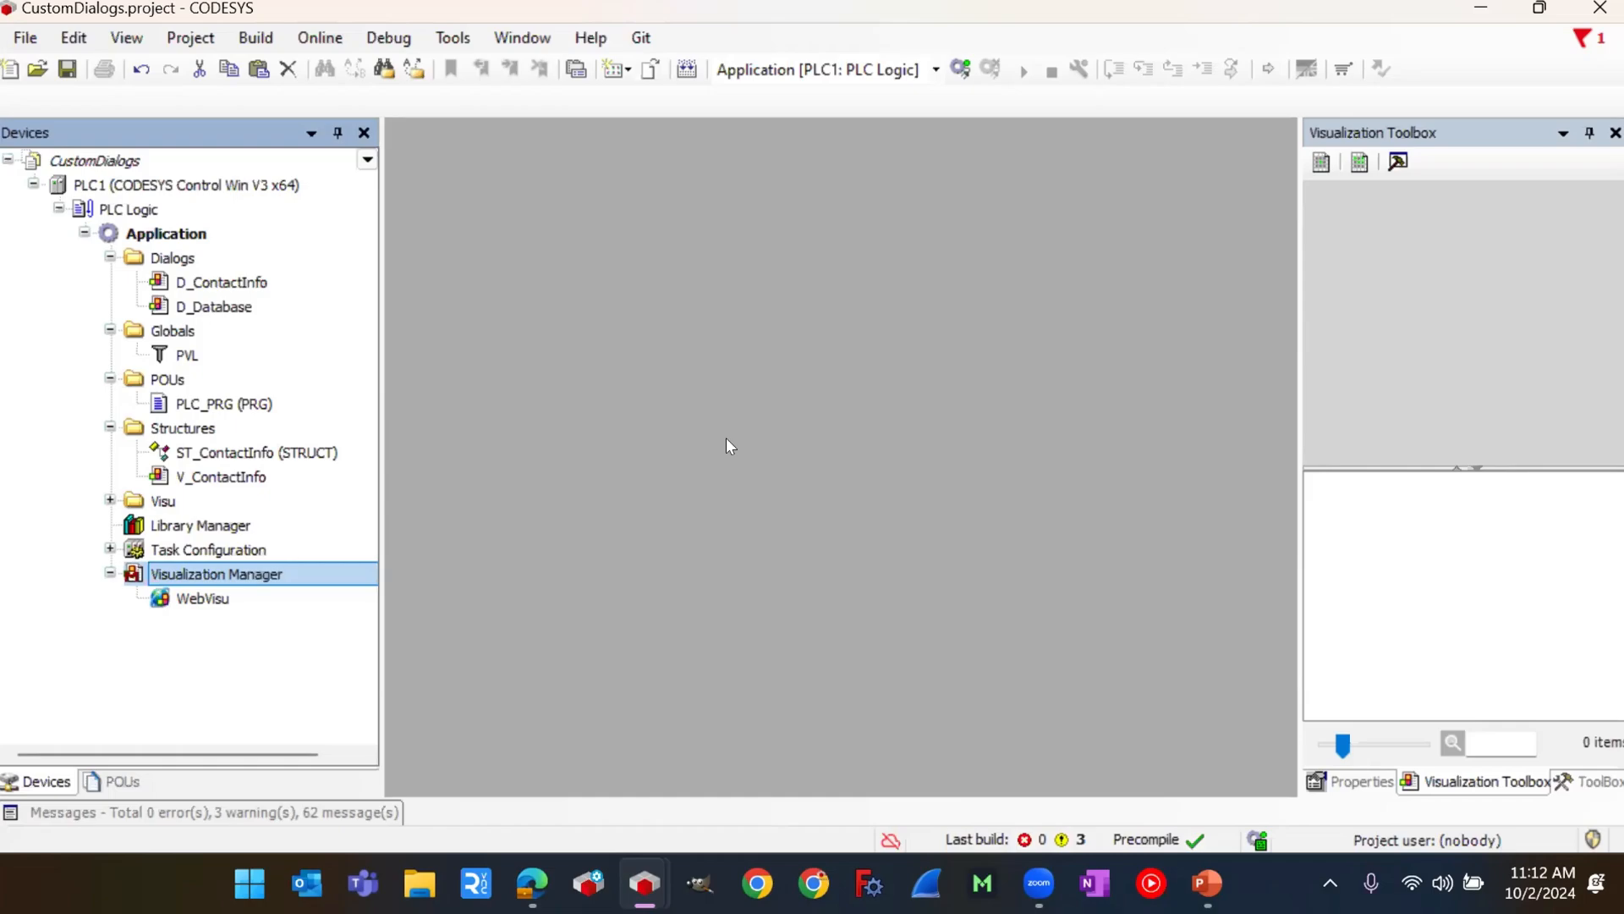
Step: Review the members declared in the ST_ContactInfo structure, from sName through sPhoneNumber, and close it
double_click(204, 457)
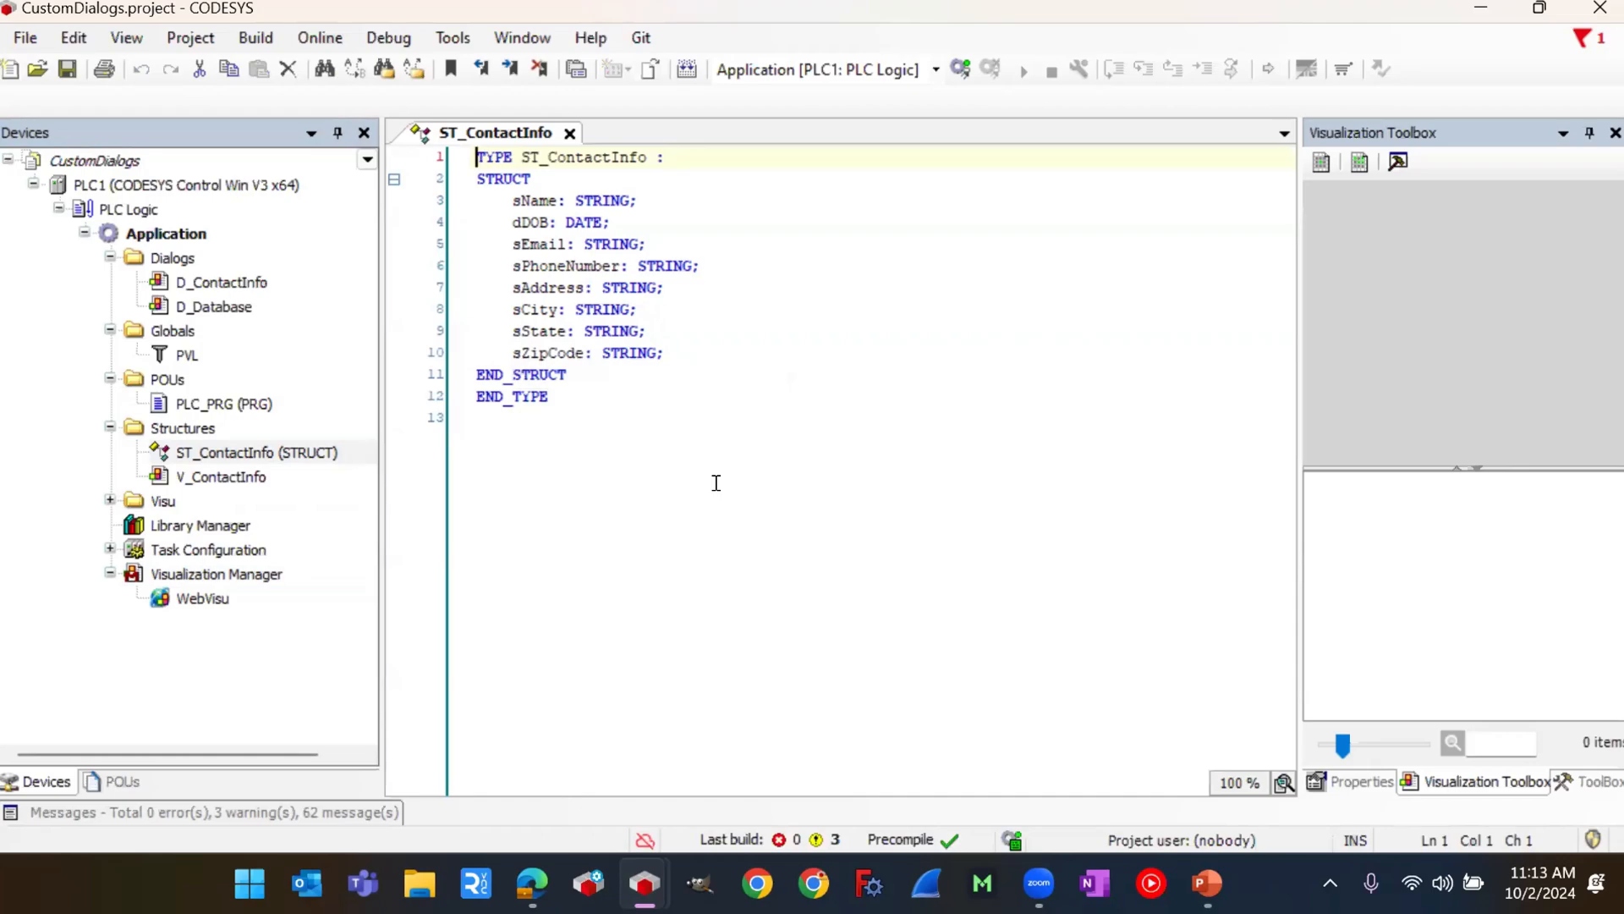
left_click(548, 200)
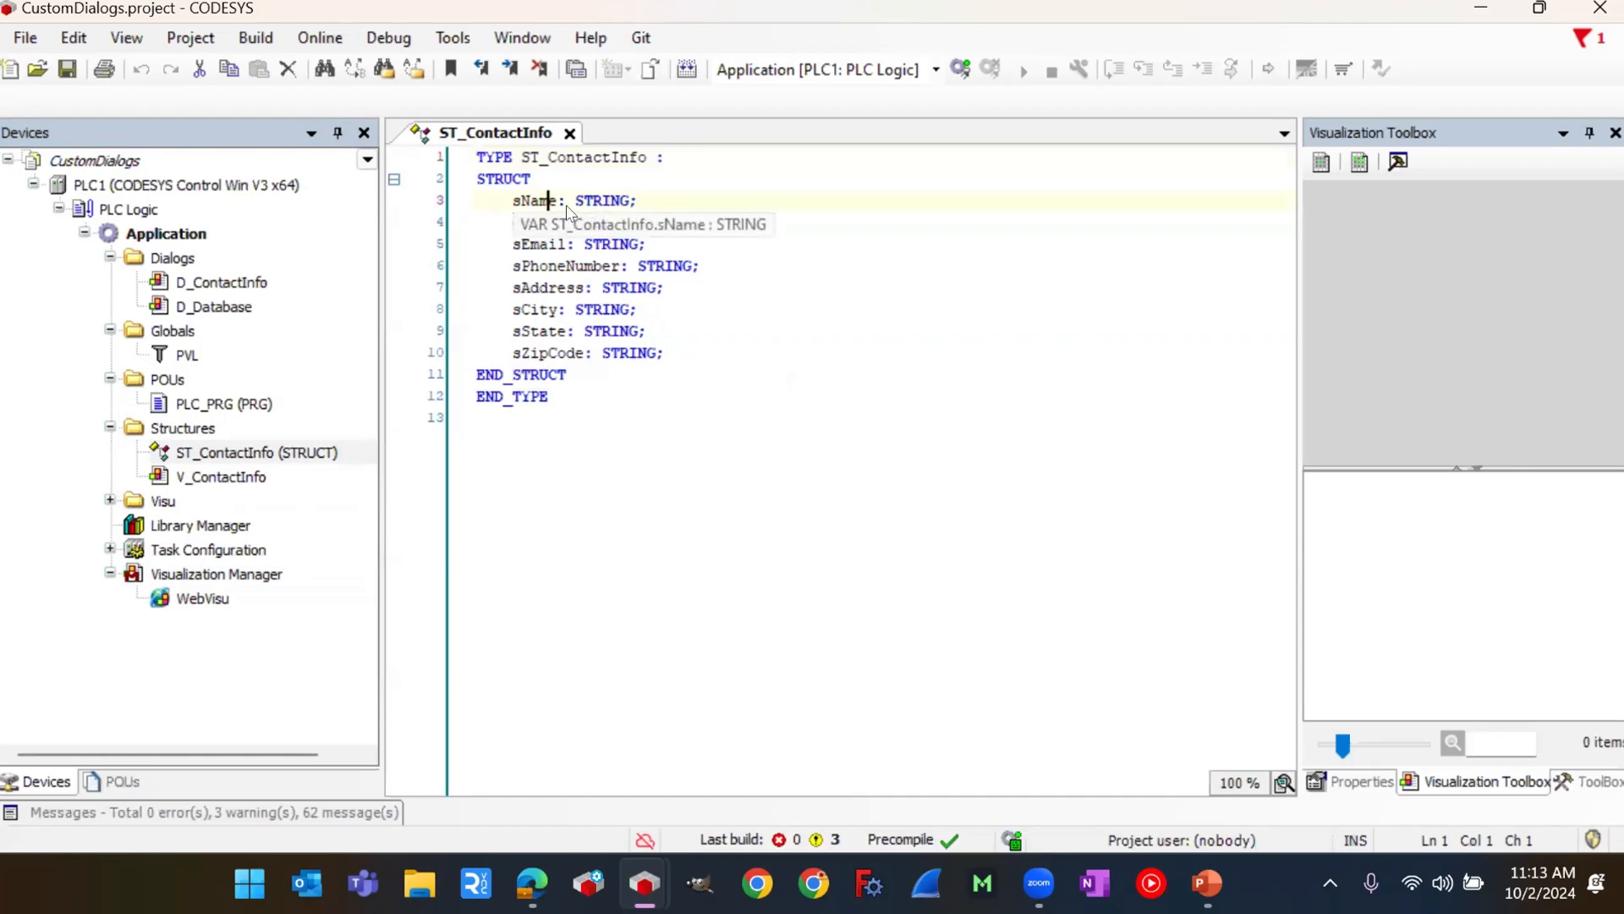
left_click(532, 223)
left_click(542, 245)
left_click(575, 269)
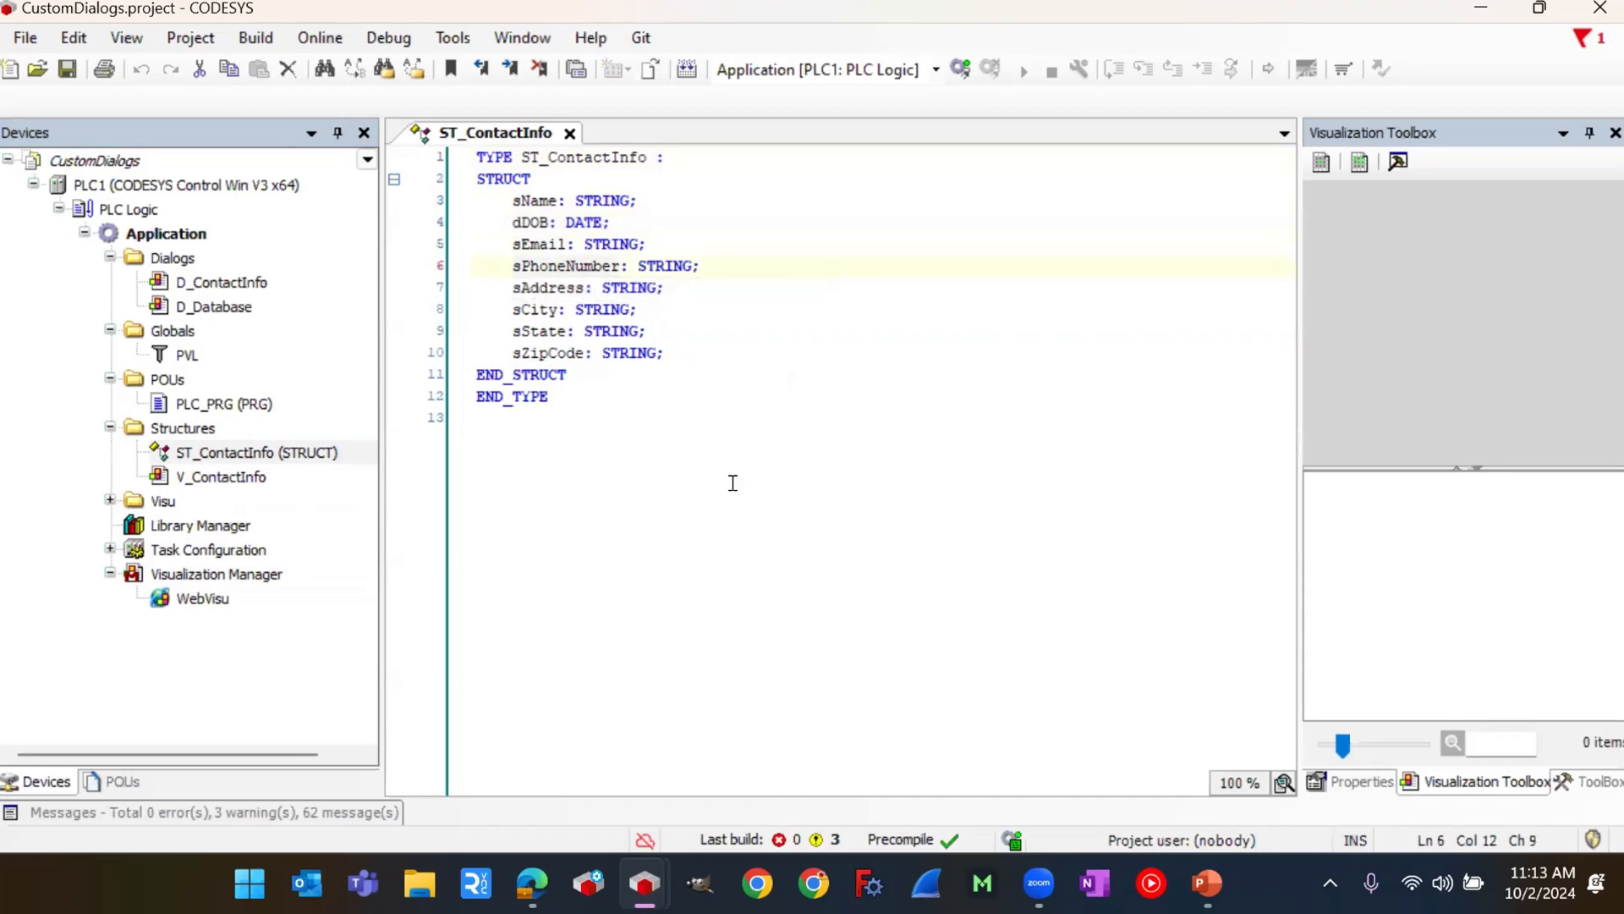
left_click(572, 132)
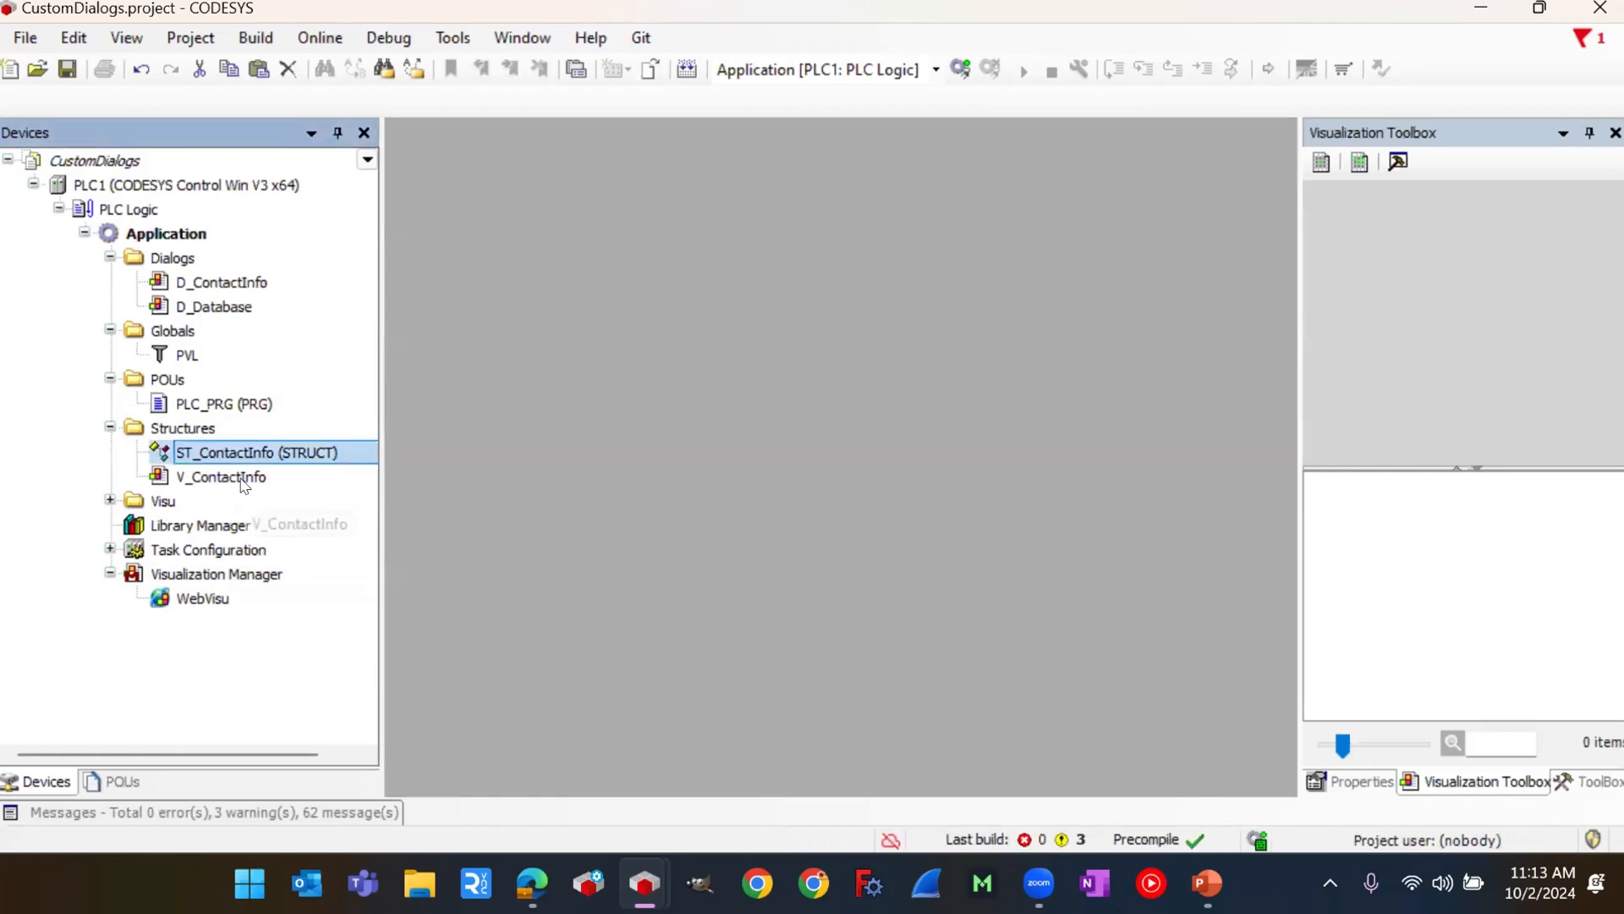
Step: Examine the V_ContactInfo visualization's fields and its stContactInfo interface variable, and close it
left_click(232, 476)
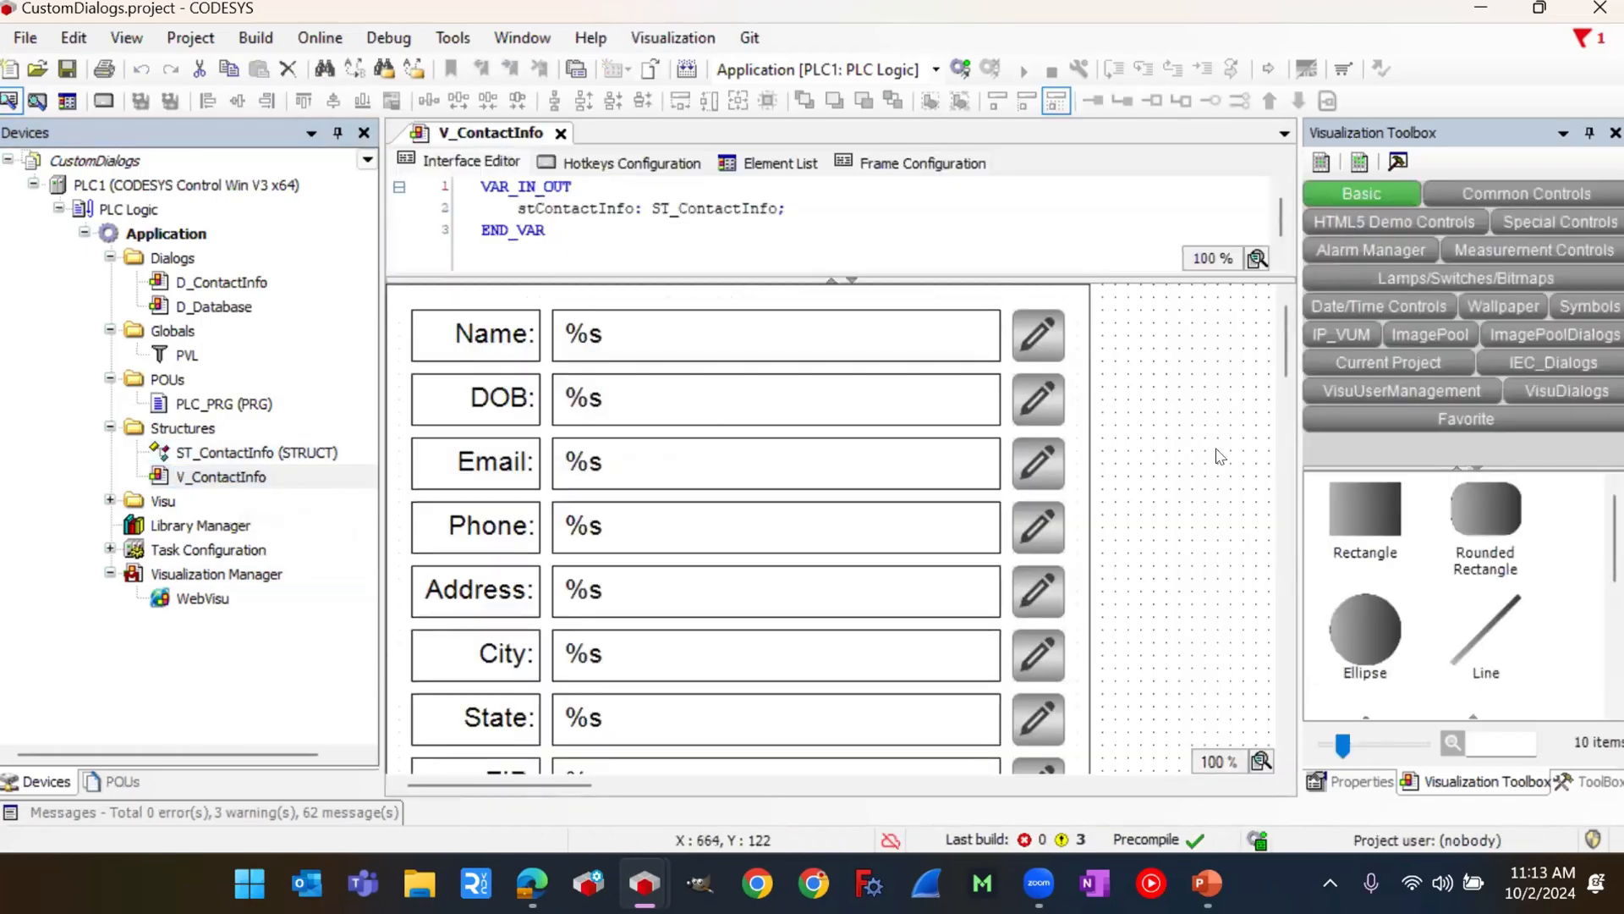
scroll(1189, 545, "down", 3)
scroll(1163, 521, "up", 3)
scroll(1136, 456, "down", 3)
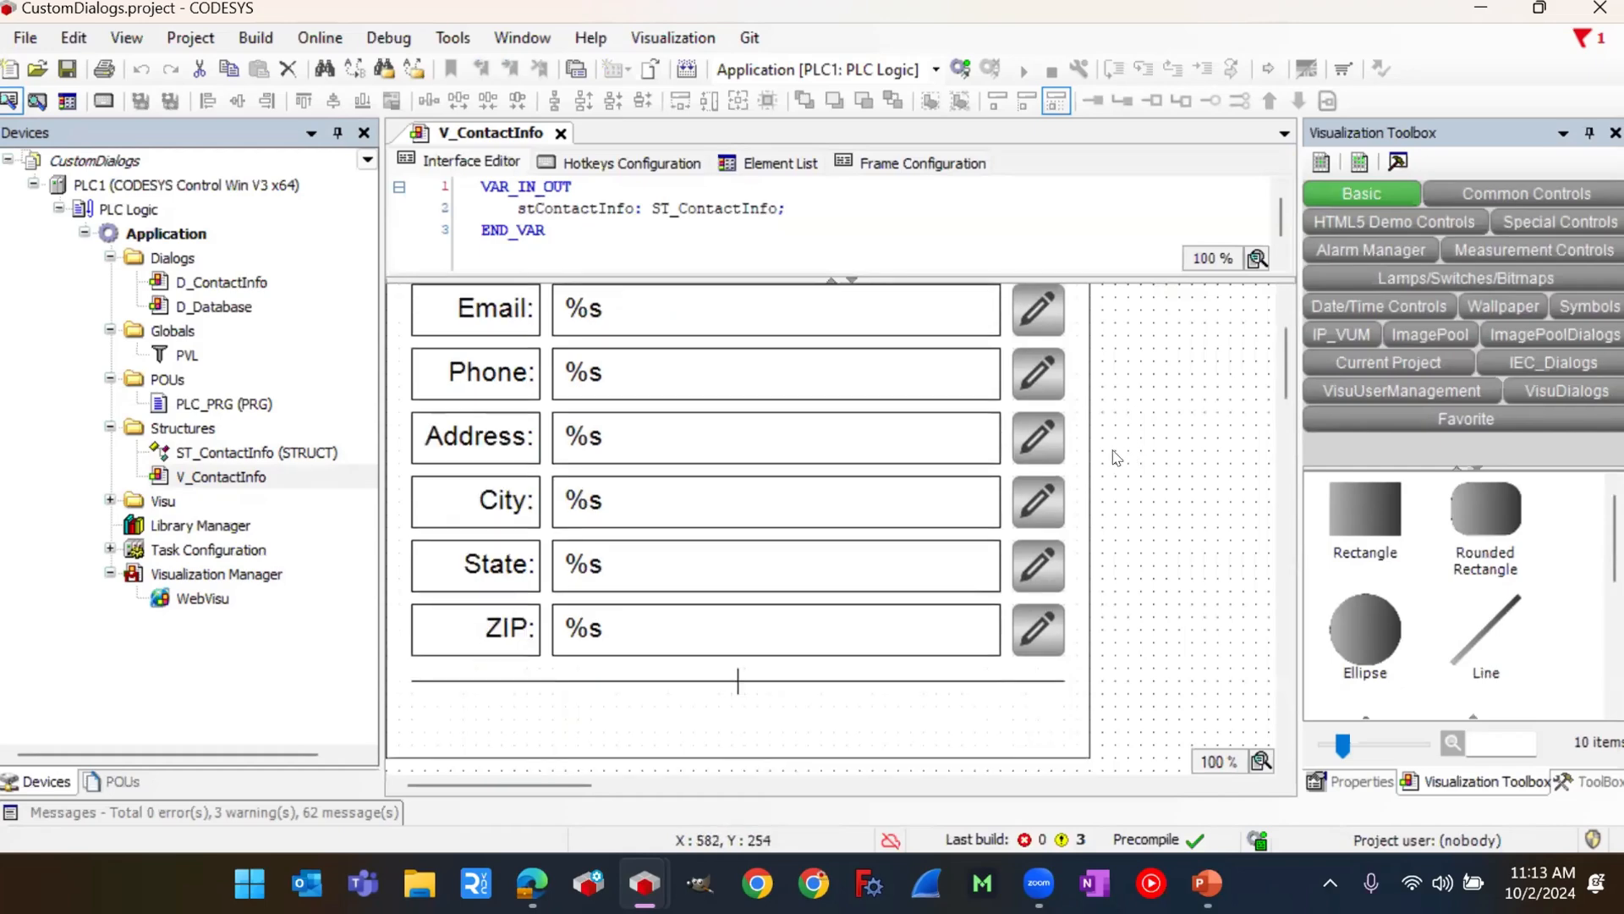
scroll(1115, 457, "up", 3)
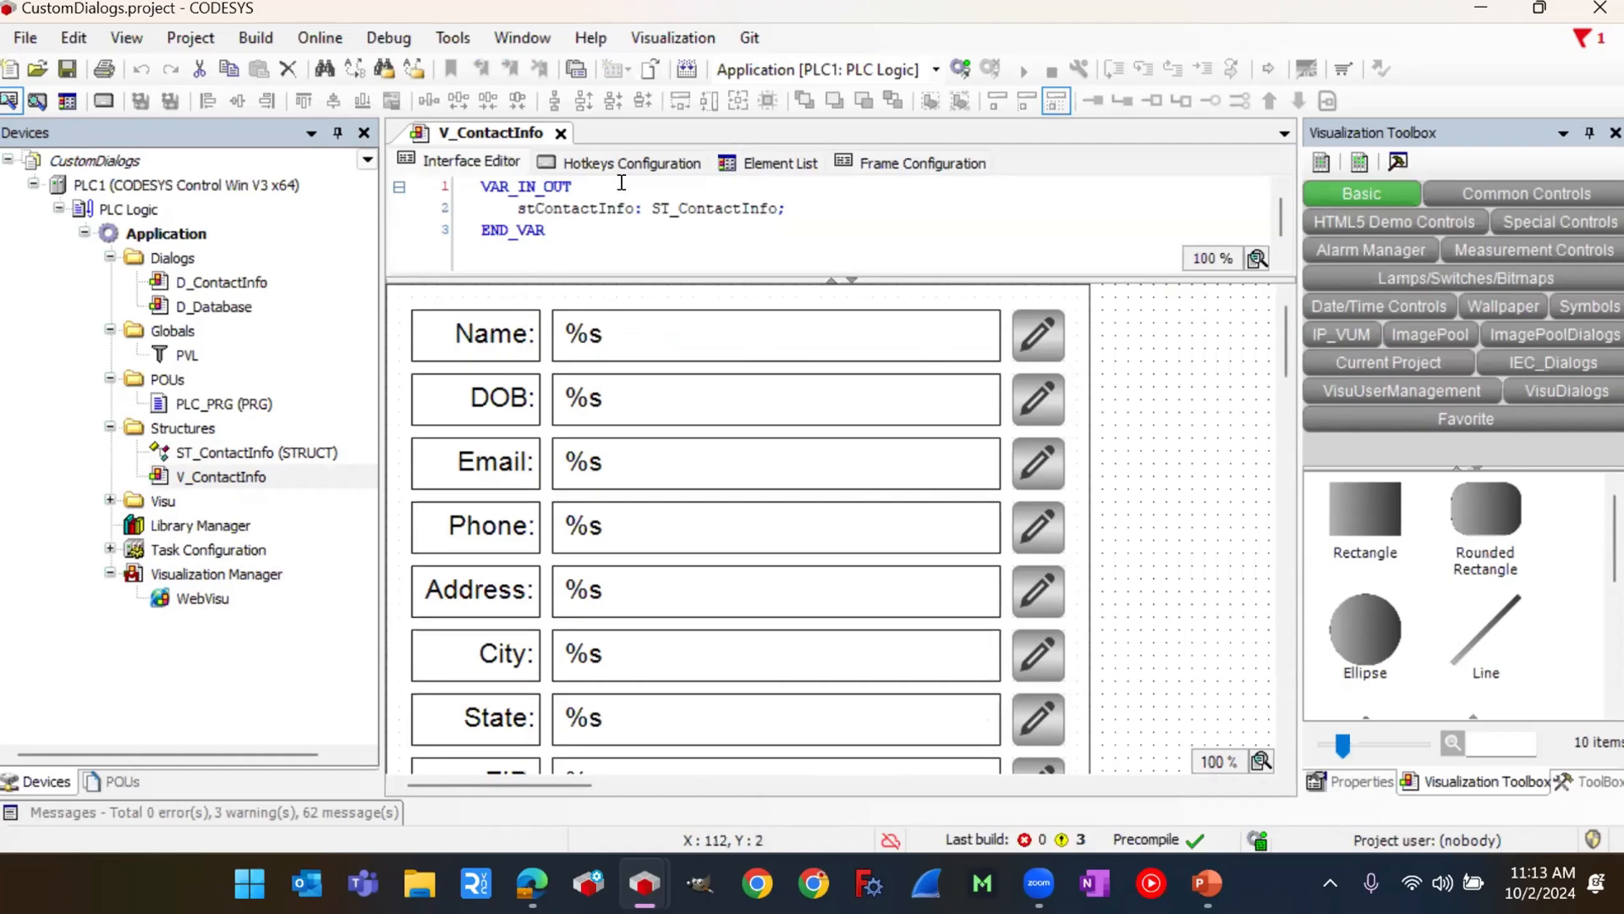
left_click(560, 133)
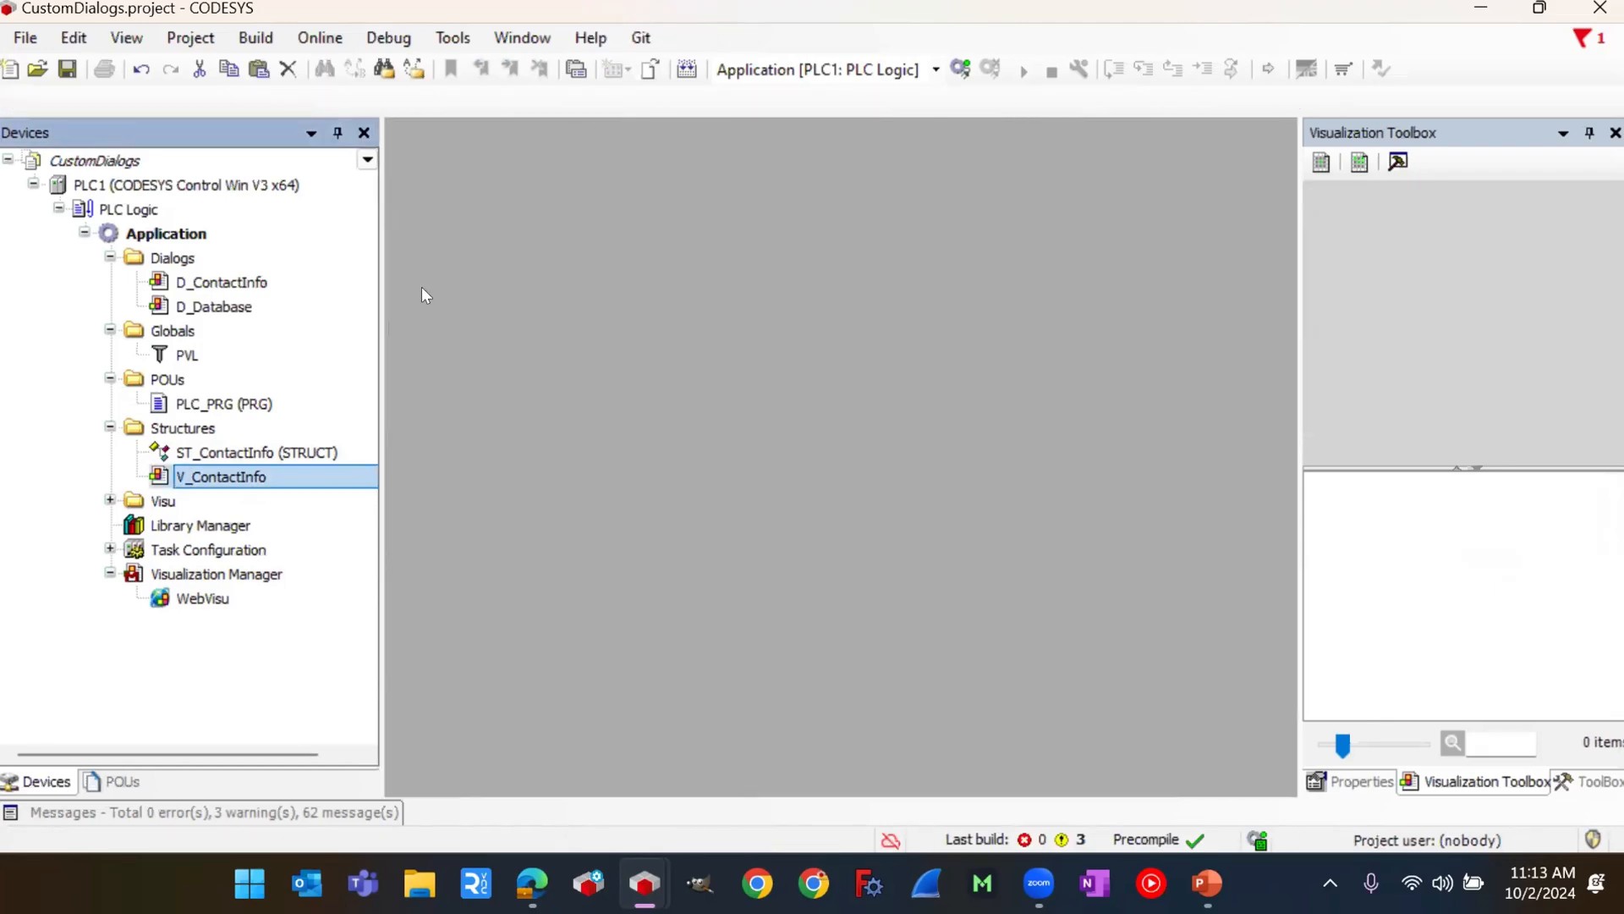
Step: Add a new visualization named MyDialog to the Dialogs folder
right_click(179, 260)
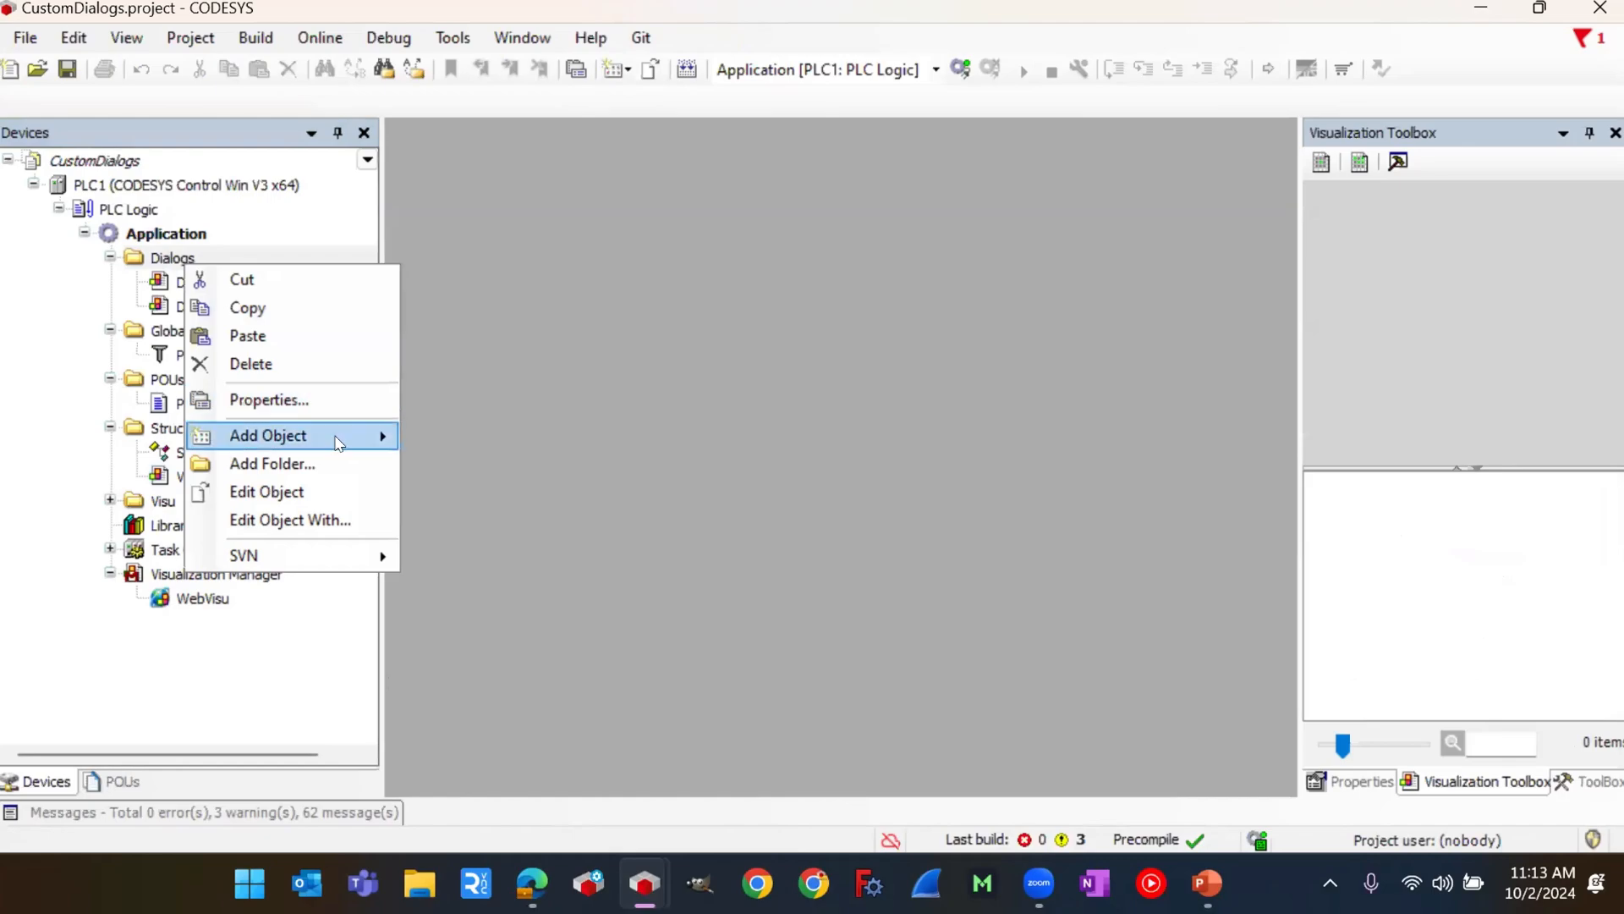
mouse_move(338, 444)
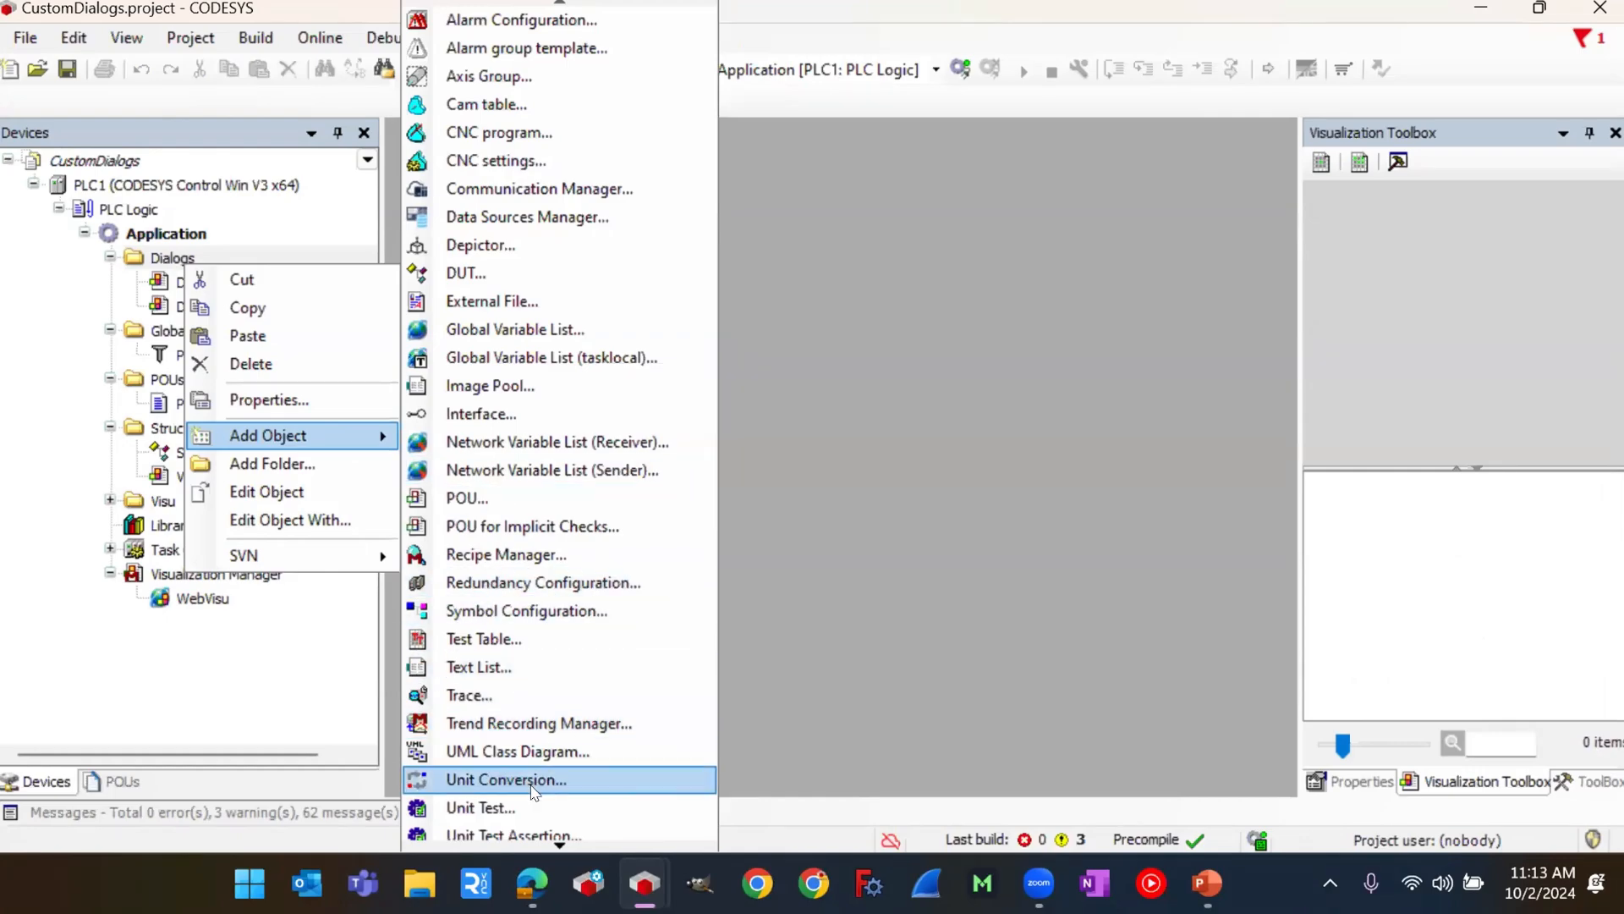
left_click(542, 846)
left_click(542, 846)
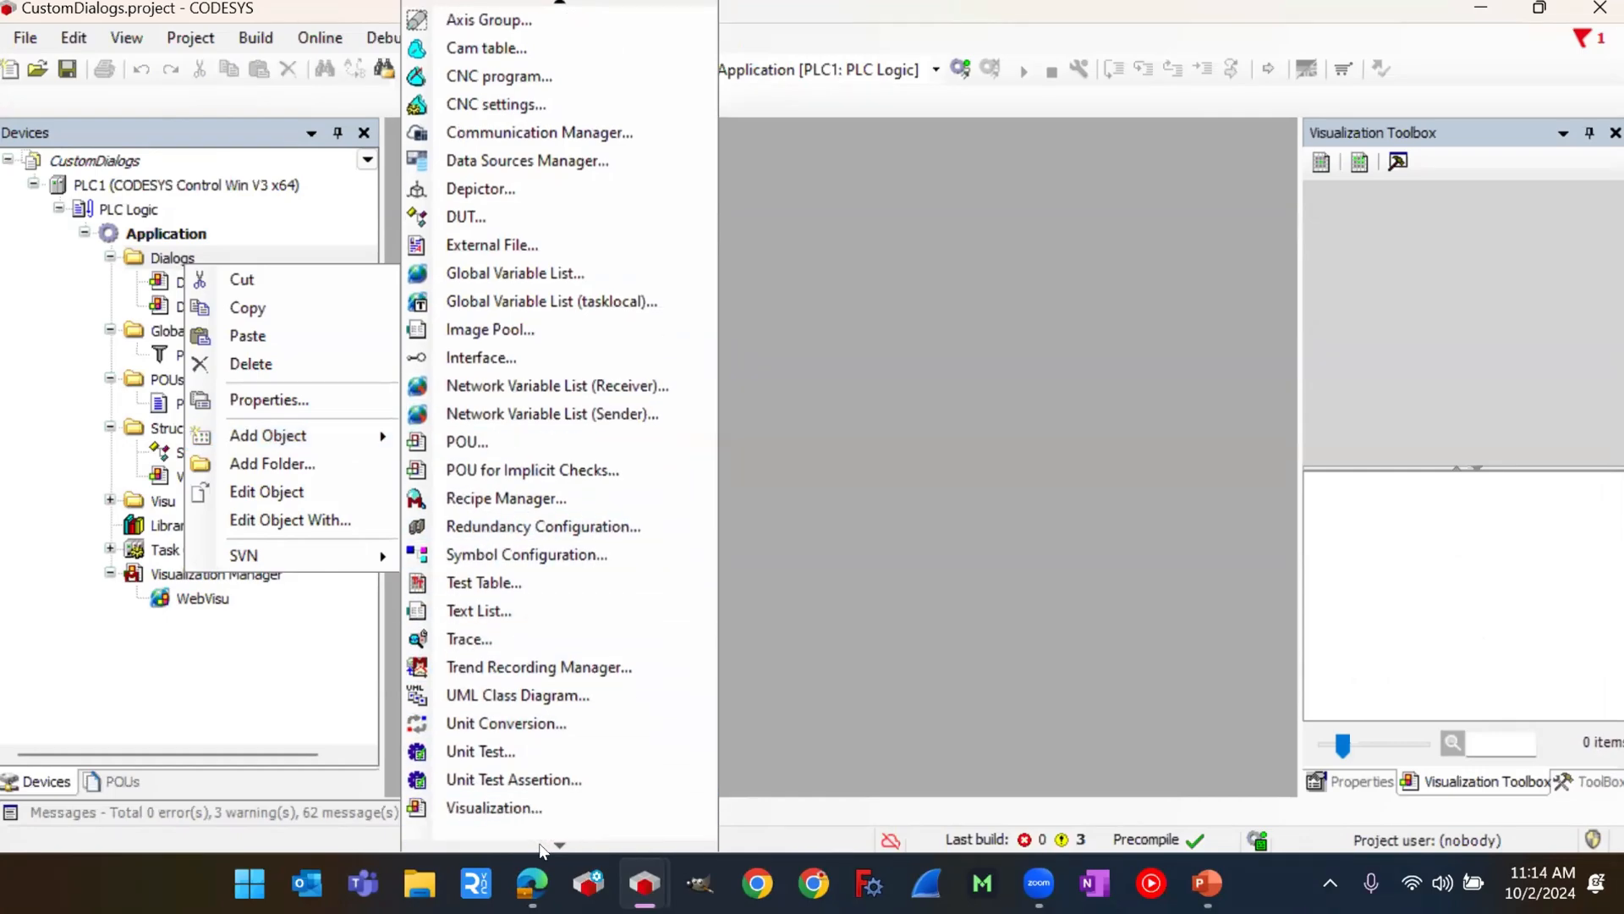
left_click(507, 808)
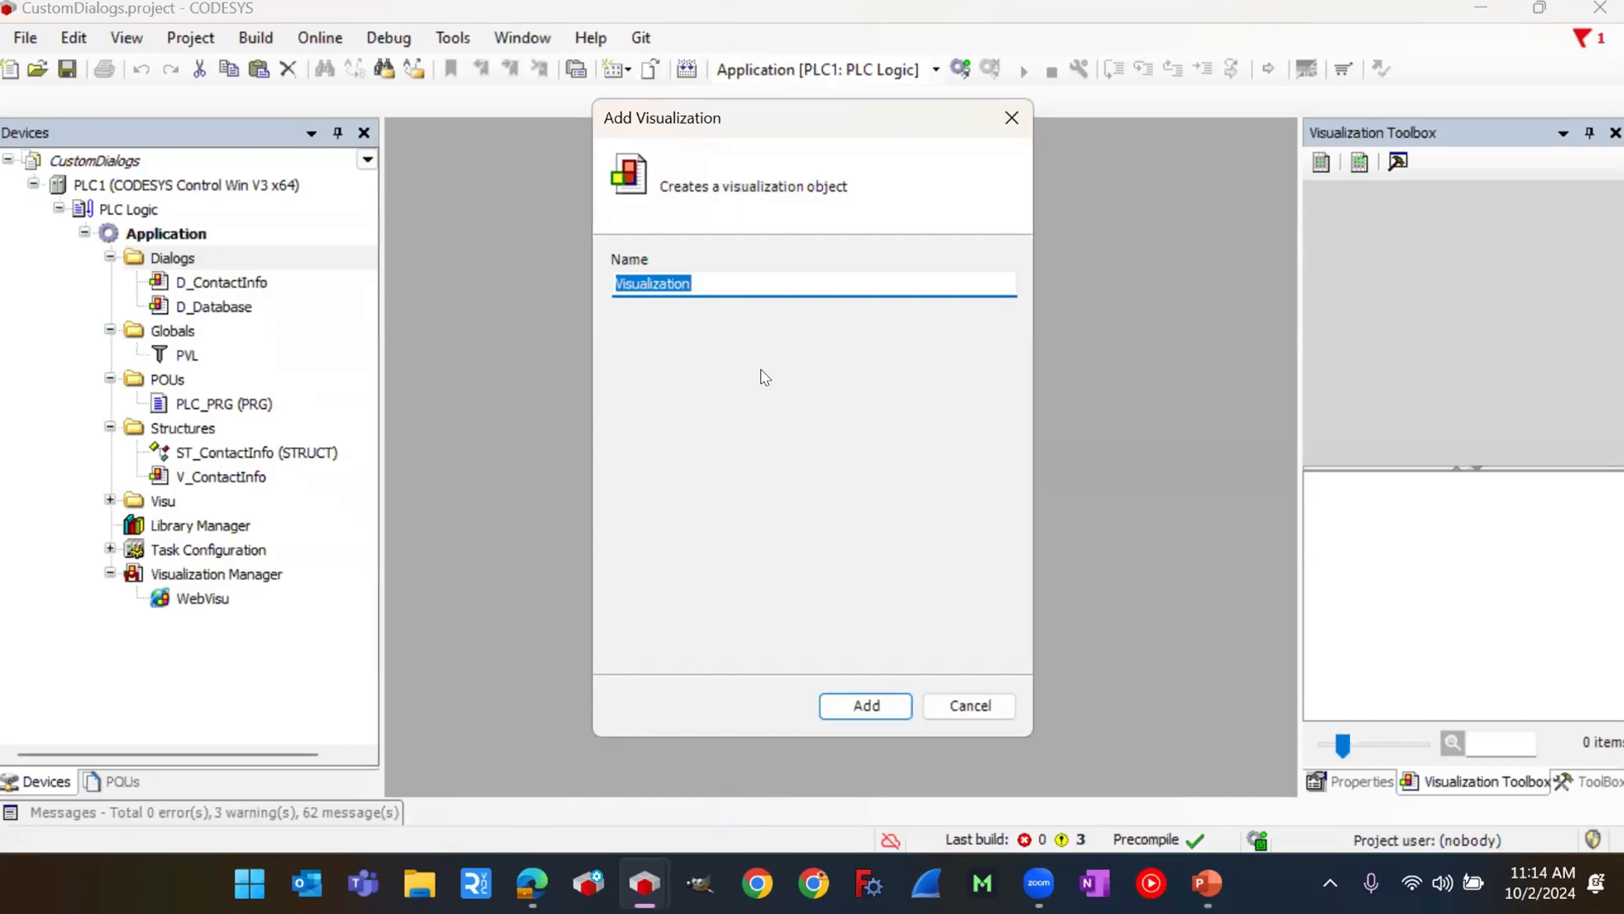
type("D")
key("BackSpace")
type("MyDialog")
key("Return")
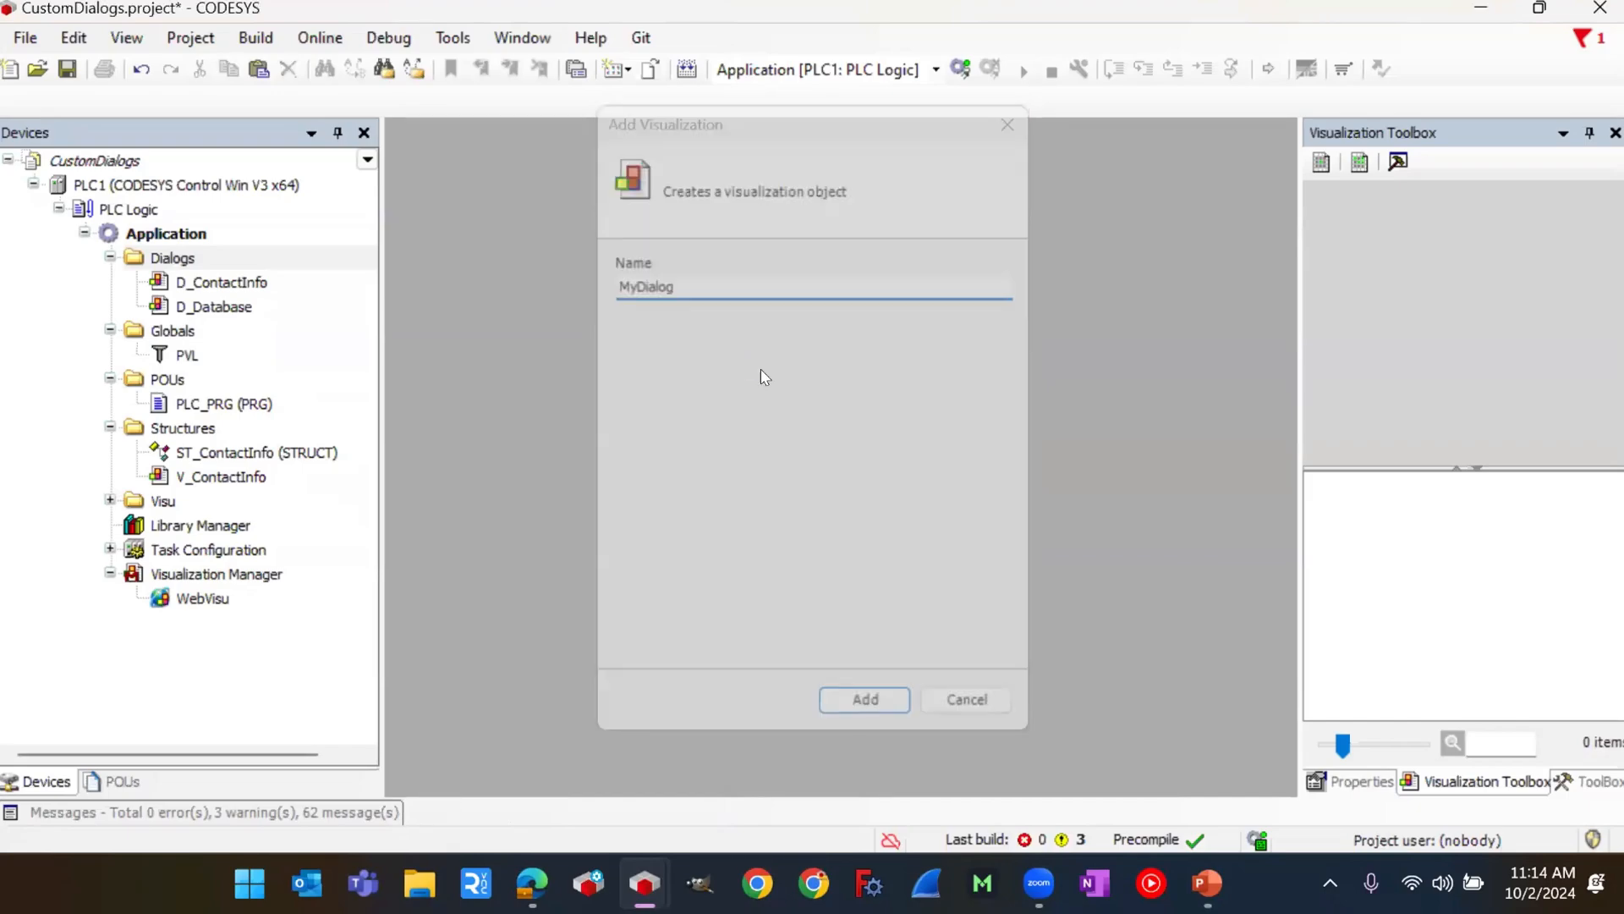
Step: Set the MyDialog object's properties so the visualization is used as a Dialog
right_click(236, 332)
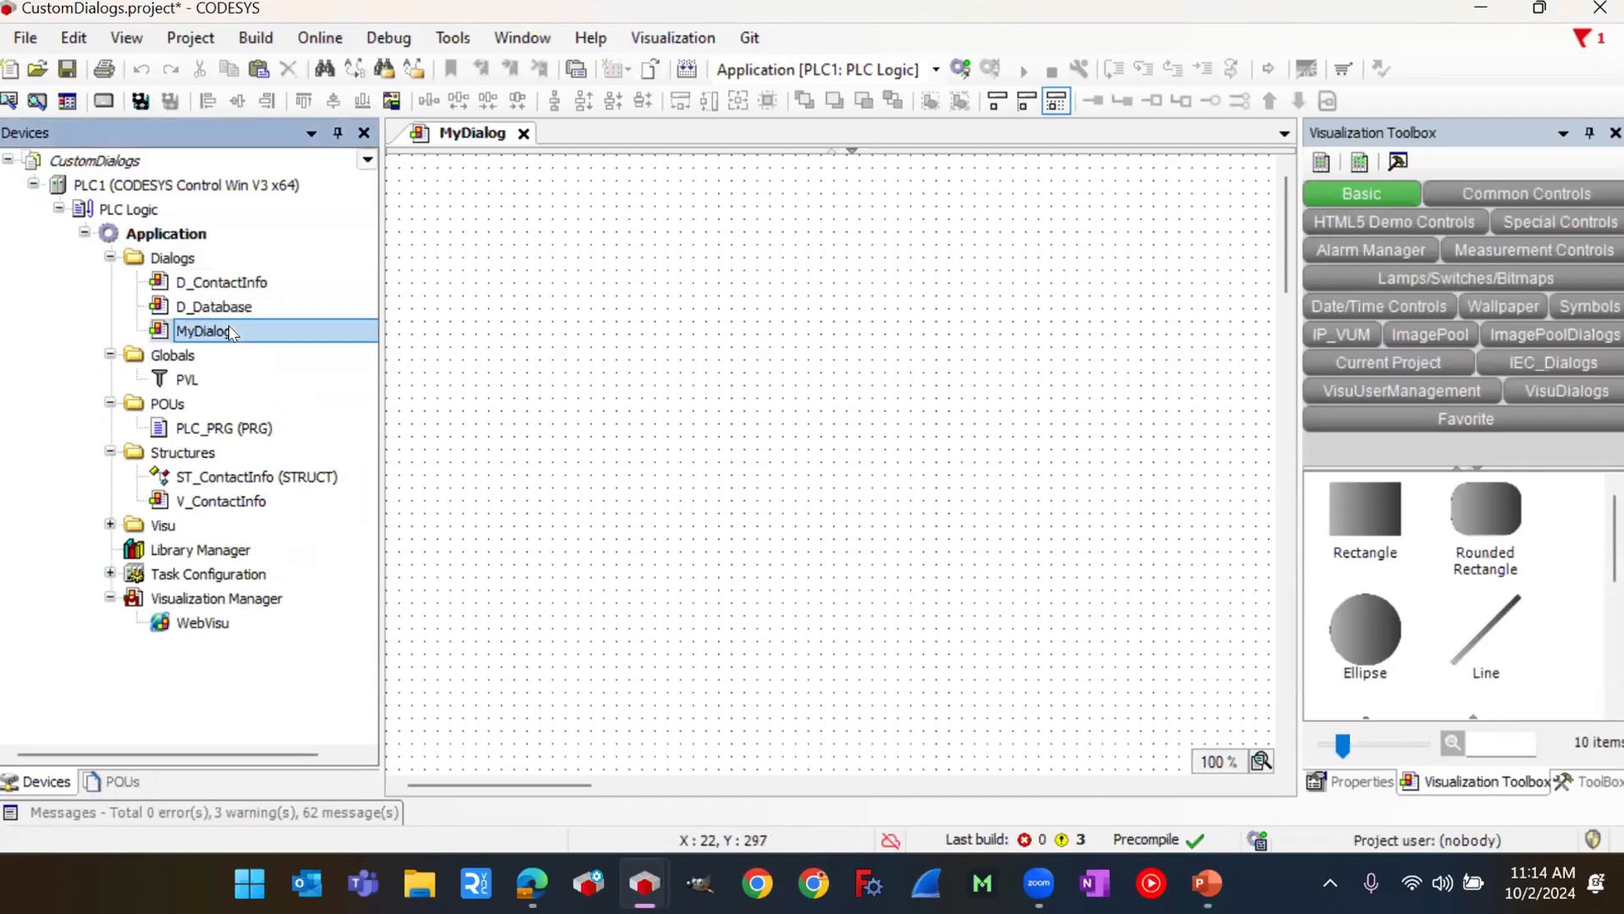
right_click(180, 332)
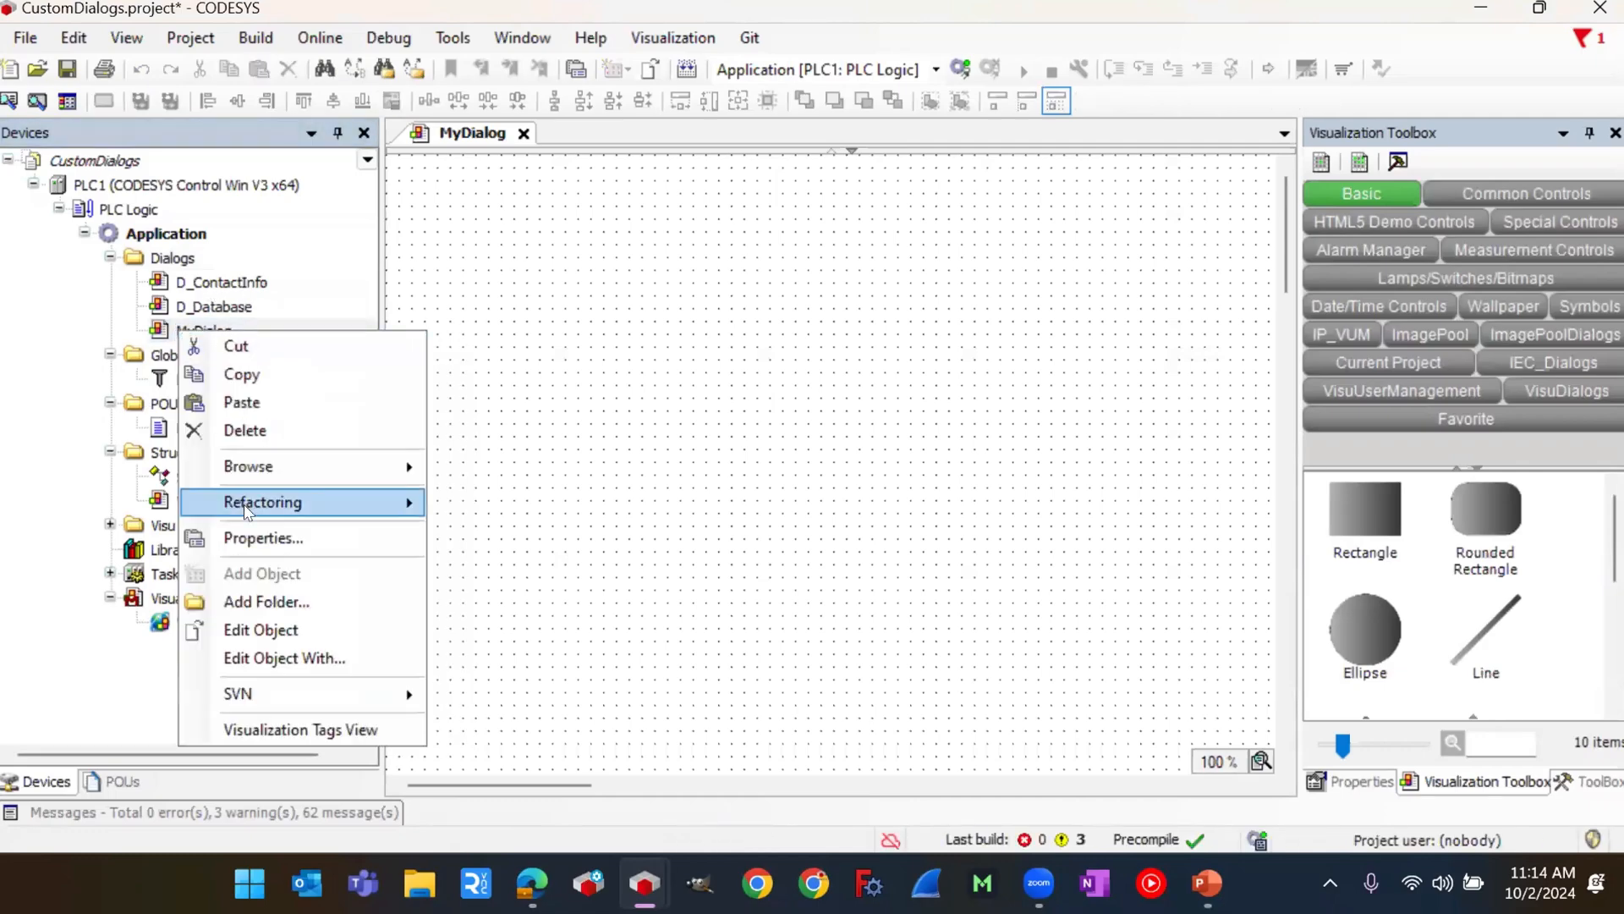
left_click(262, 538)
left_click(626, 193)
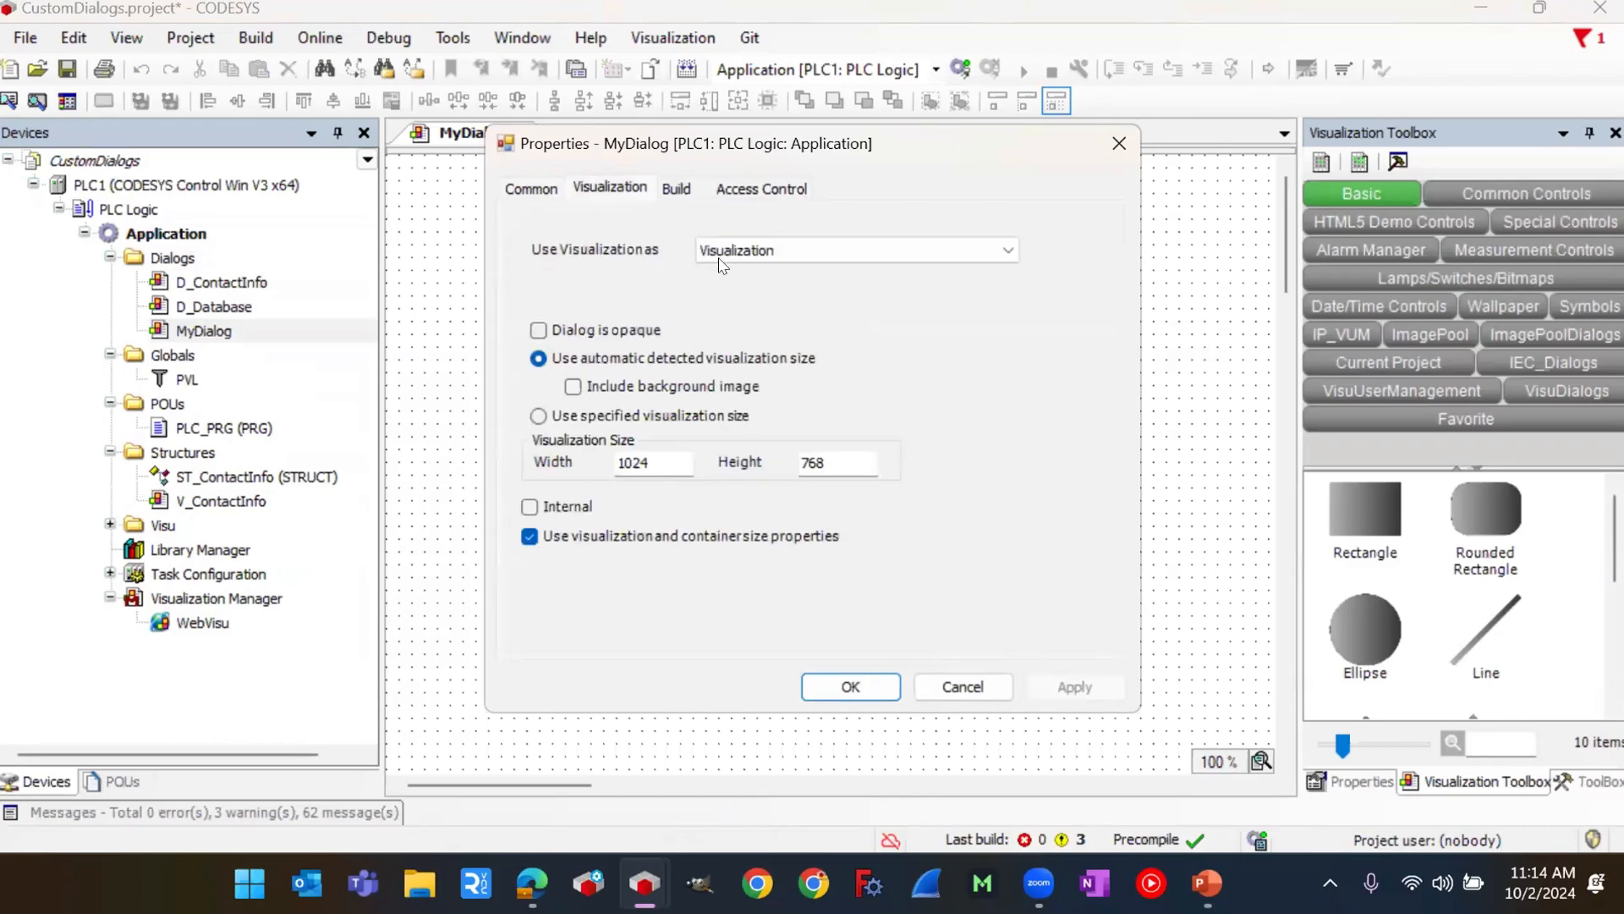
left_click(750, 250)
left_click(733, 289)
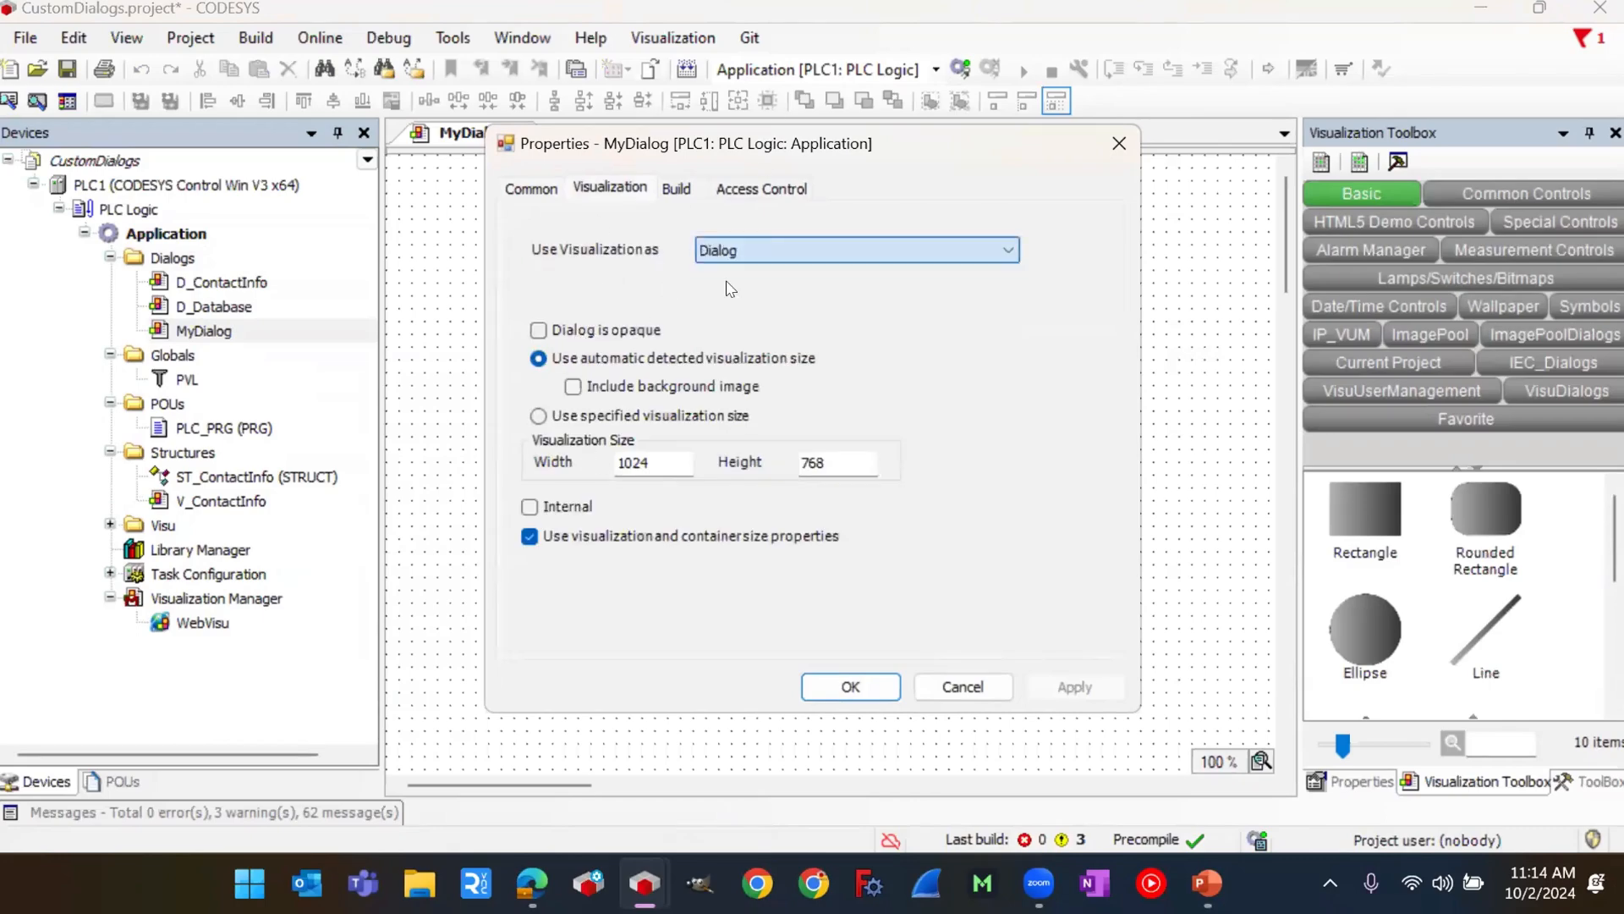
left_click(750, 252)
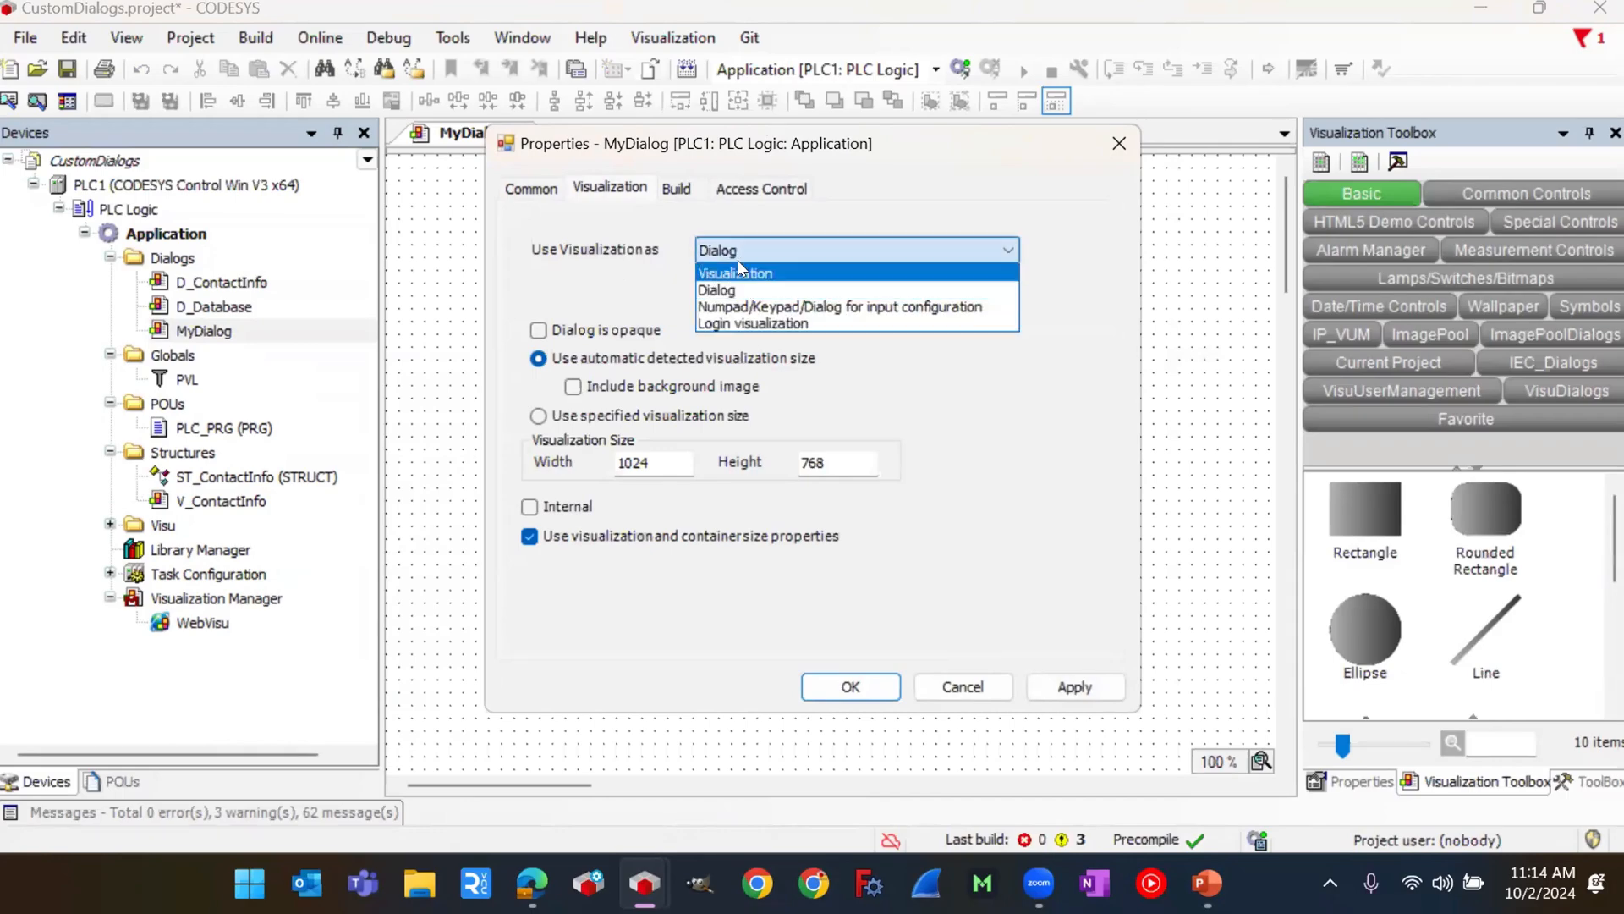
left_click(738, 289)
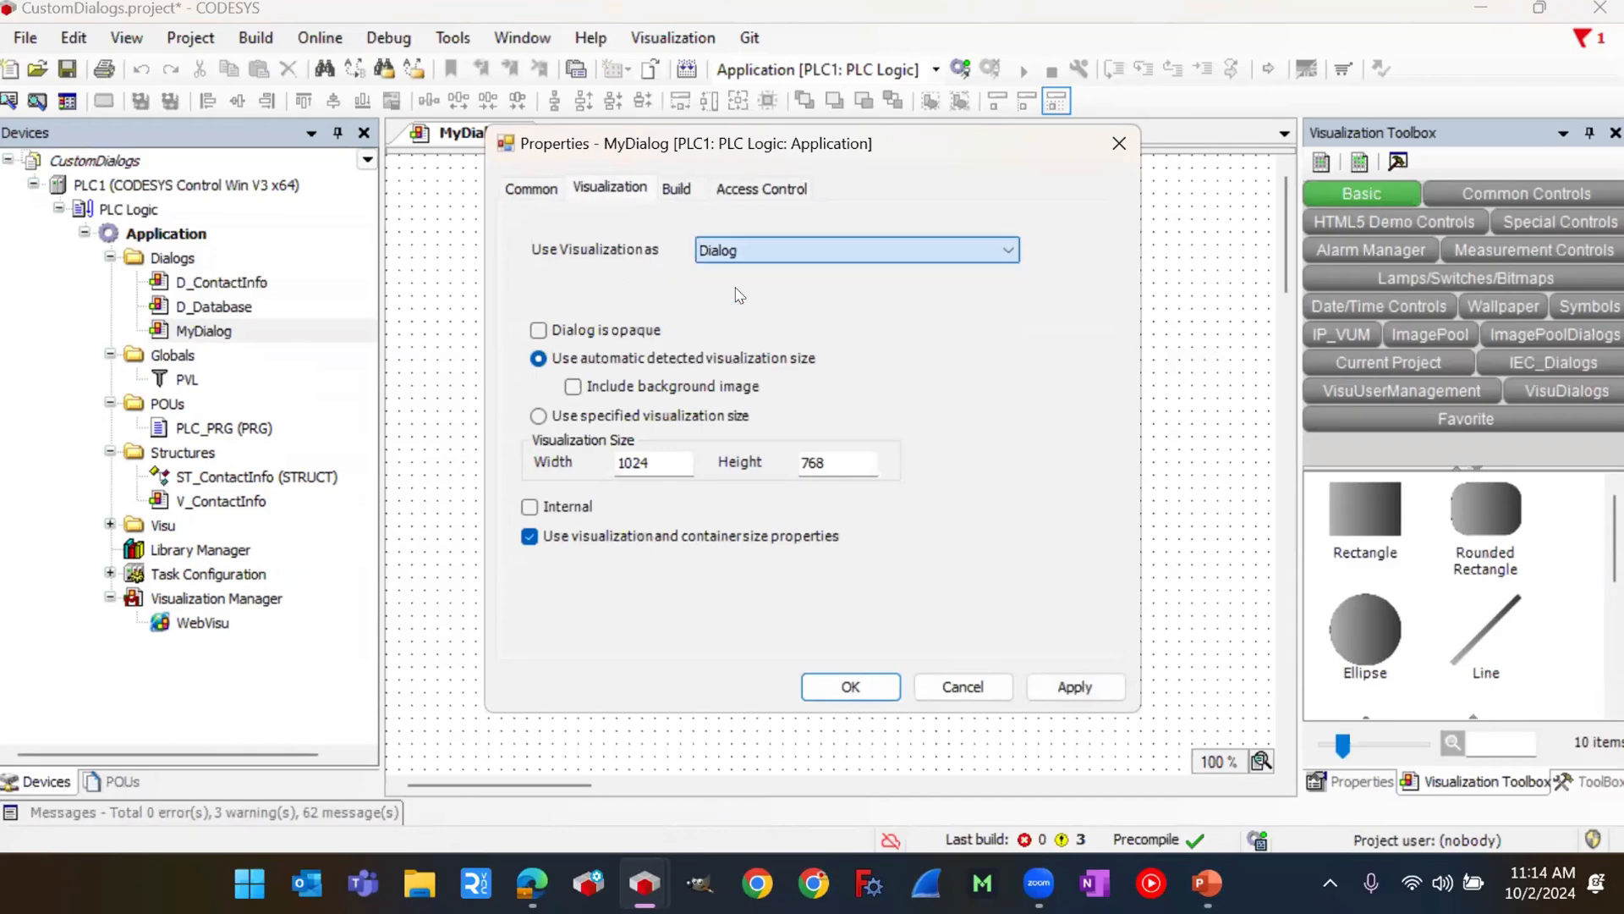
left_click(851, 686)
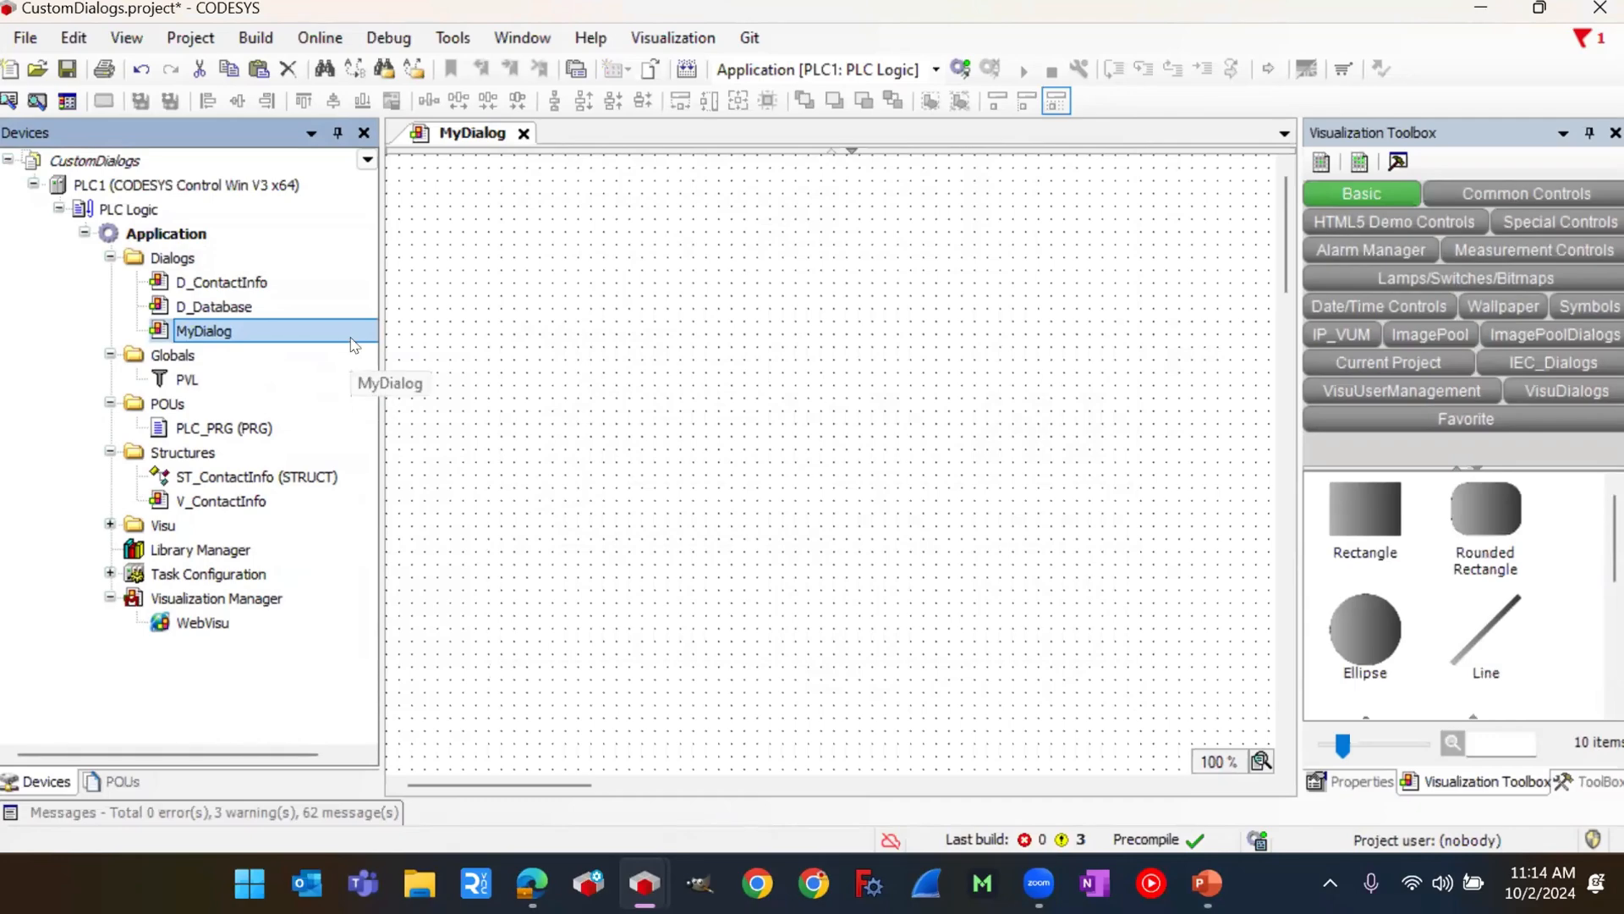
Step: Place a rectangle on the MyDialog canvas with its corner at X 0, Y 0
scroll(1358, 656, "down", 3)
scroll(1353, 662, "up", 3)
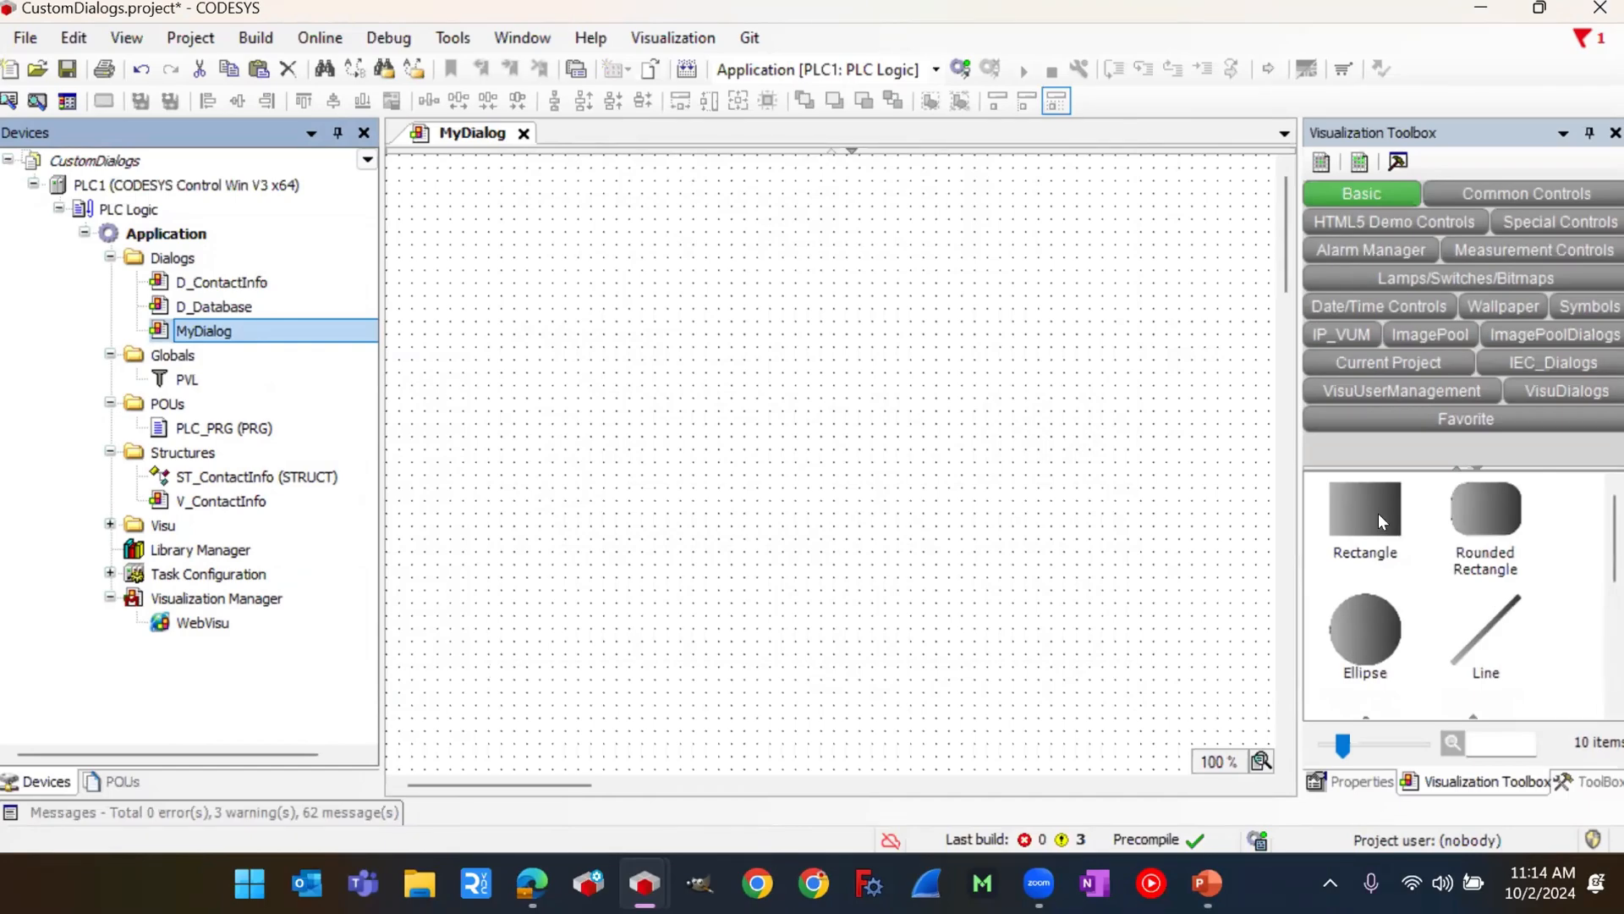
left_click_drag(1373, 515, 446, 203)
left_click(566, 323)
key("Left")
key("Up")
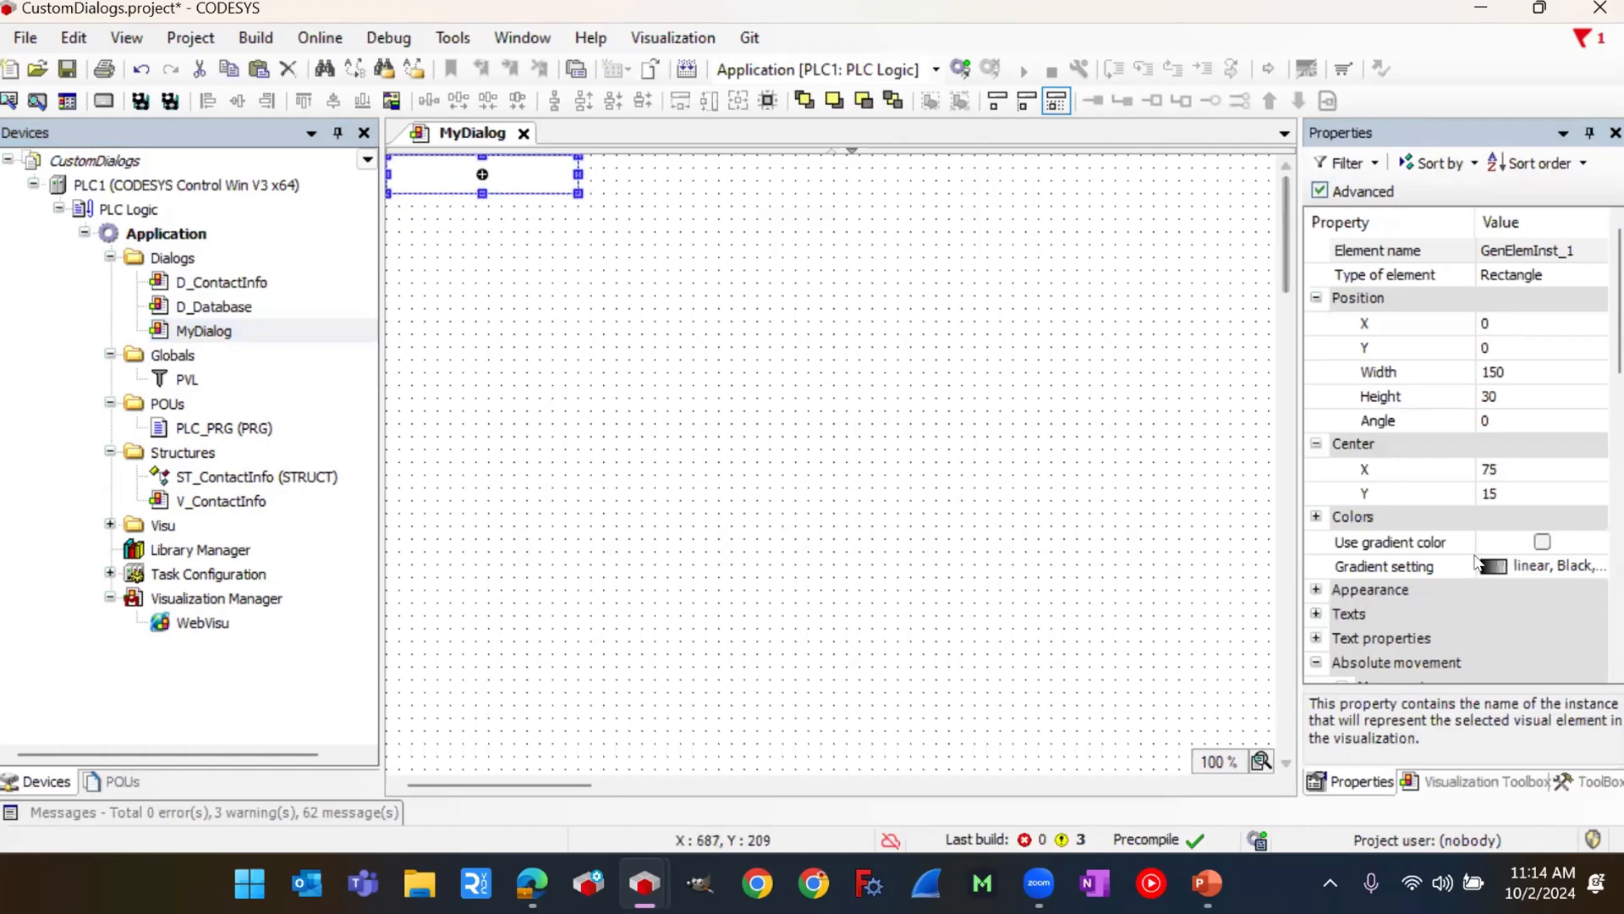
Step: Set the rectangle's width to 570 and its height to 550
left_click(1518, 376)
type("570")
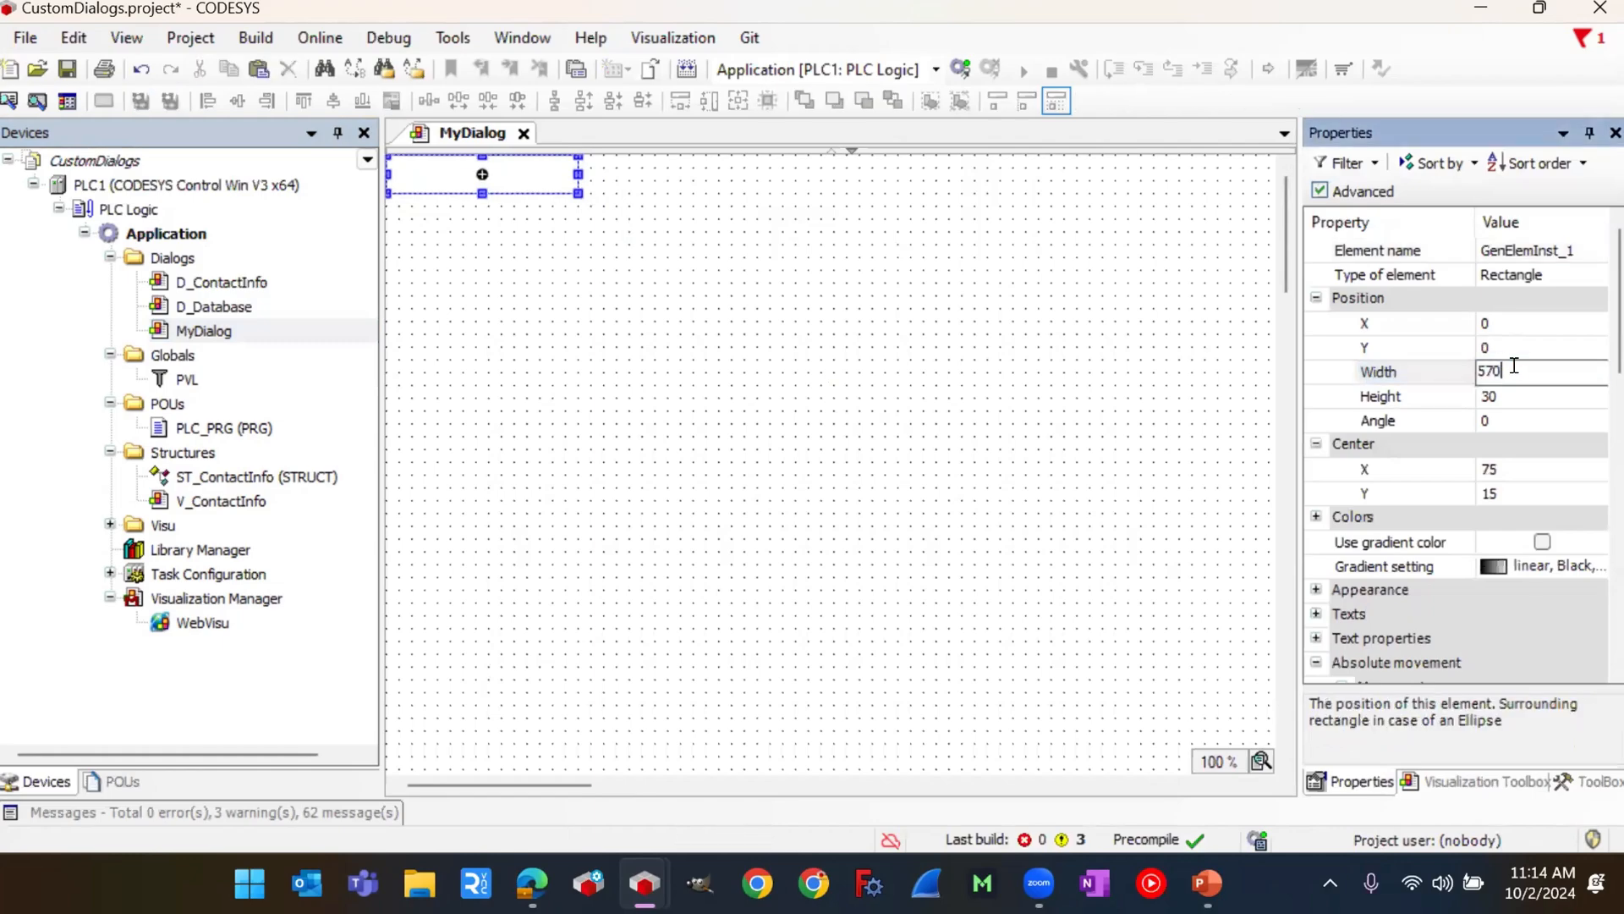
left_click(1512, 397)
type("550")
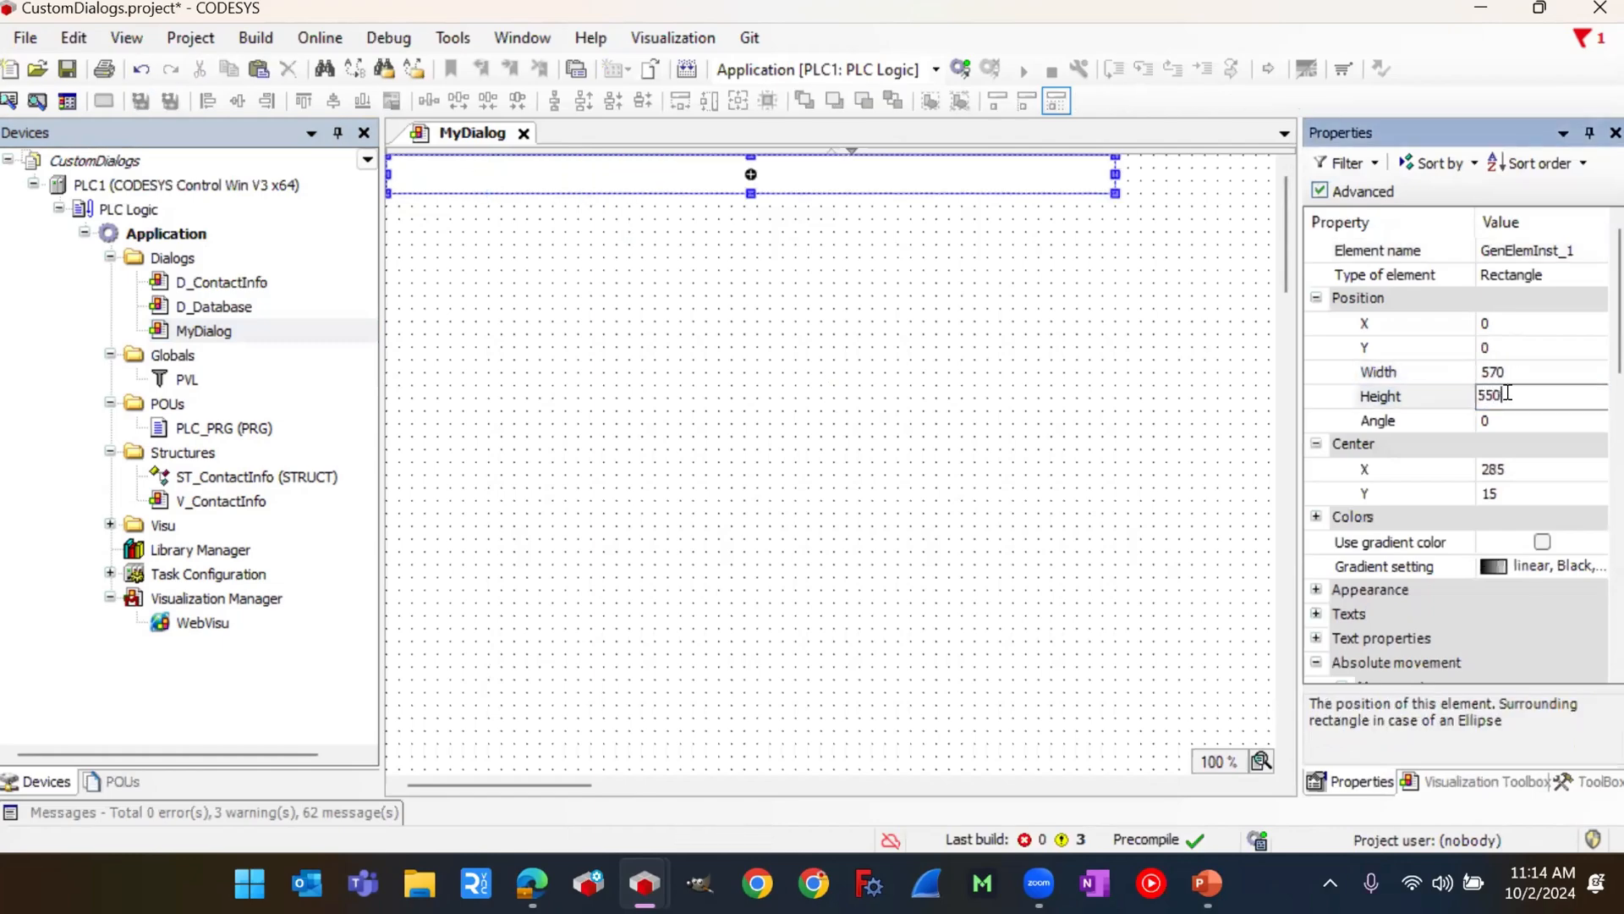
key("Return")
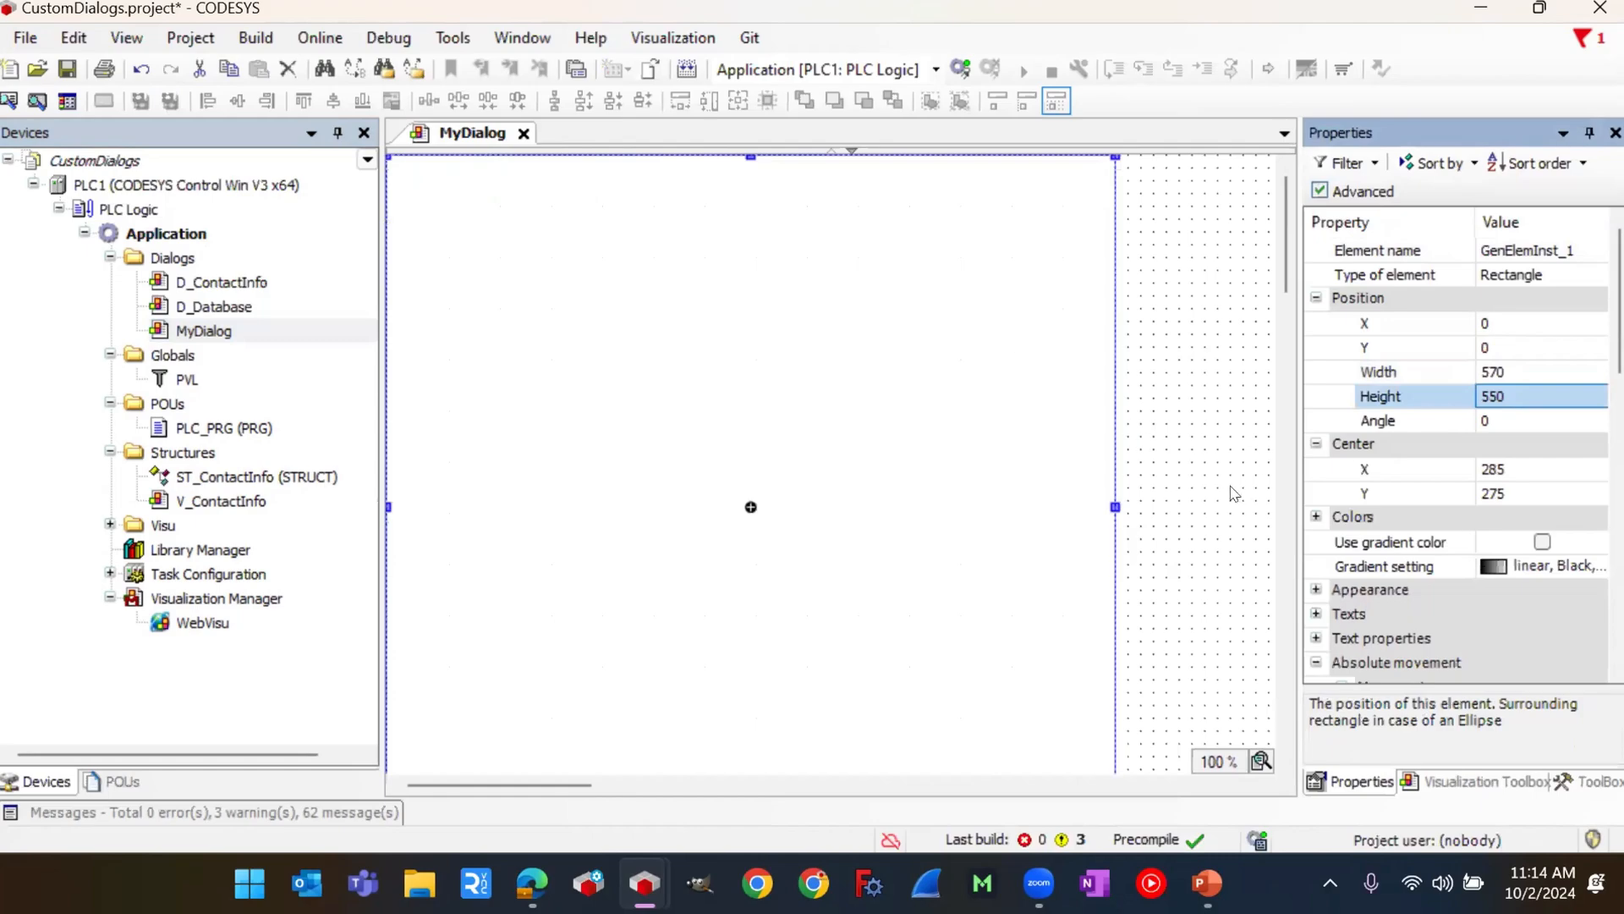
left_click(1189, 498)
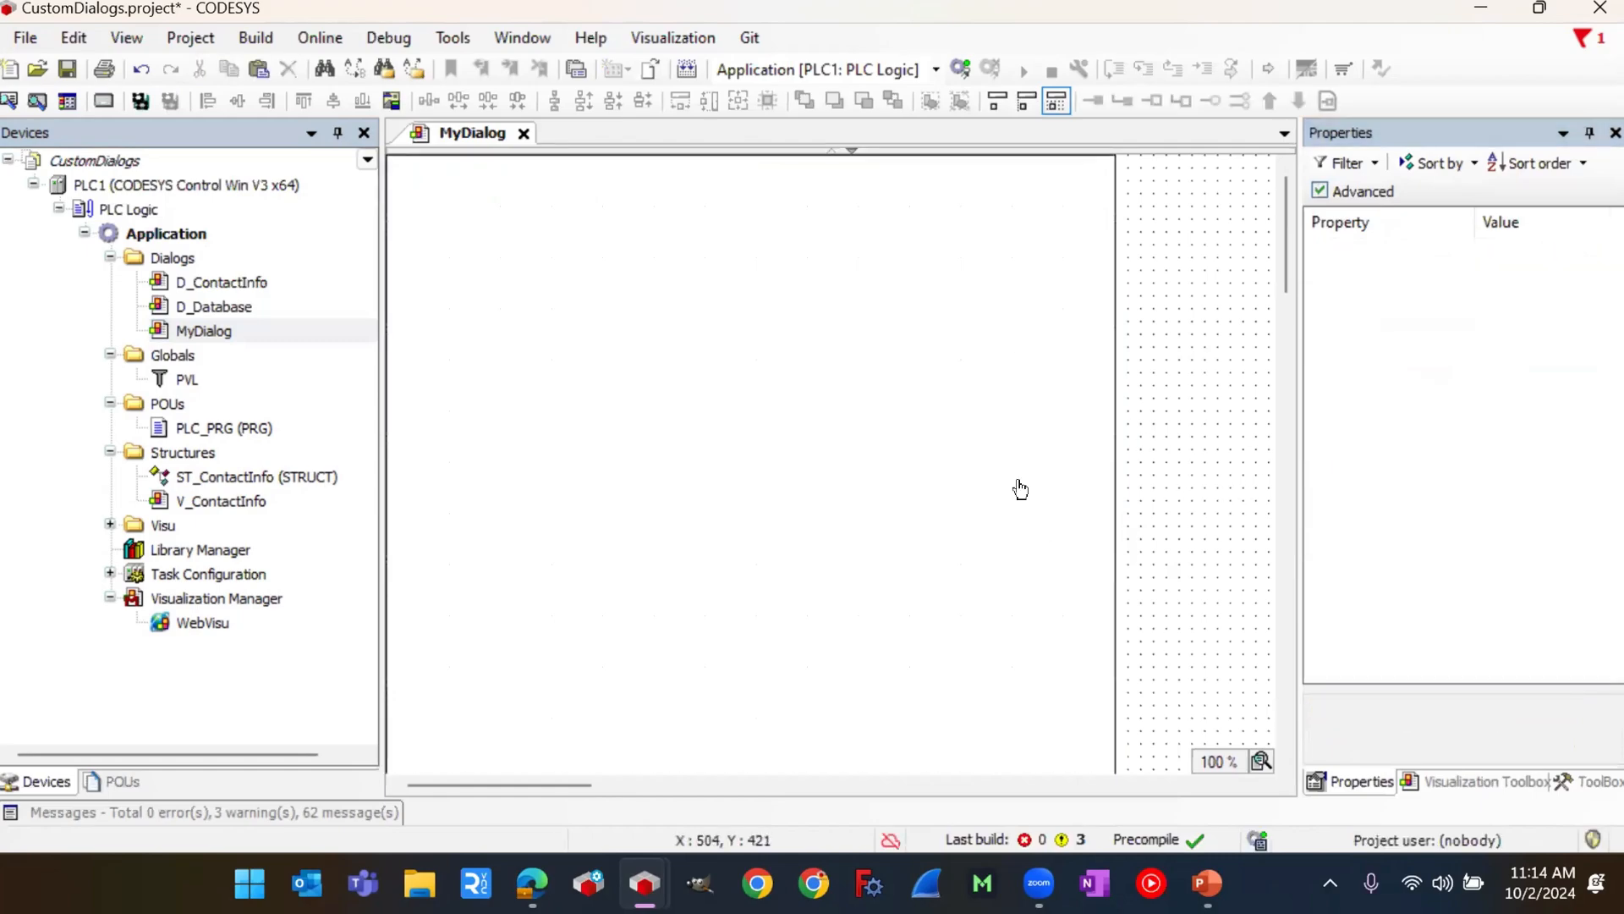
Step: Expand the rectangle's normal-state color properties and widen the properties area so the fill color names are readable
left_click(934, 350)
scroll(1433, 492, "down", 1)
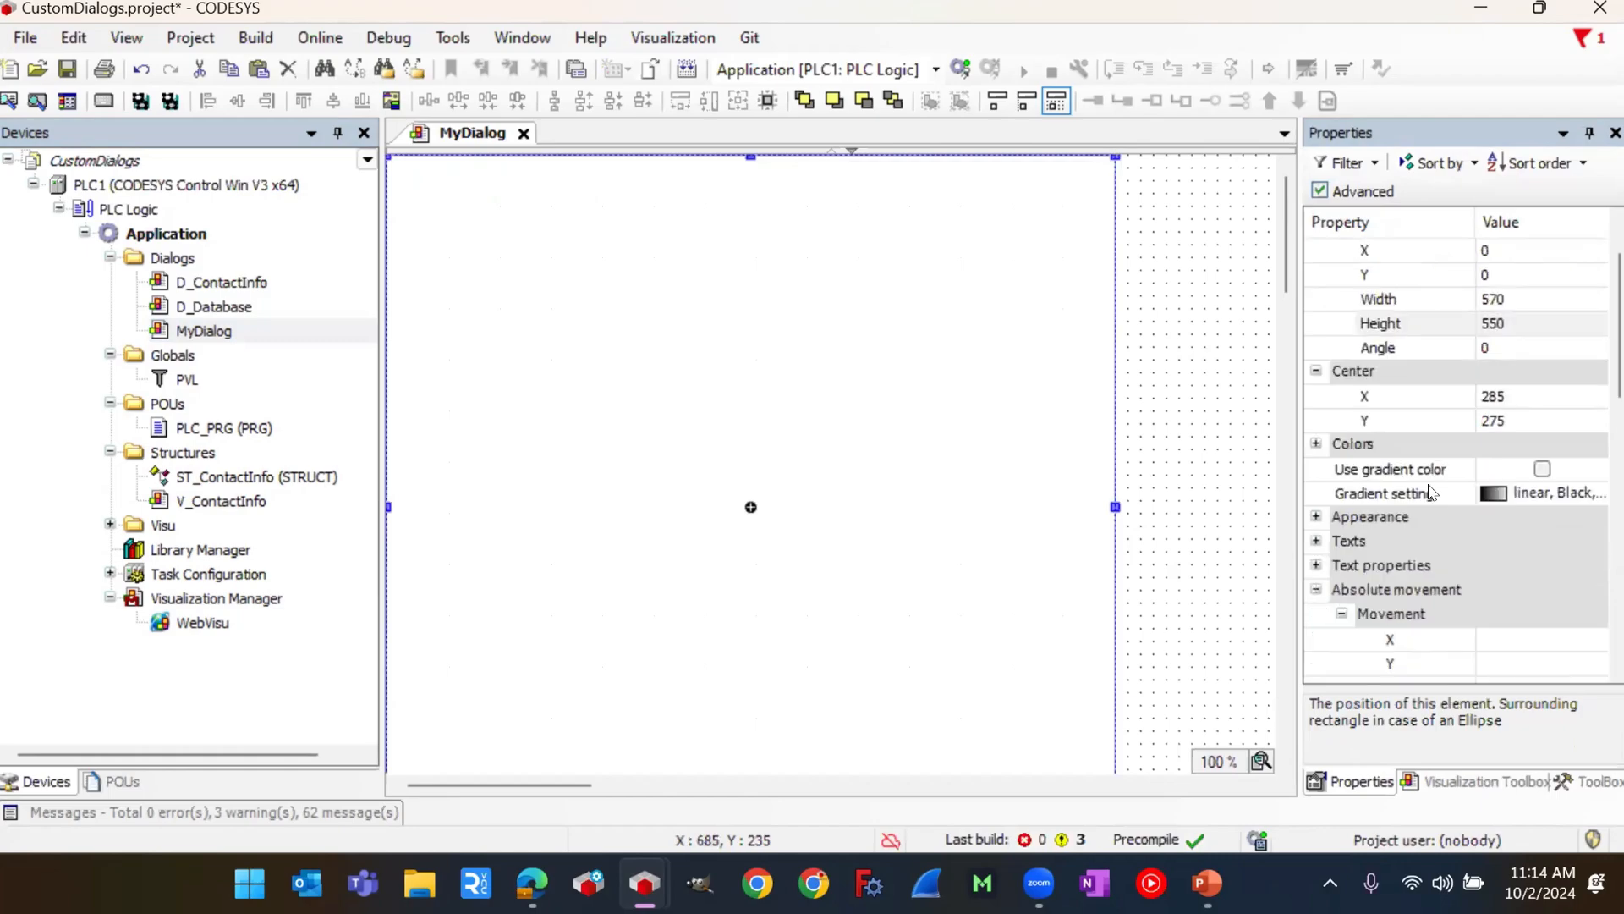
left_click(1317, 444)
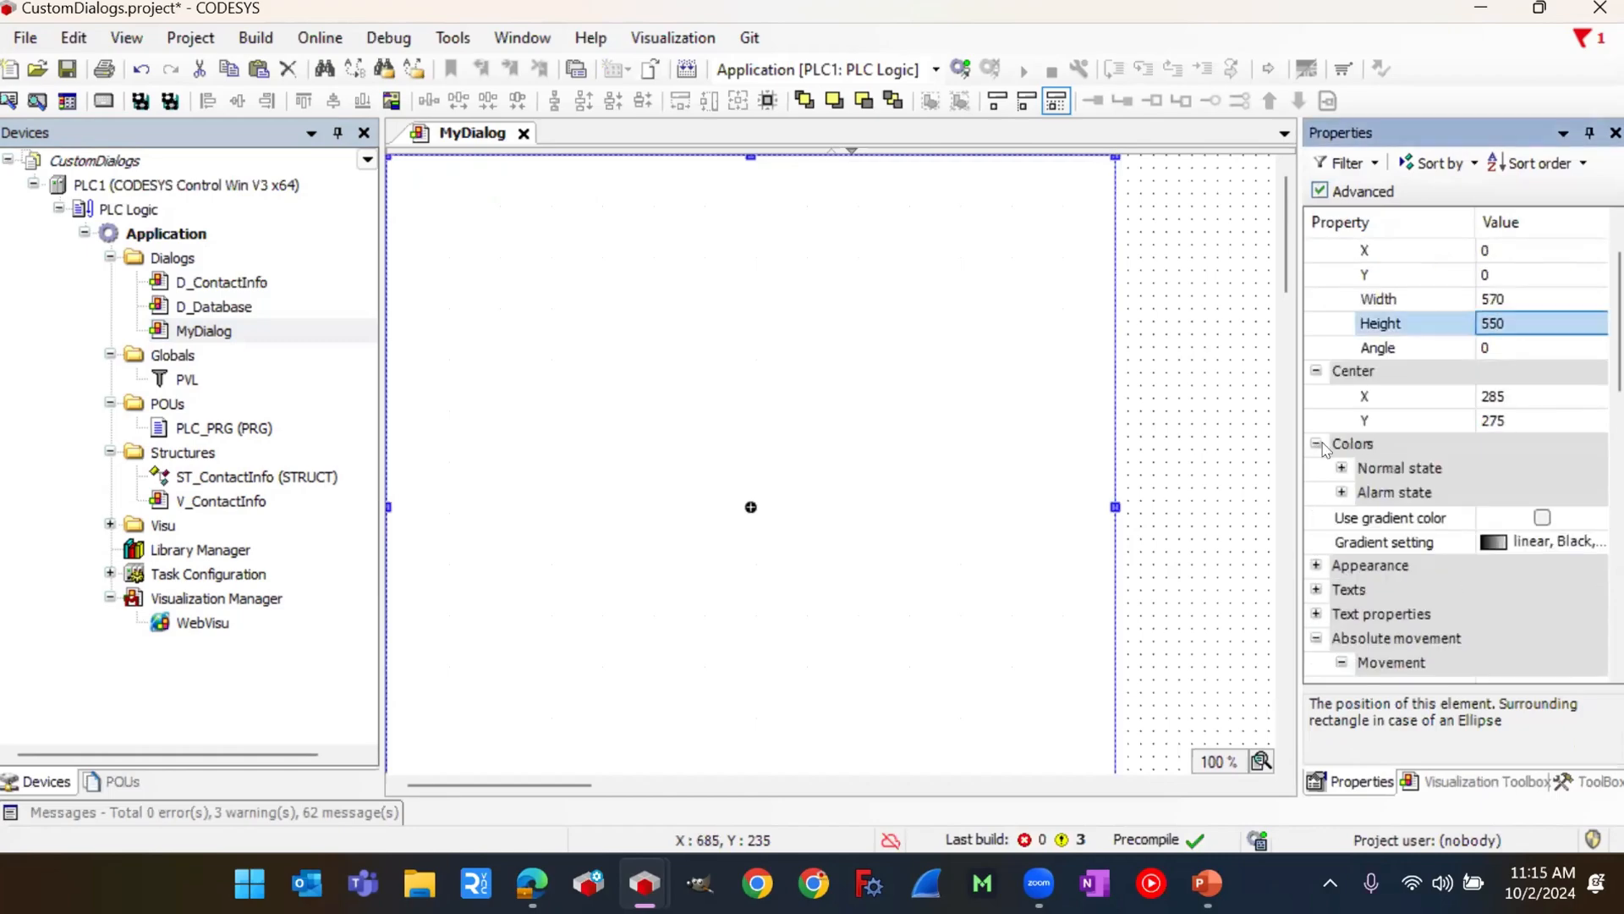
left_click(1341, 467)
left_click(1555, 517)
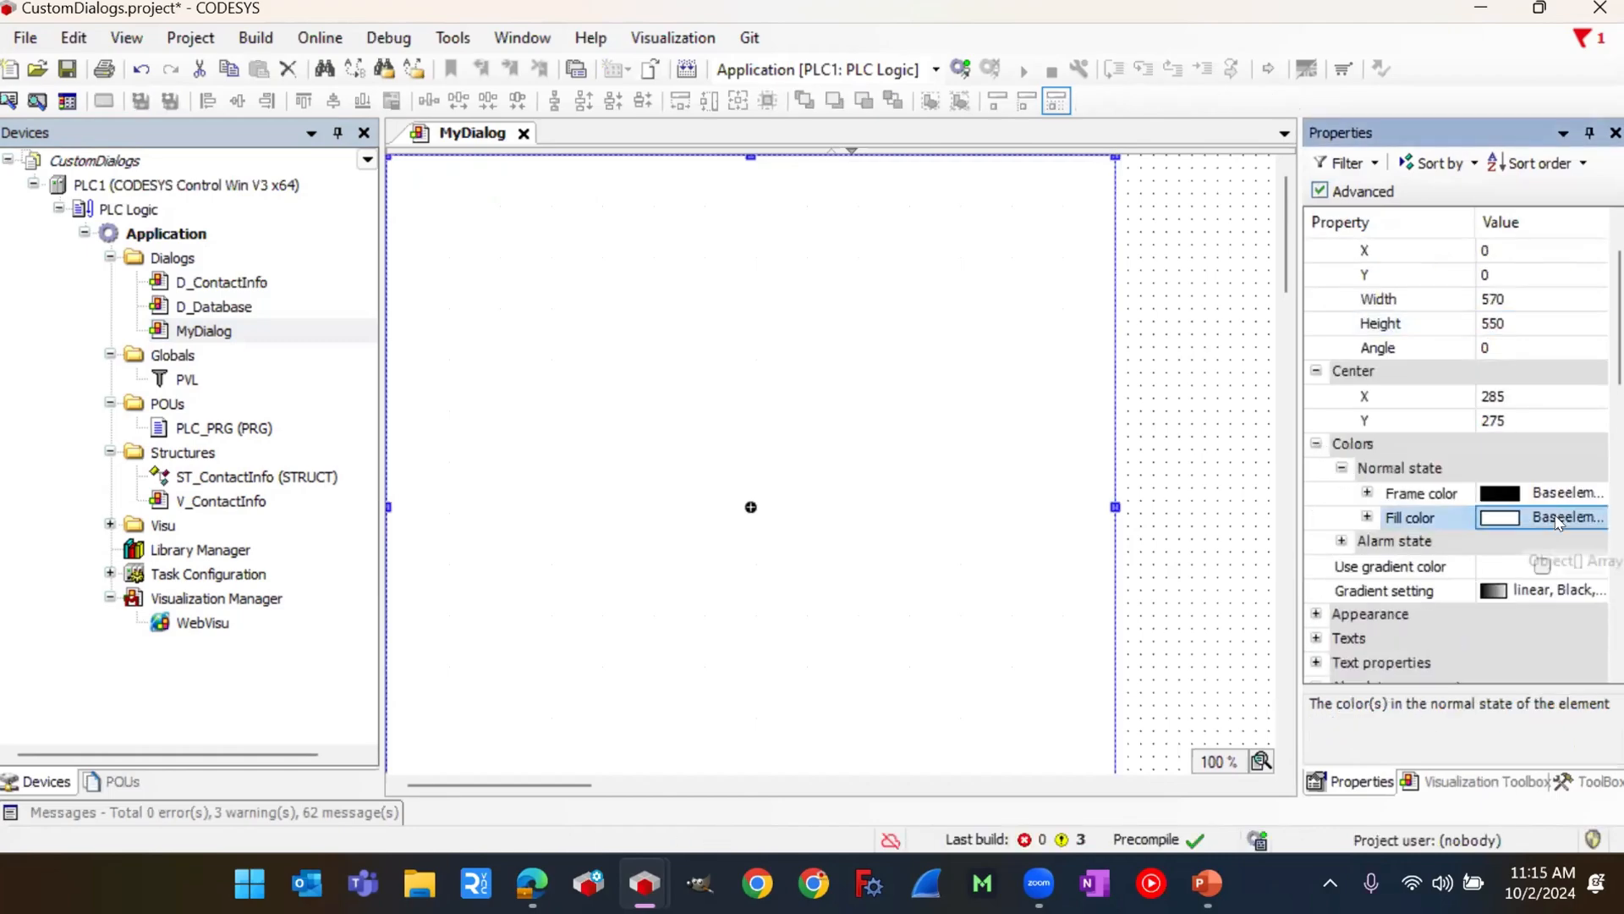
left_click(1568, 519)
left_click_drag(1569, 602, 1561, 626)
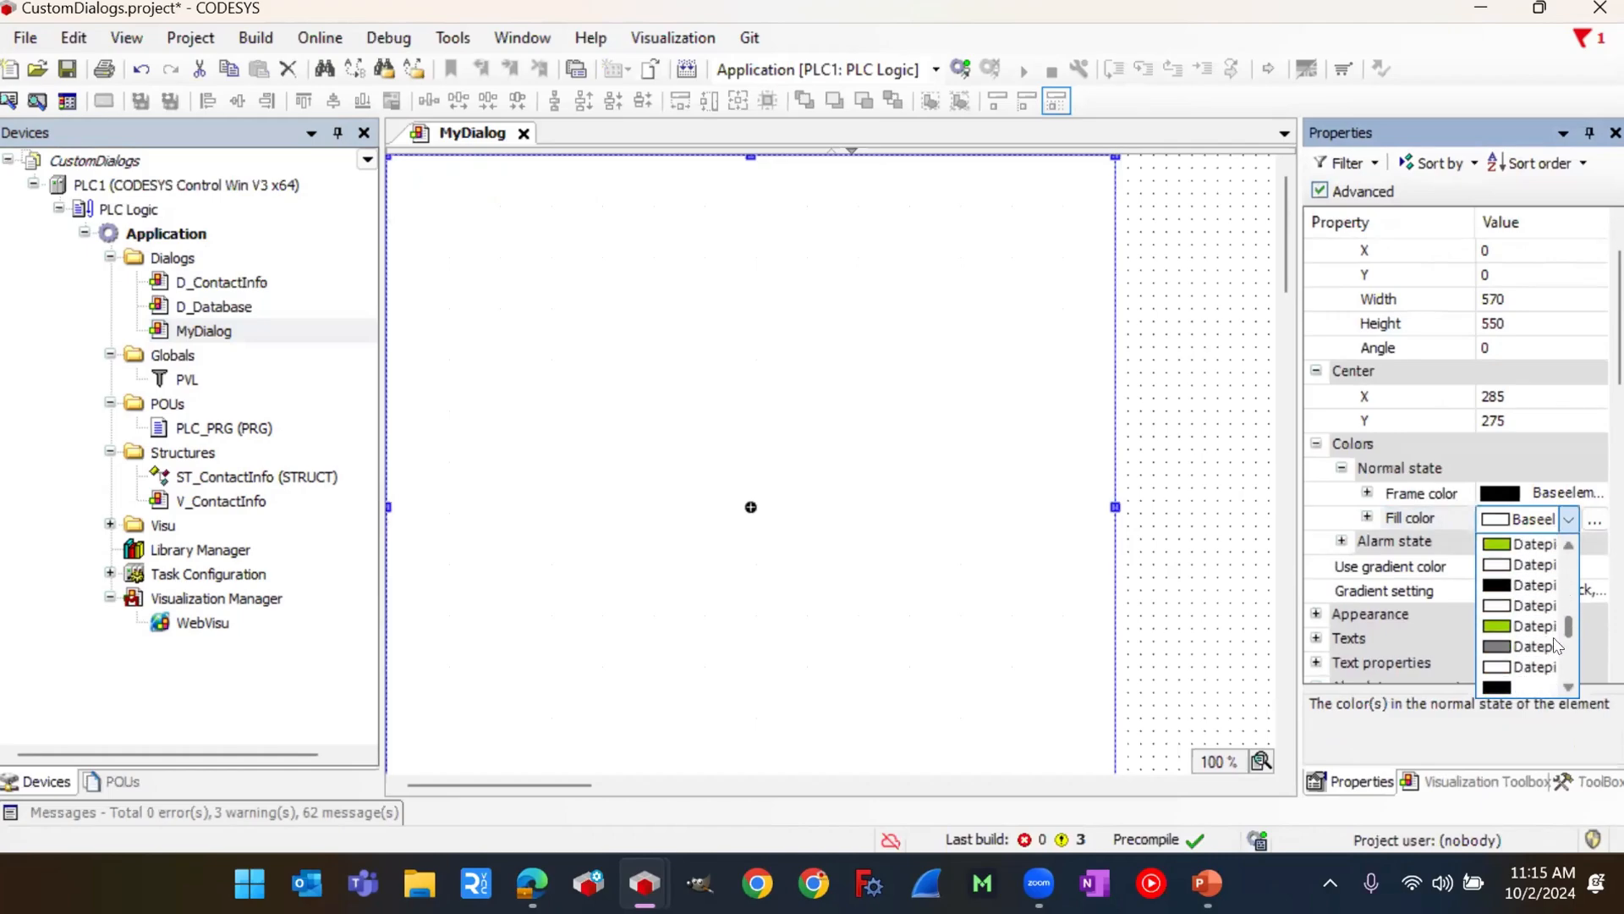
left_click_drag(1557, 622, 1562, 613)
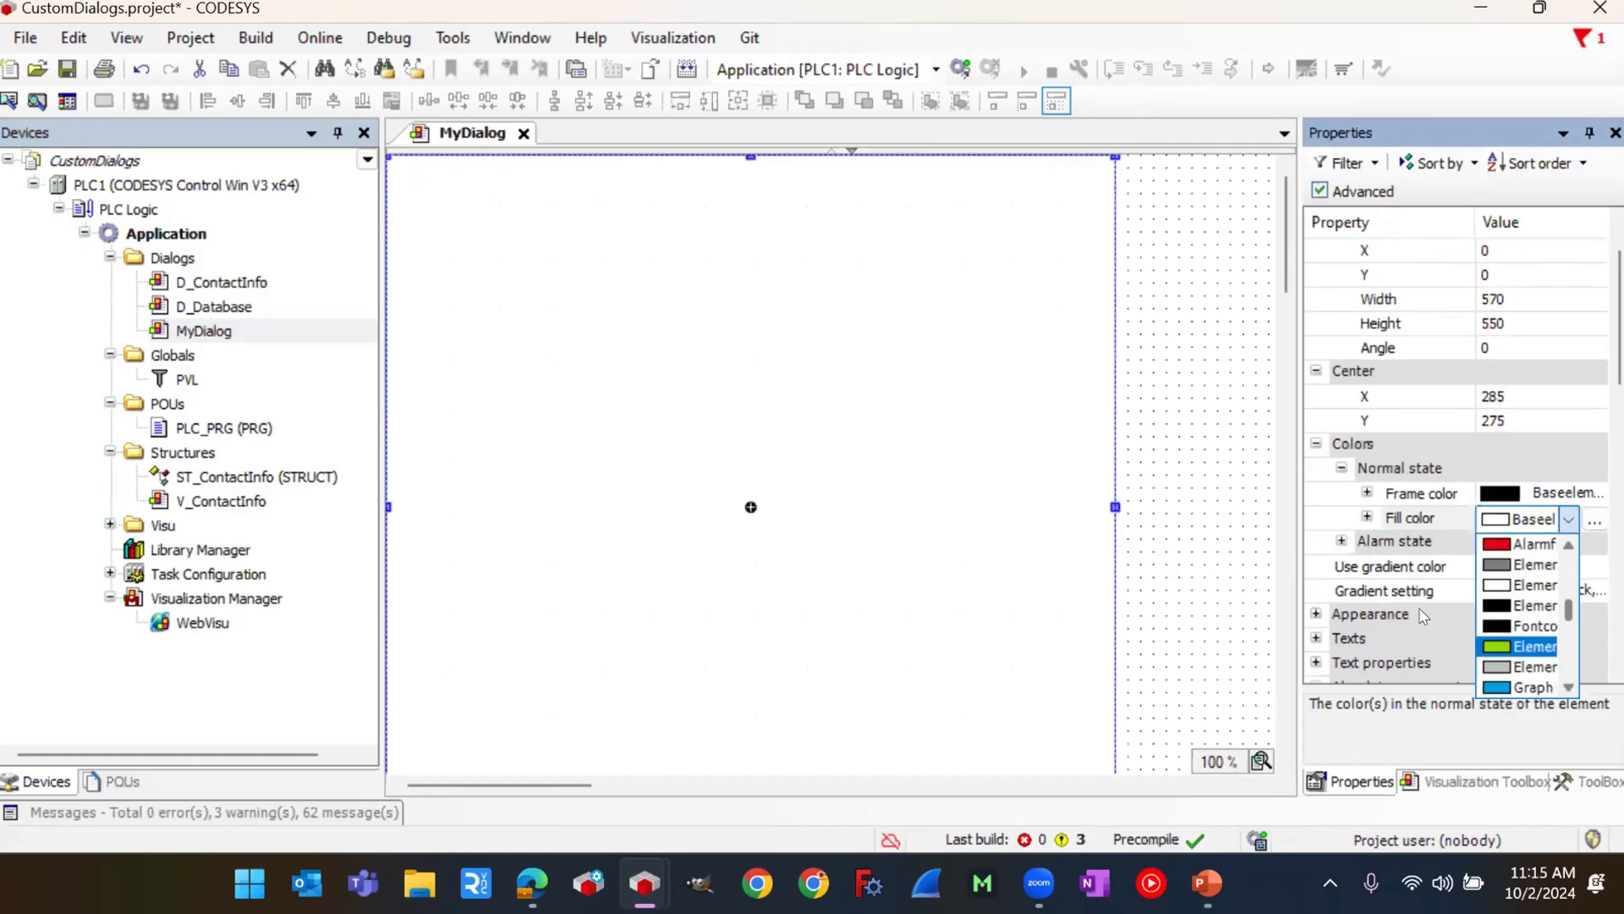
left_click(1299, 569)
left_click_drag(1301, 575, 1230, 575)
Step: Set the rectangle's normal-state fill color to the Dialog background color style
left_click(1368, 490)
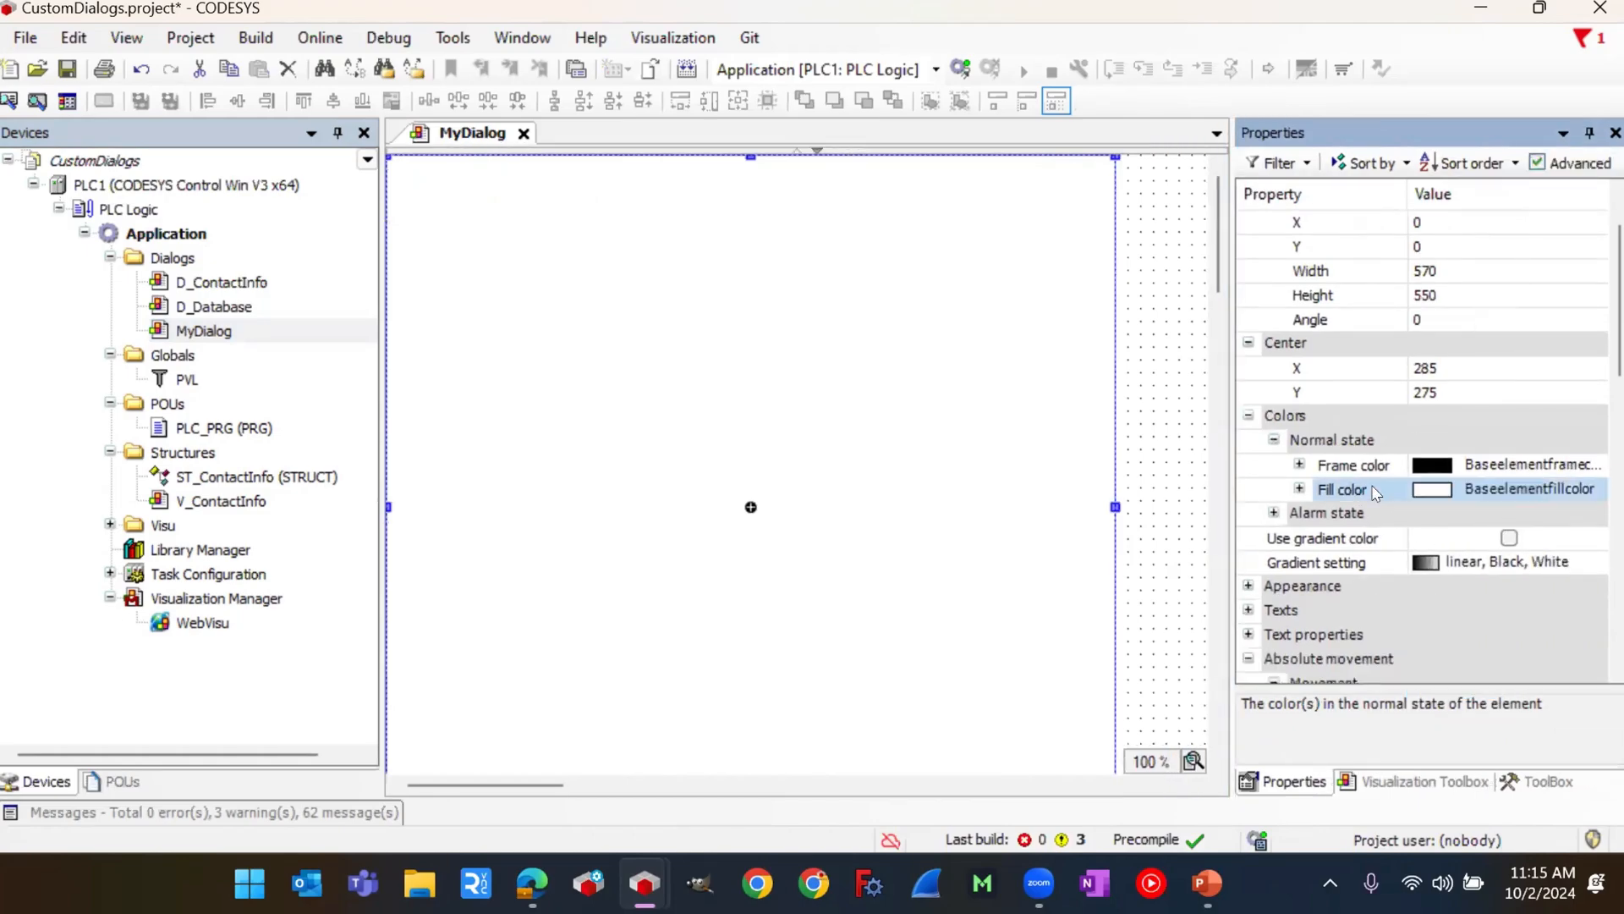
left_click(1516, 494)
left_click(1517, 494)
mouse_move(1569, 565)
left_mouse_down()
mouse_move(1564, 598)
mouse_move(1569, 580)
left_mouse_up()
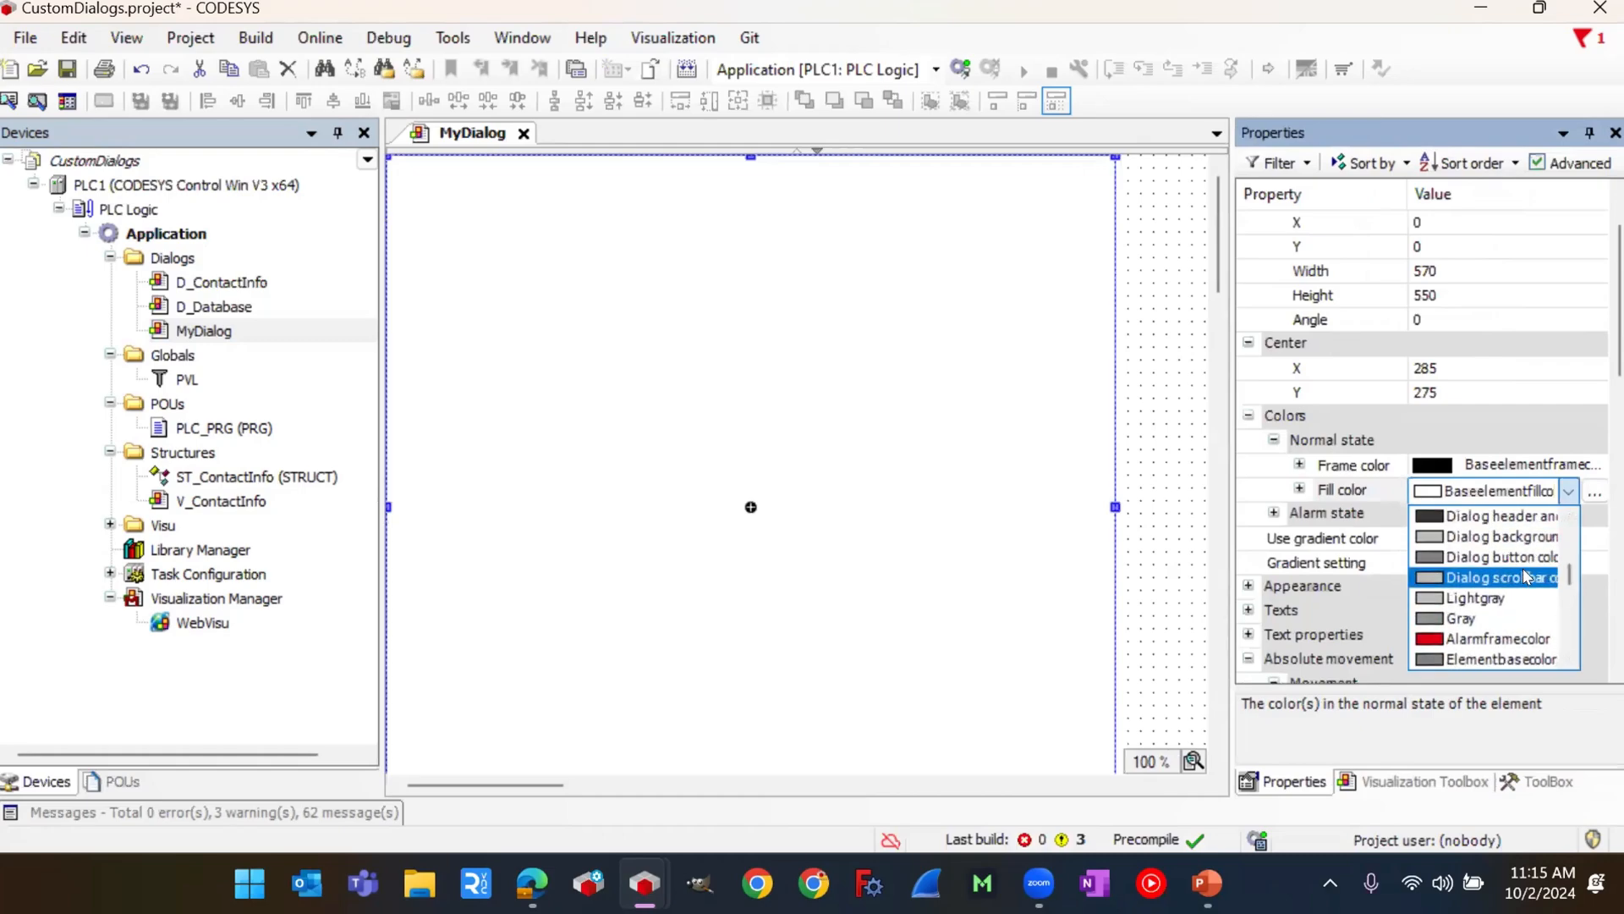
left_click(1514, 537)
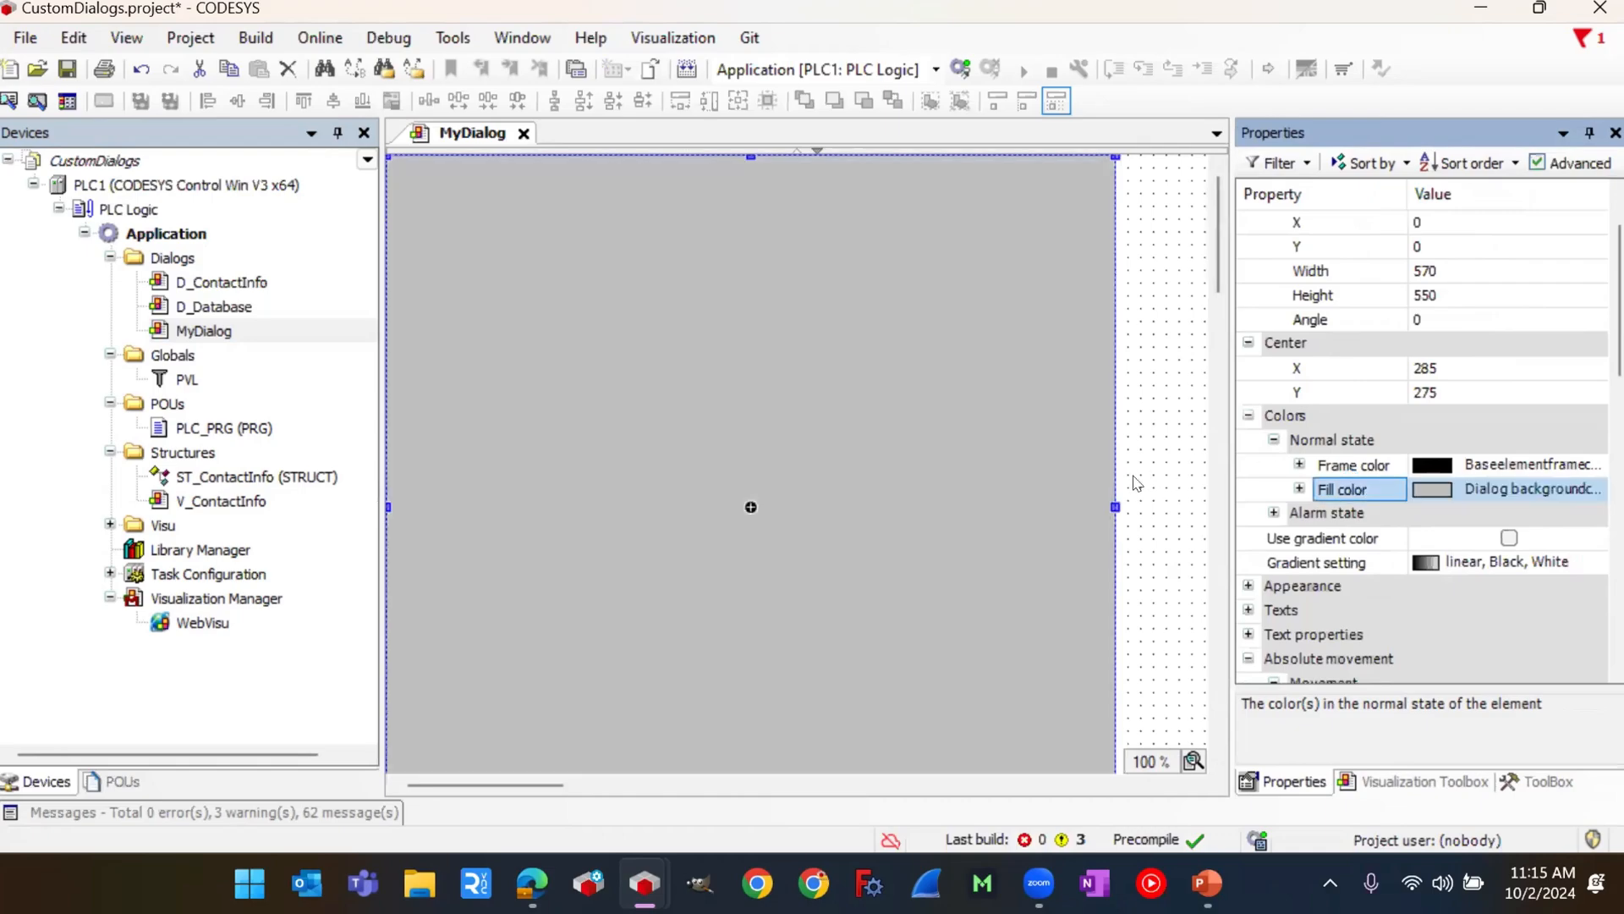
left_click(1146, 482)
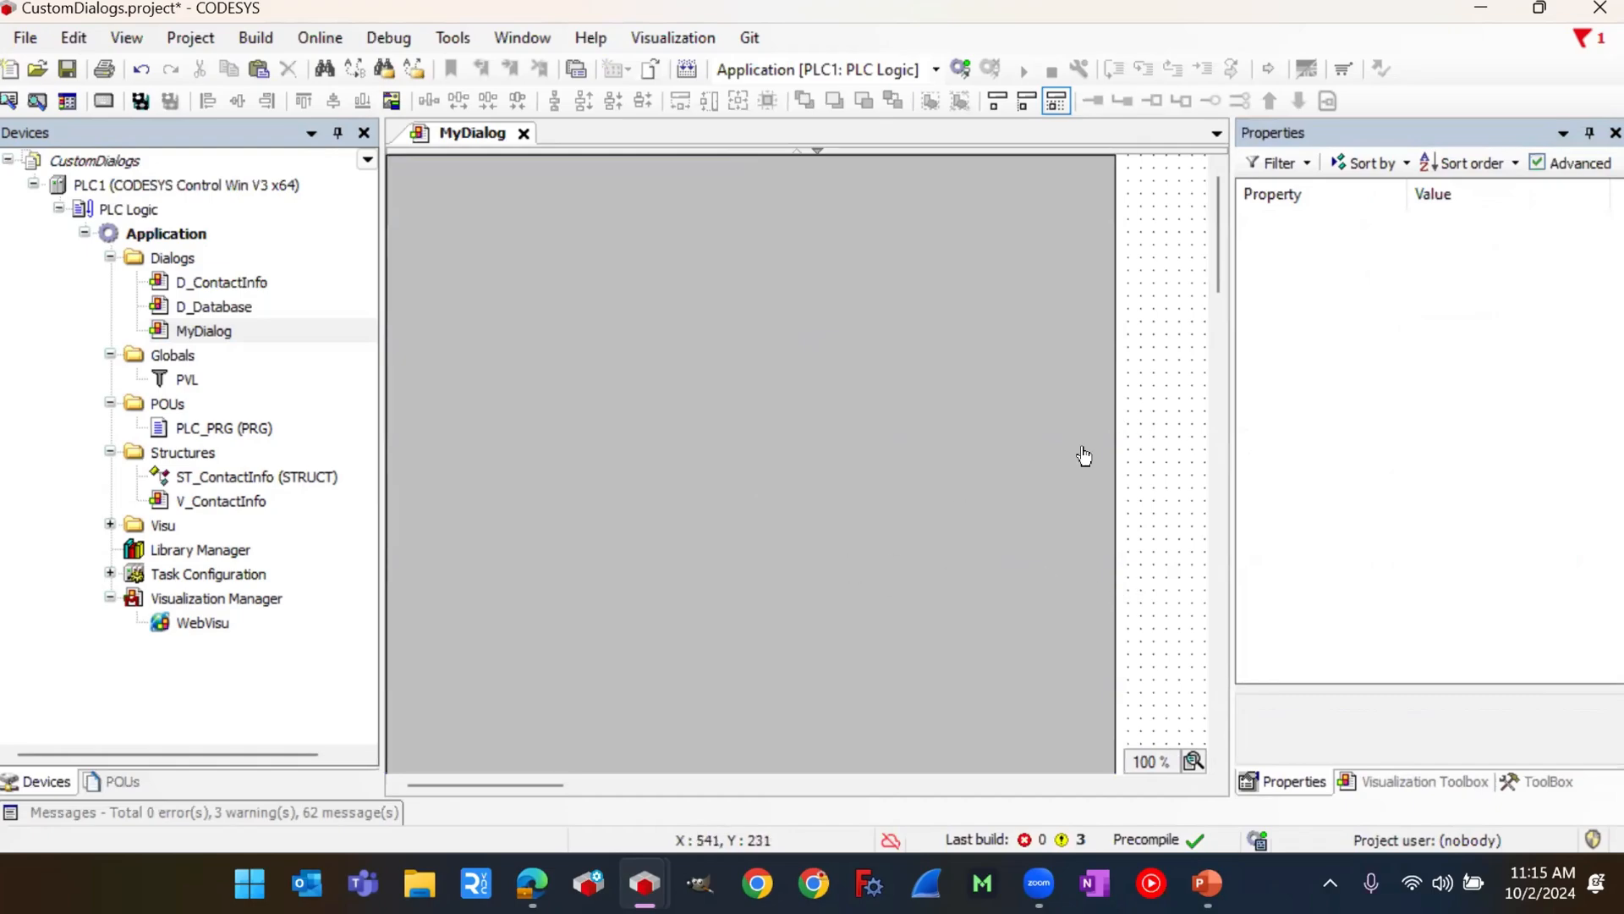
Step: Add a second rectangle over the background rectangle and position its corner at X 0, Y 0
left_click(998, 606)
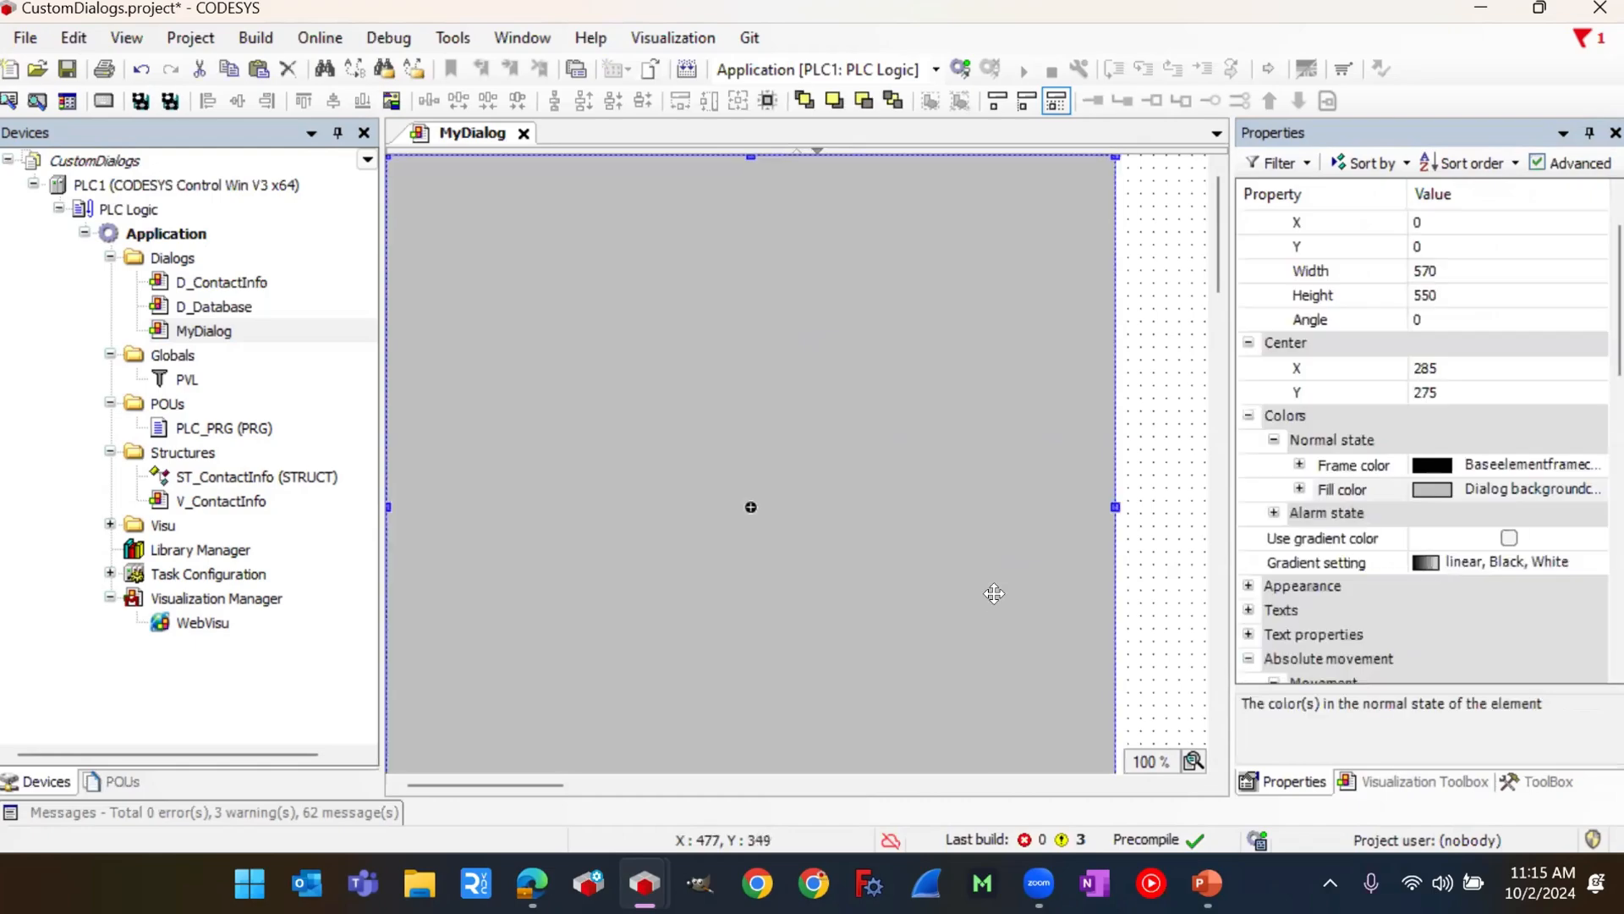
left_click(1395, 783)
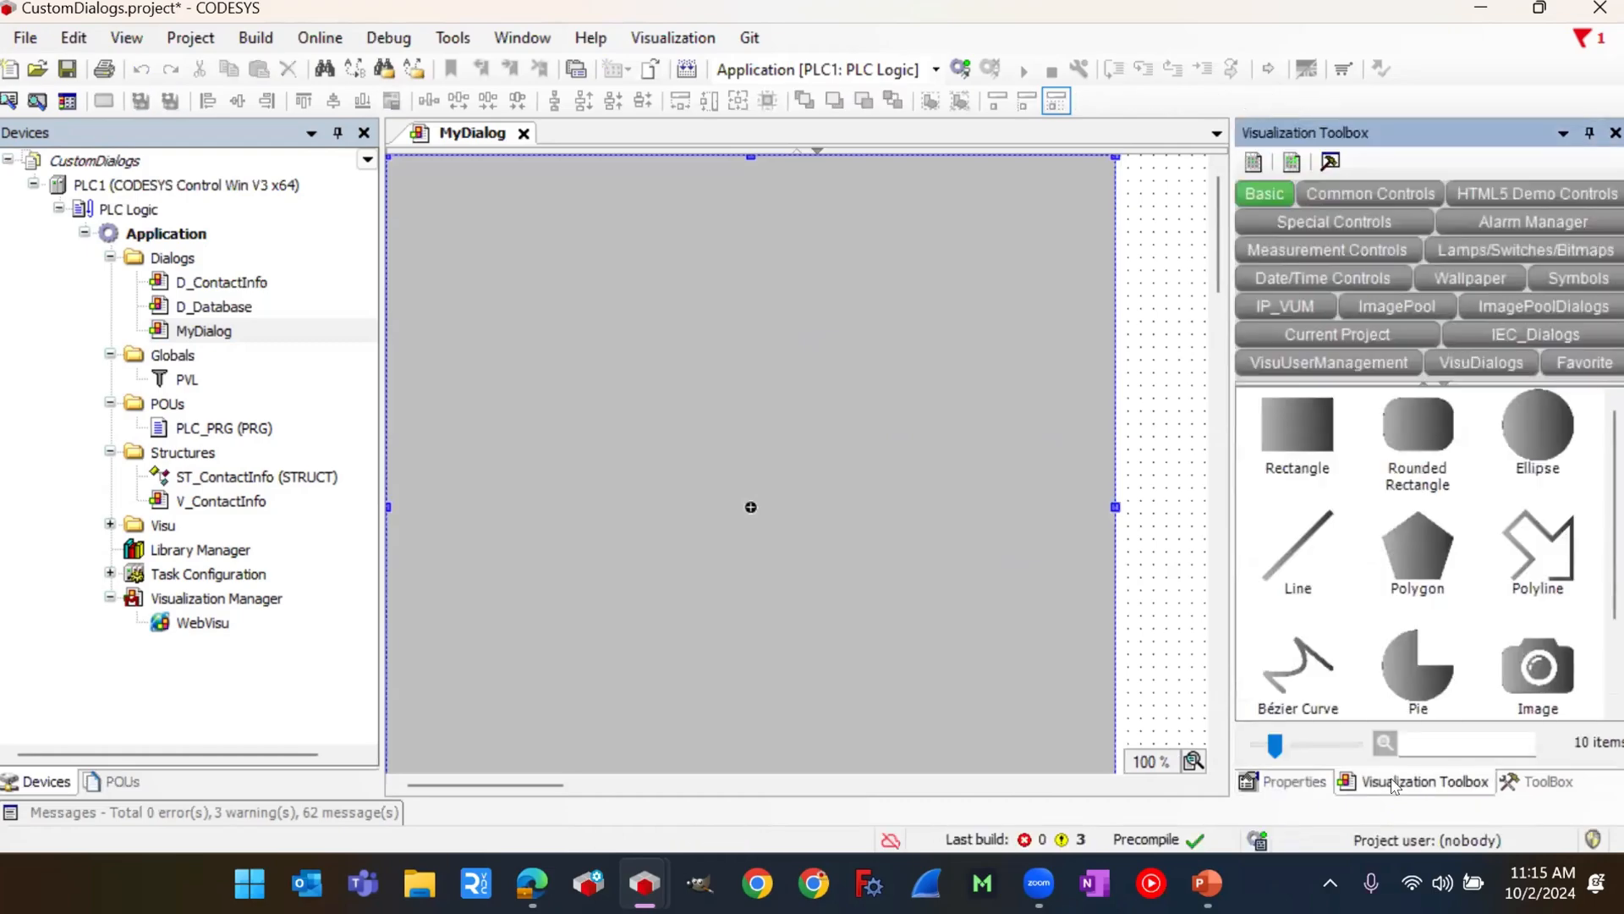
left_click_drag(1324, 448, 736, 253)
left_click(1172, 294)
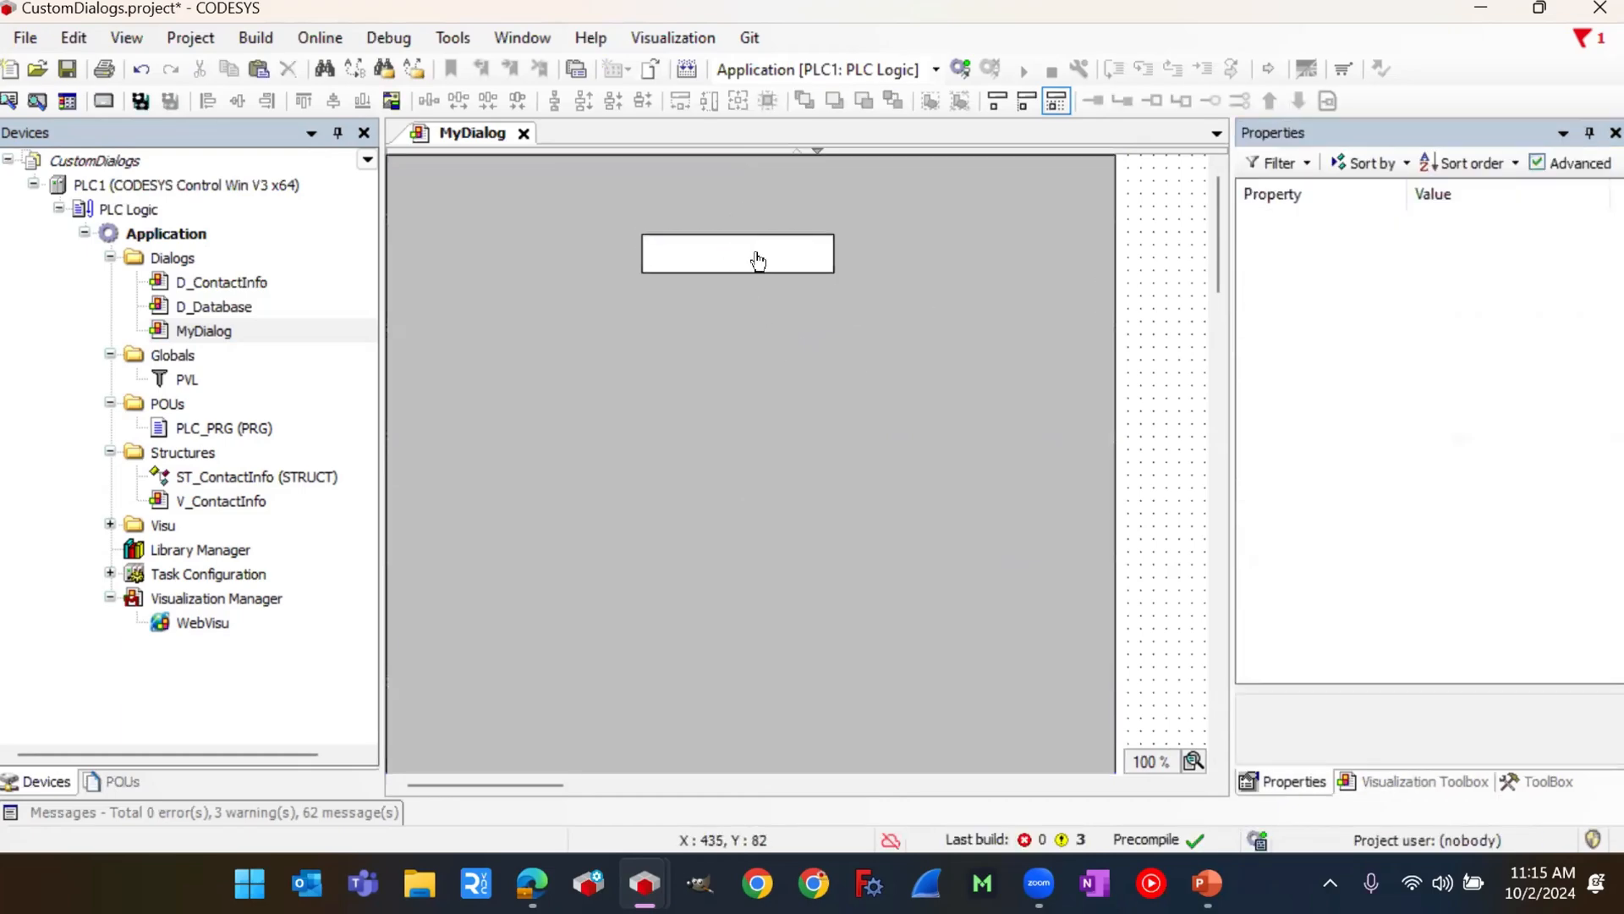
left_click_drag(732, 272, 471, 189)
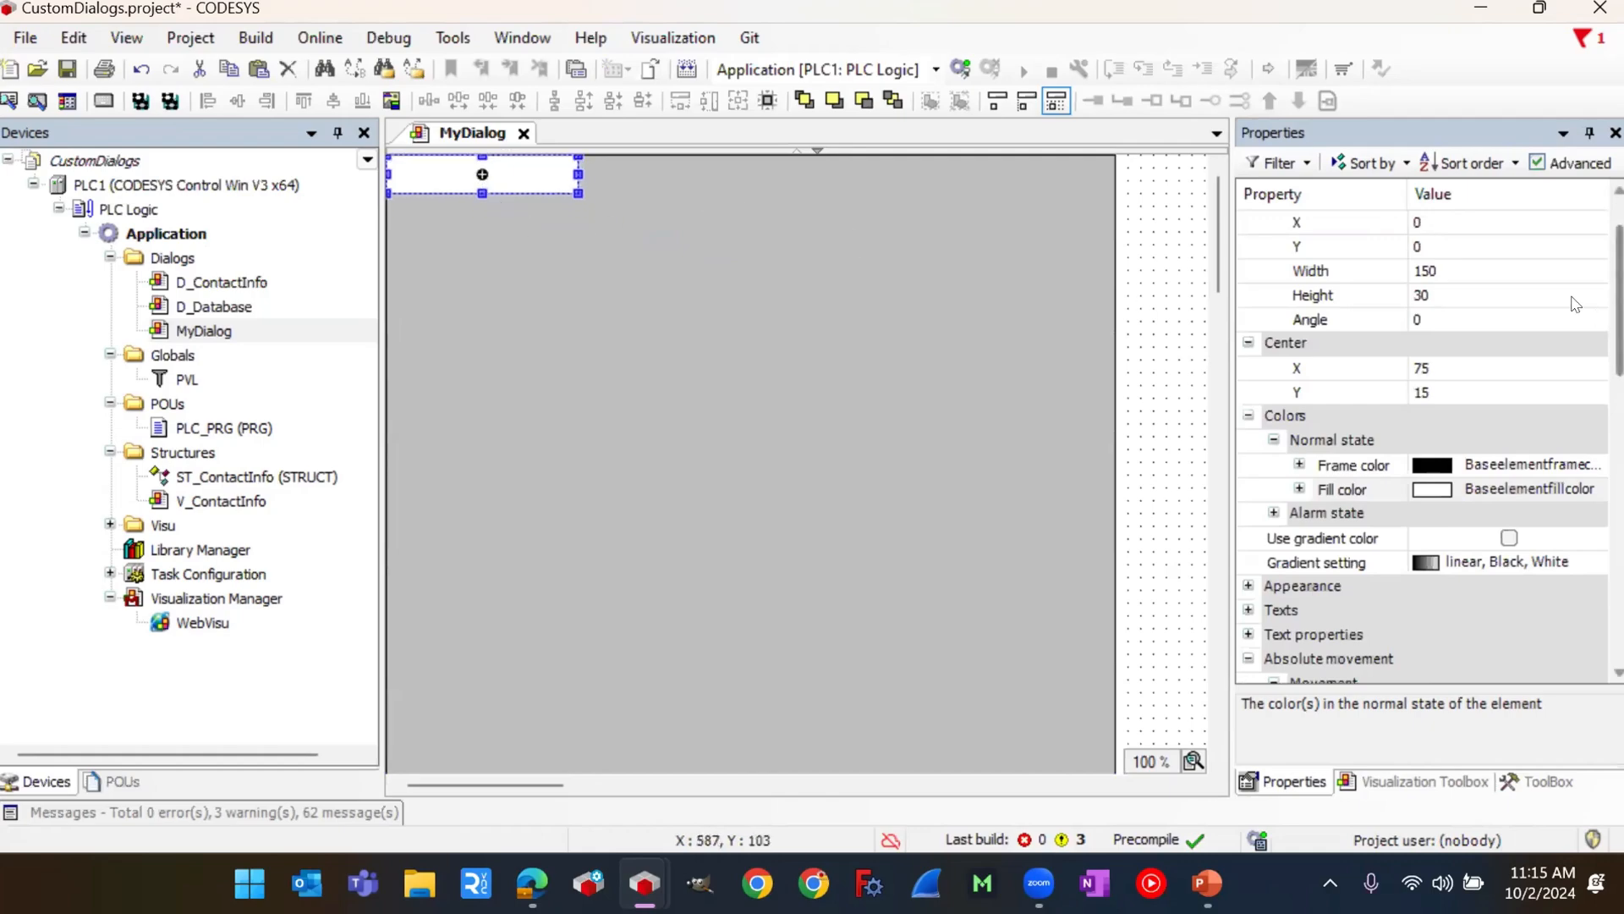
Step: Set the new rectangle's width to 570 and its height to 40 so it forms a header bar
left_click(1480, 266)
type("570")
left_click(1457, 292)
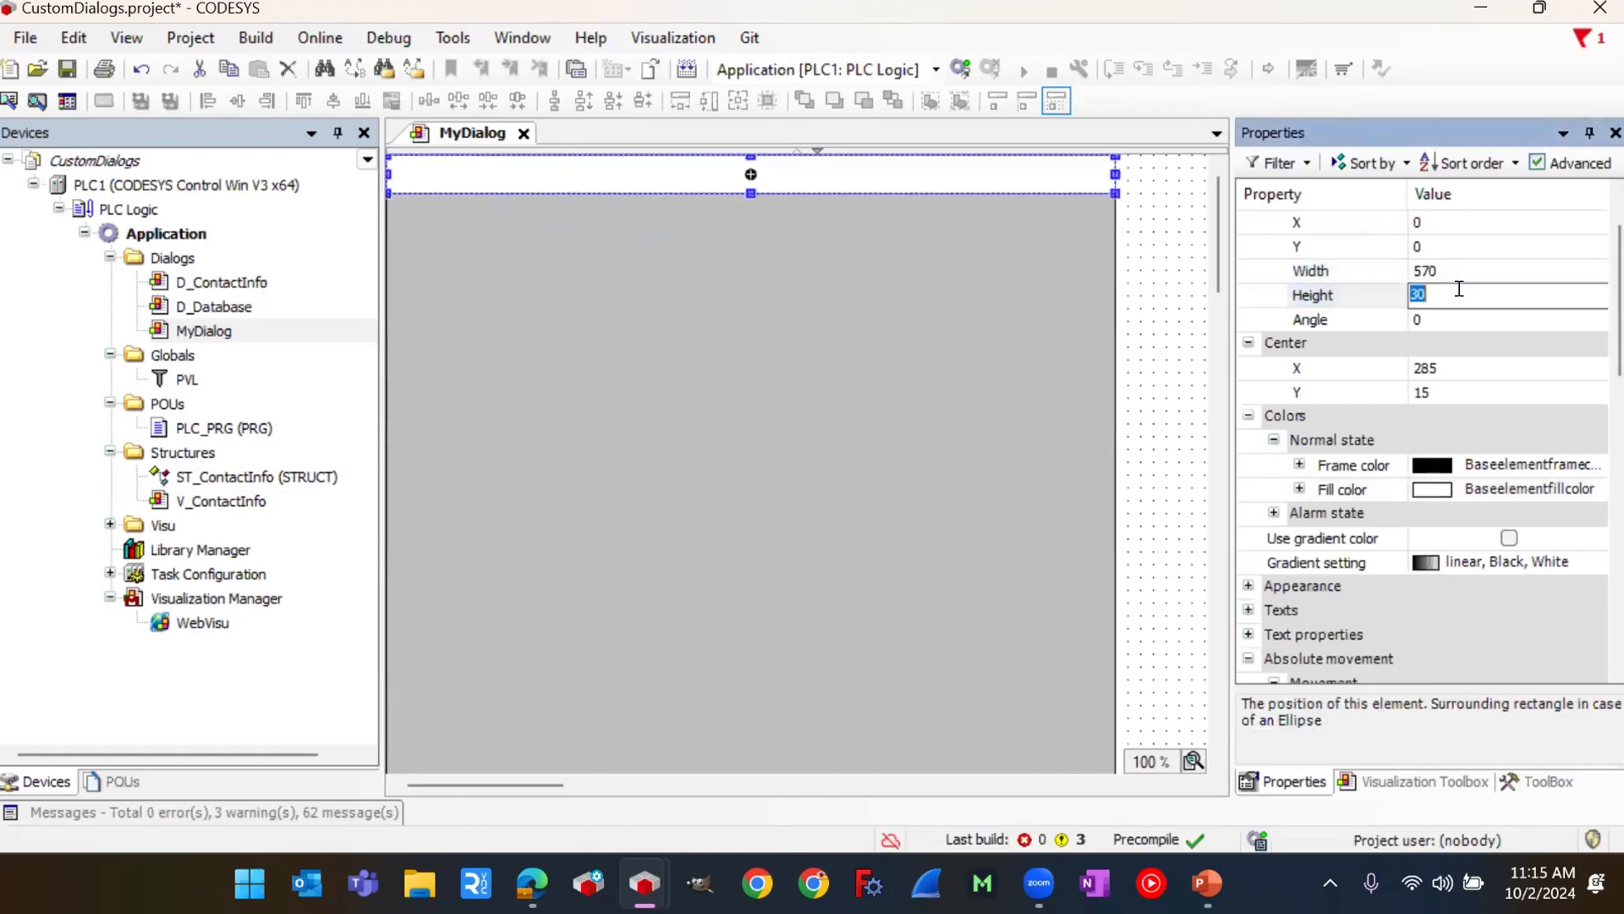
type("40")
key("Return")
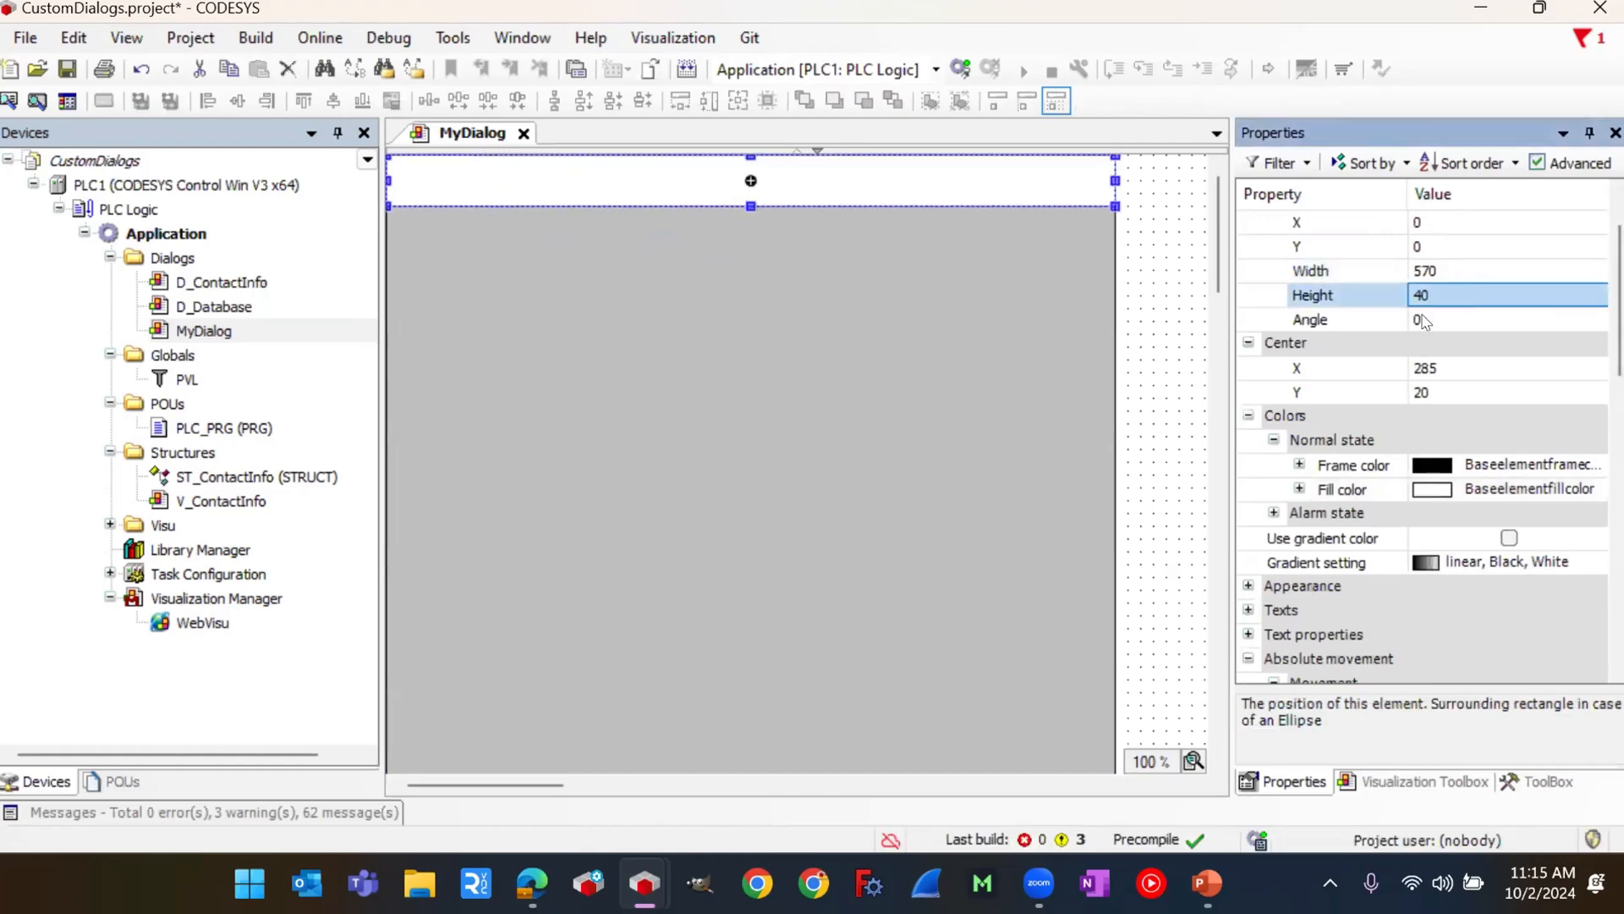
Step: Set the header bar's normal-state fill color and frame color to the Dialog header and frame color style
left_click(1506, 491)
left_click(1568, 490)
scroll(1526, 575, "down", 1)
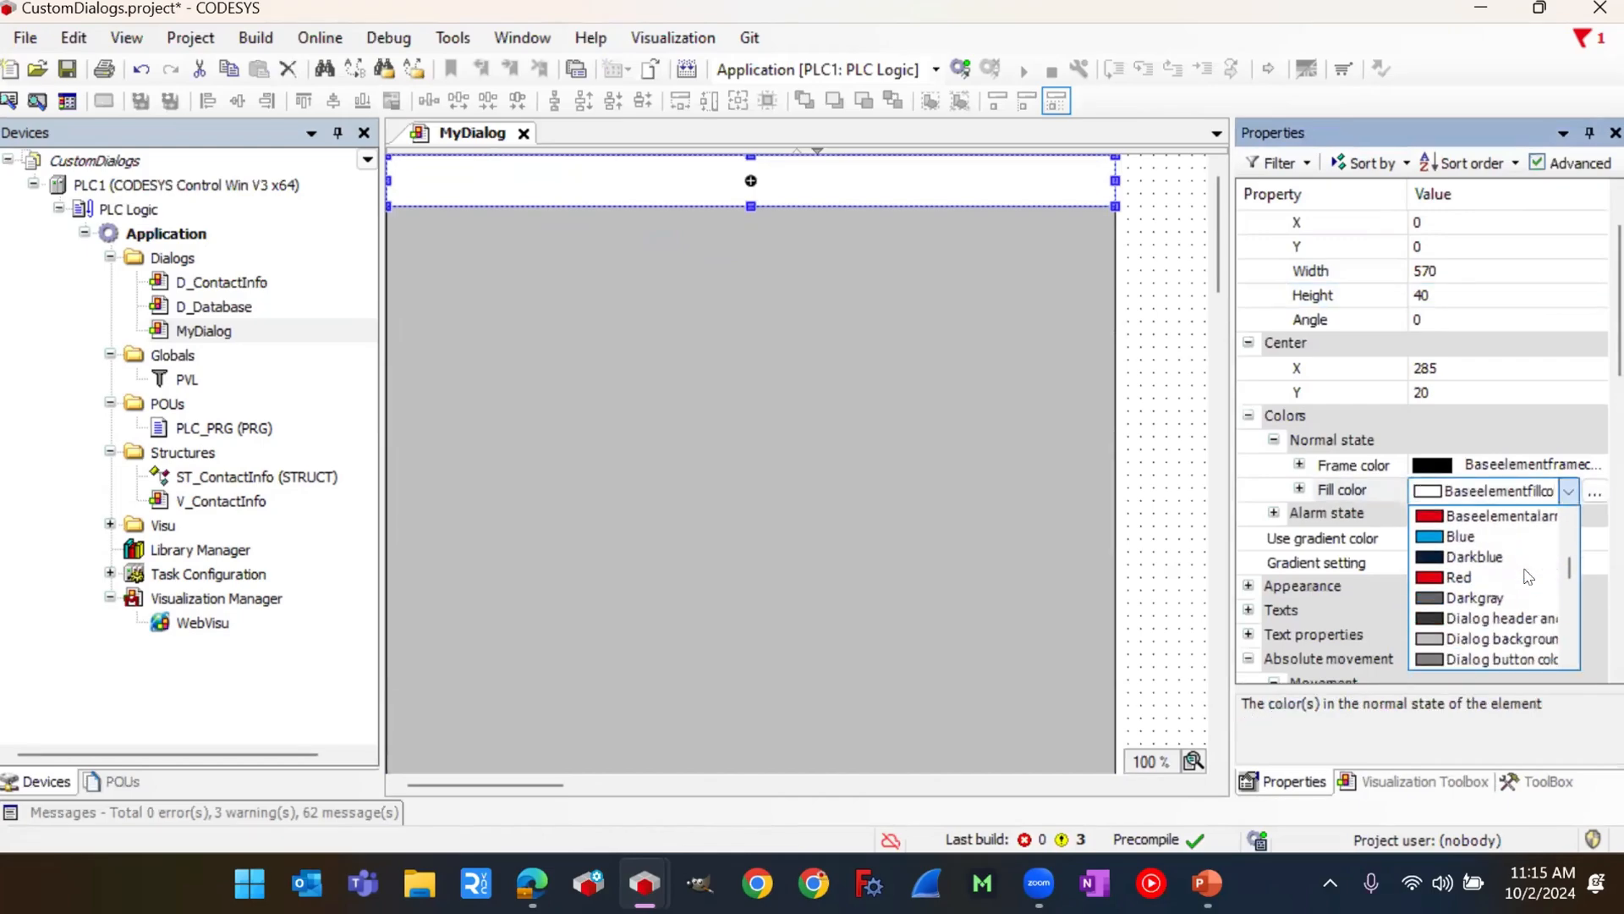
left_click(1501, 618)
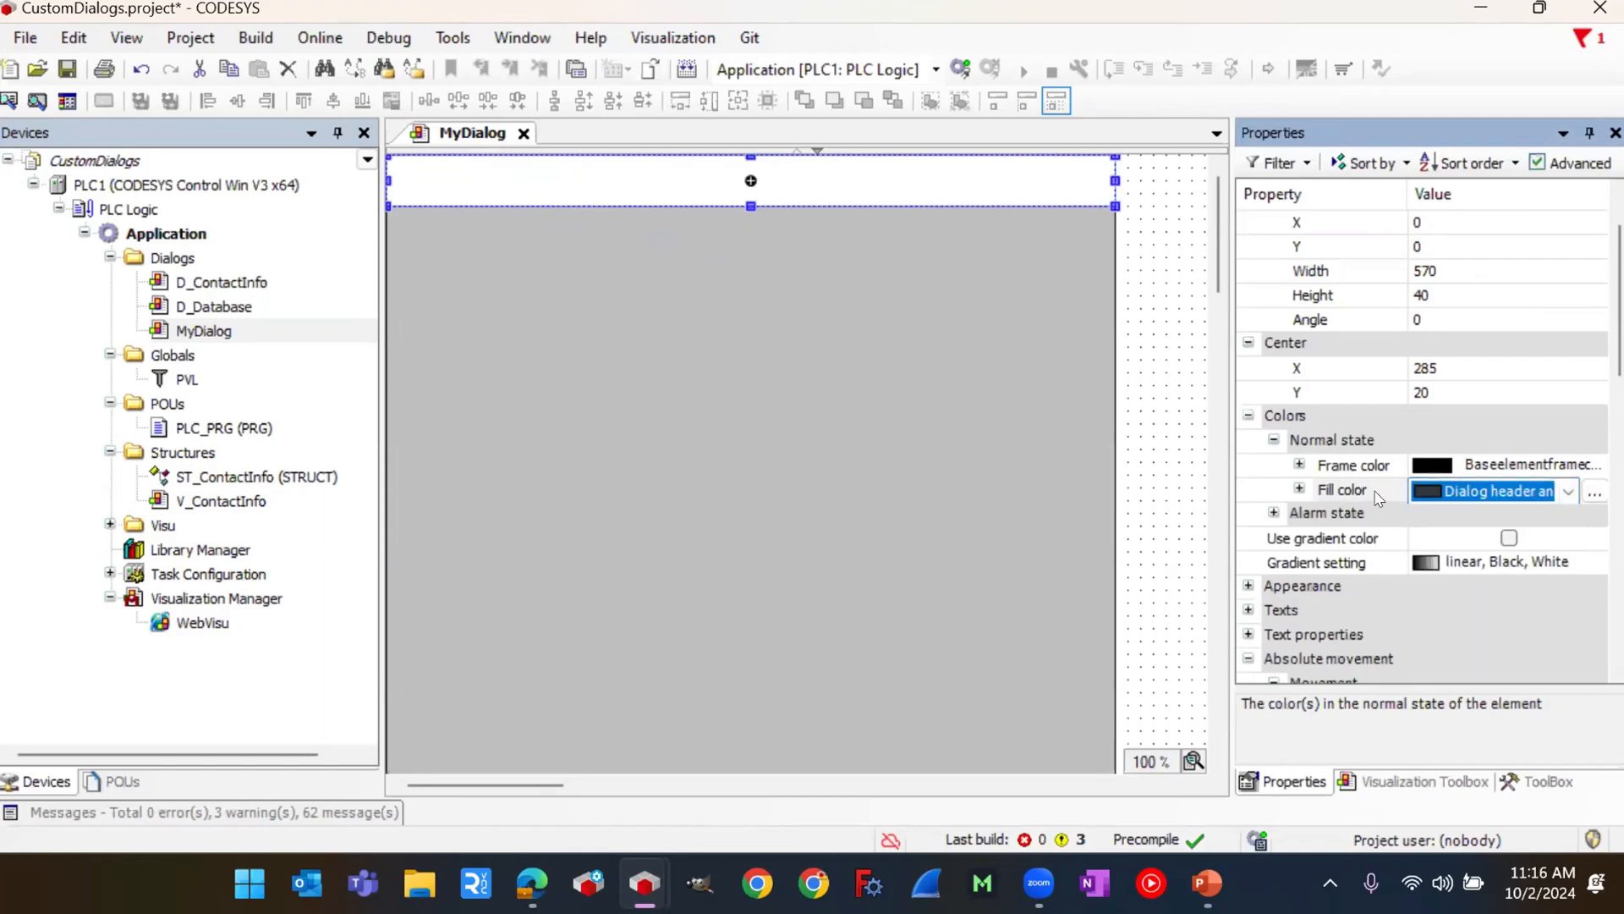
left_click(1508, 465)
left_click(1568, 466)
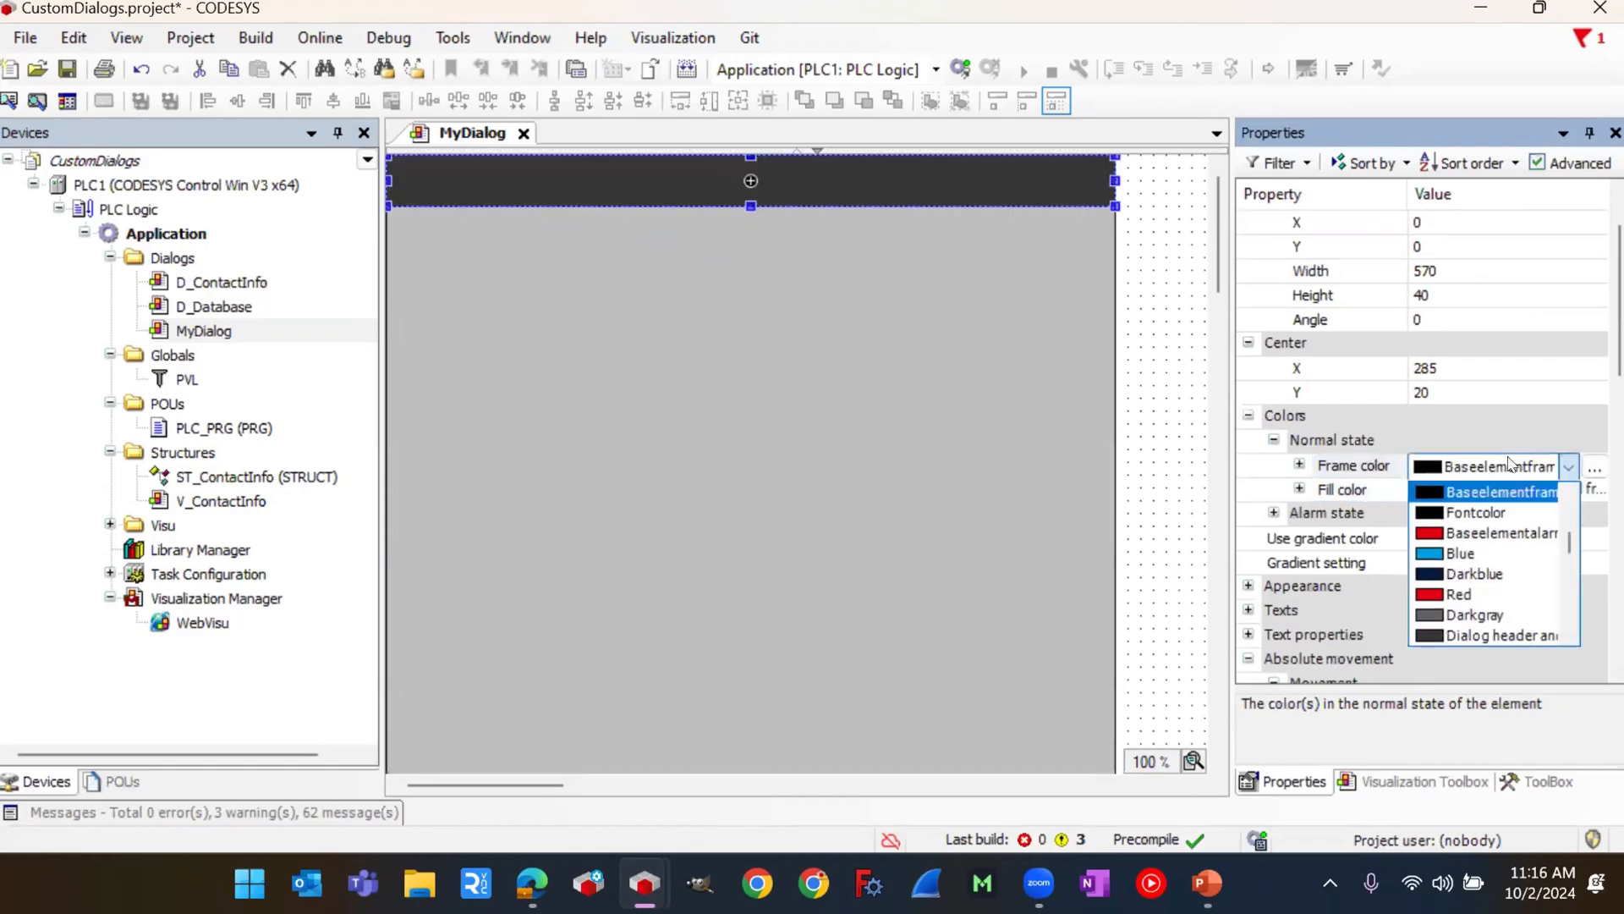
left_click(1504, 637)
left_click(1353, 489)
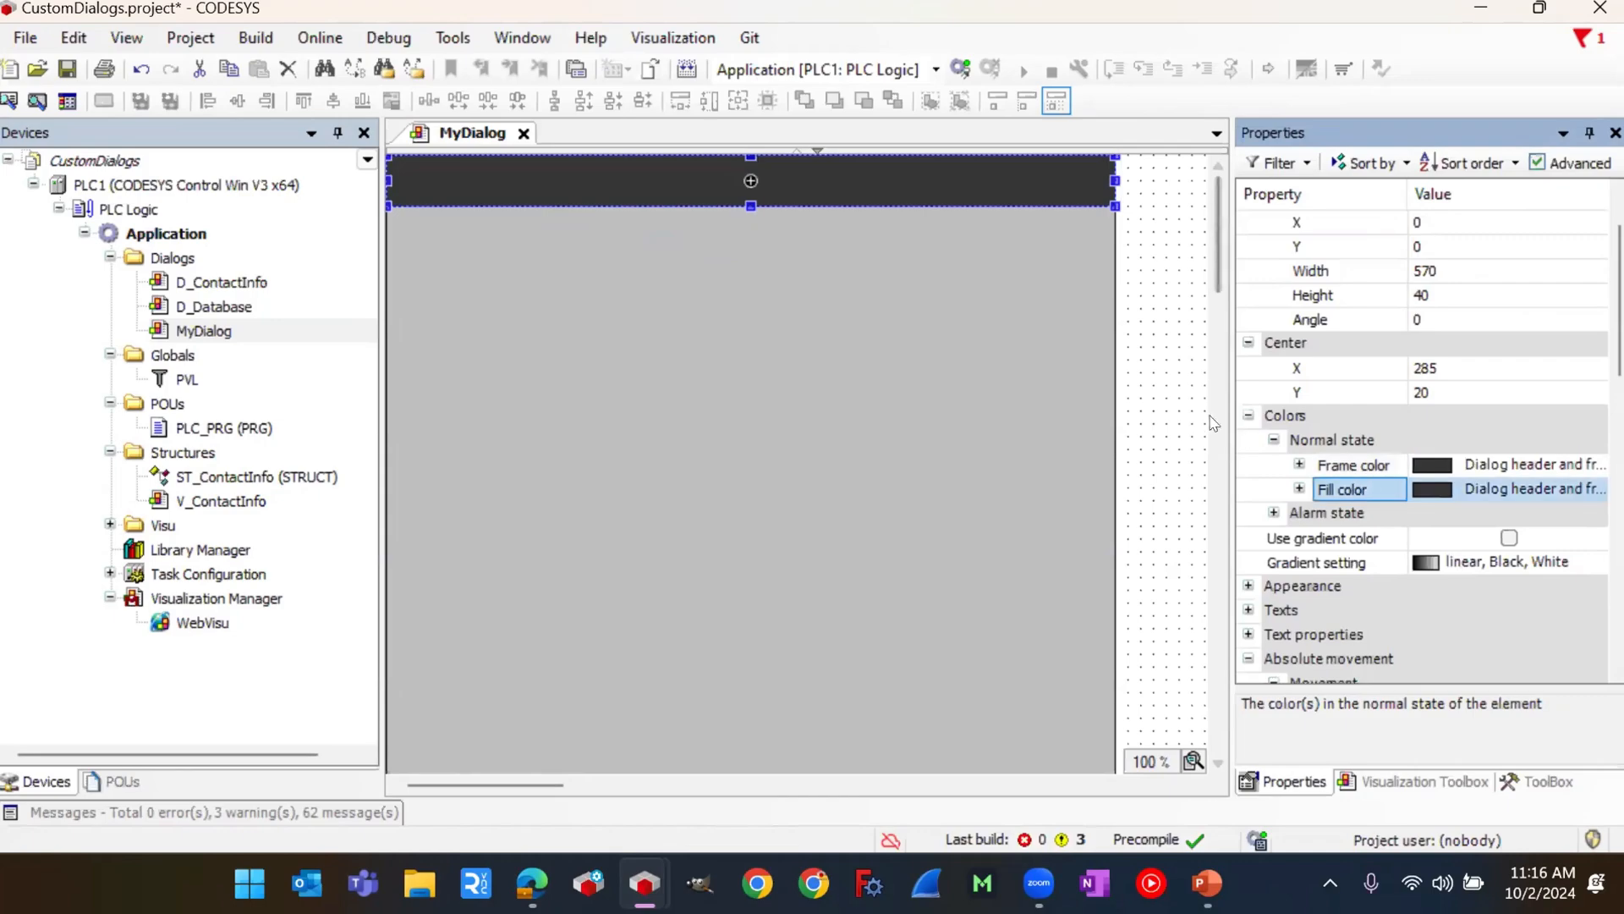
Step: Set the large background rectangle's normal-state frame color to the Dialog header and frame color style
left_click(1196, 409)
left_click(1094, 409)
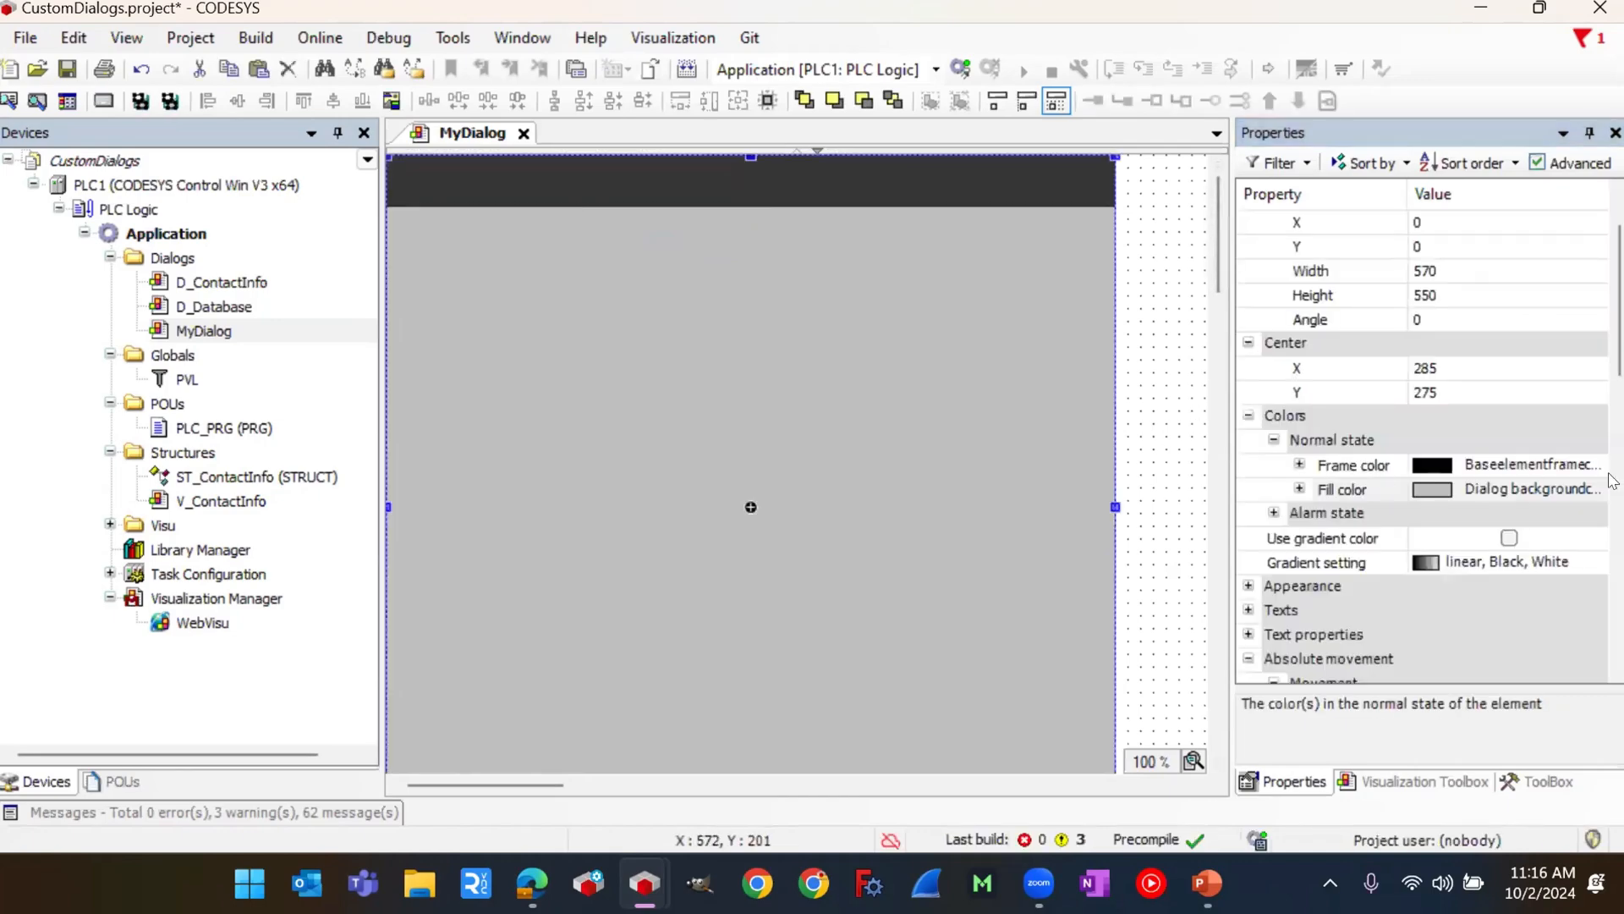
left_click(1542, 468)
left_click(1541, 468)
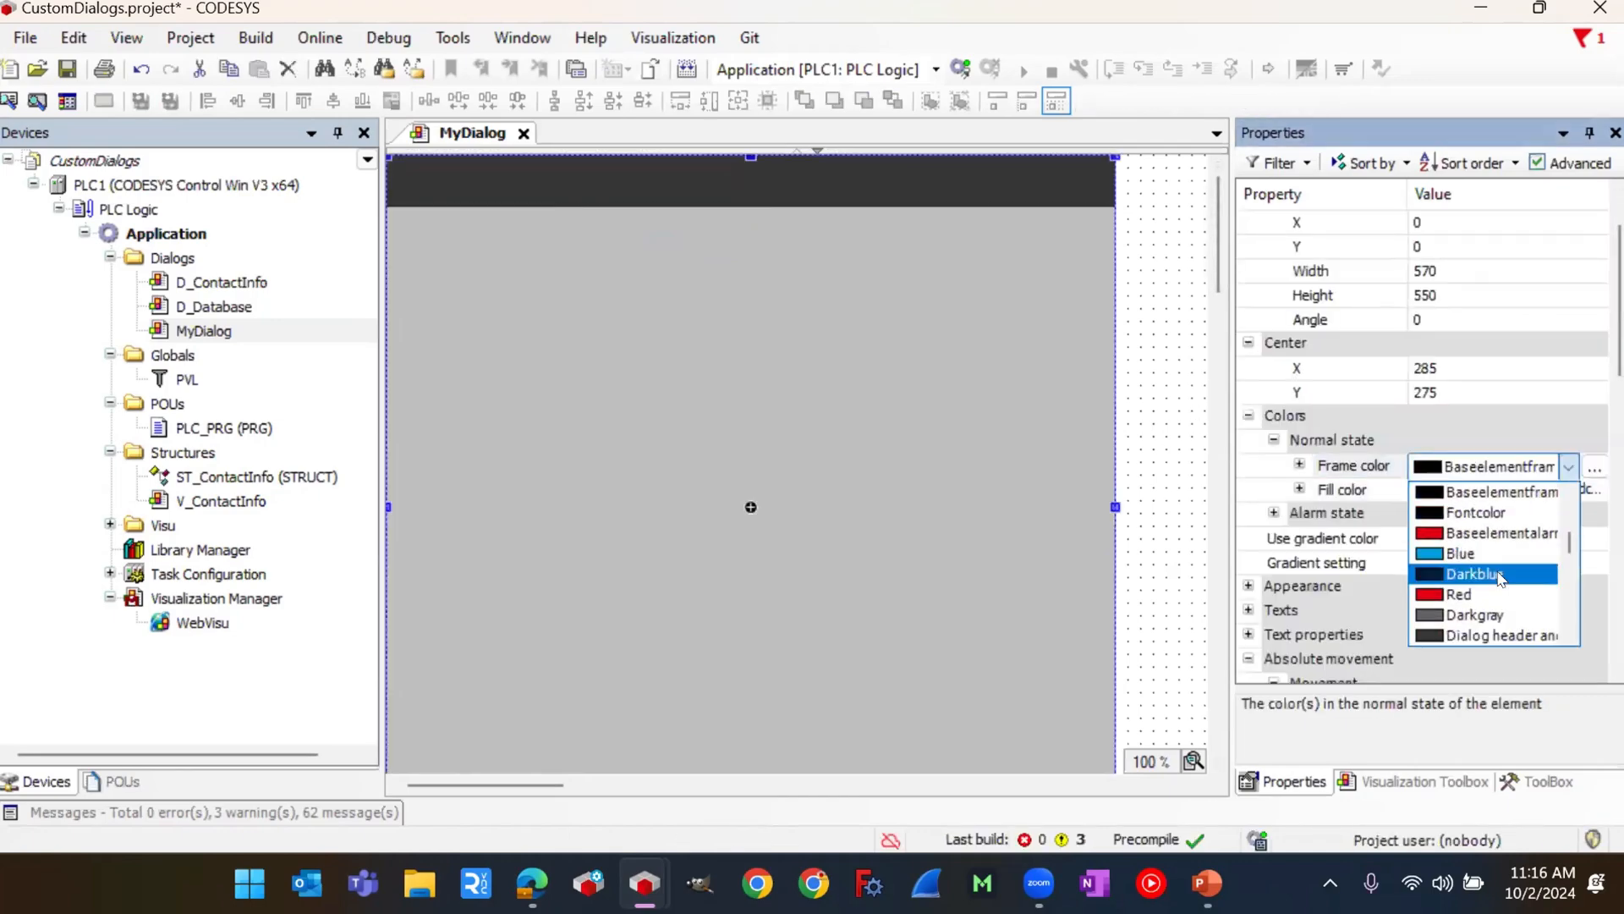
left_click(1503, 633)
left_click(1159, 464)
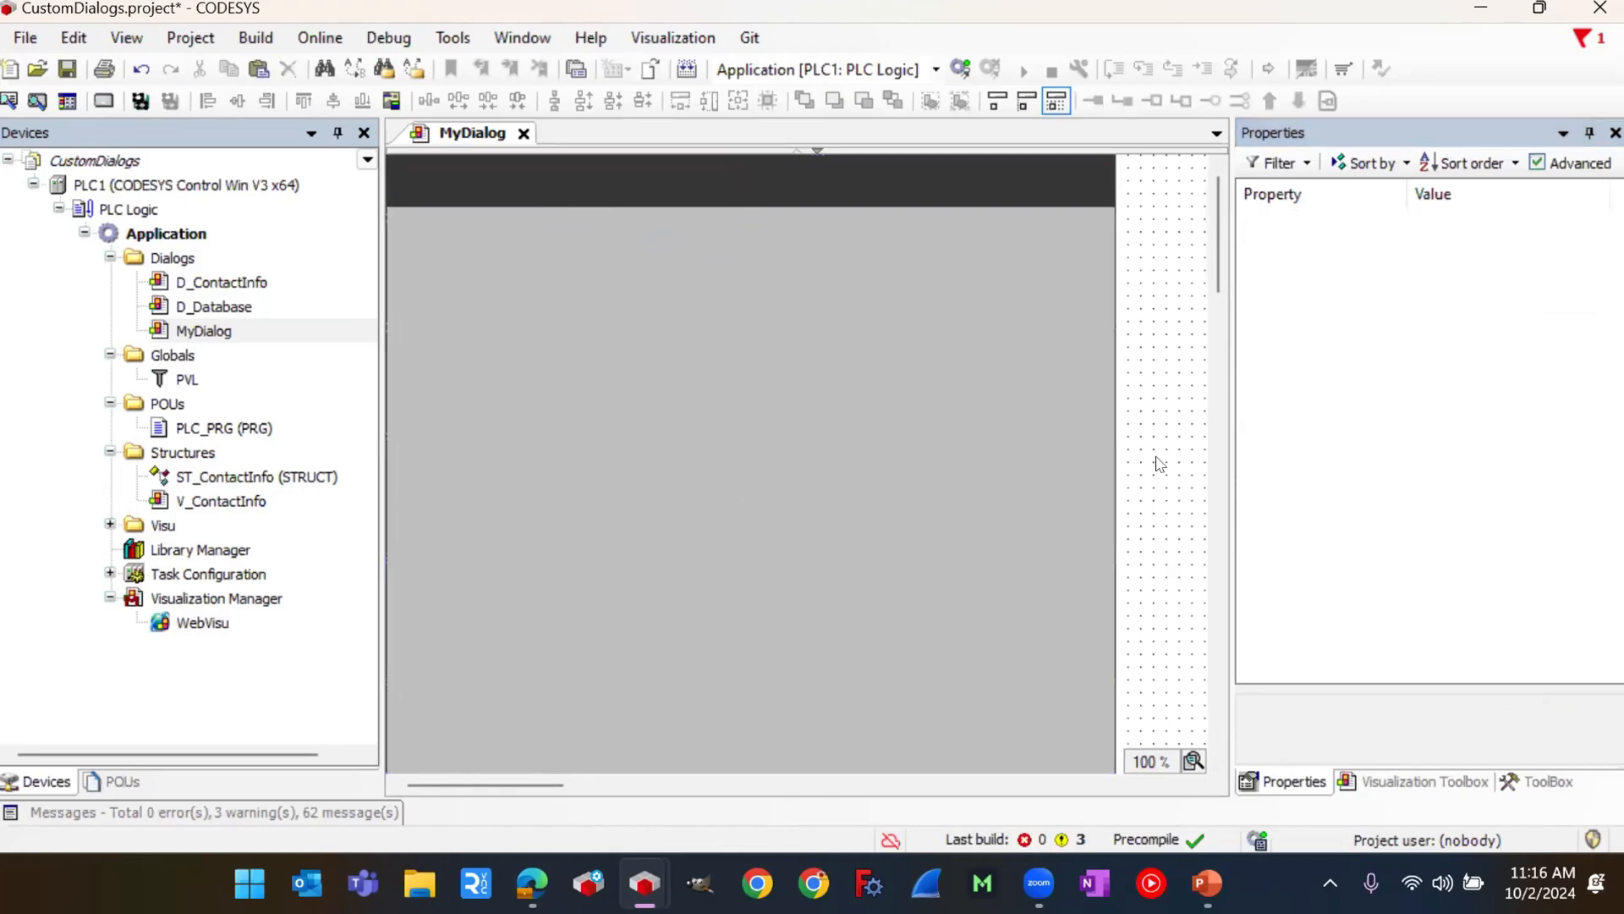
scroll(1098, 519, "down", 1)
scroll(876, 357, "up", 1)
Step: Insert a Frame element on the dialog background and configure it to reference the V_ContactInfo visualization
left_click(626, 174)
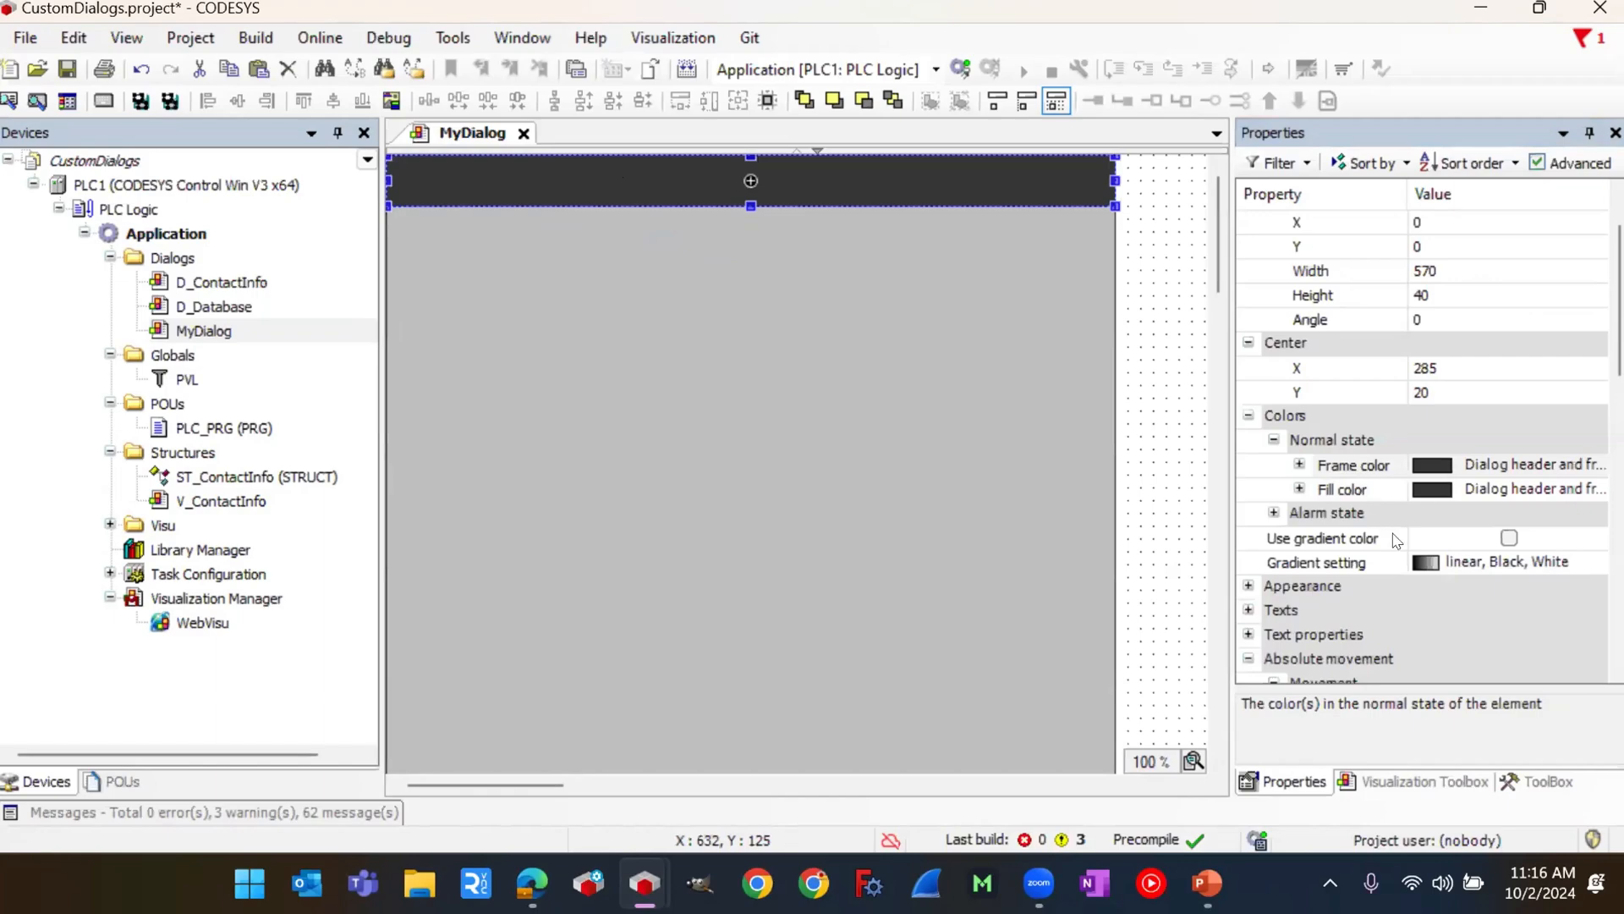
left_click(825, 457)
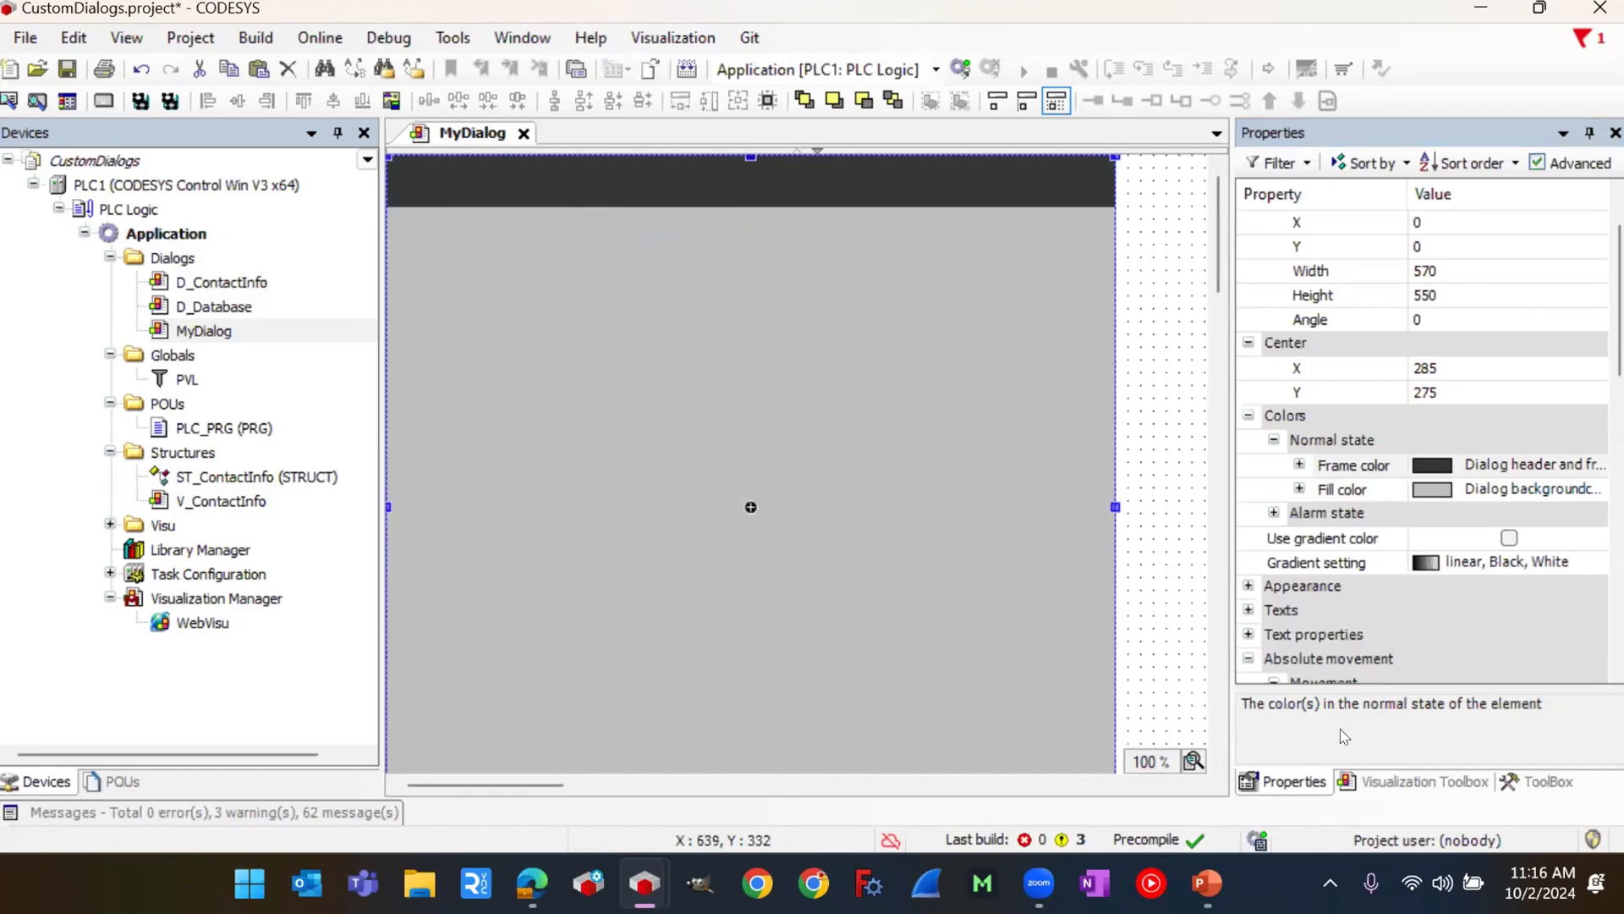
left_click(1384, 784)
scroll(1429, 635, "down", 1)
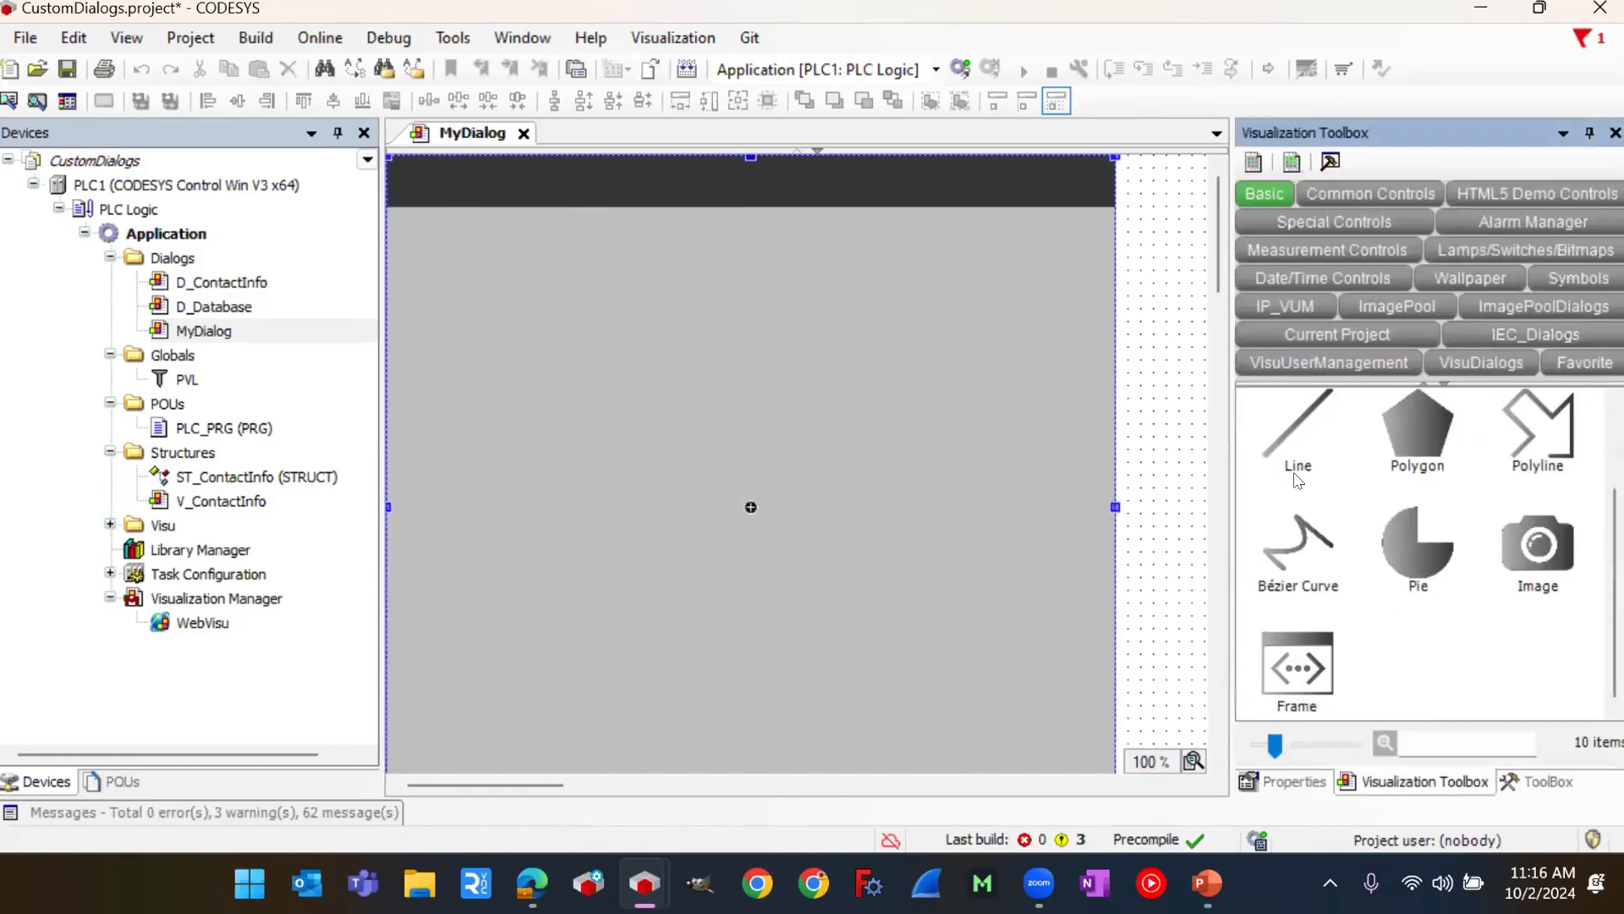
left_click_drag(1294, 660, 822, 422)
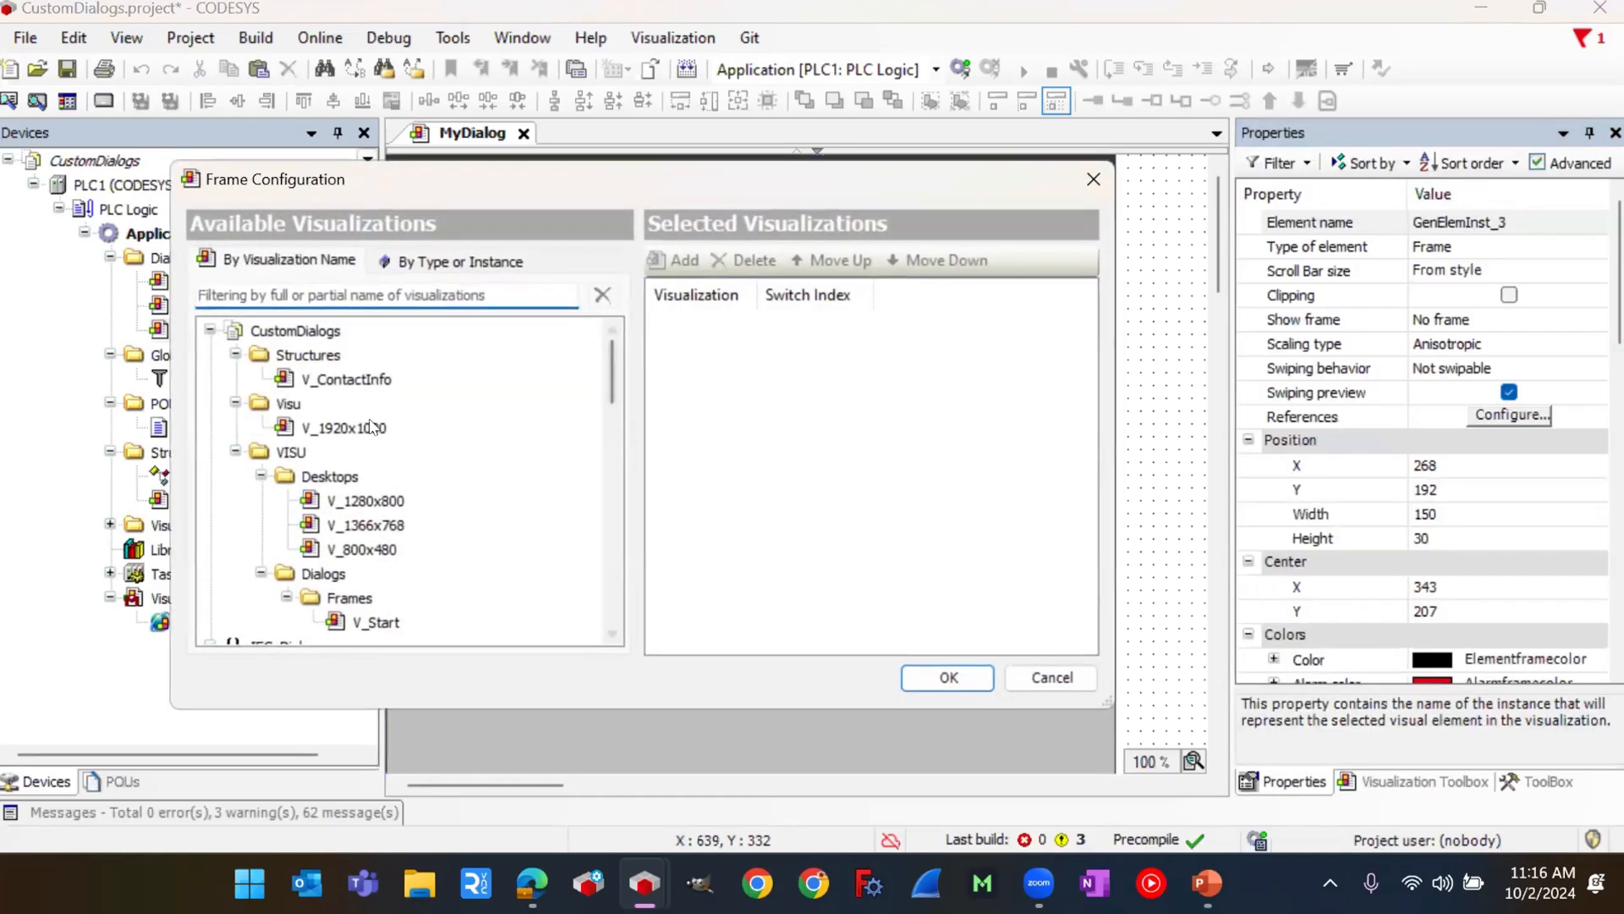
double_click(340, 381)
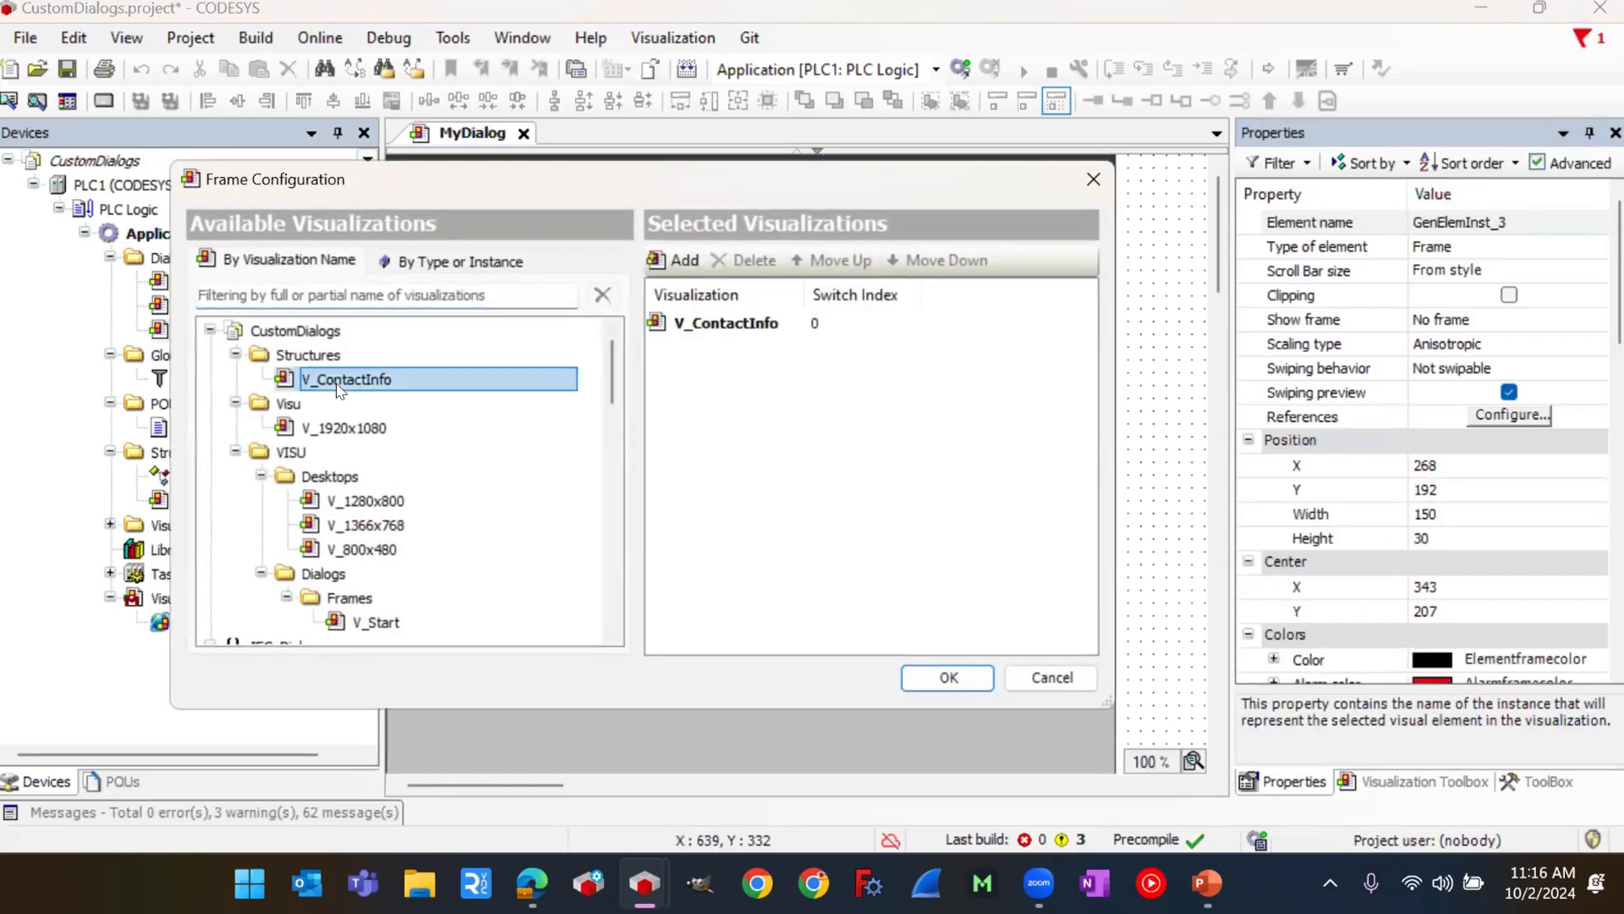
left_click(963, 677)
Step: Move the contact info frame just below the header bar, with even side margins inside the background rectangle
left_click_drag(972, 495, 646, 317)
left_click(1147, 480)
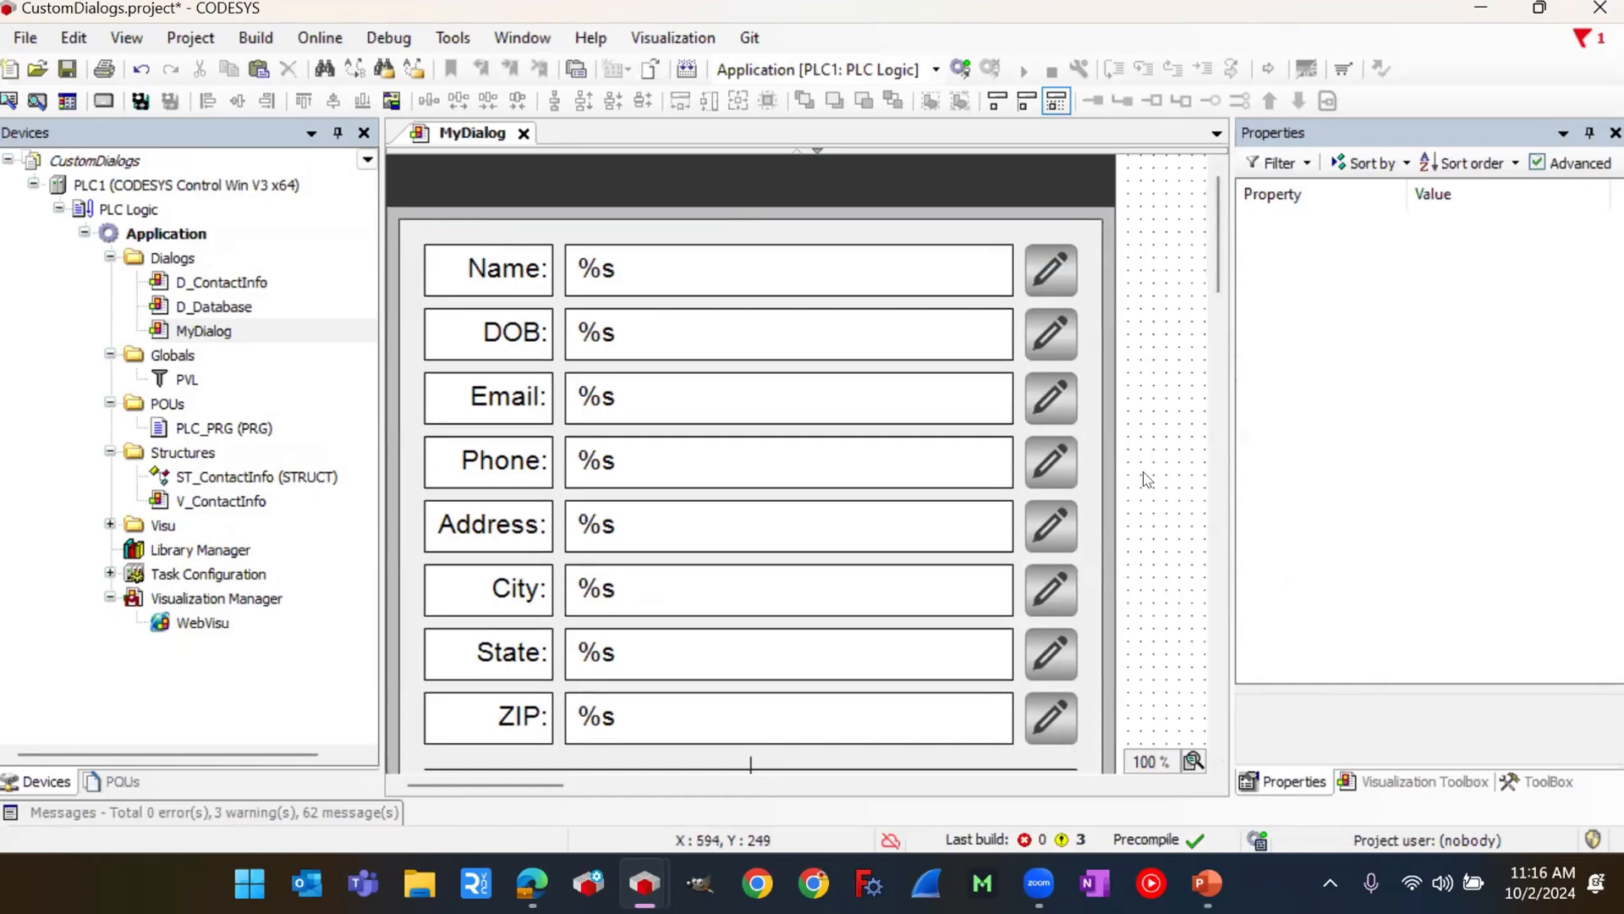
scroll(1147, 487, "down", 2)
scroll(1147, 486, "up", 2)
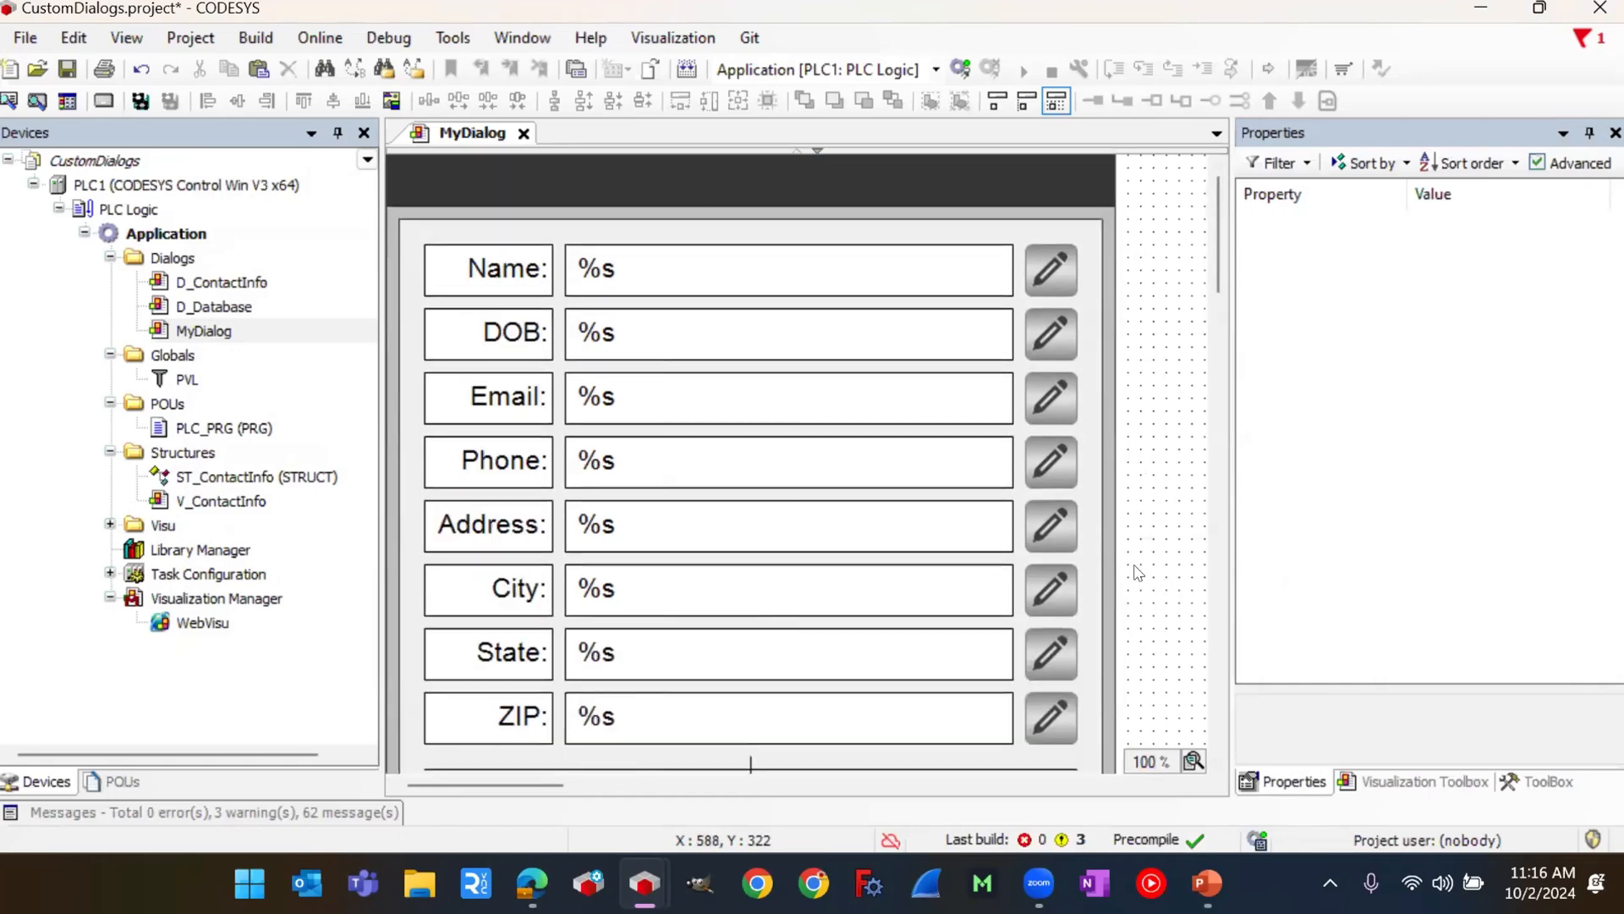
Step: Set the header bar's text to "Contact Information"
left_click(421, 196)
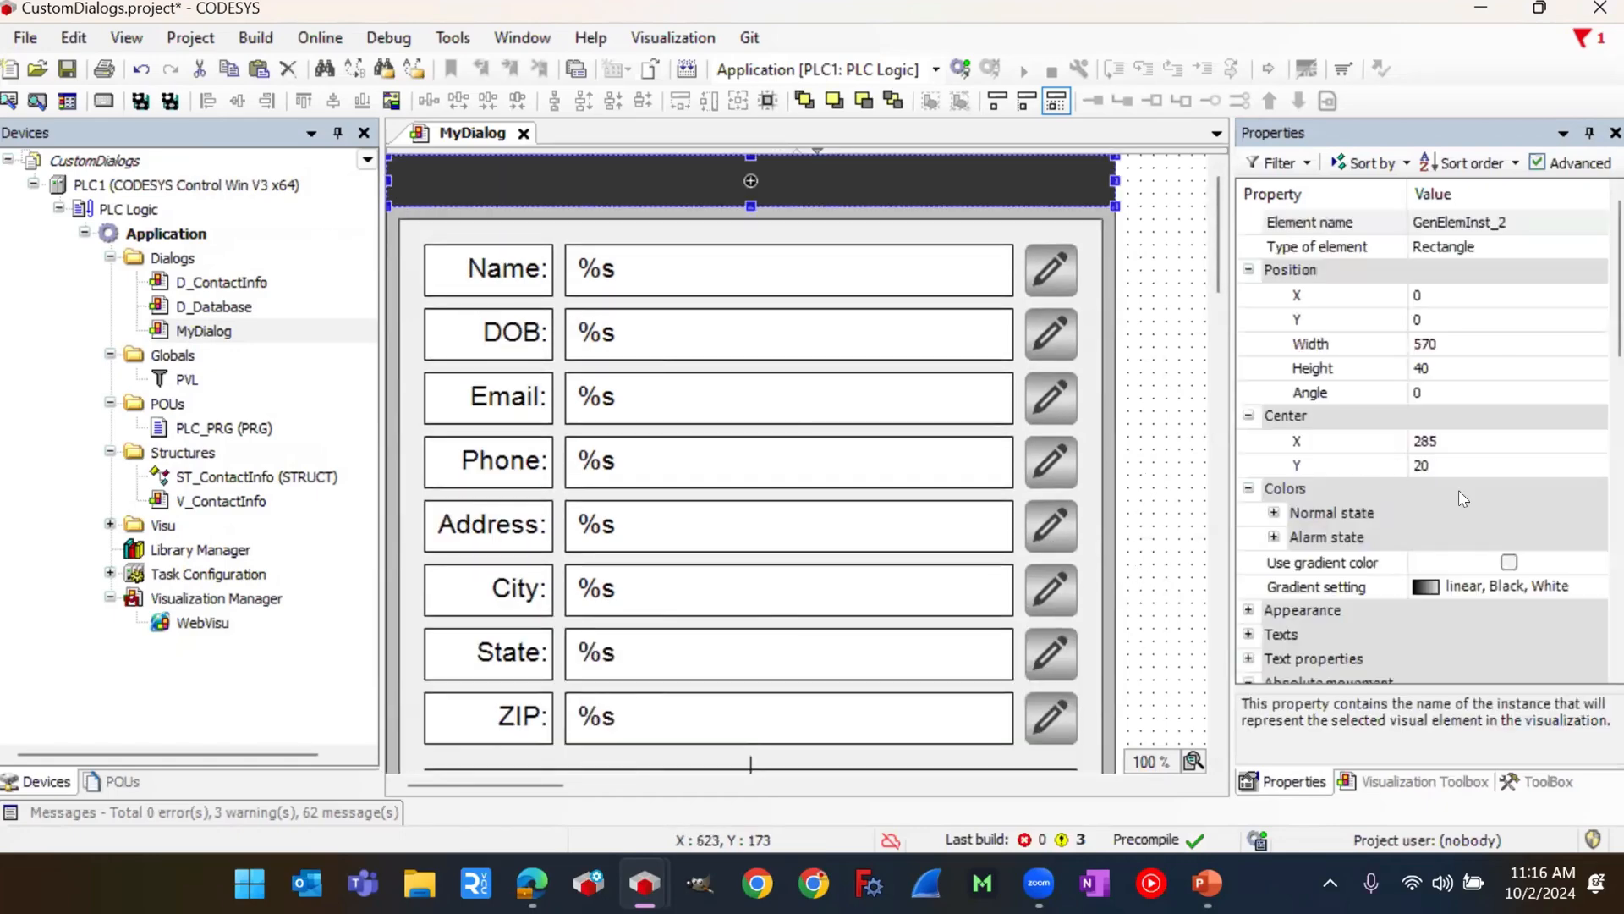
left_click(1249, 634)
left_click(1444, 658)
type("Con")
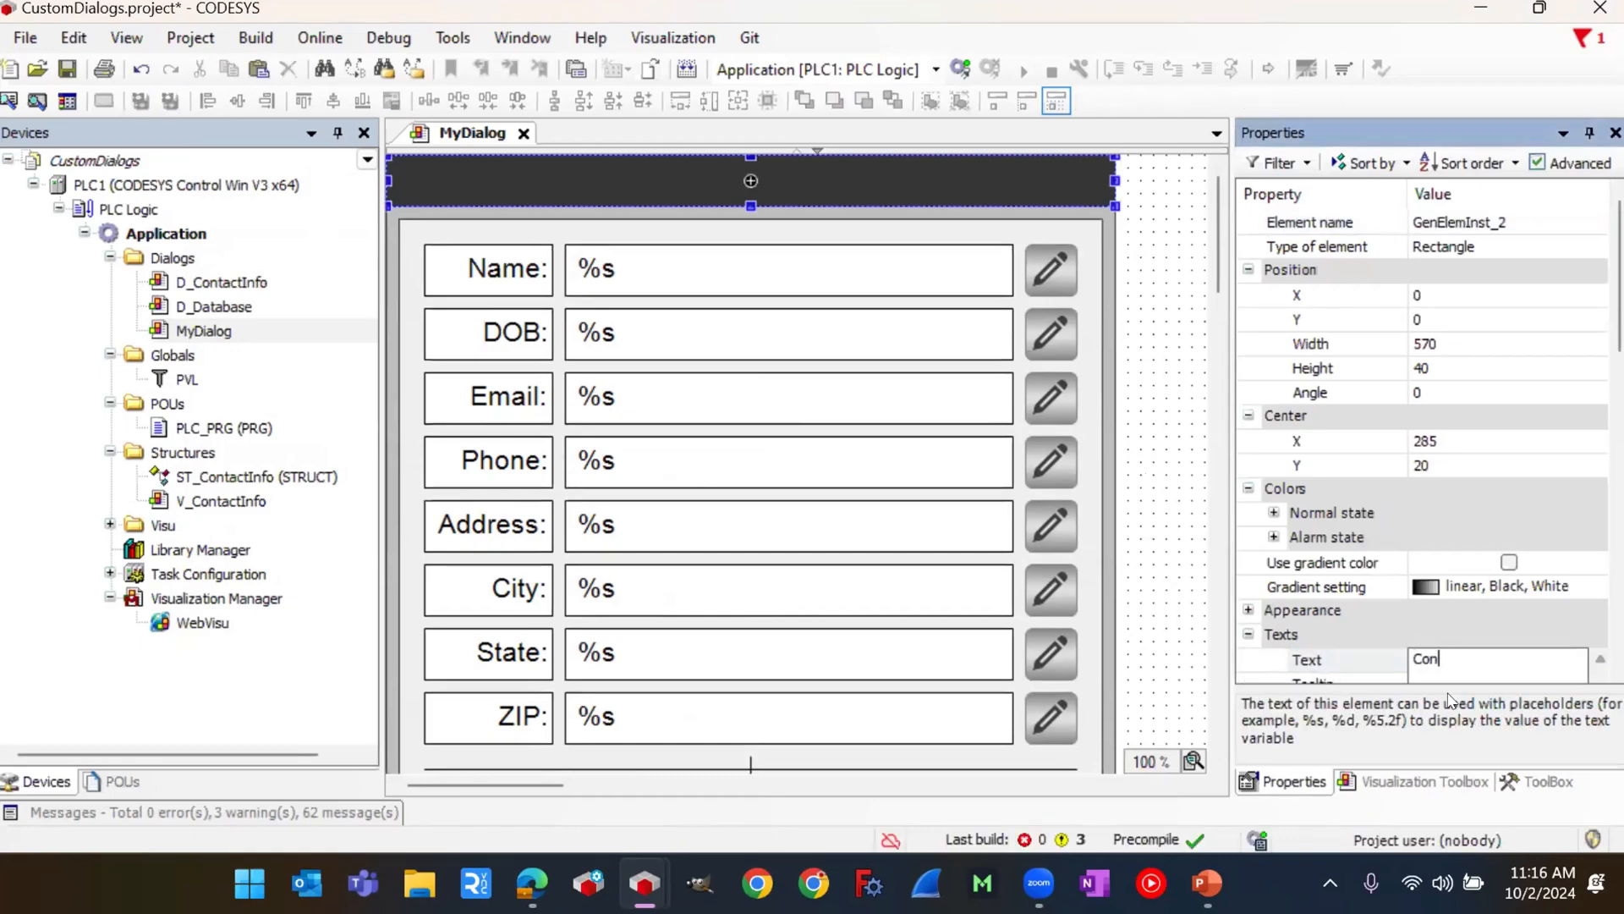
type("tact Information")
key("Return")
scroll(1430, 590, "down", 2)
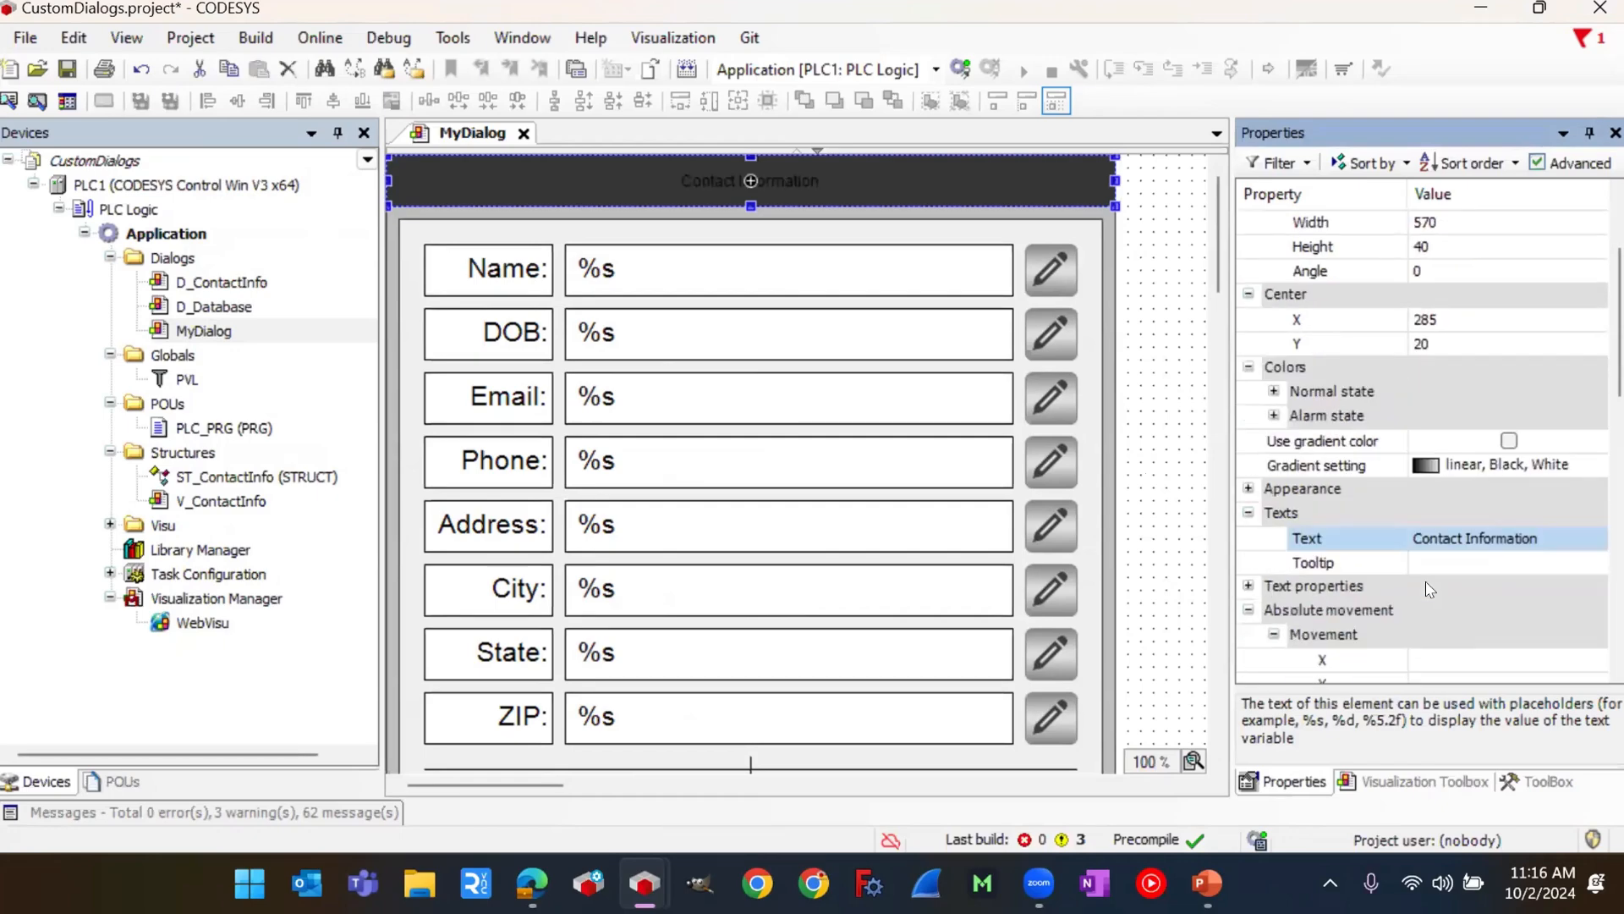
Step: Align the header bar's text horizontally to Left
left_click(1249, 585)
left_click(1449, 612)
left_click(1449, 612)
left_click(1438, 632)
left_click(1384, 635)
scroll(1429, 673, "down", 1)
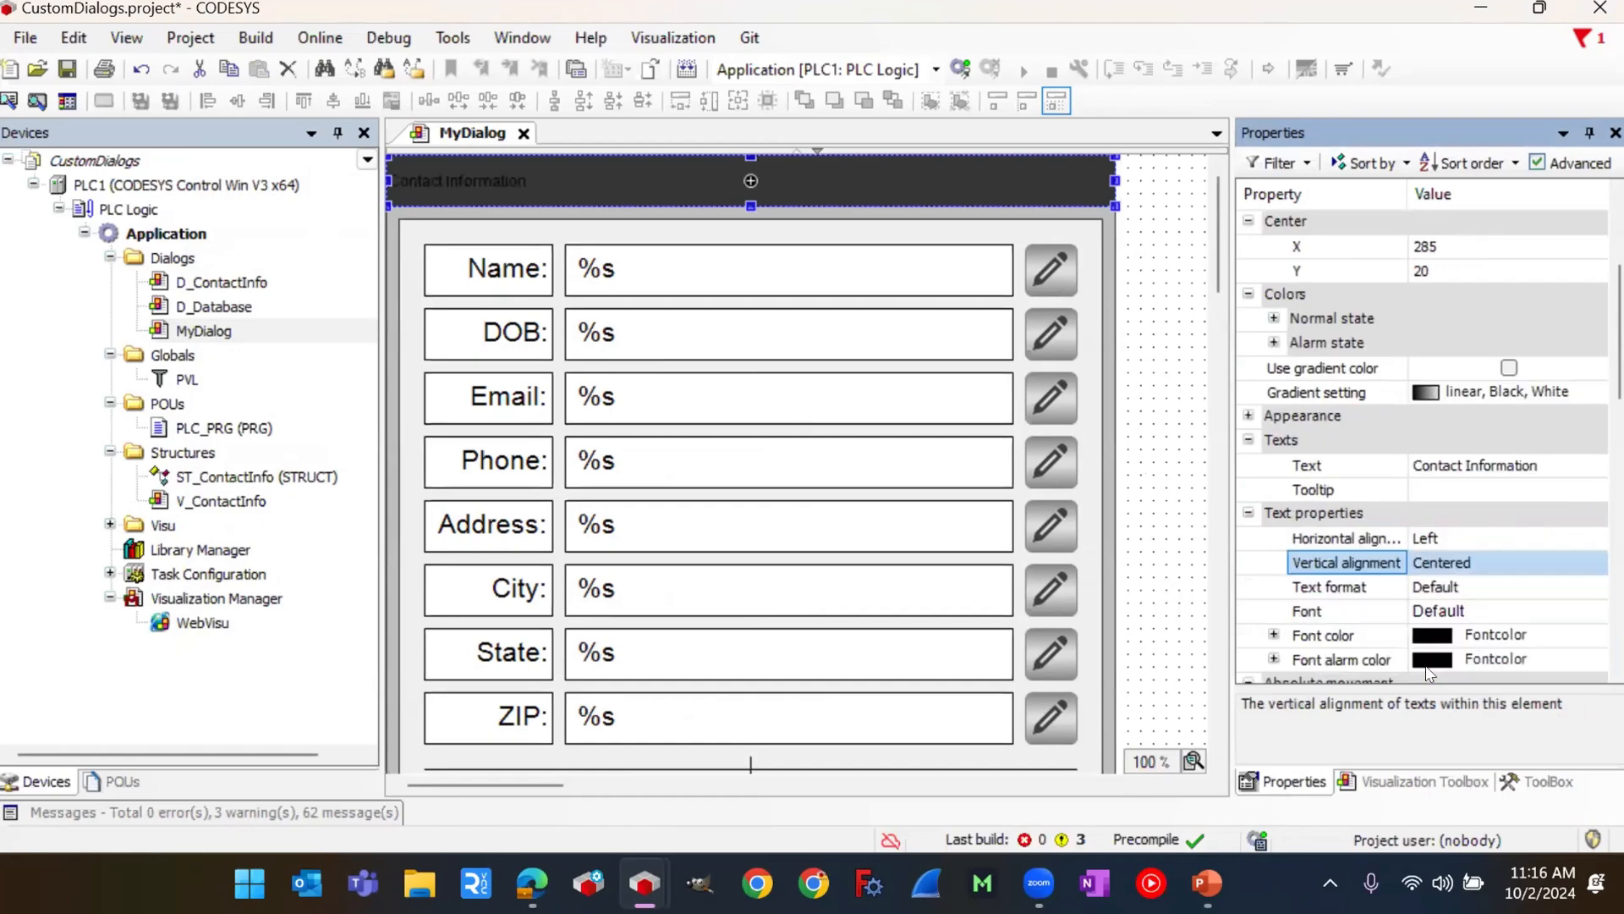
Step: Set the header text's font to Headline and its font color to the Dialog background color style
left_click(1435, 611)
left_click(1435, 610)
scroll(1455, 649, "down", 1)
scroll(1459, 641, "up", 1)
left_click(1458, 641)
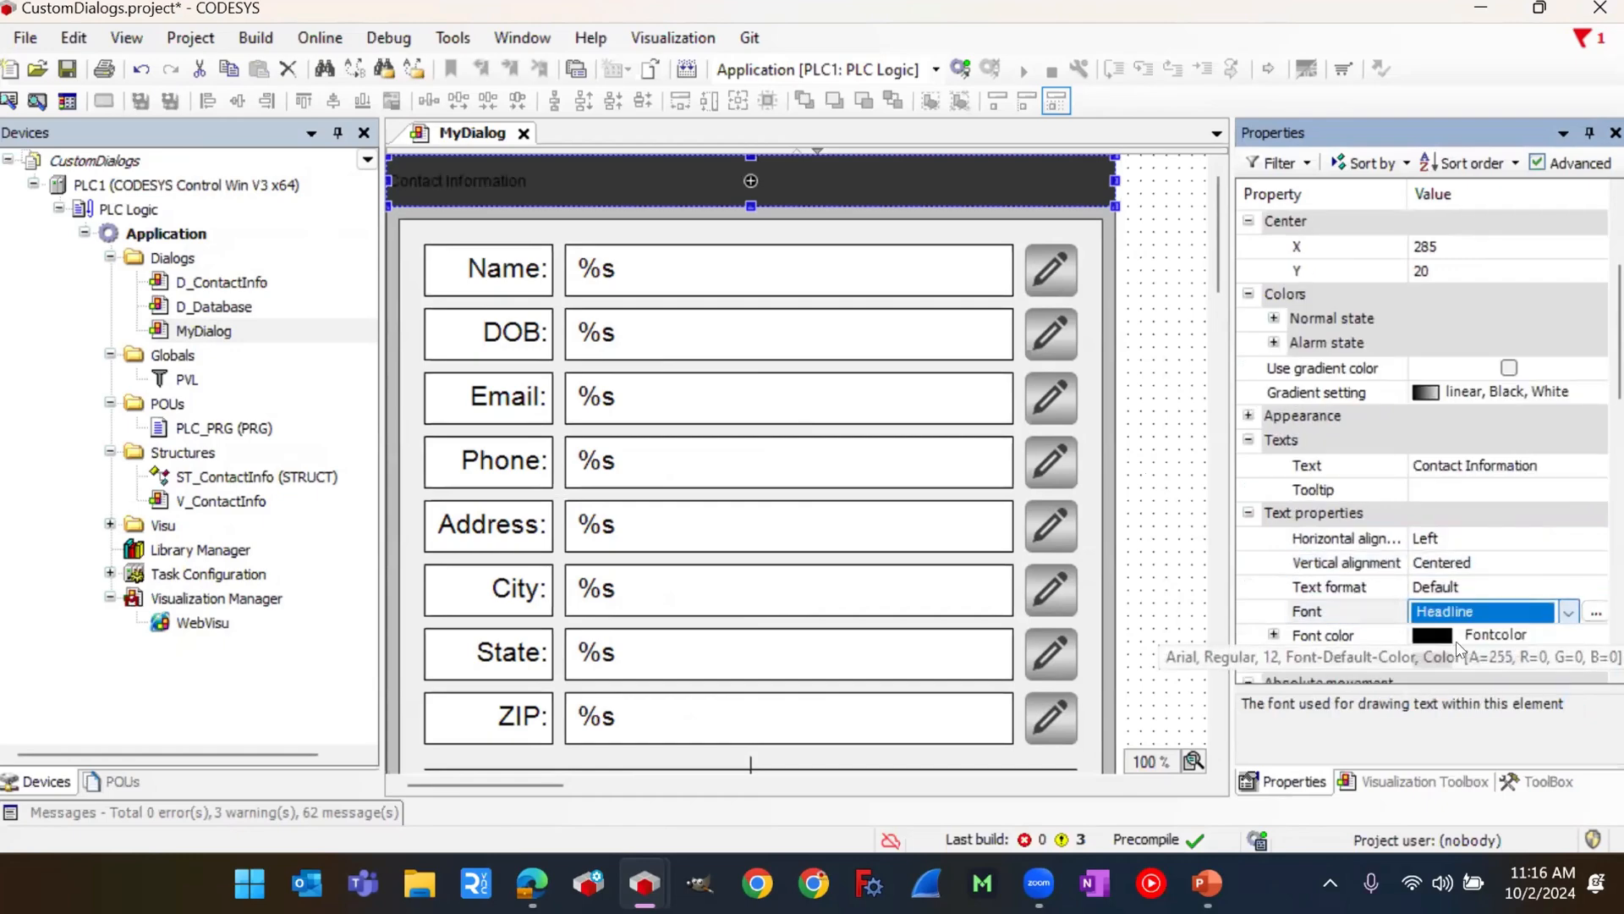
left_click(1459, 643)
left_click(1458, 643)
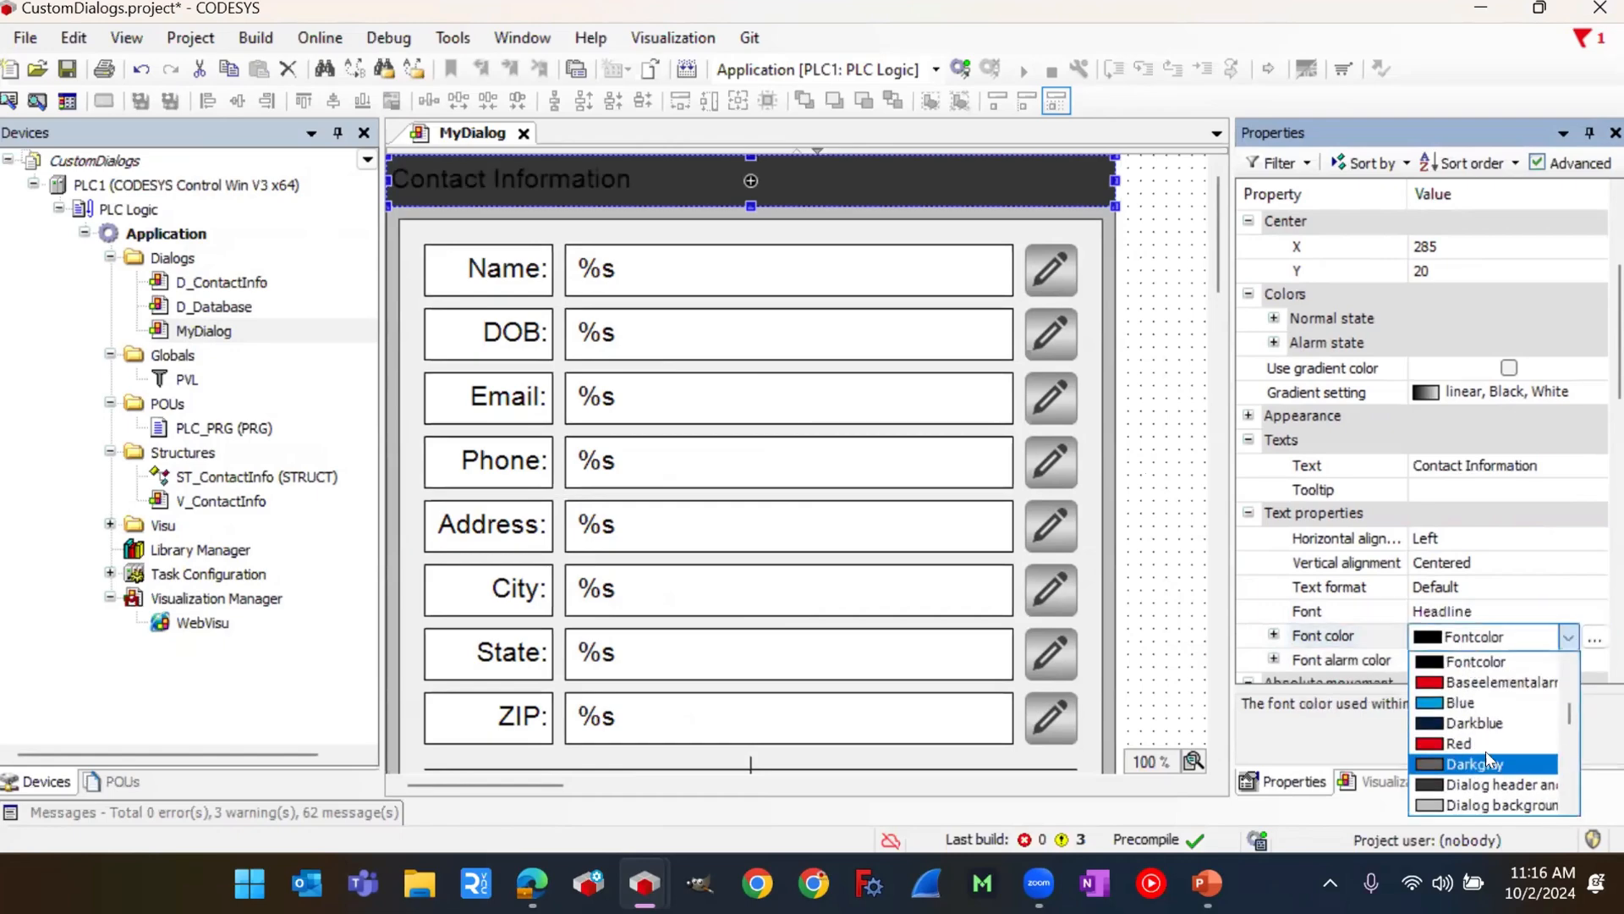
left_click(1481, 799)
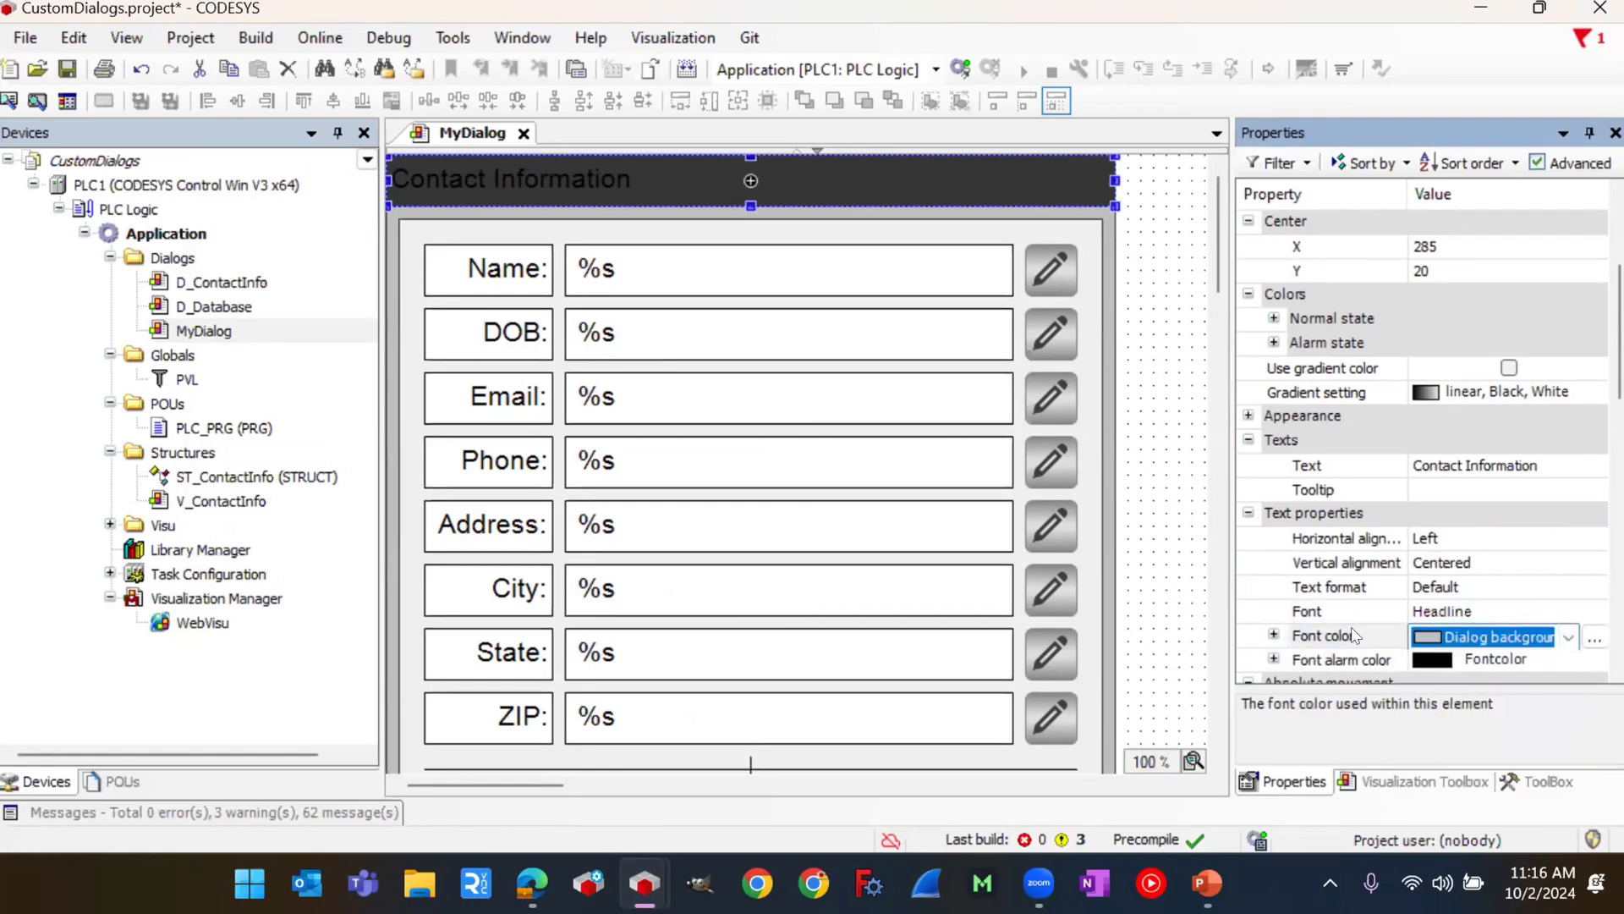
Step: Indent the header title by adding leading spaces before "Contact Information" directly on the canvas
double_click(412, 166)
left_click(406, 182)
left_click(1130, 546)
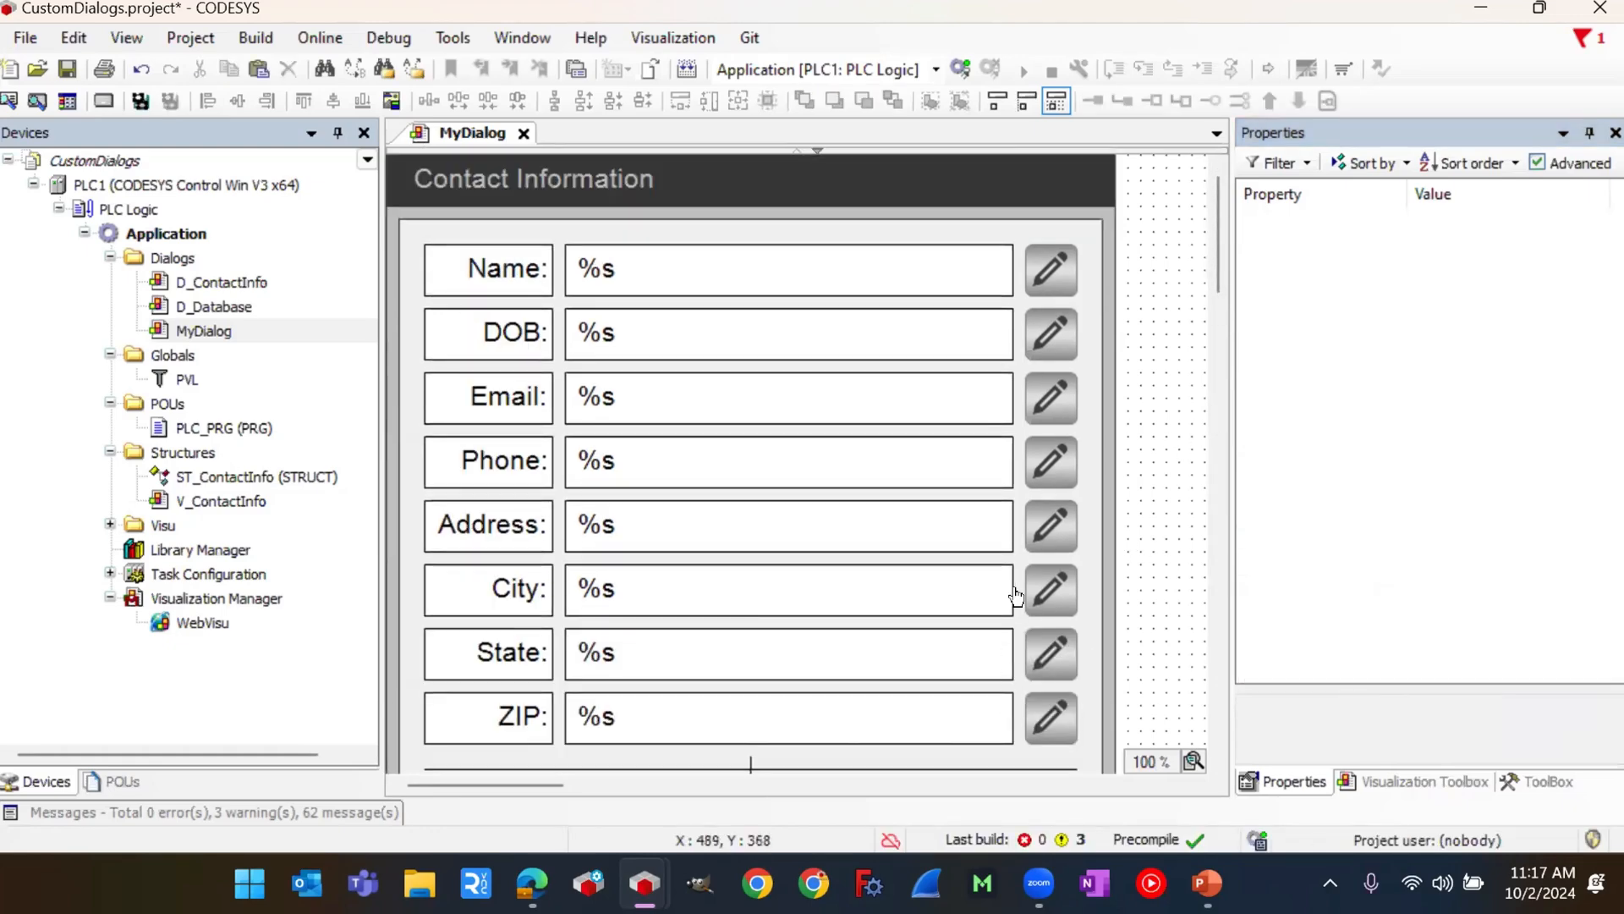
Step: Add a Button element and place it below the separator line, left of the dialog's center, at X 125, Y 490
scroll(1015, 590, "down", 2)
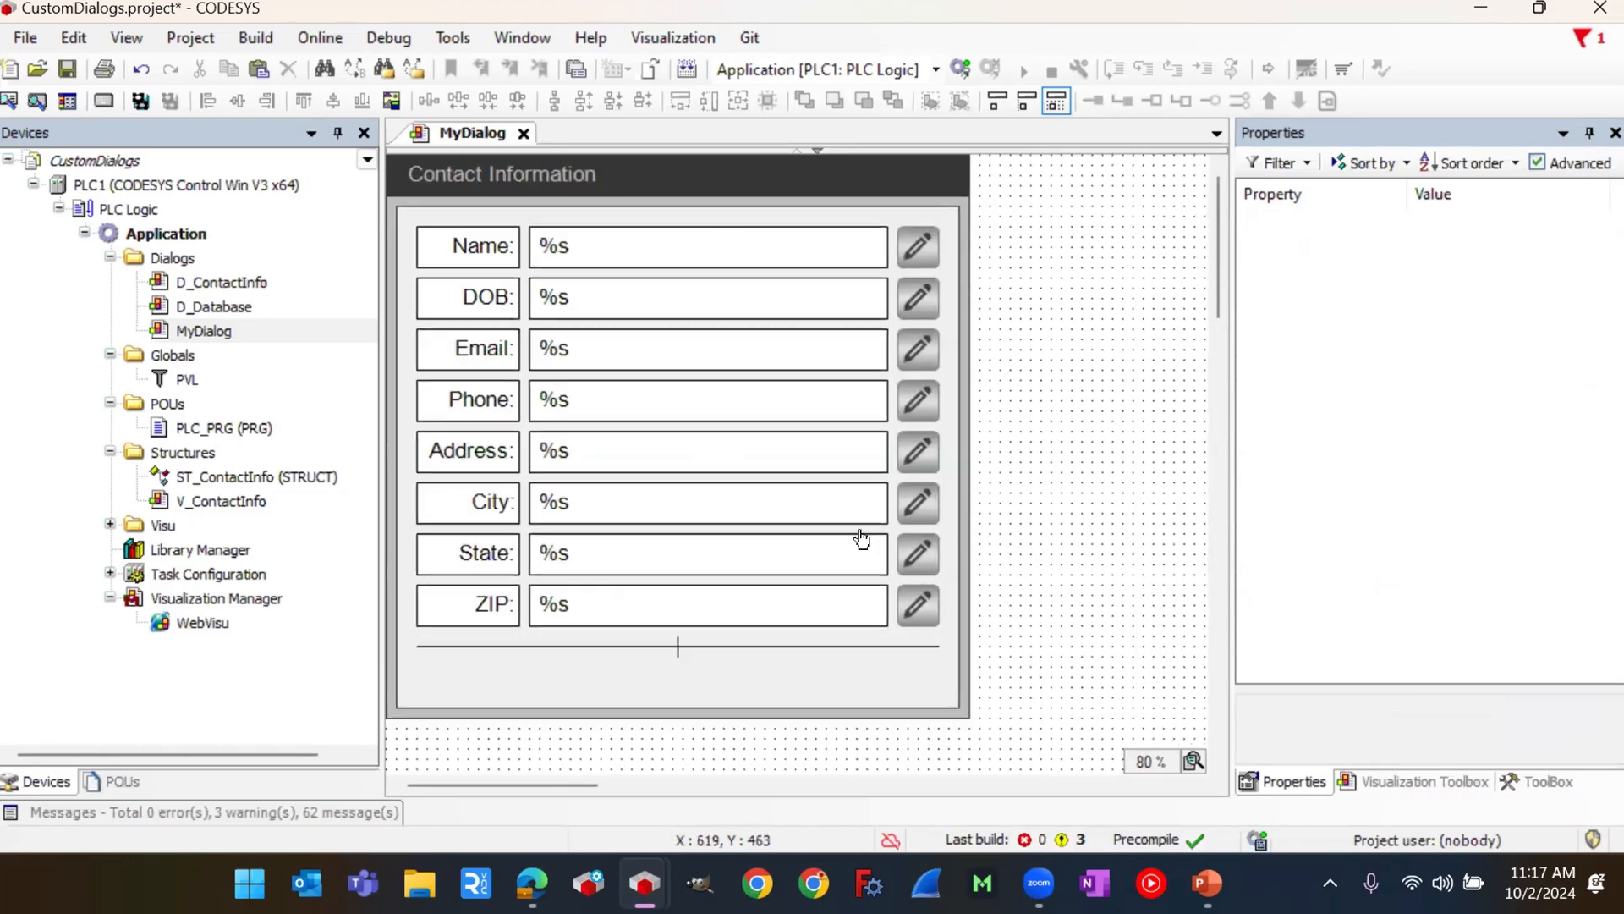
left_click(1408, 783)
left_click(1379, 194)
scroll(1435, 671, "down", 2)
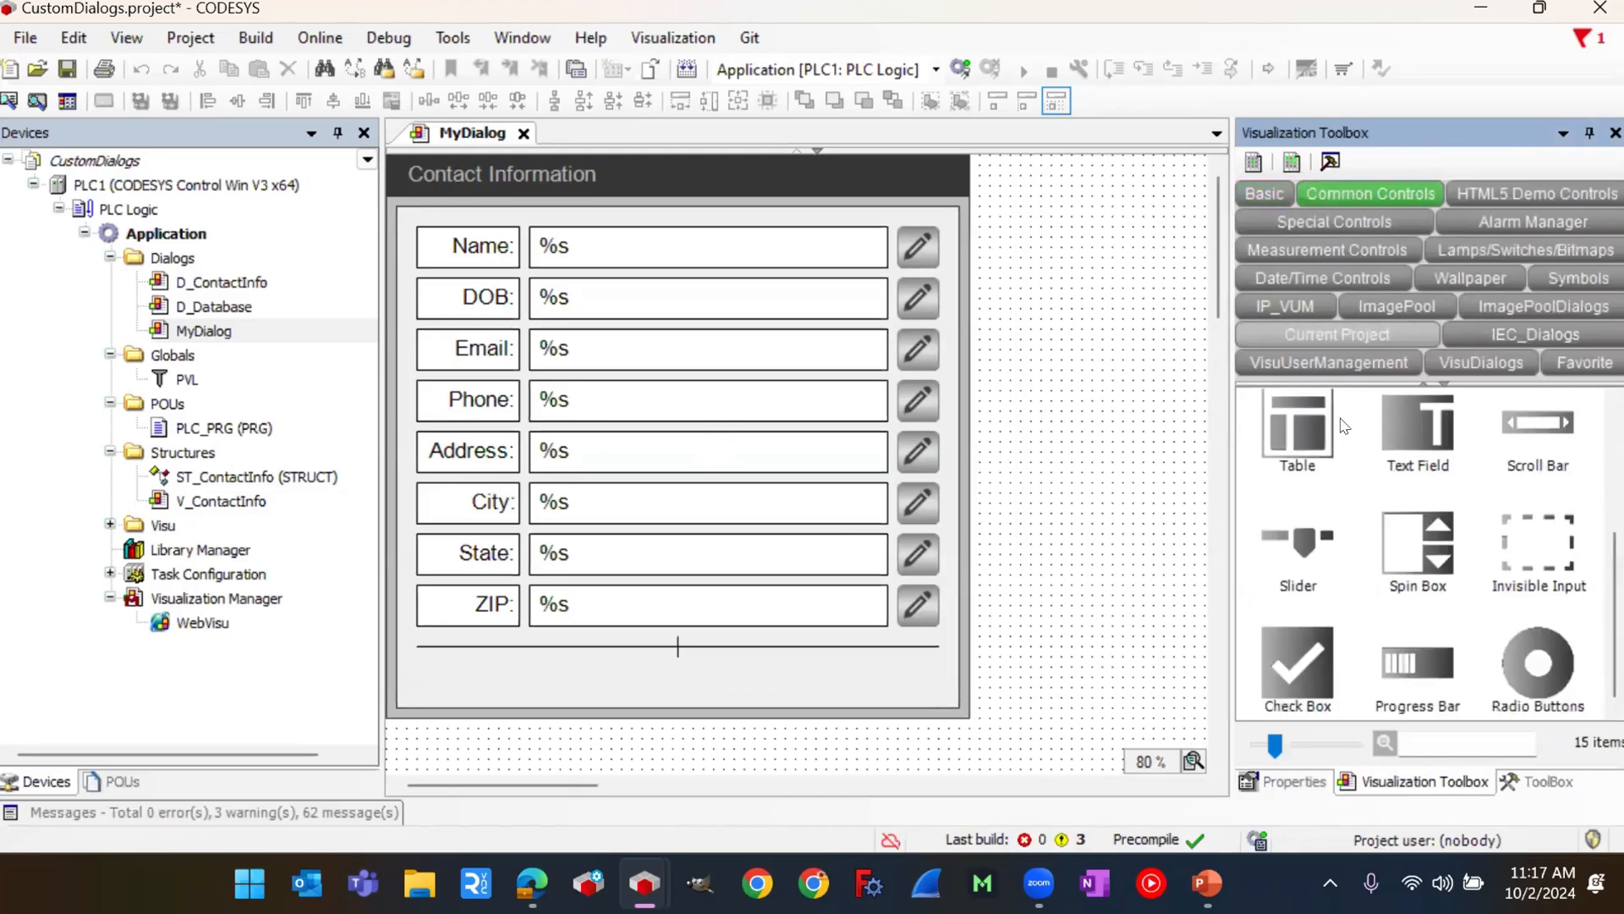
scroll(1388, 593, "up", 3)
left_click_drag(1409, 573, 673, 744)
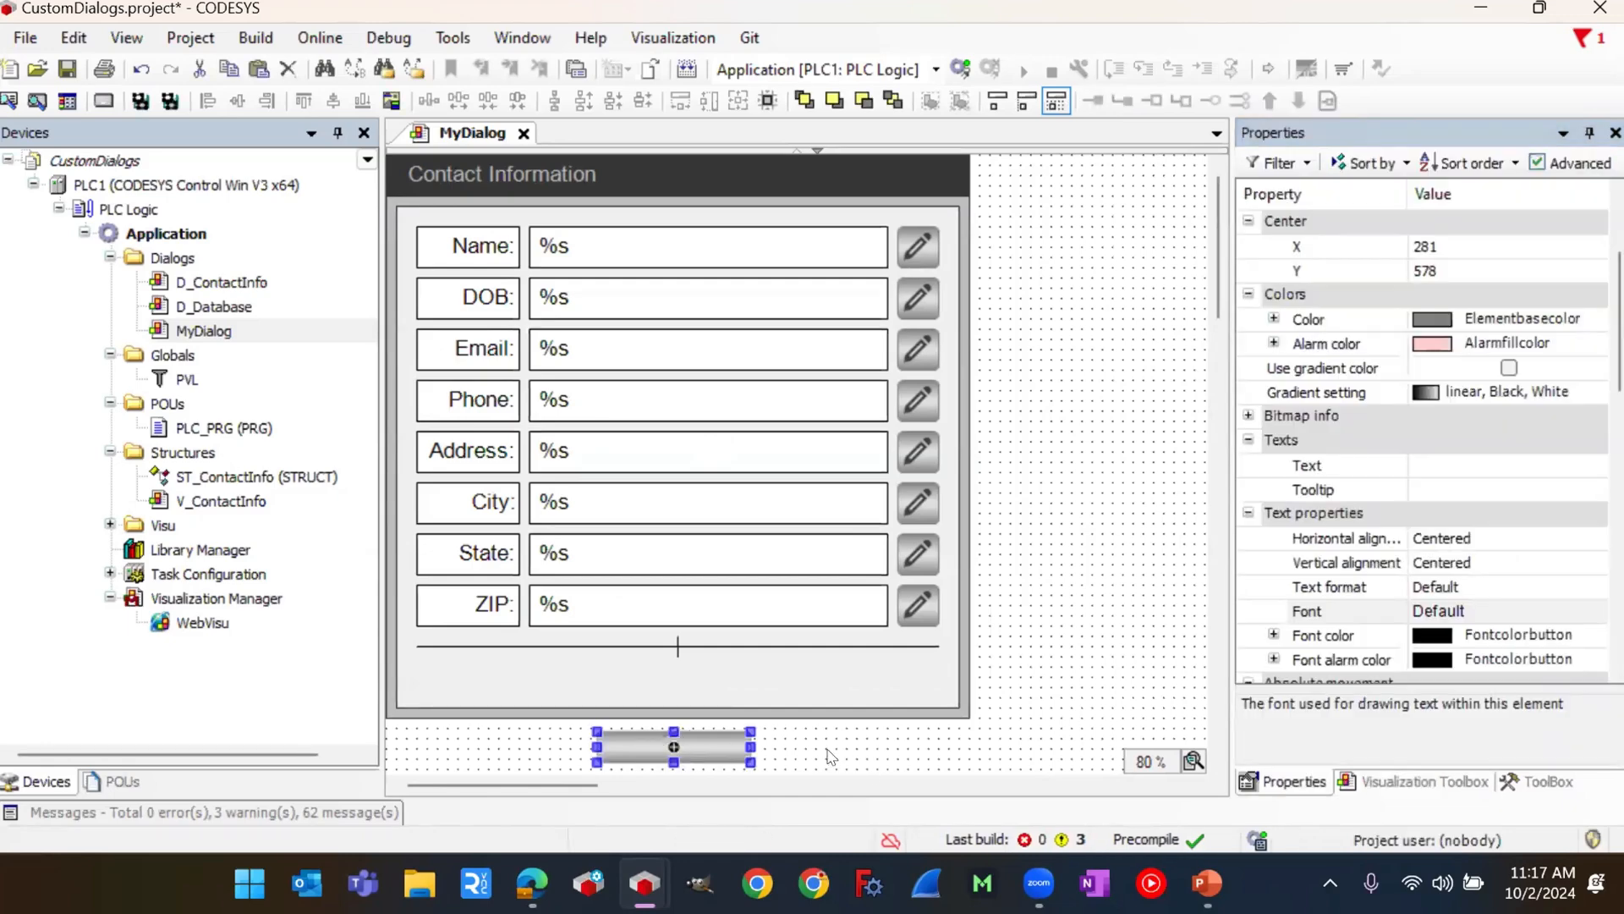
left_click(732, 766)
left_click_drag(702, 753, 618, 667)
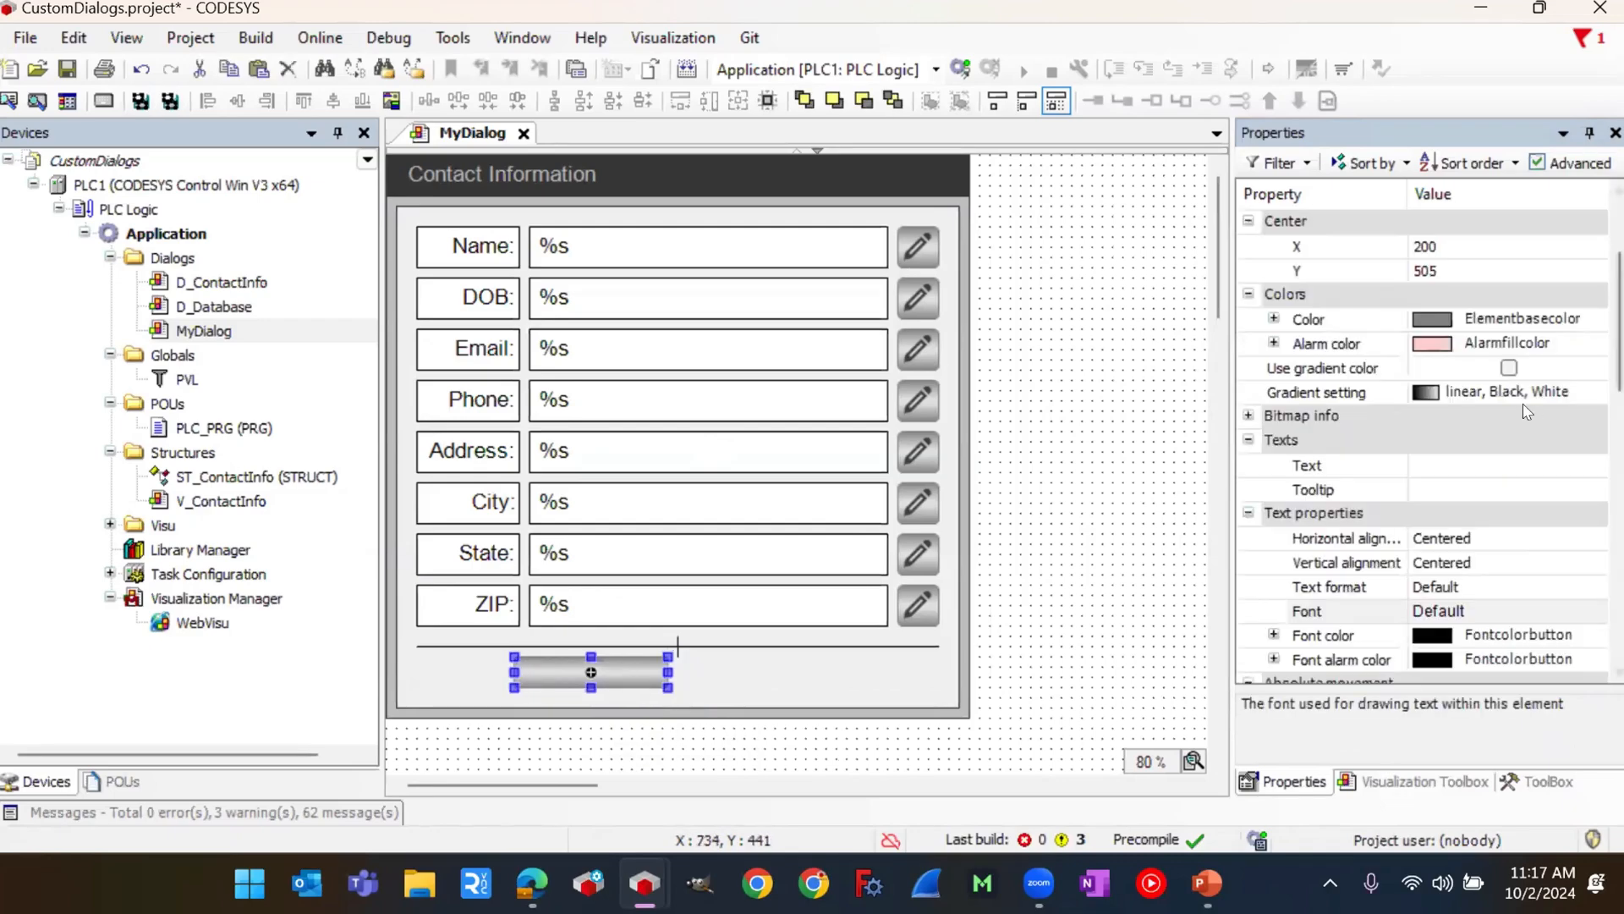
Step: Set the button's height to 40 and its text to "OK"
scroll(1479, 401, "up", 3)
left_click(1457, 366)
type("40")
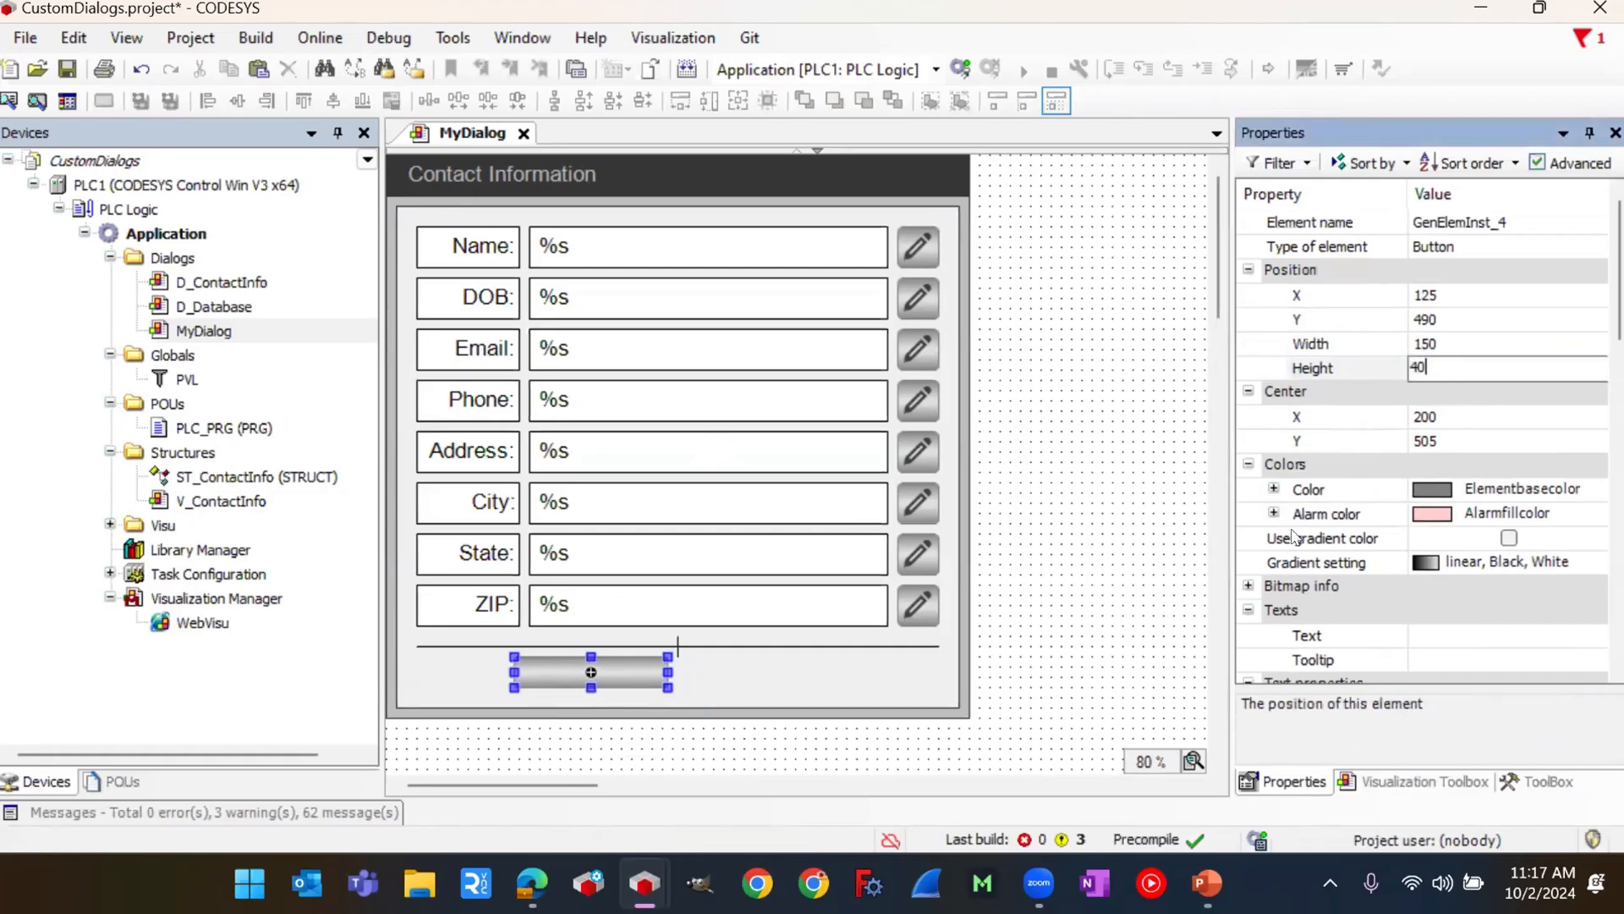
key("Return")
left_click(1451, 648)
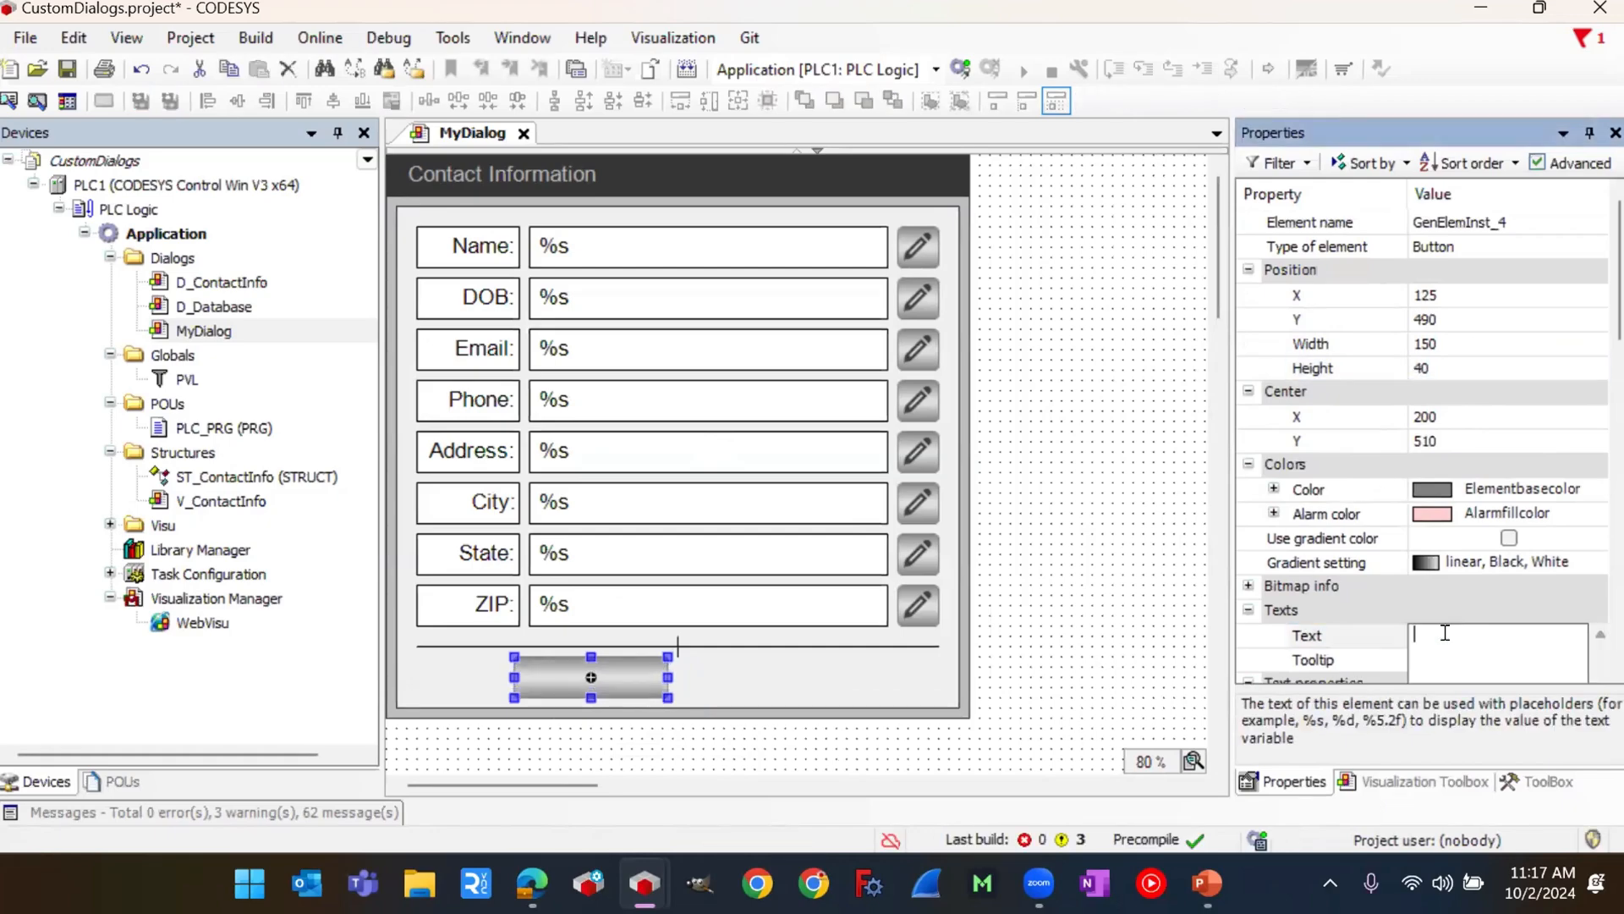
type("OK")
key("Return")
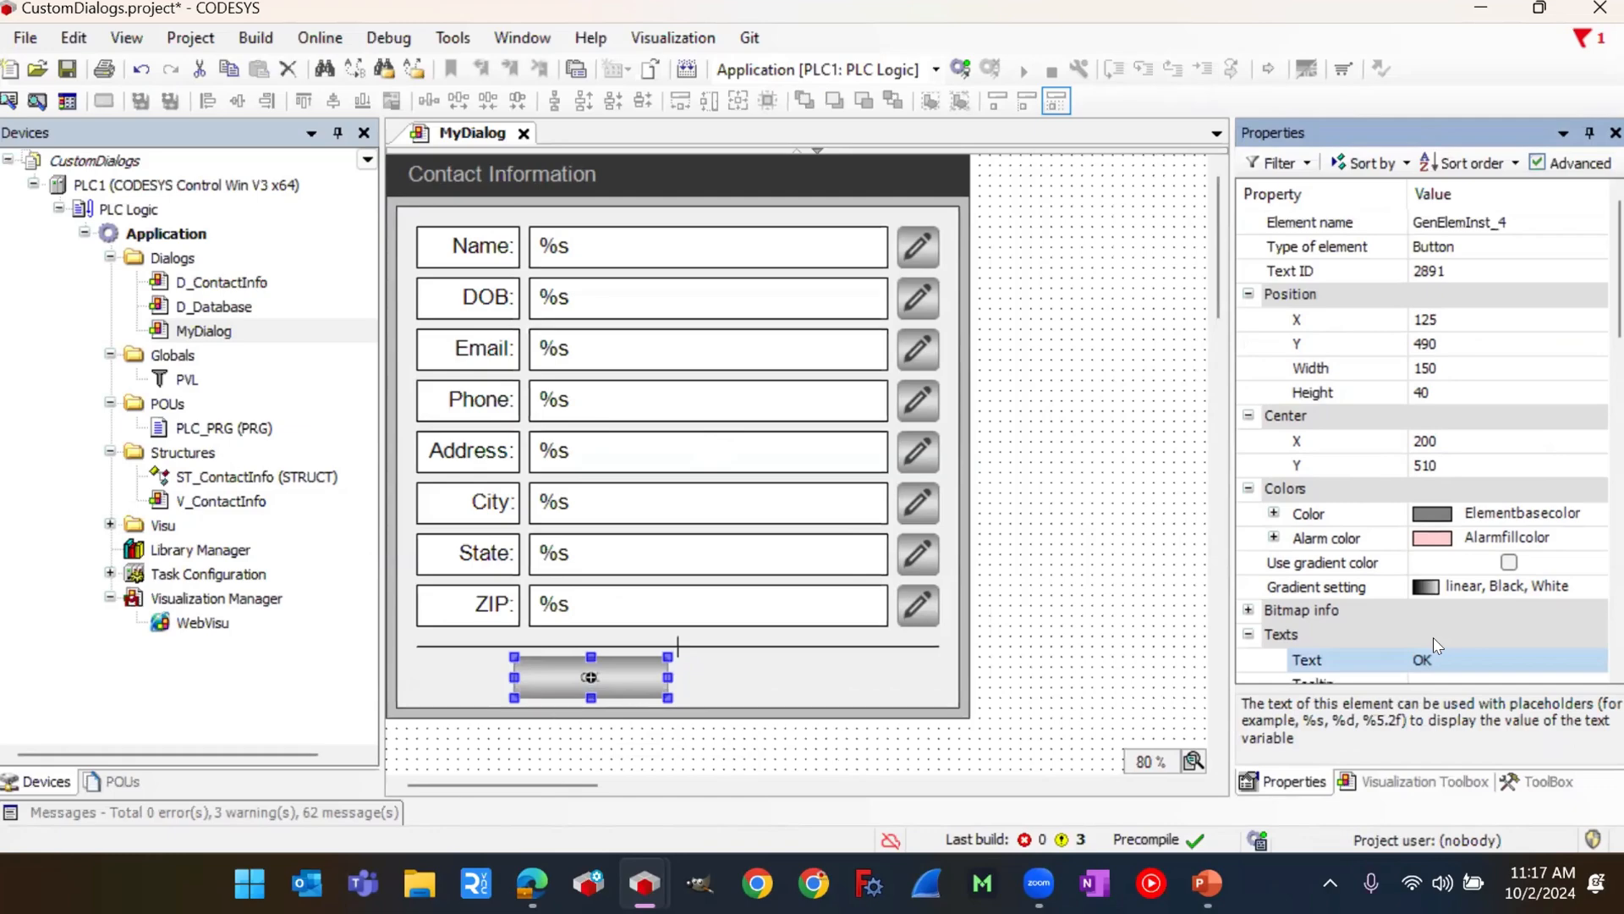
Step: Duplicate the OK button beside the original at X 295, Y 490, and change the copy's text to "Cancel"
left_click(1098, 603)
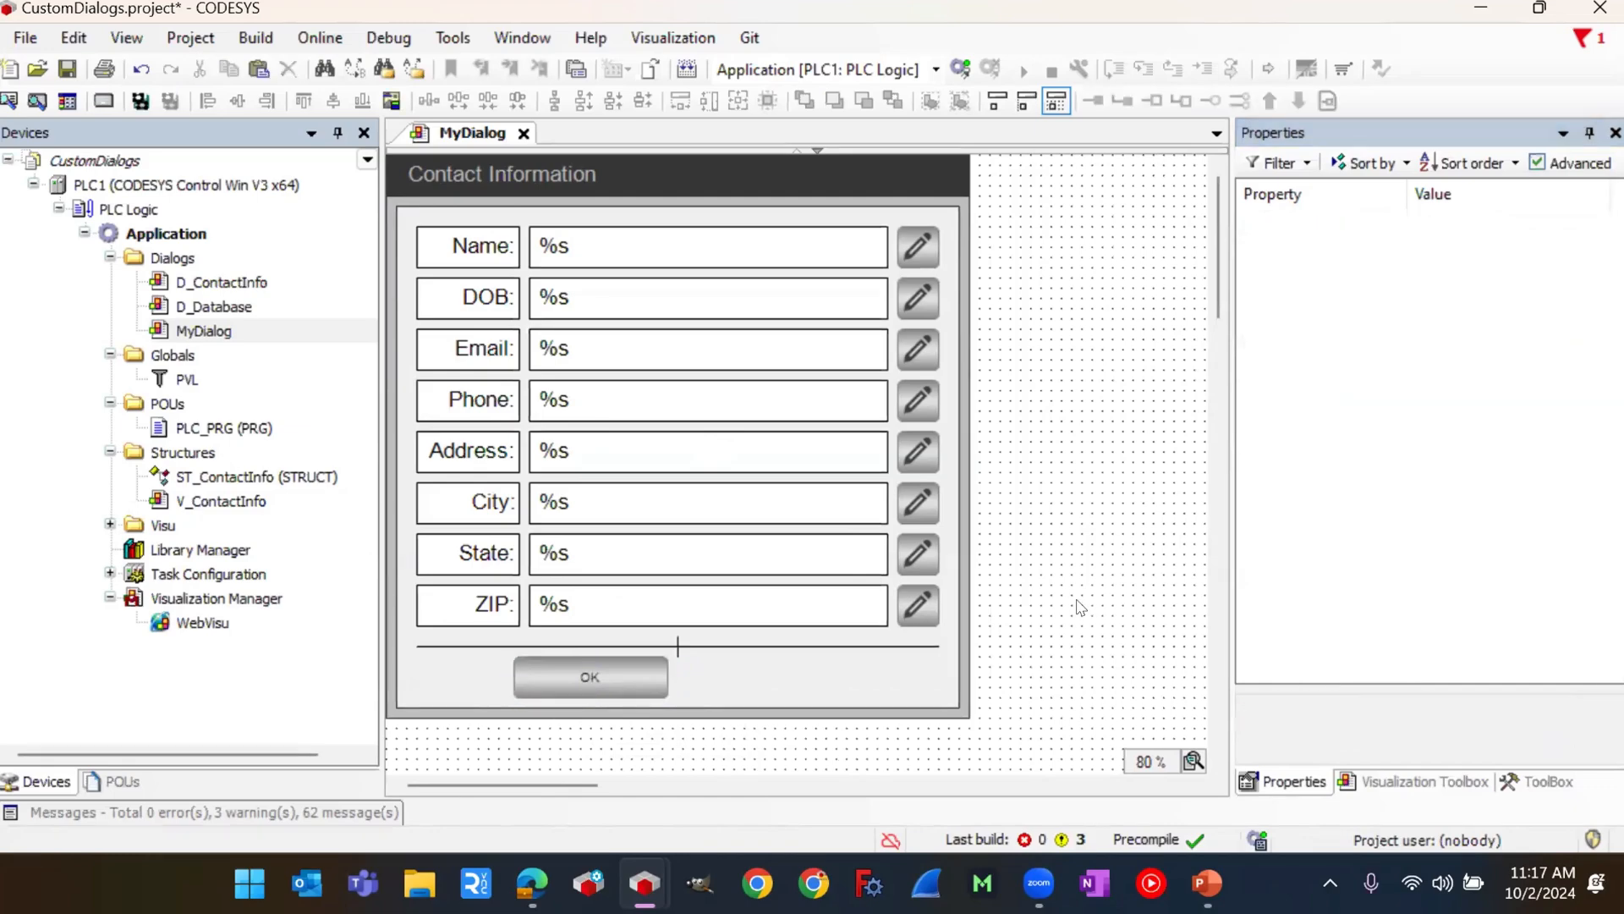
left_click(622, 698)
left_click_drag(622, 694, 771, 697)
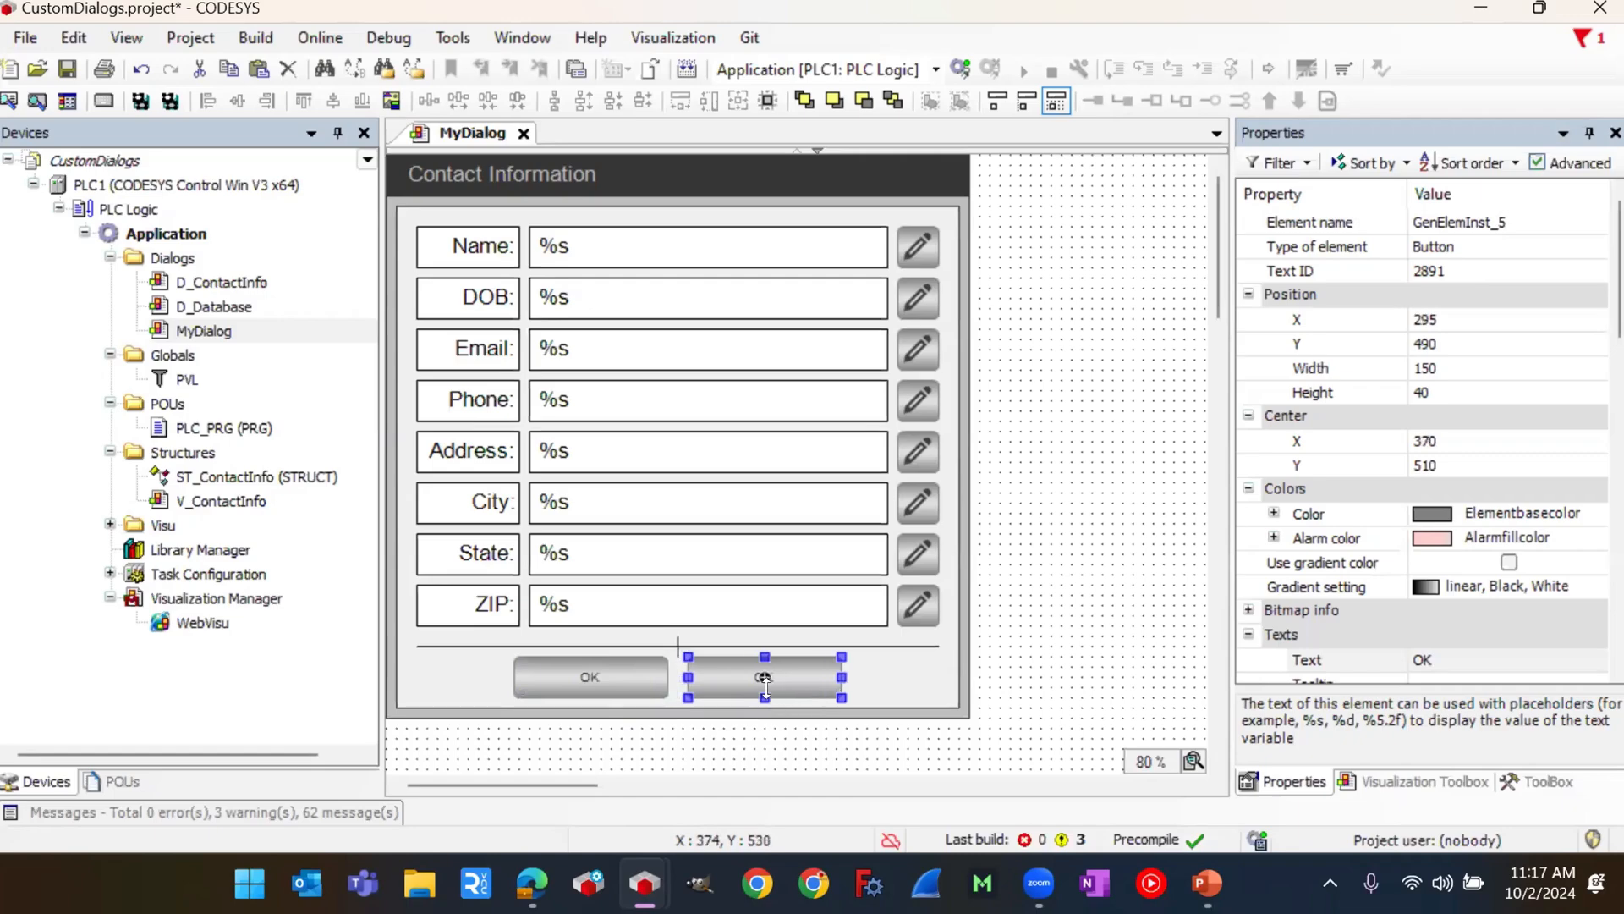
left_click(785, 664)
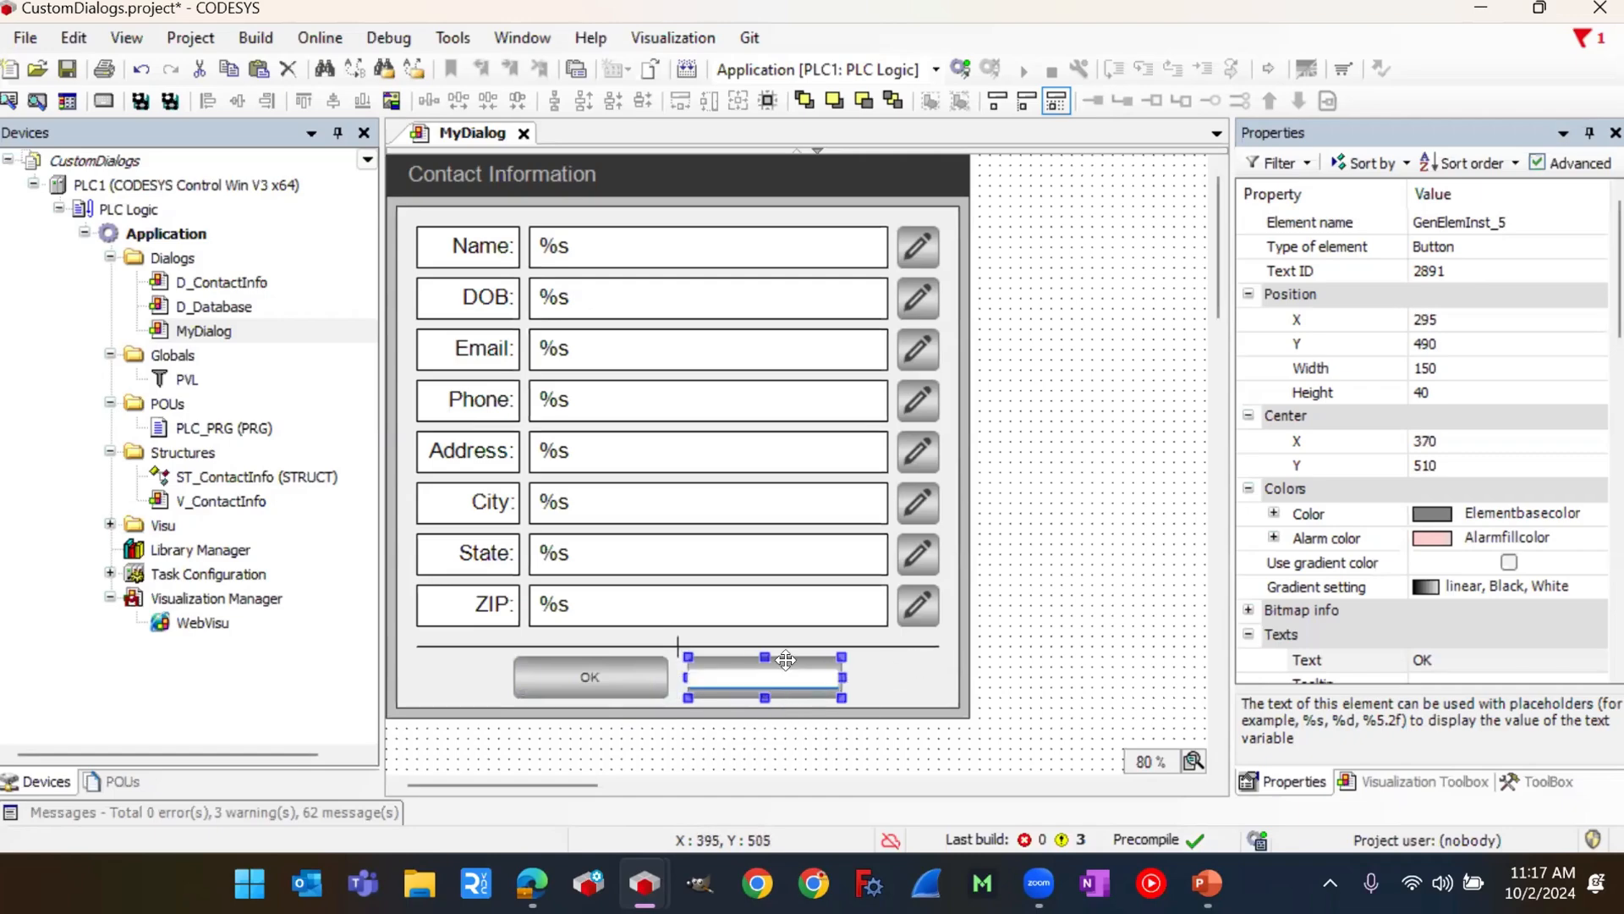
key("BackSpace")
type("Cancel")
key("Return")
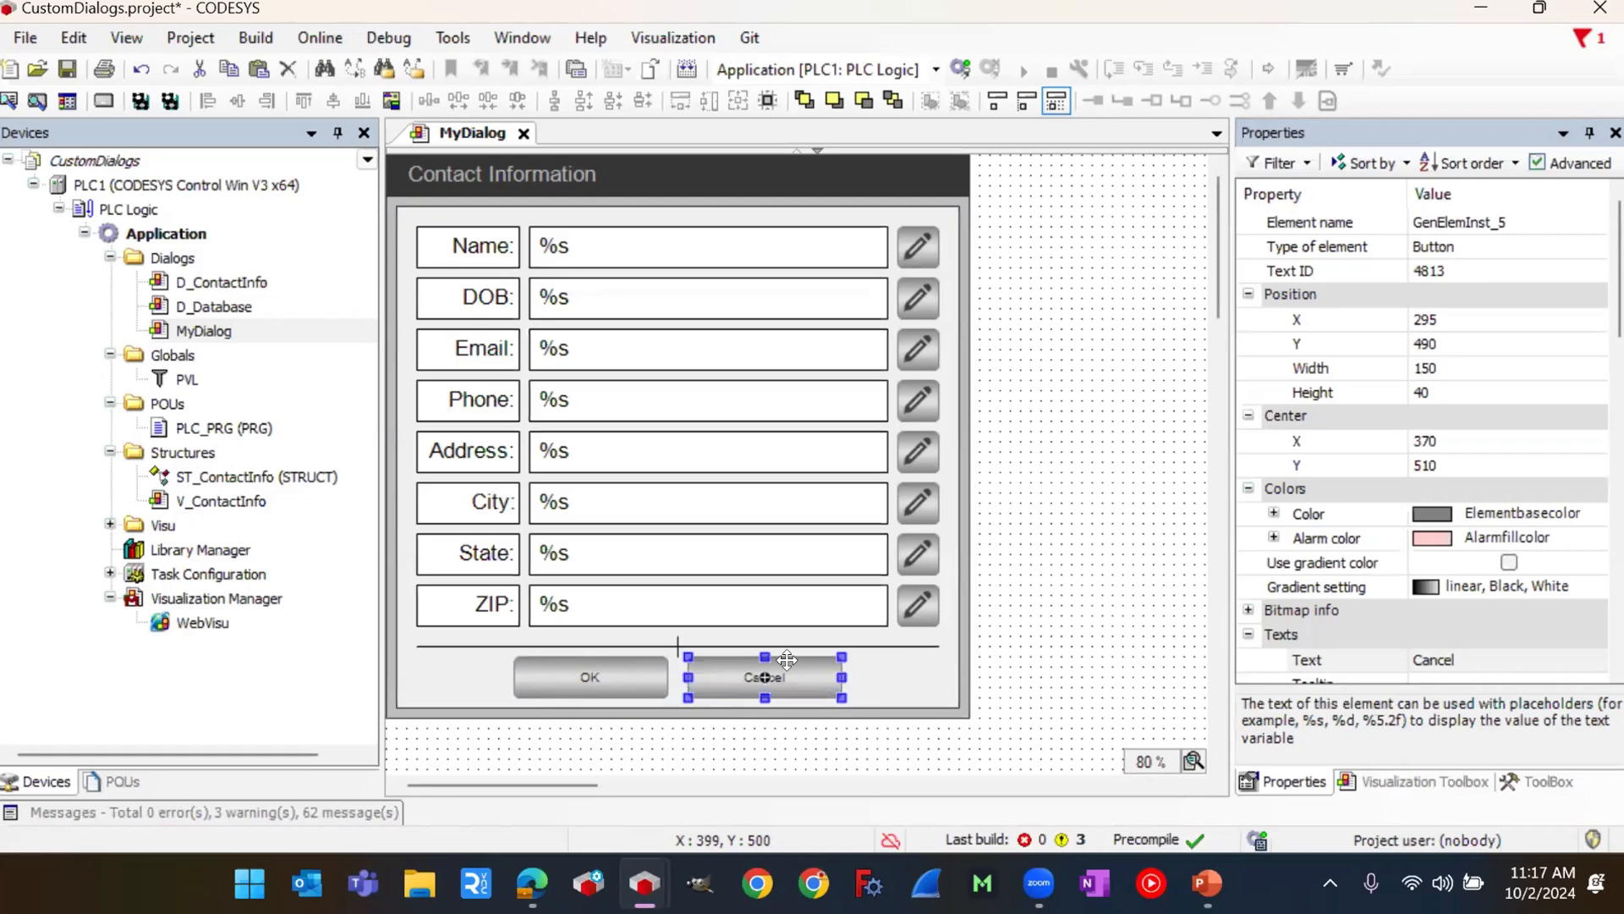
left_click(1027, 734)
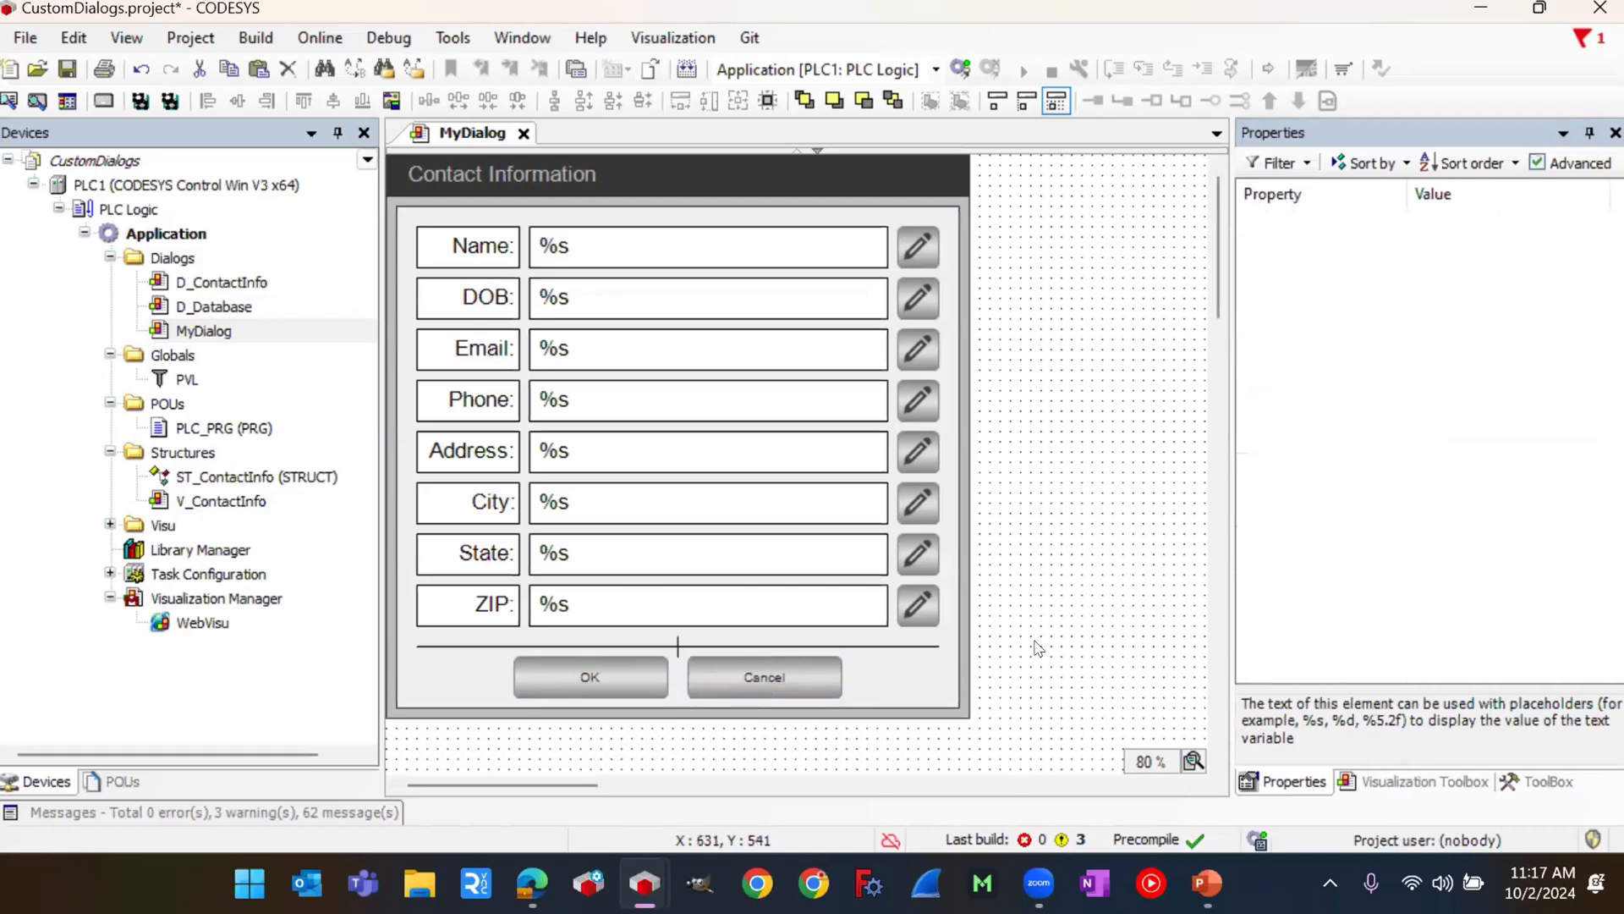
Step: Configure the OK button's OnMouseClick event with a Close Dialog action for the Current Dialog, with result OK
left_click(568, 697)
scroll(1359, 570, "down", 10)
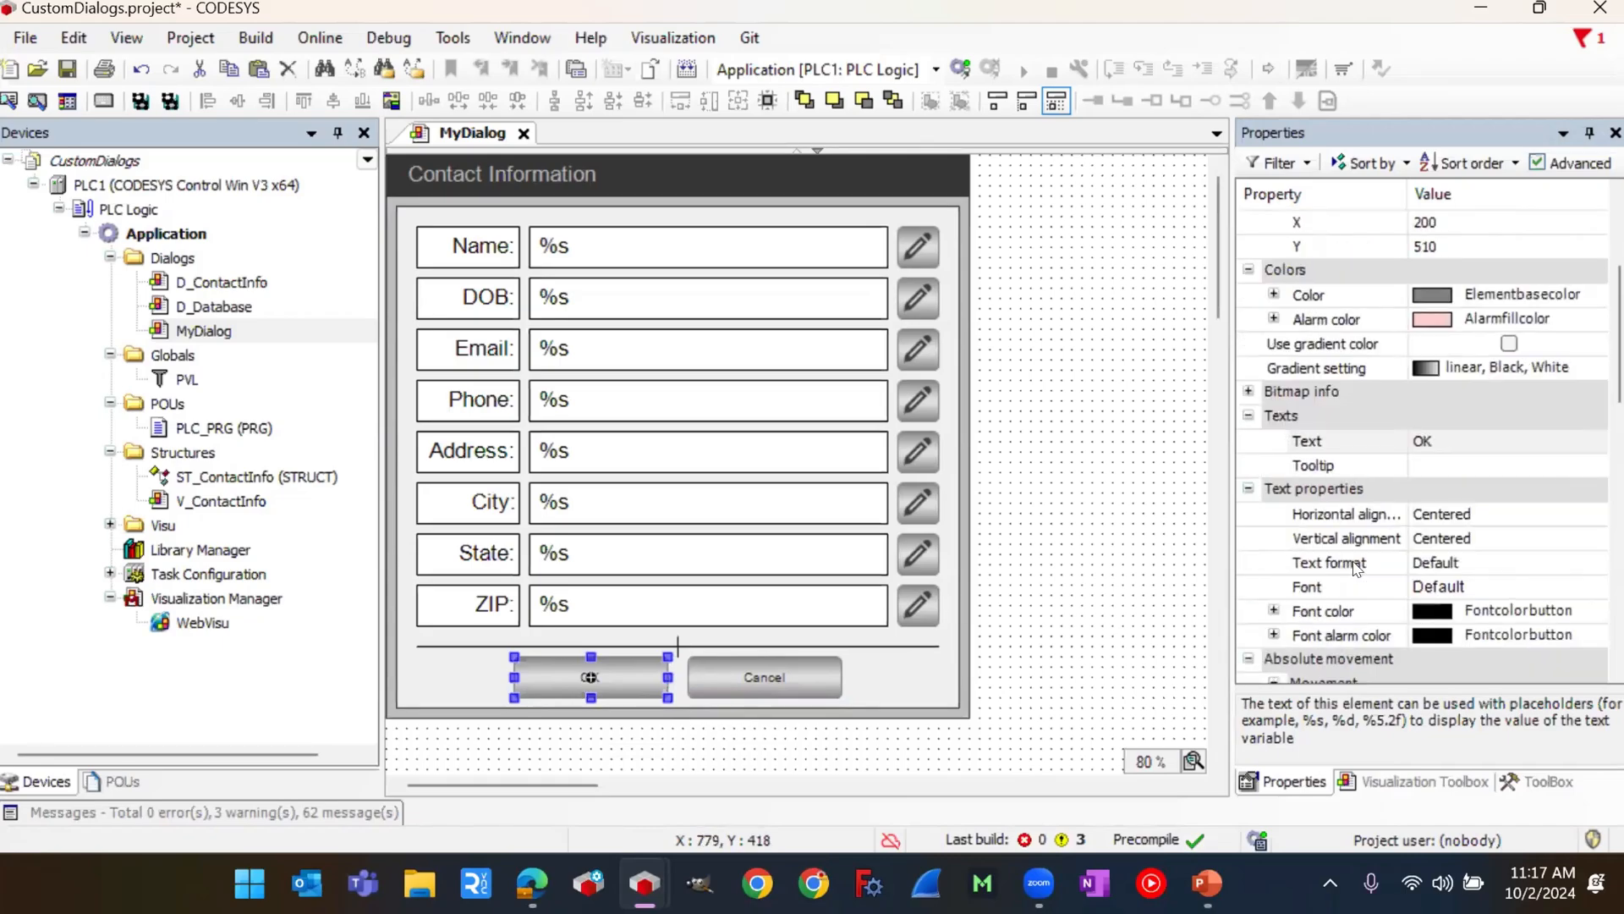
scroll(1404, 600, "down", 5)
scroll(1392, 587, "down", 2)
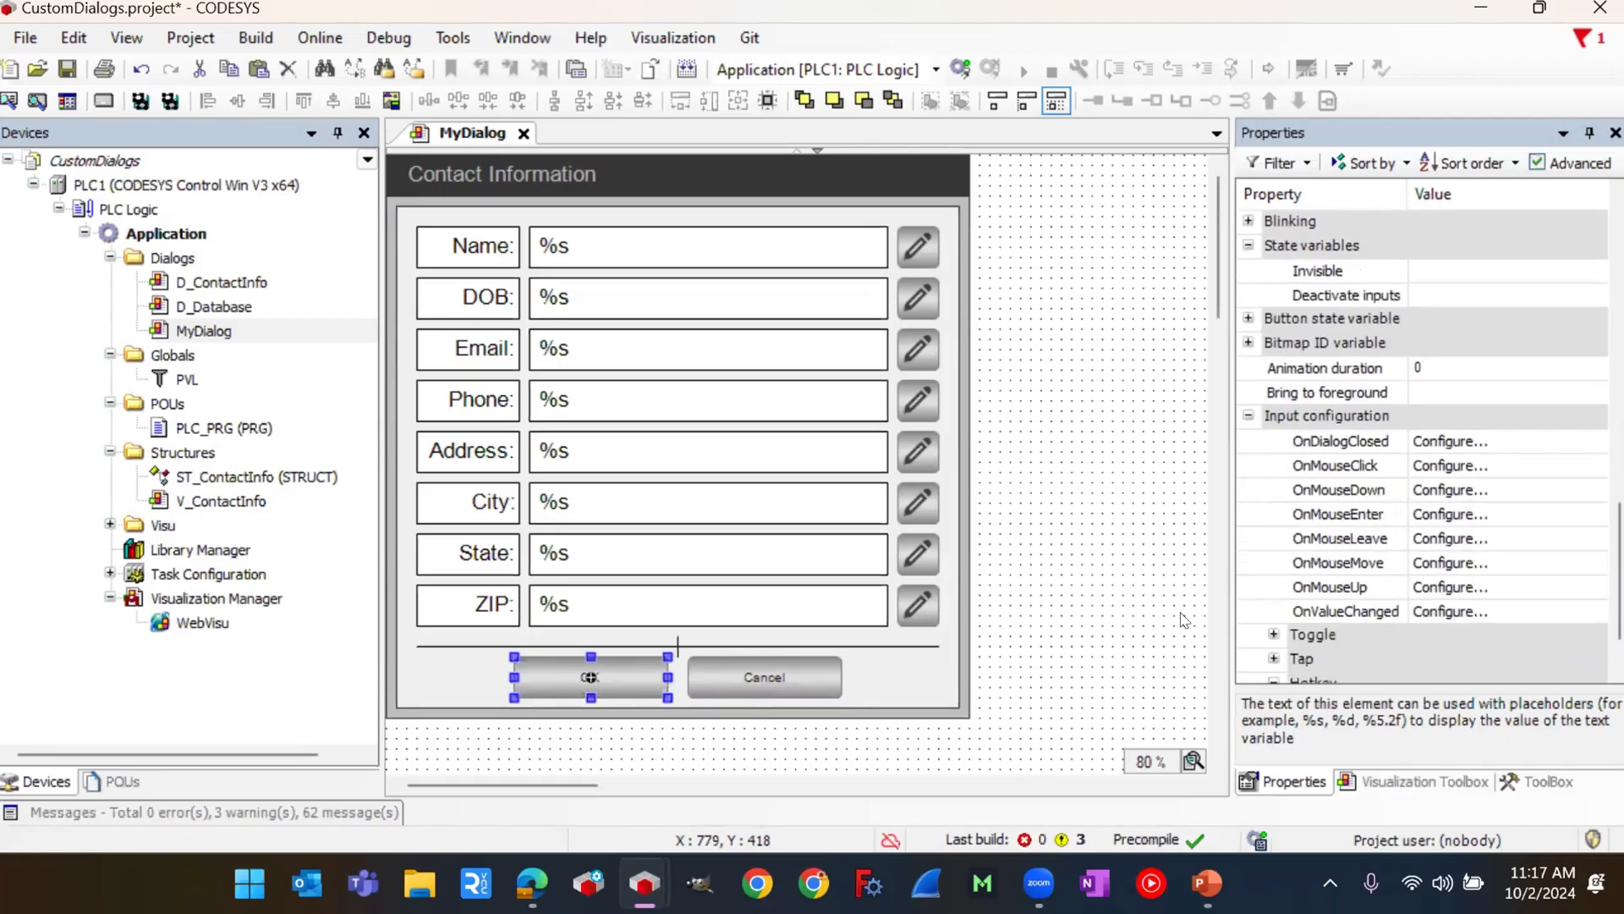
left_click(1449, 467)
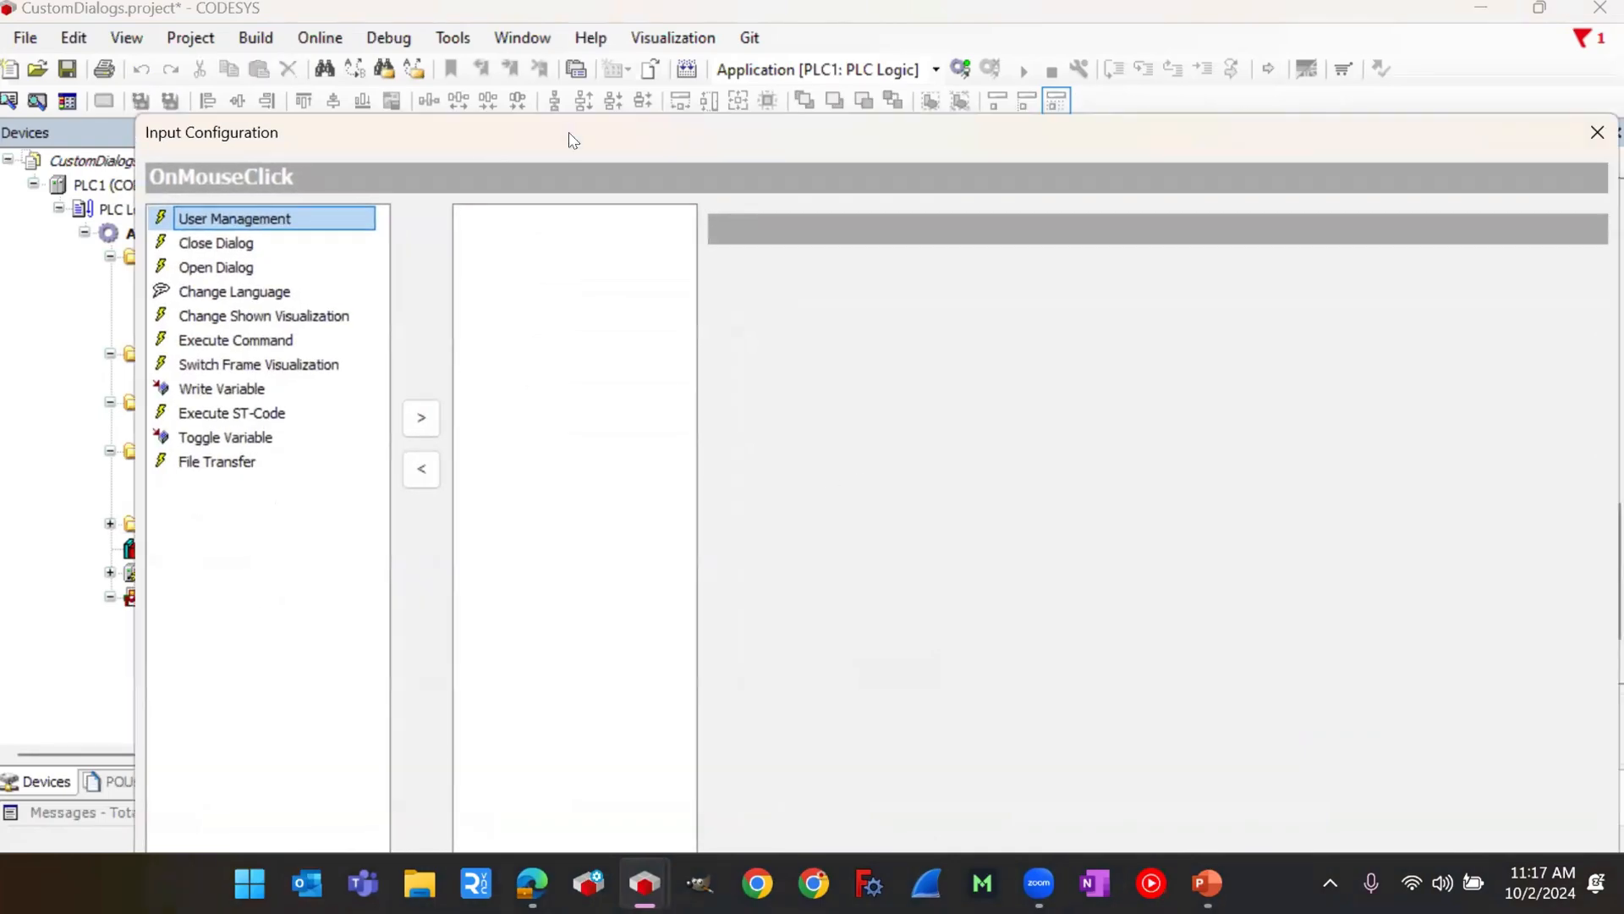
left_click(215, 243)
left_click(421, 417)
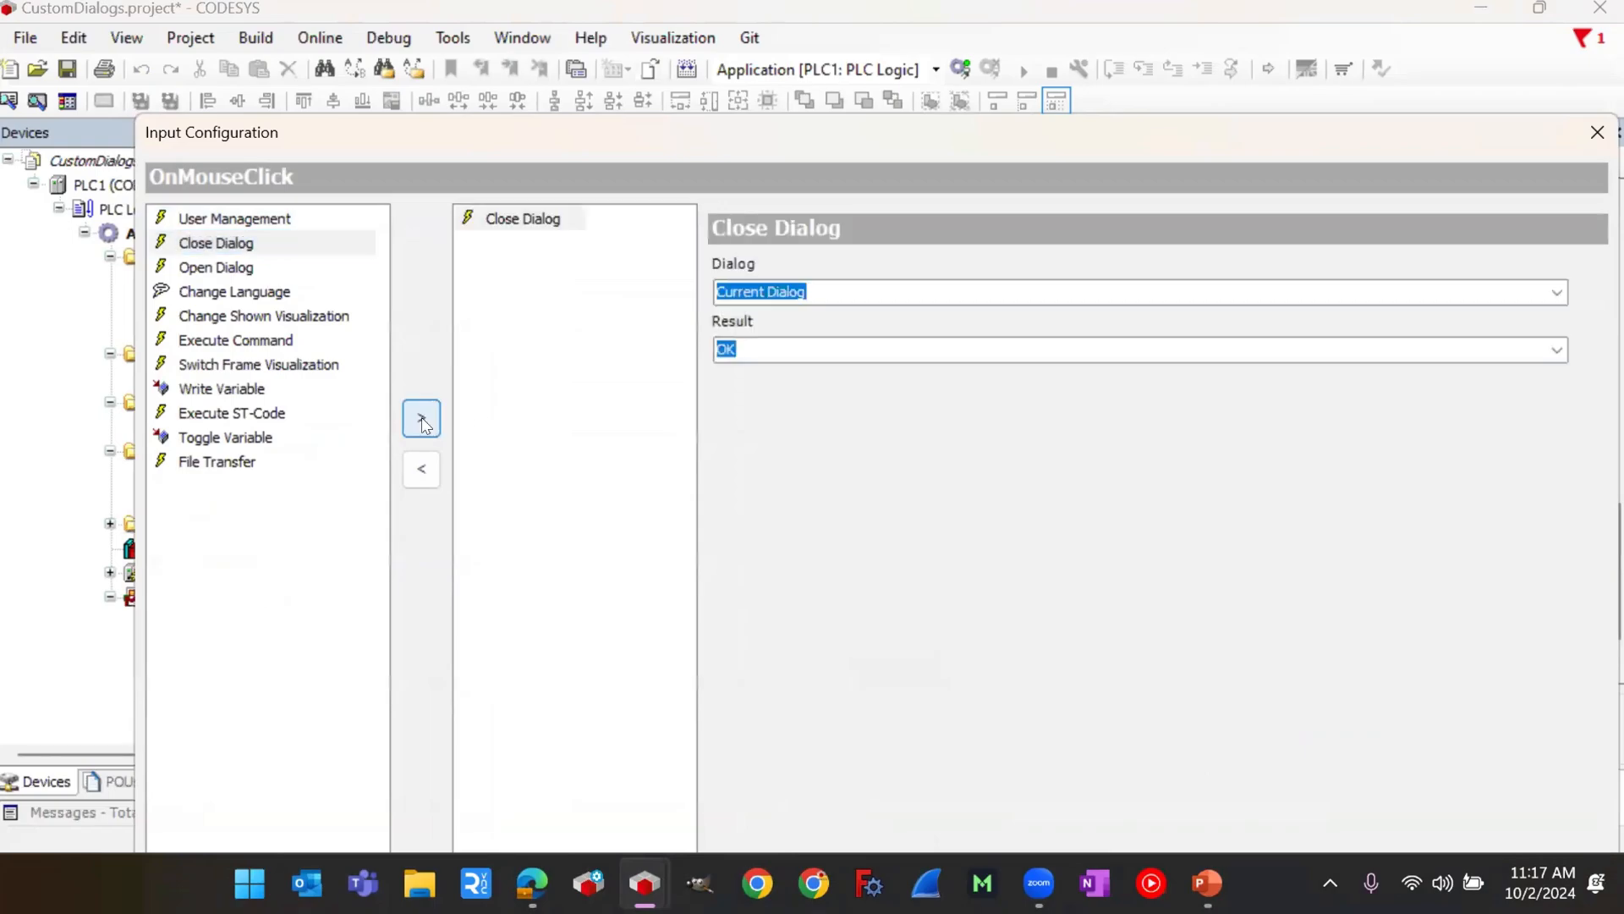
left_click(1557, 293)
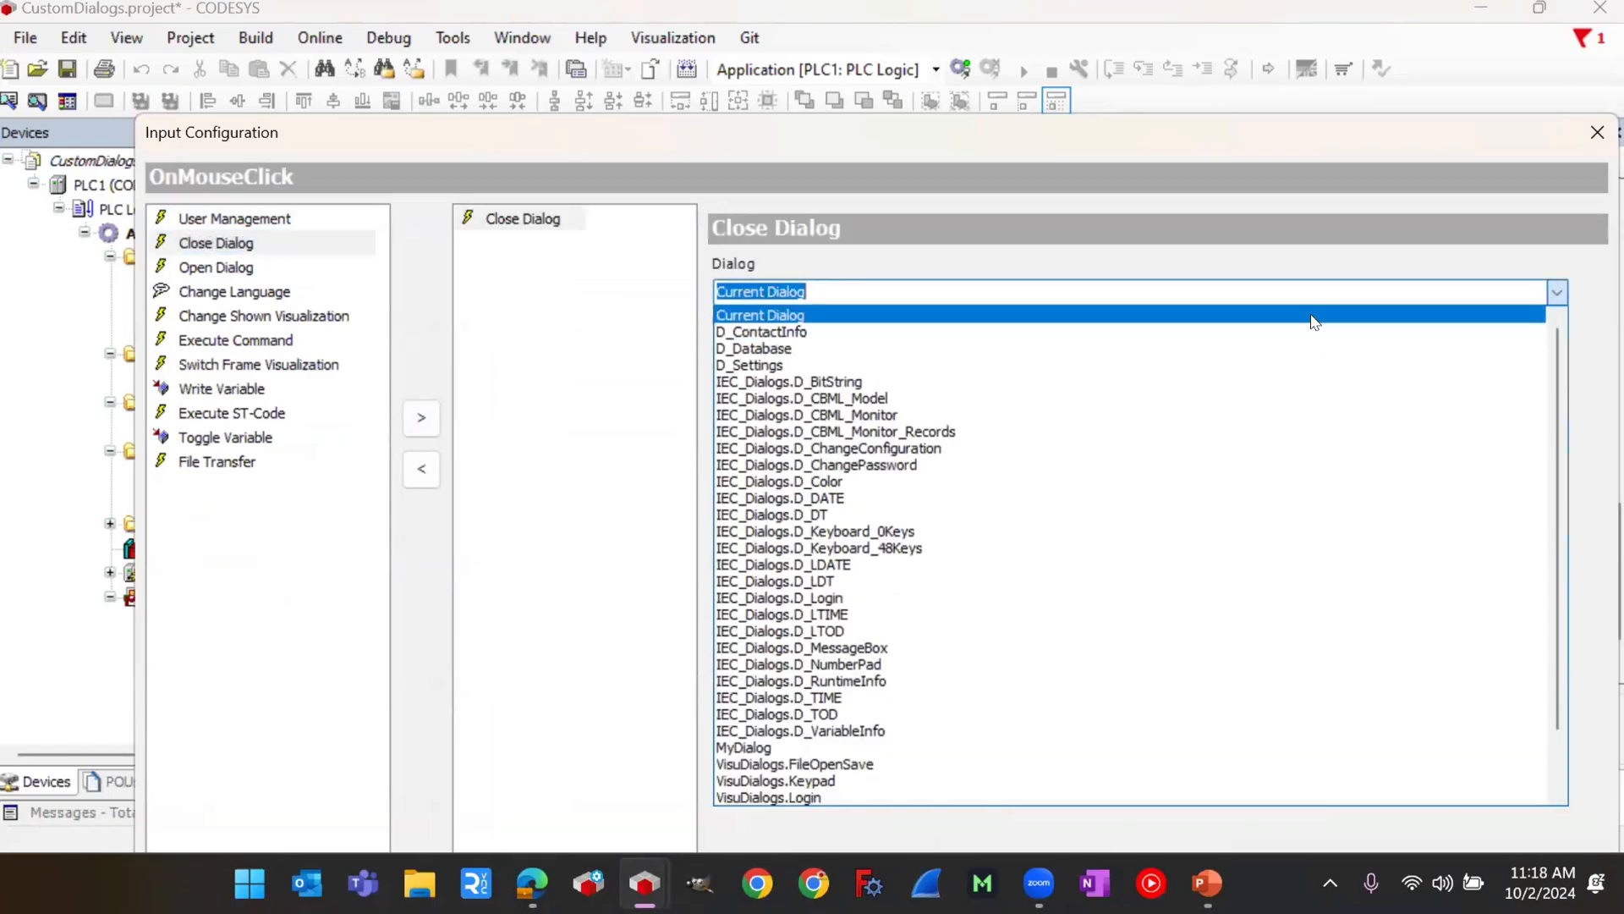
left_click(1312, 316)
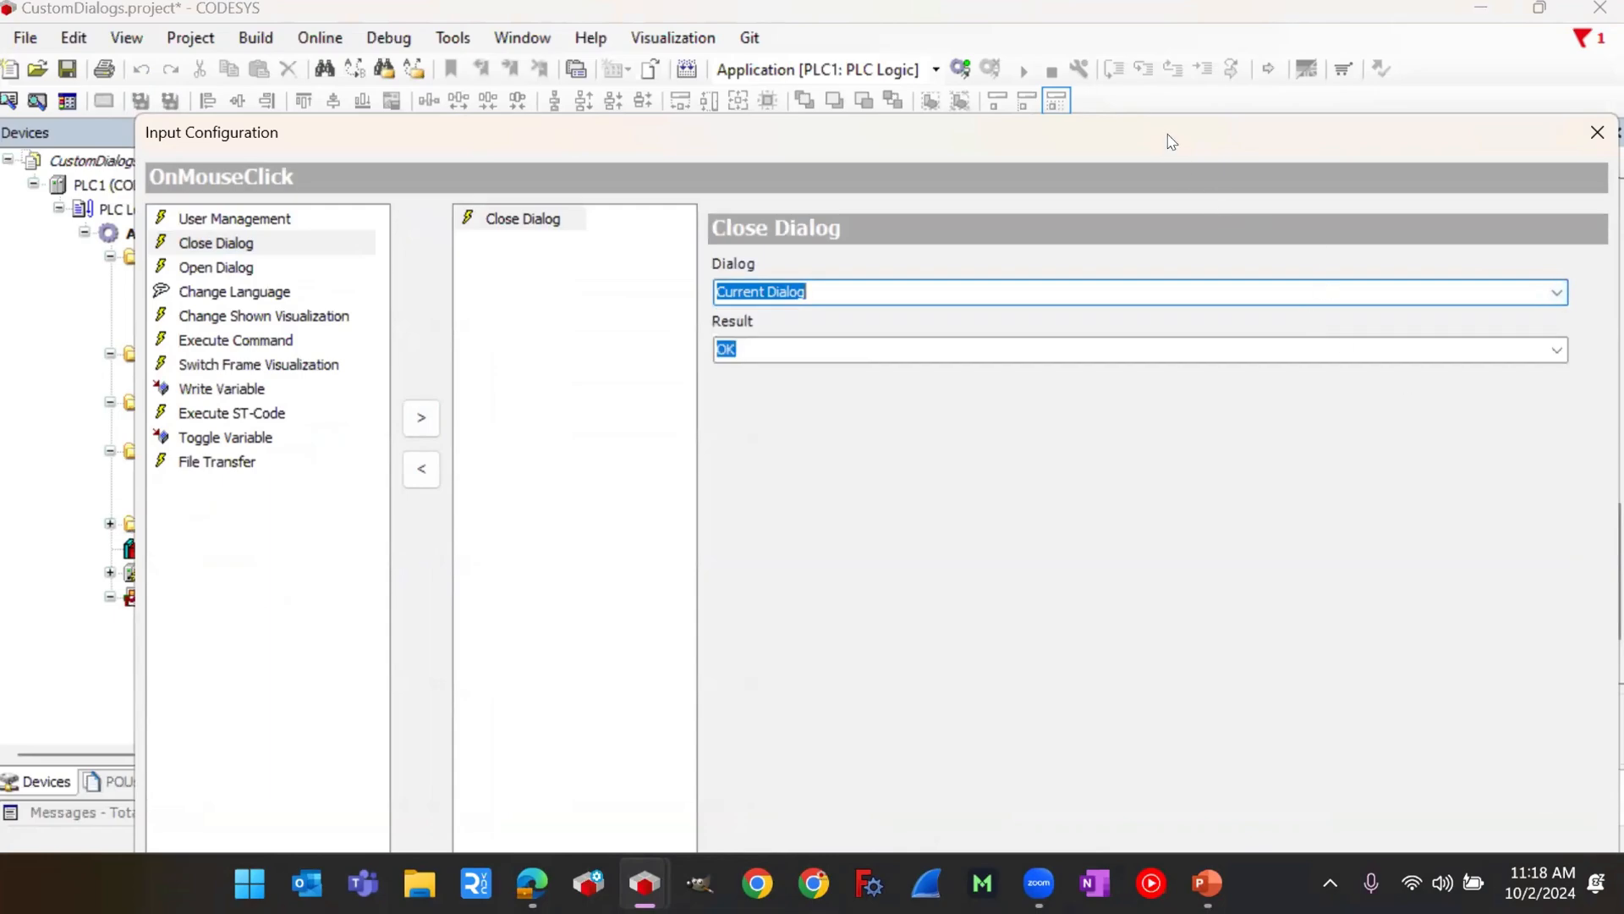
left_click_drag(1171, 142, 1167, 86)
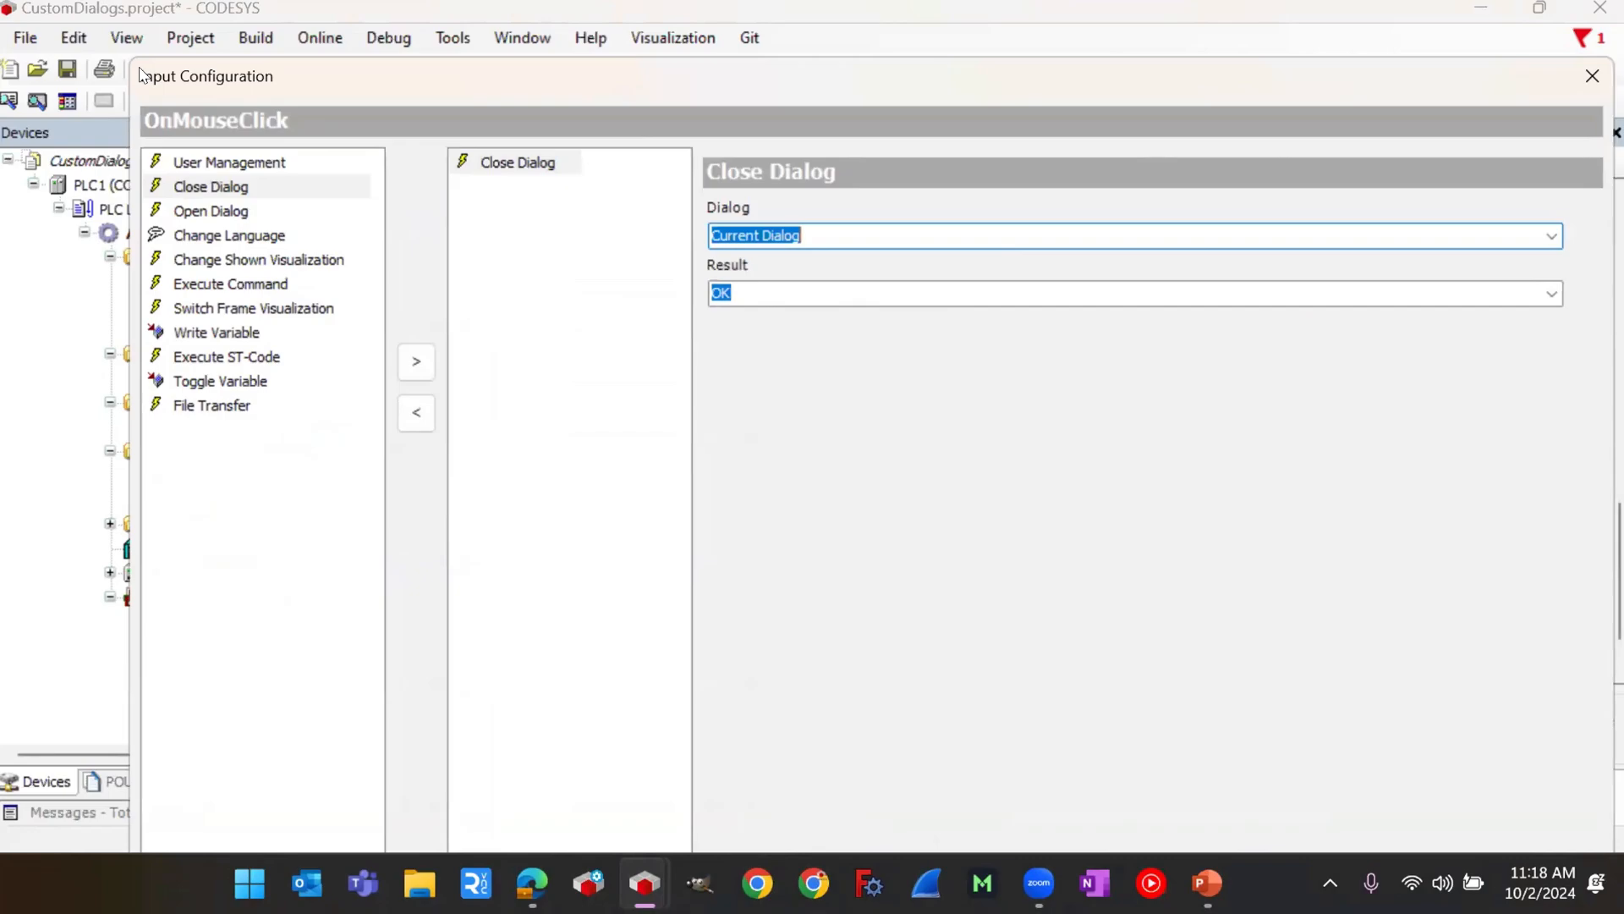
left_click_drag(141, 74, 79, 95)
key("Return")
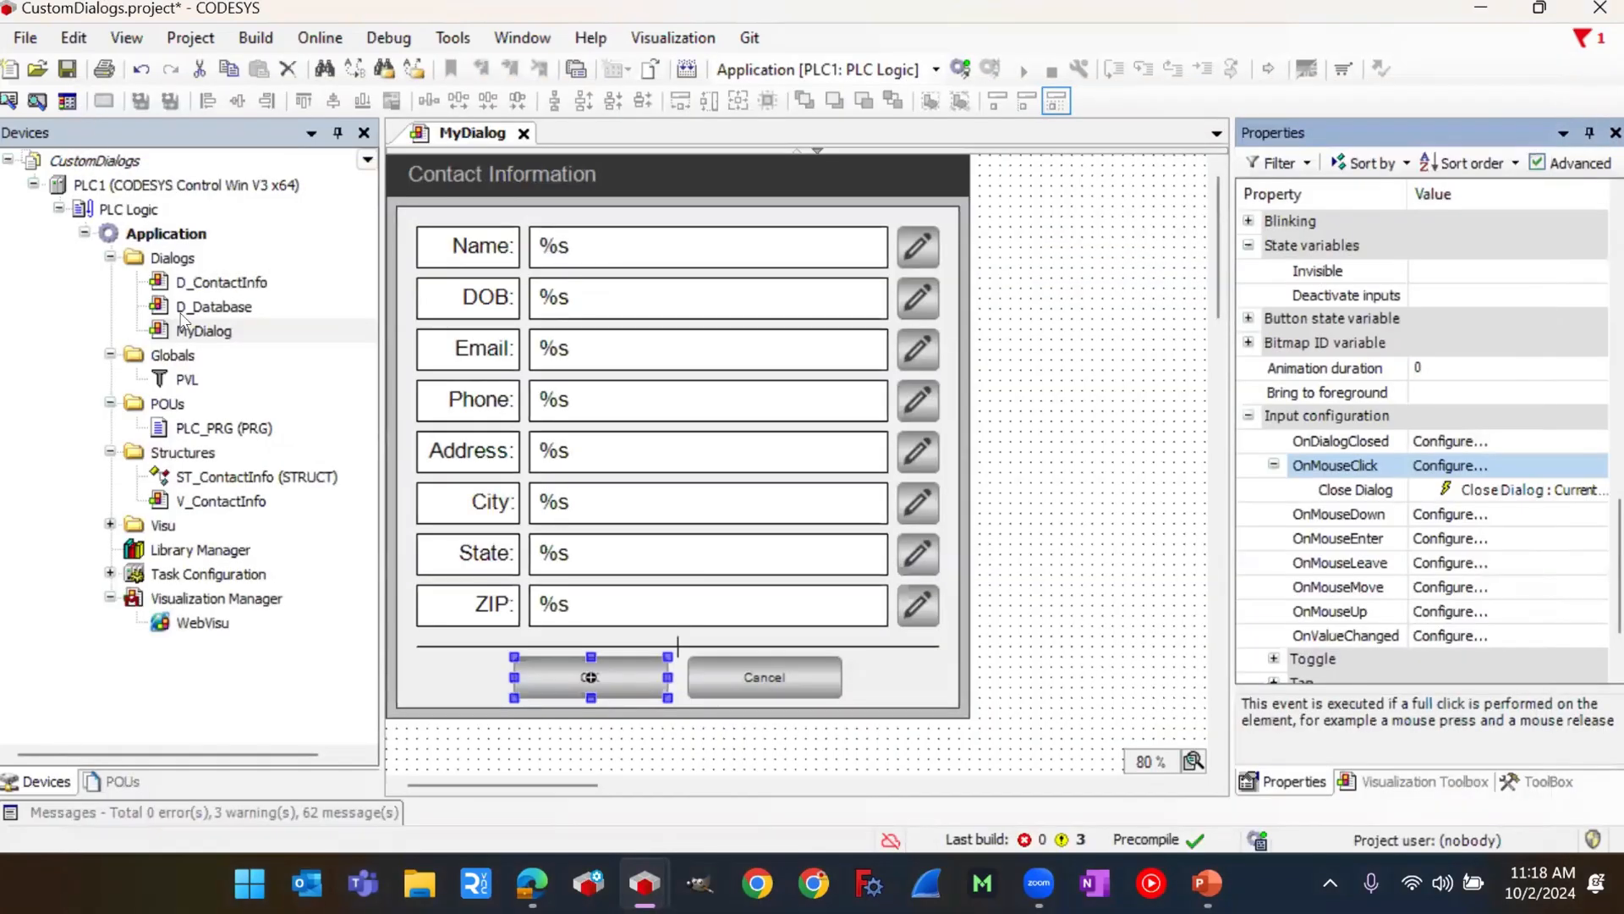
Step: Configure the Cancel button's OnMouseClick event with a Close Dialog action for the Current Dialog, with result Cancel
left_click(744, 677)
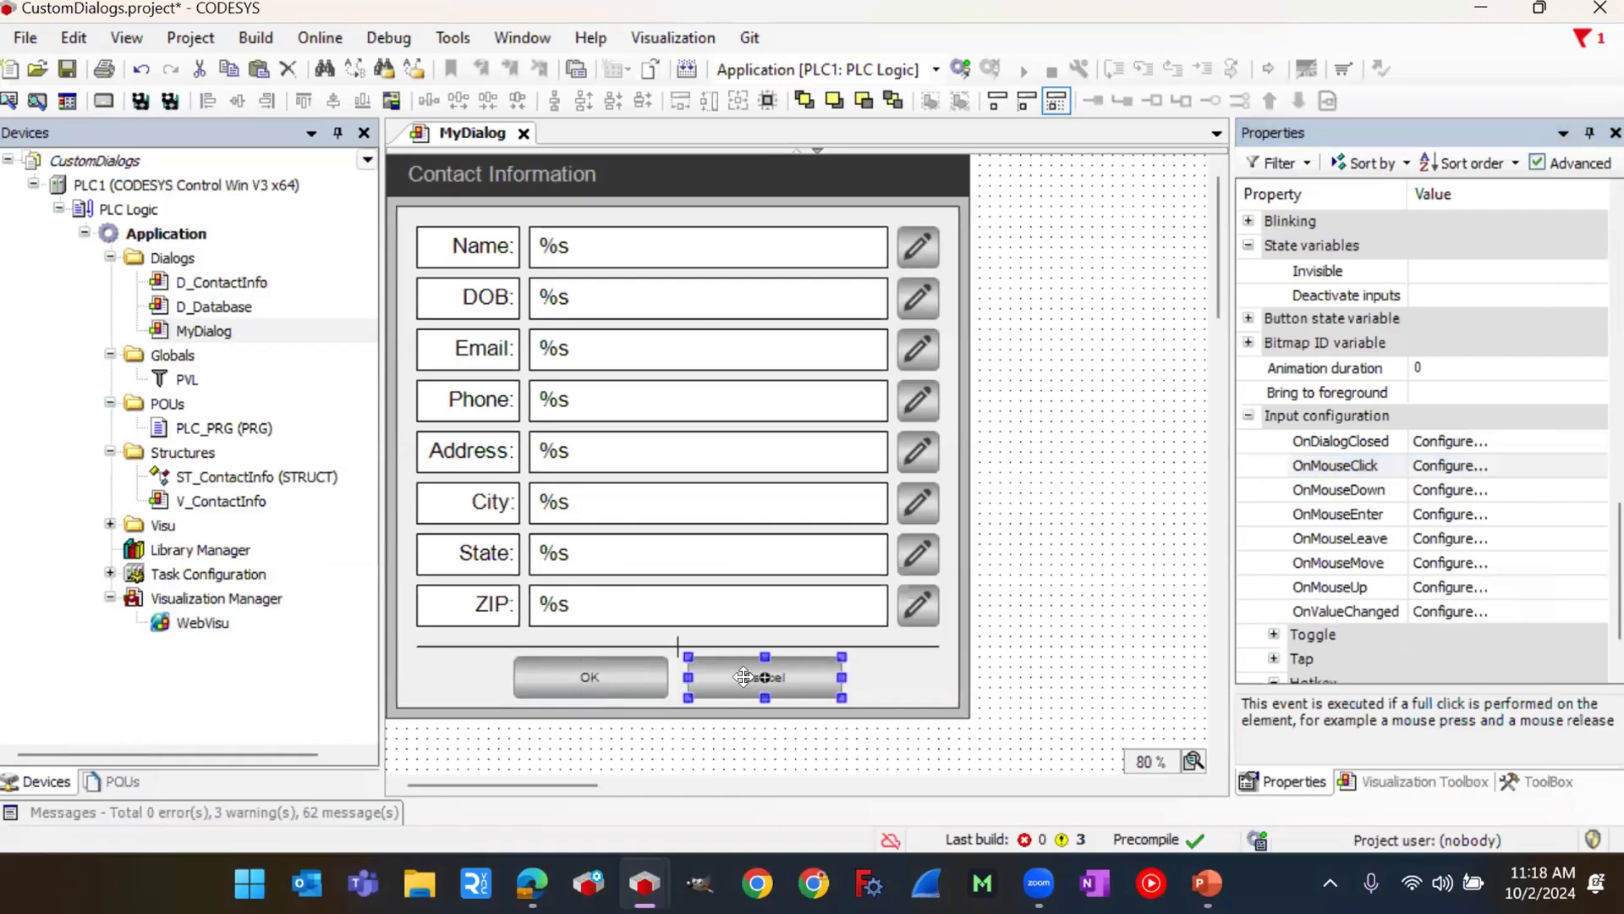
left_click(1473, 466)
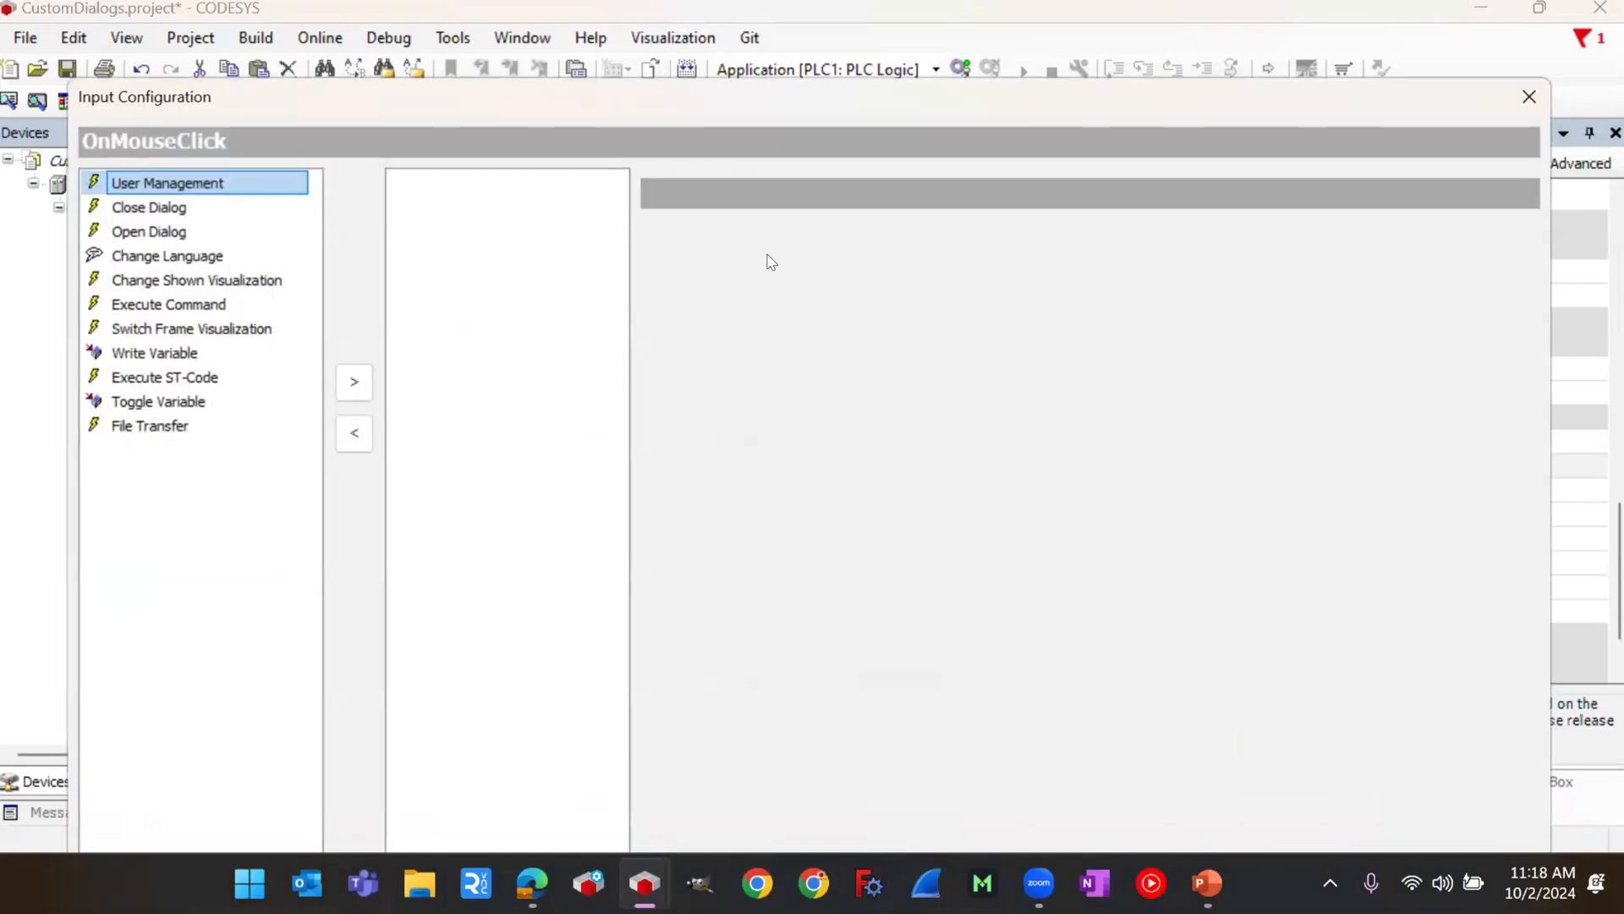
left_click(165, 210)
left_click(354, 381)
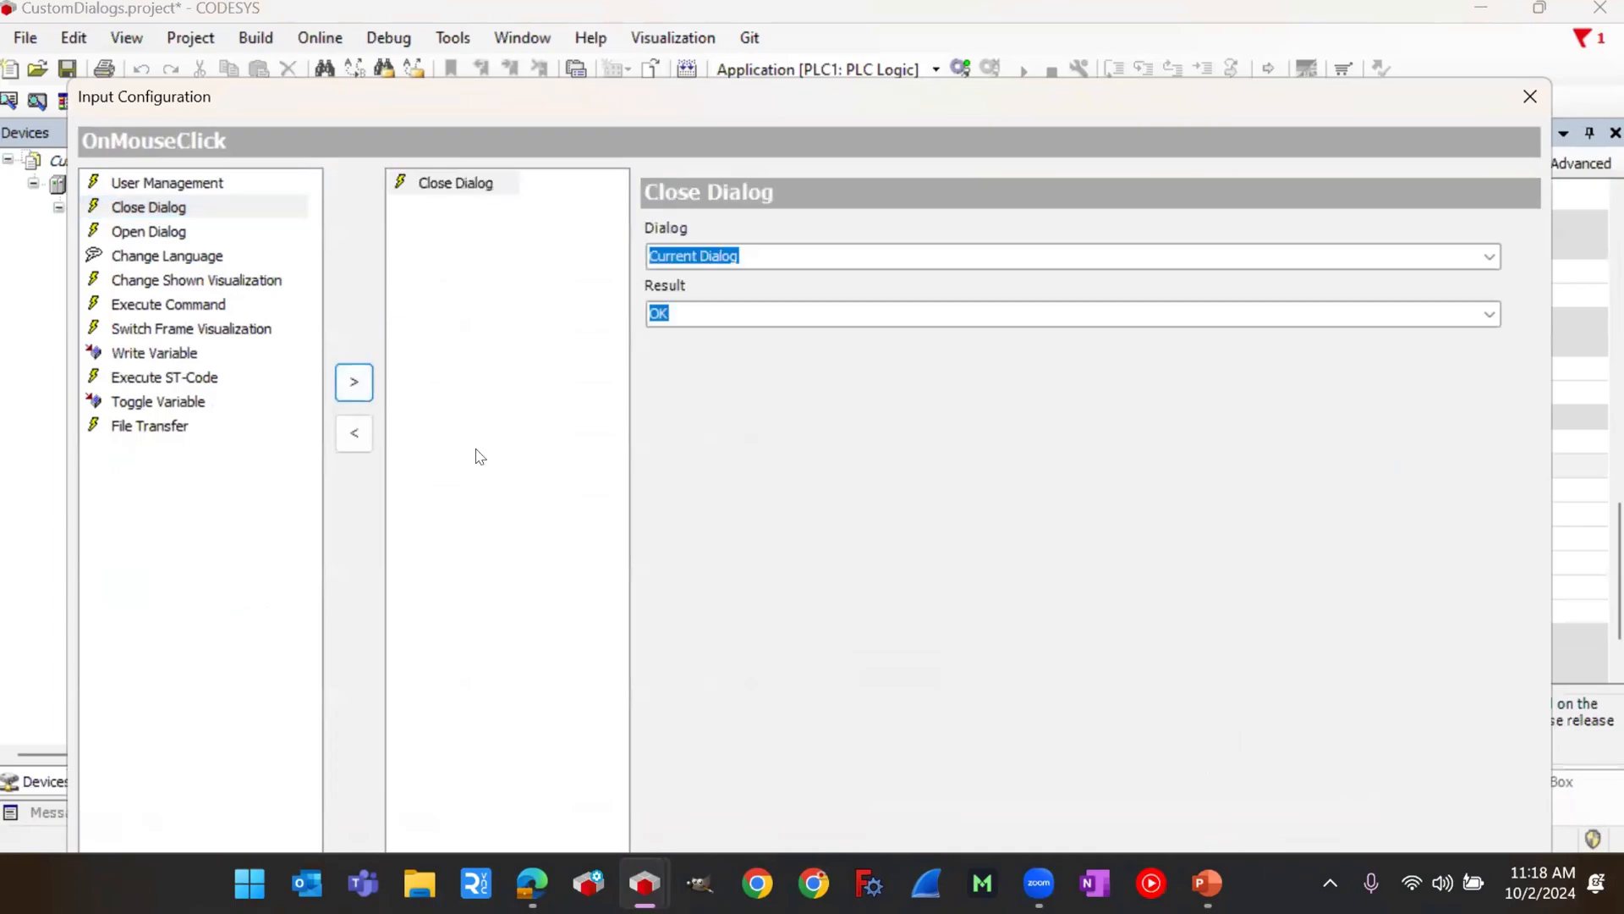
left_click(1022, 322)
left_click(1490, 316)
left_click(1367, 372)
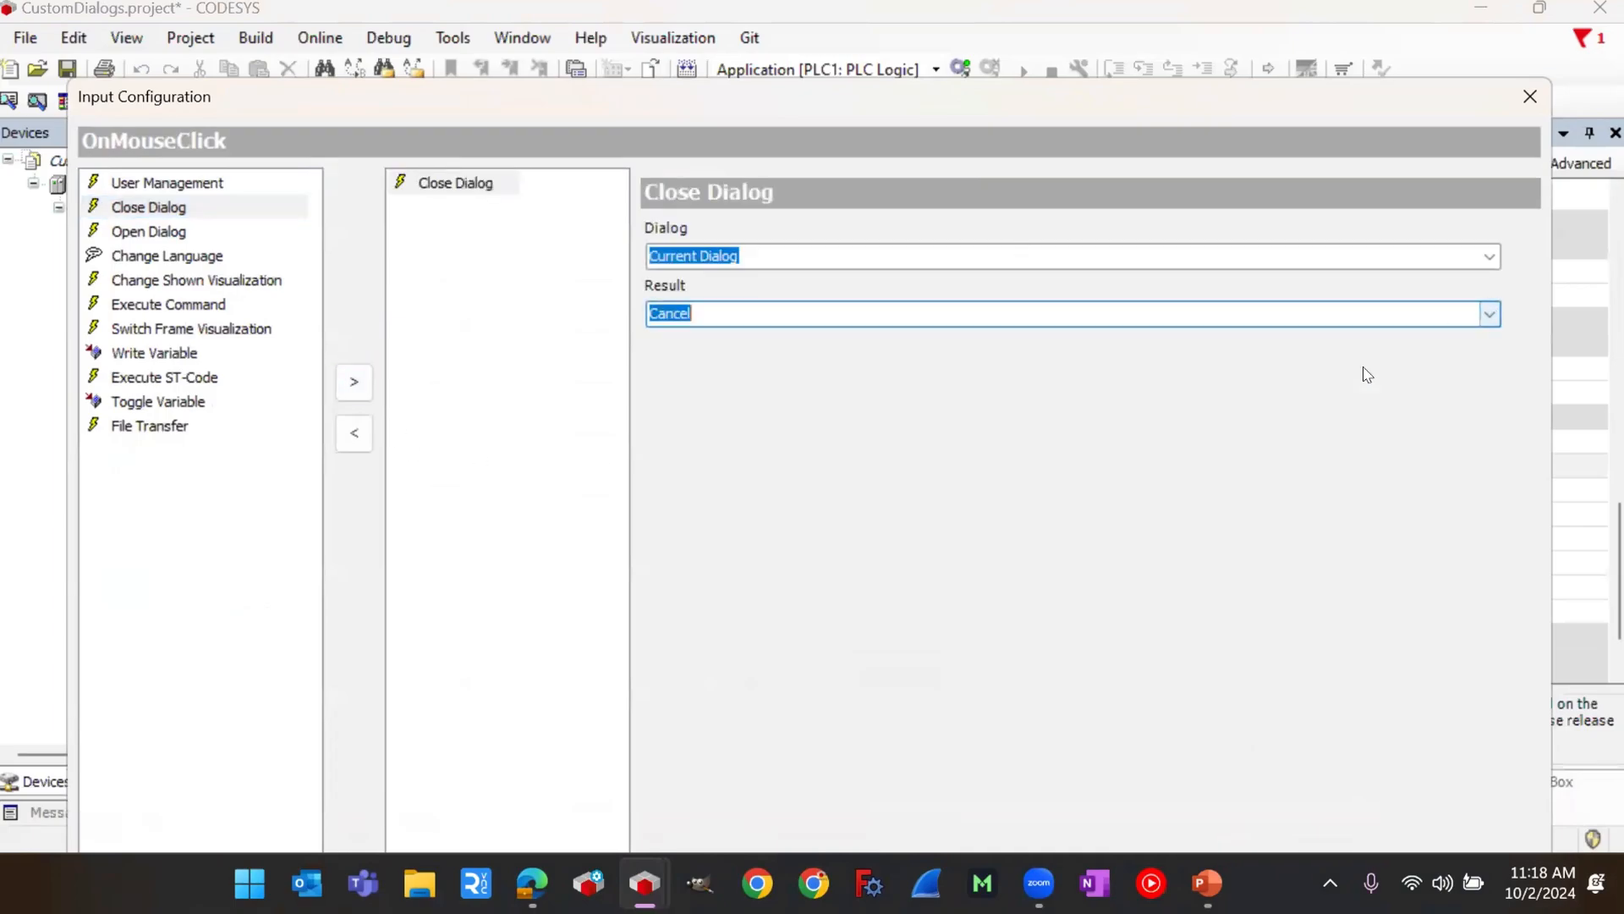
key("Return")
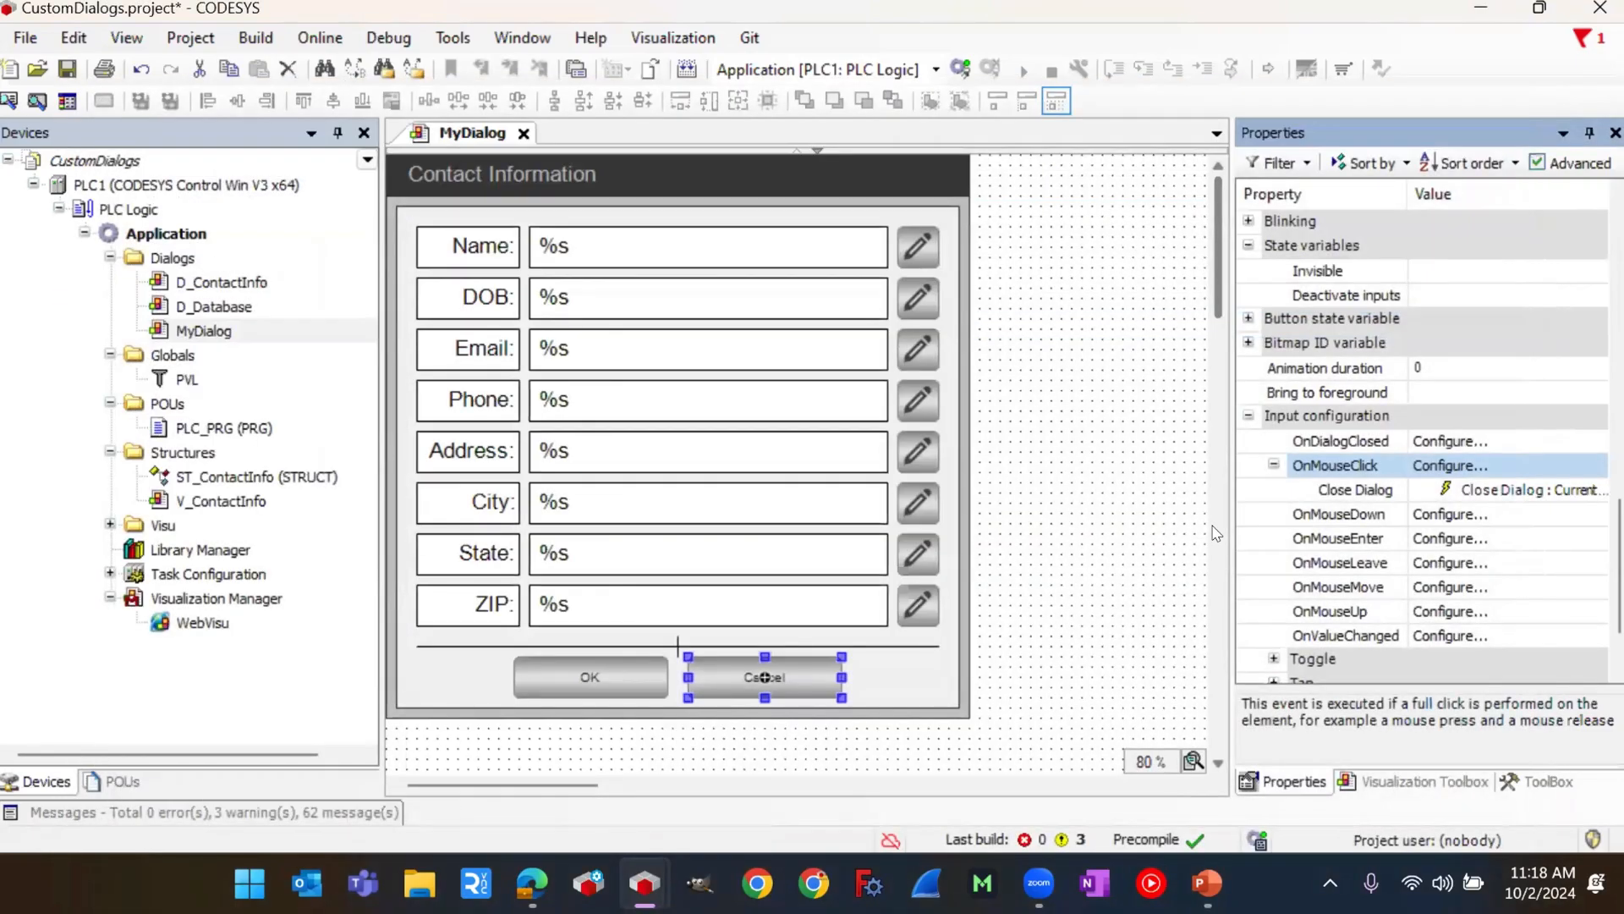
Step: Show MyDialog's interface editor and declare "stConactInfo: ST_ContactInfo;" in the VAR_IN_OUT block
left_click(816, 150)
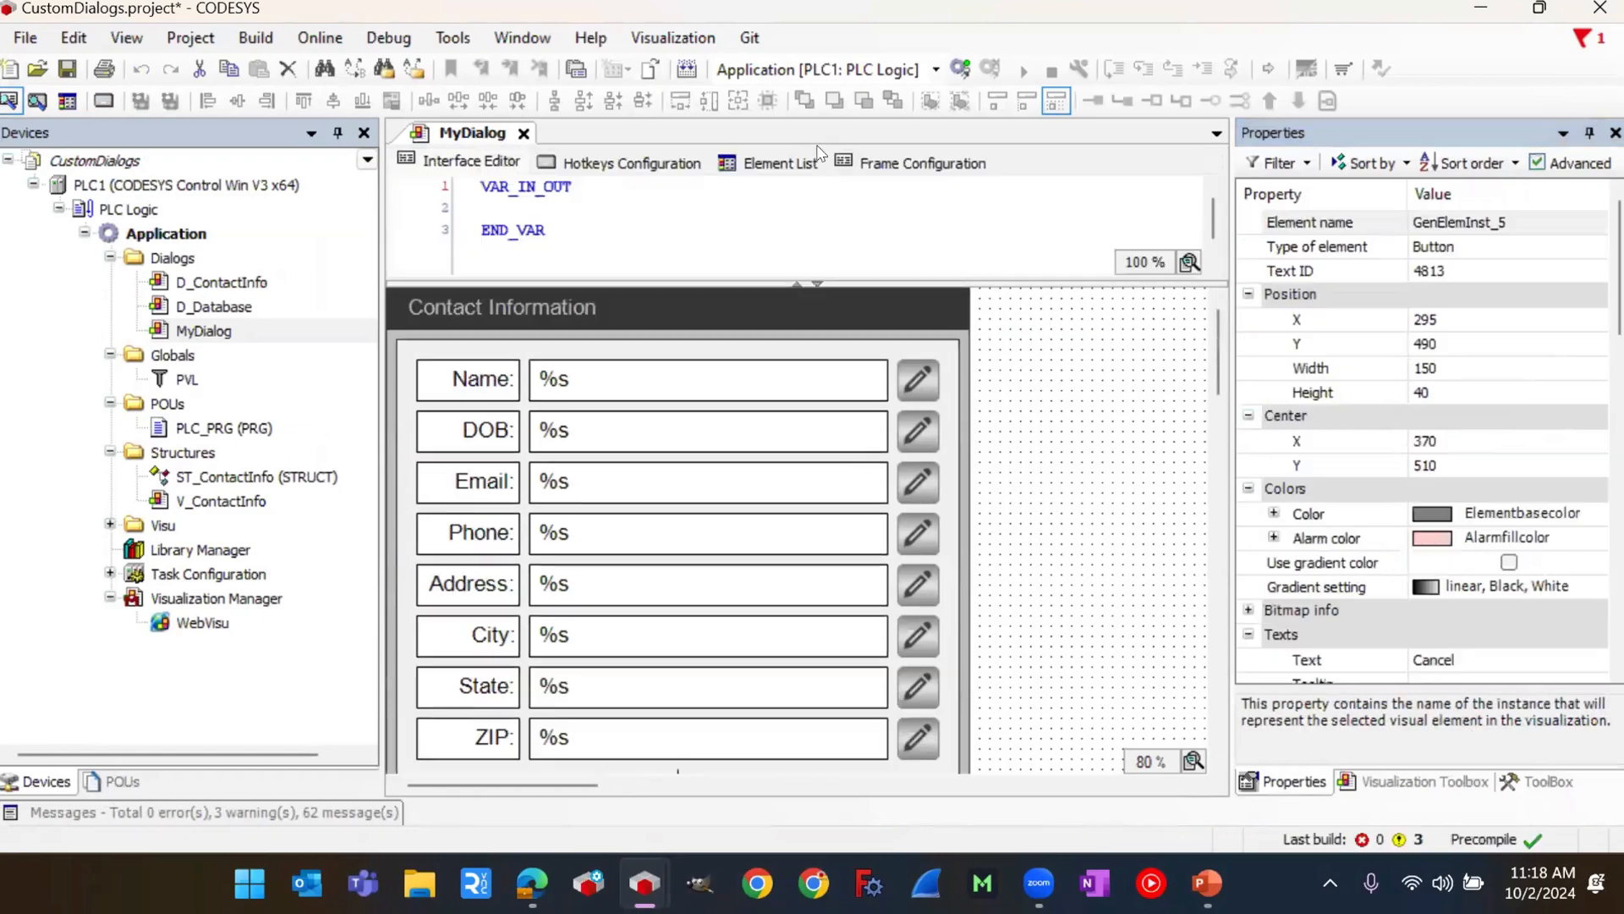
left_click(631, 209)
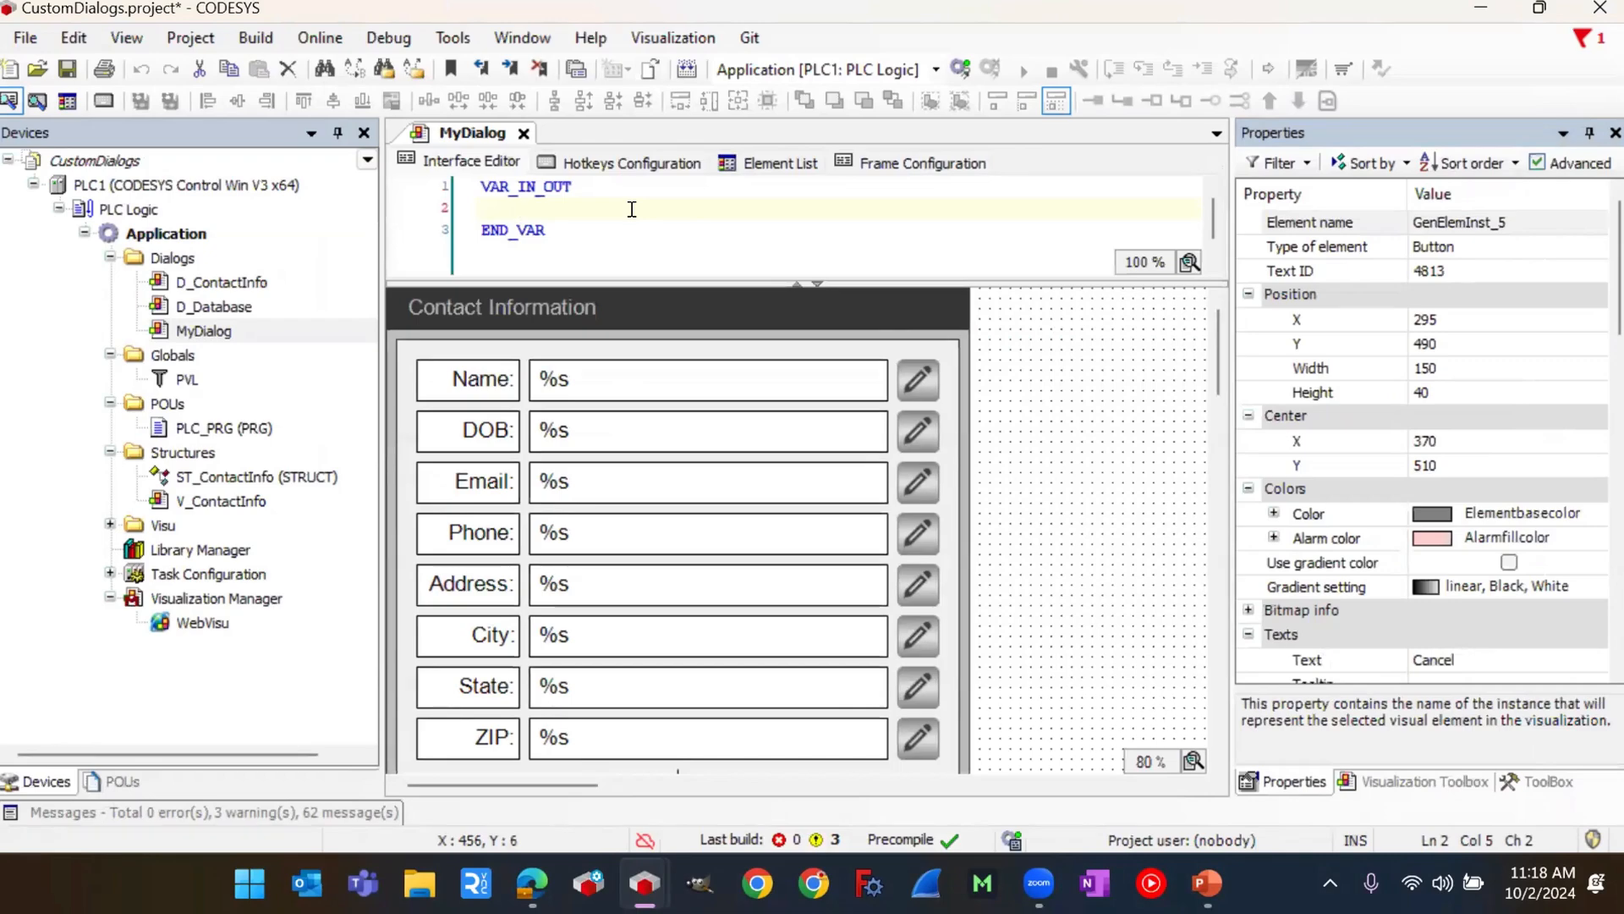
type("stCon")
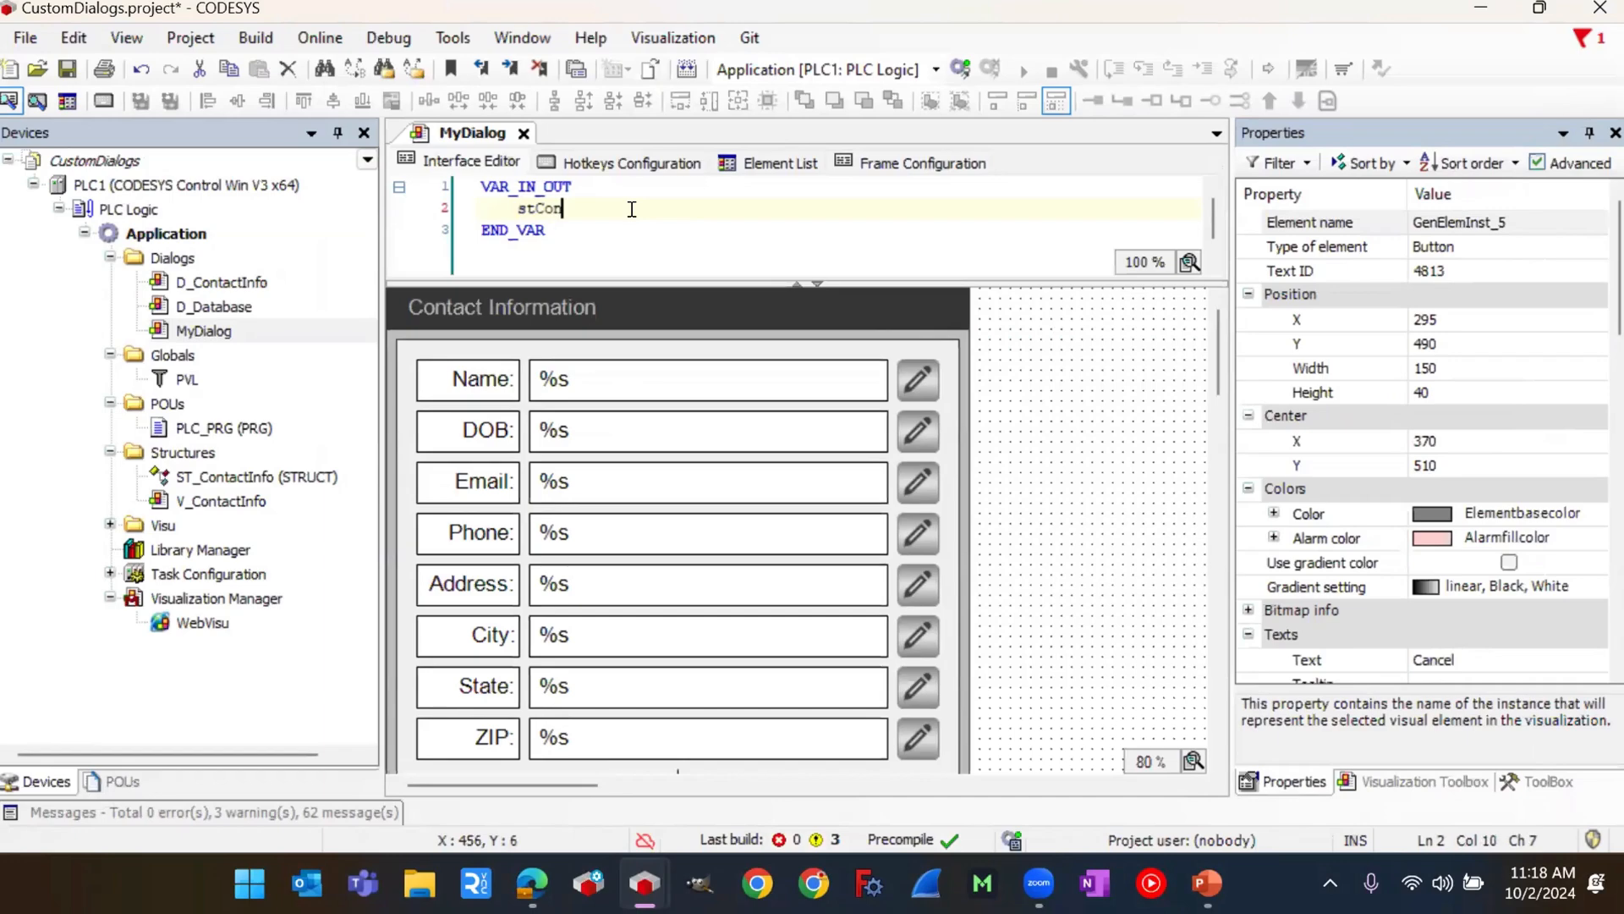
type("actInfo")
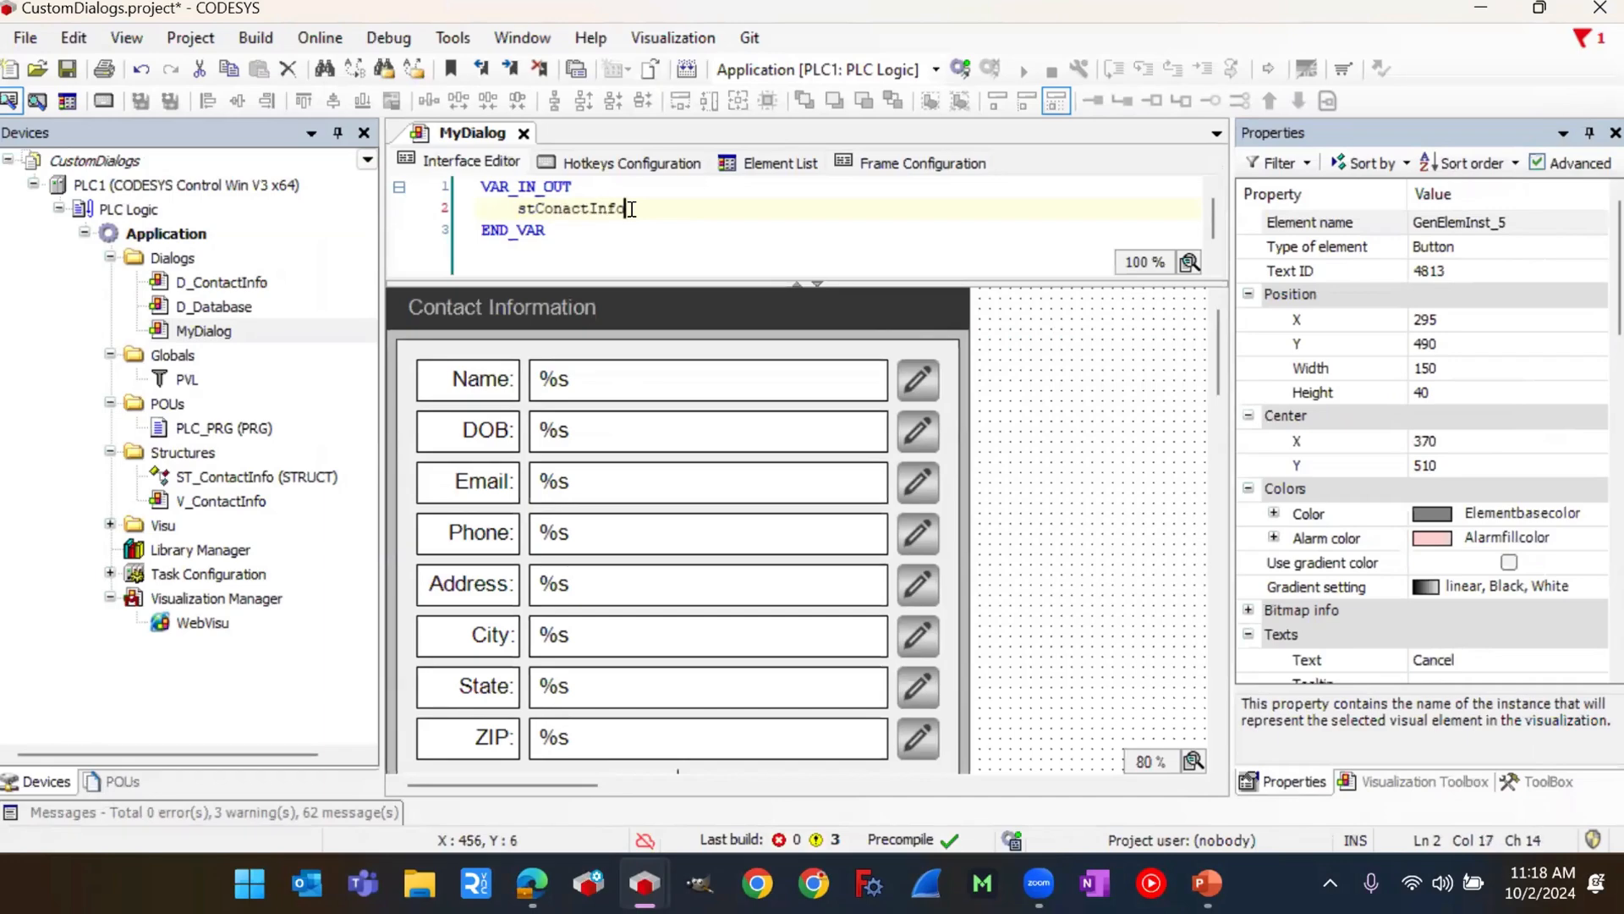
type(": ST_ContactInfo;")
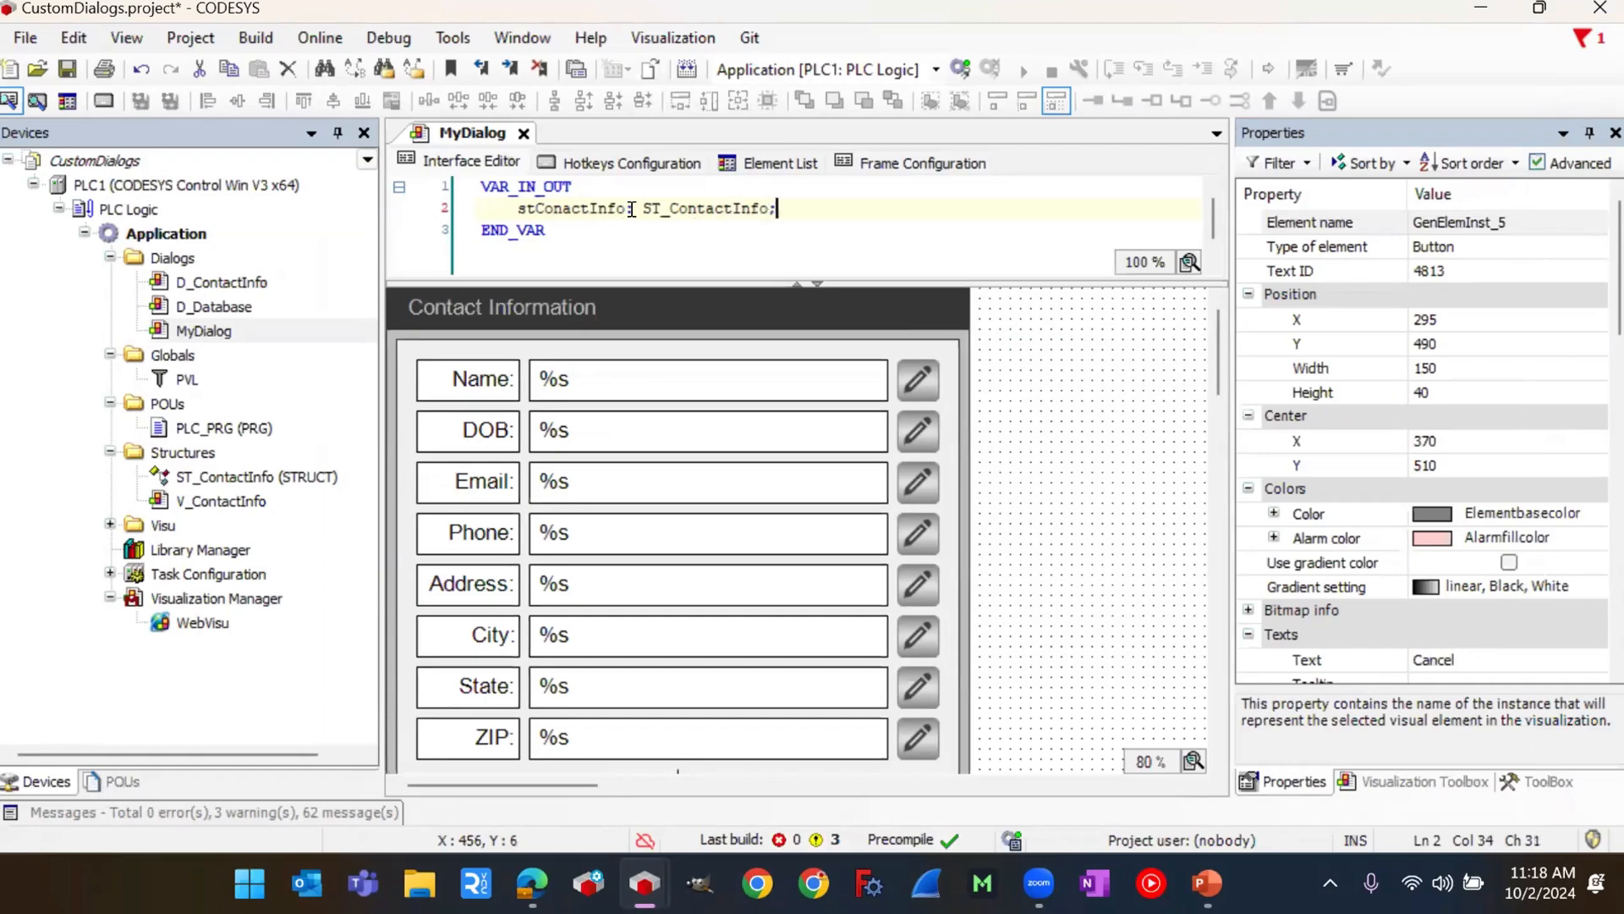
left_click(1028, 455)
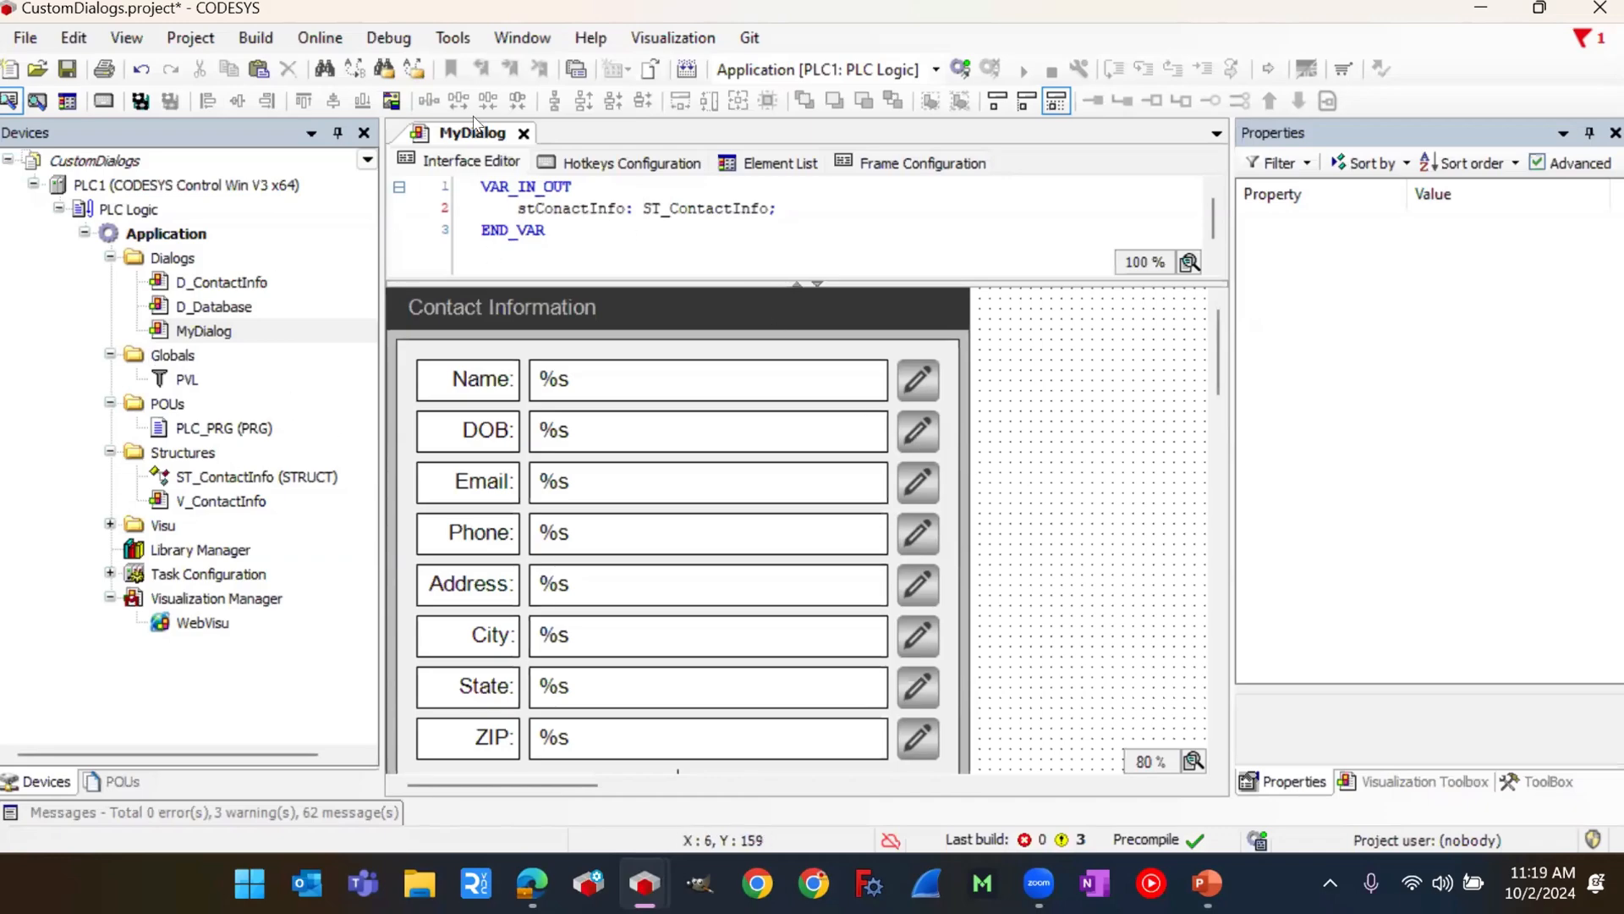
Step: Close the MyDialog editor and open the finished D_ContactInfo dialog
left_click(523, 138)
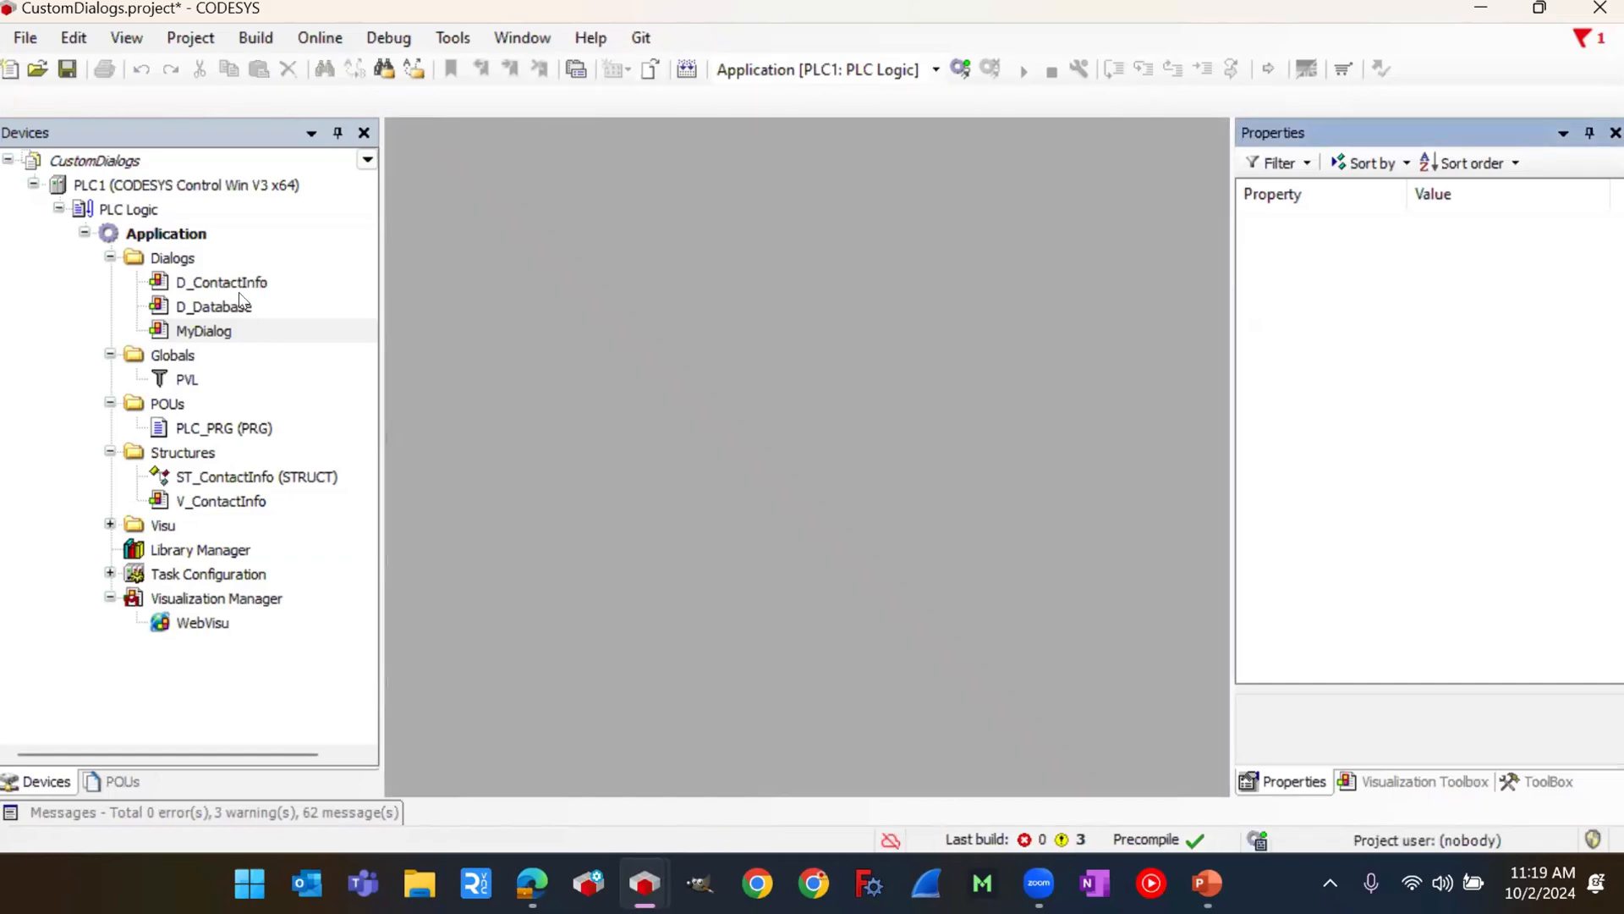
double_click(226, 281)
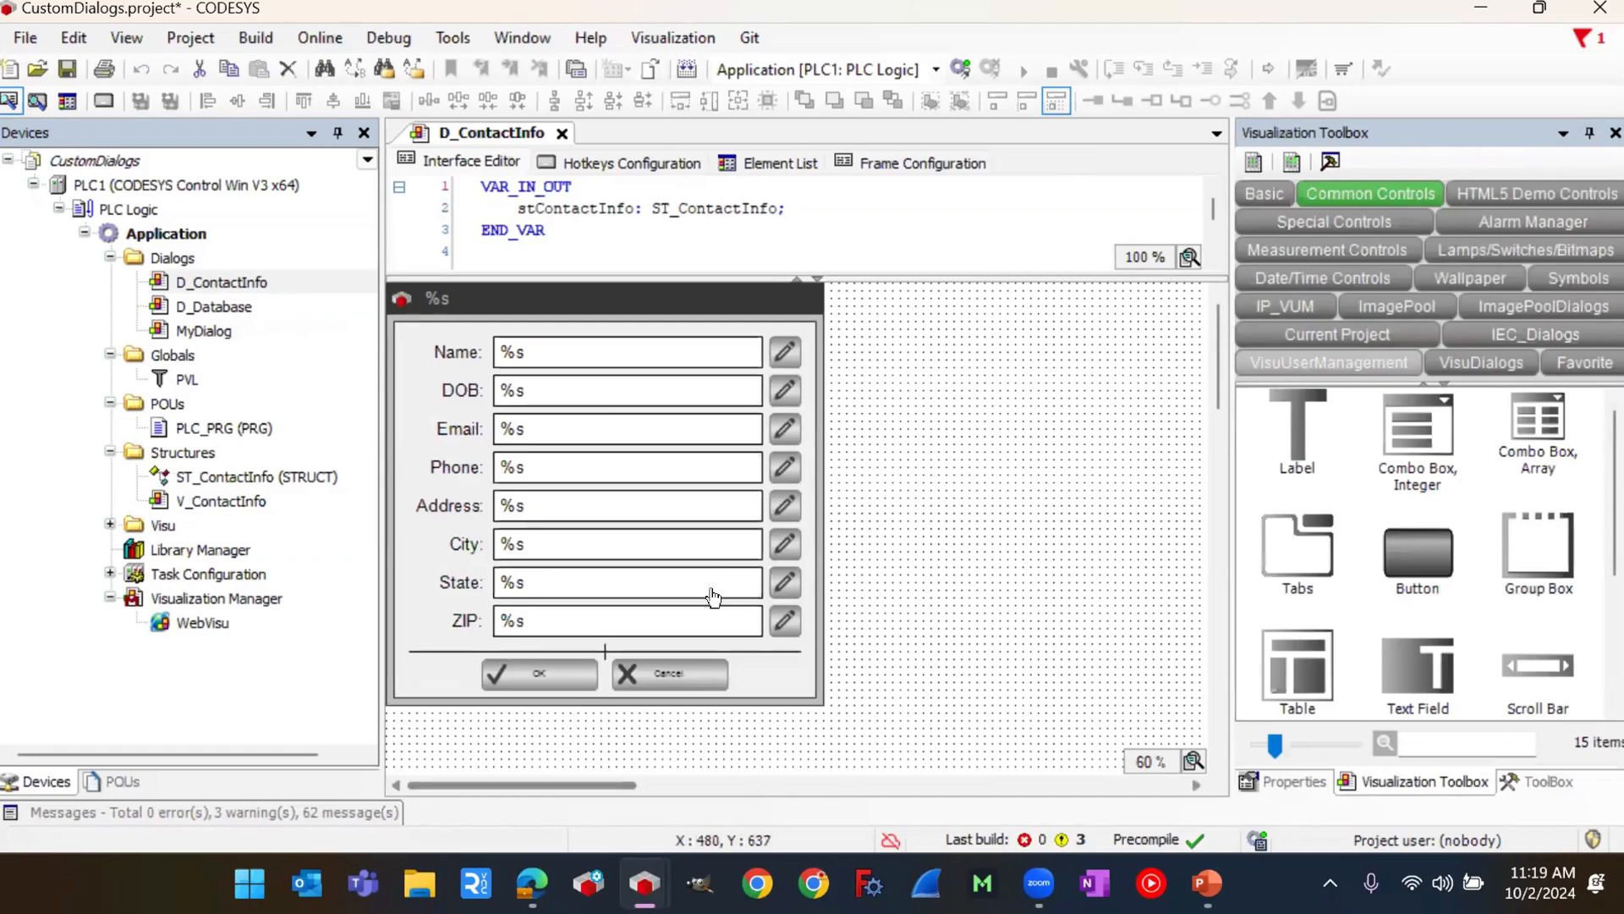
Step: Switch to the running web visualization in the Edge browser and open, close and reopen the Contact Database dialog
mouse_move(531, 882)
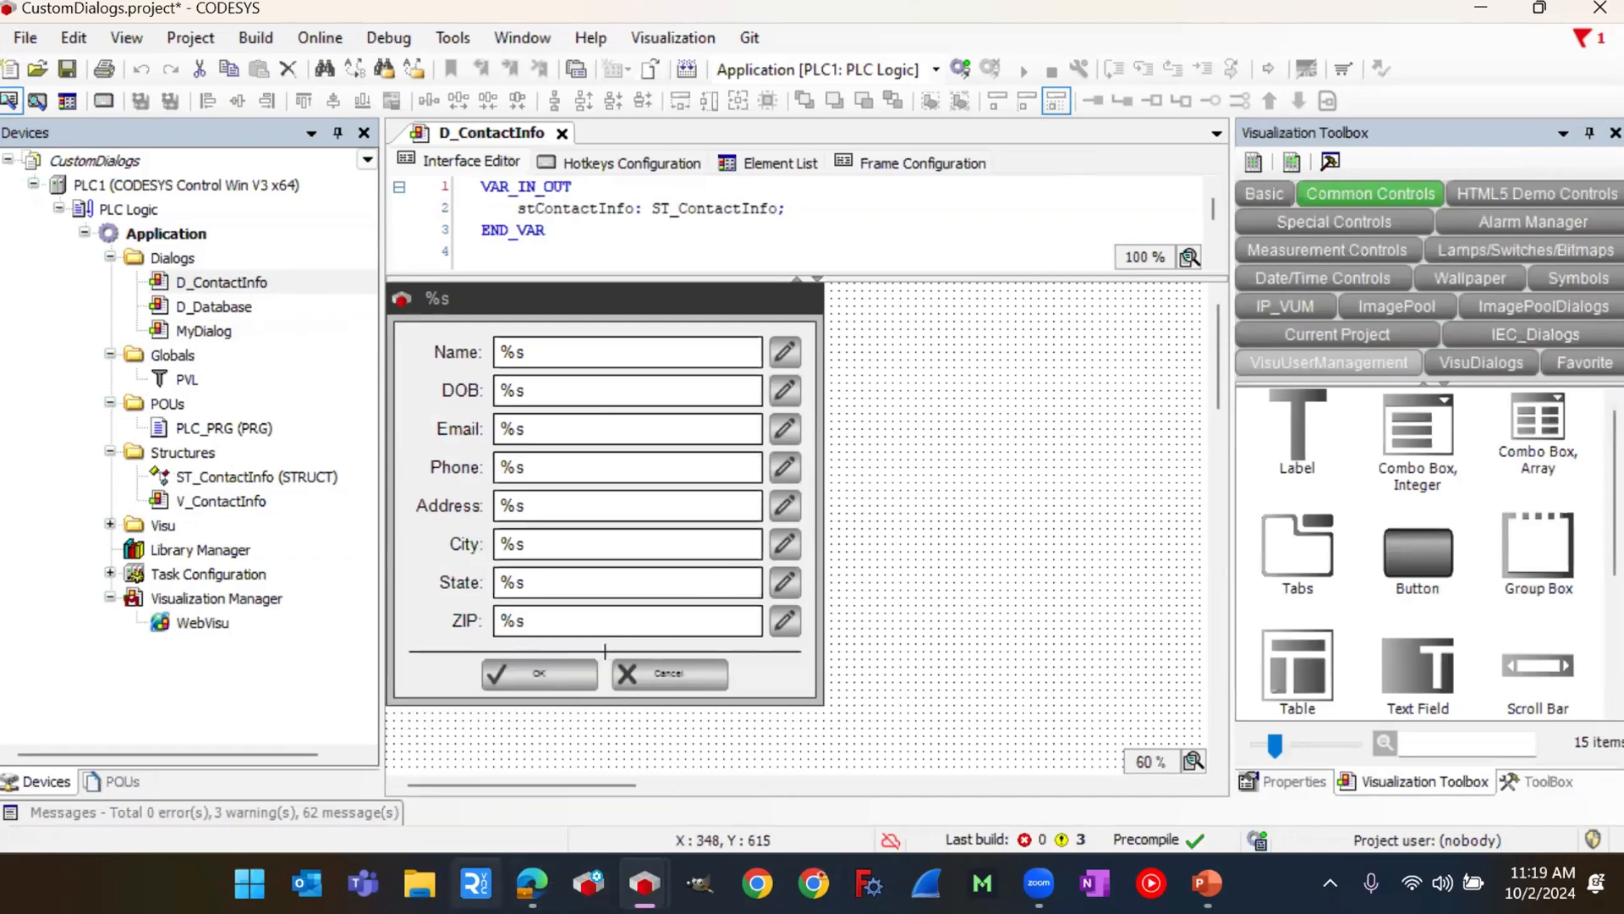
left_click(531, 882)
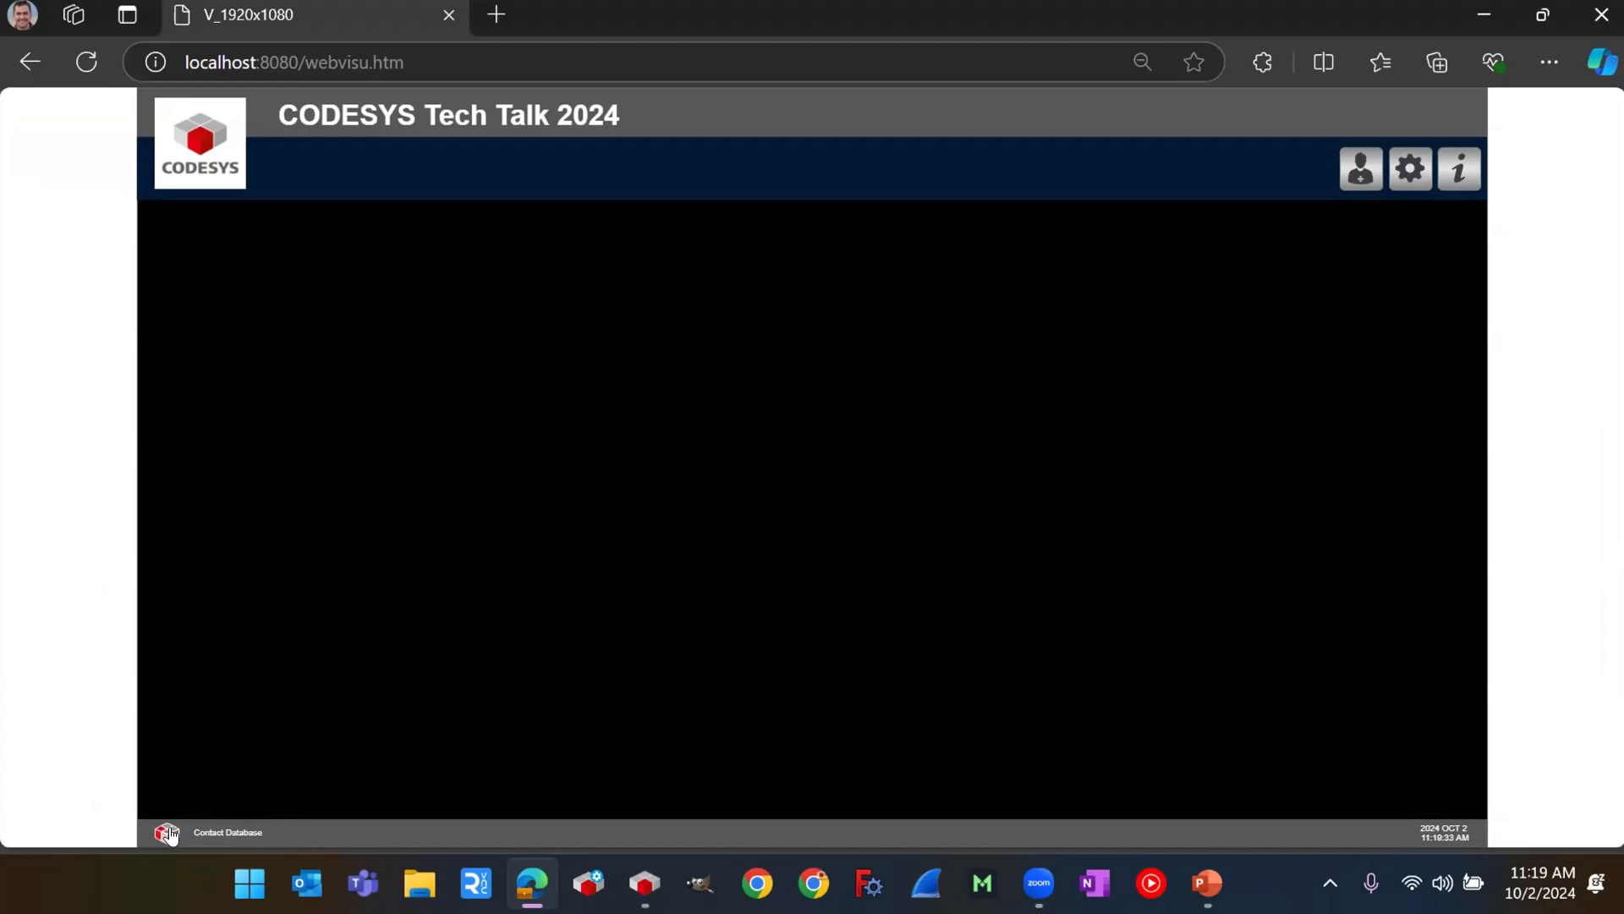
left_click(168, 833)
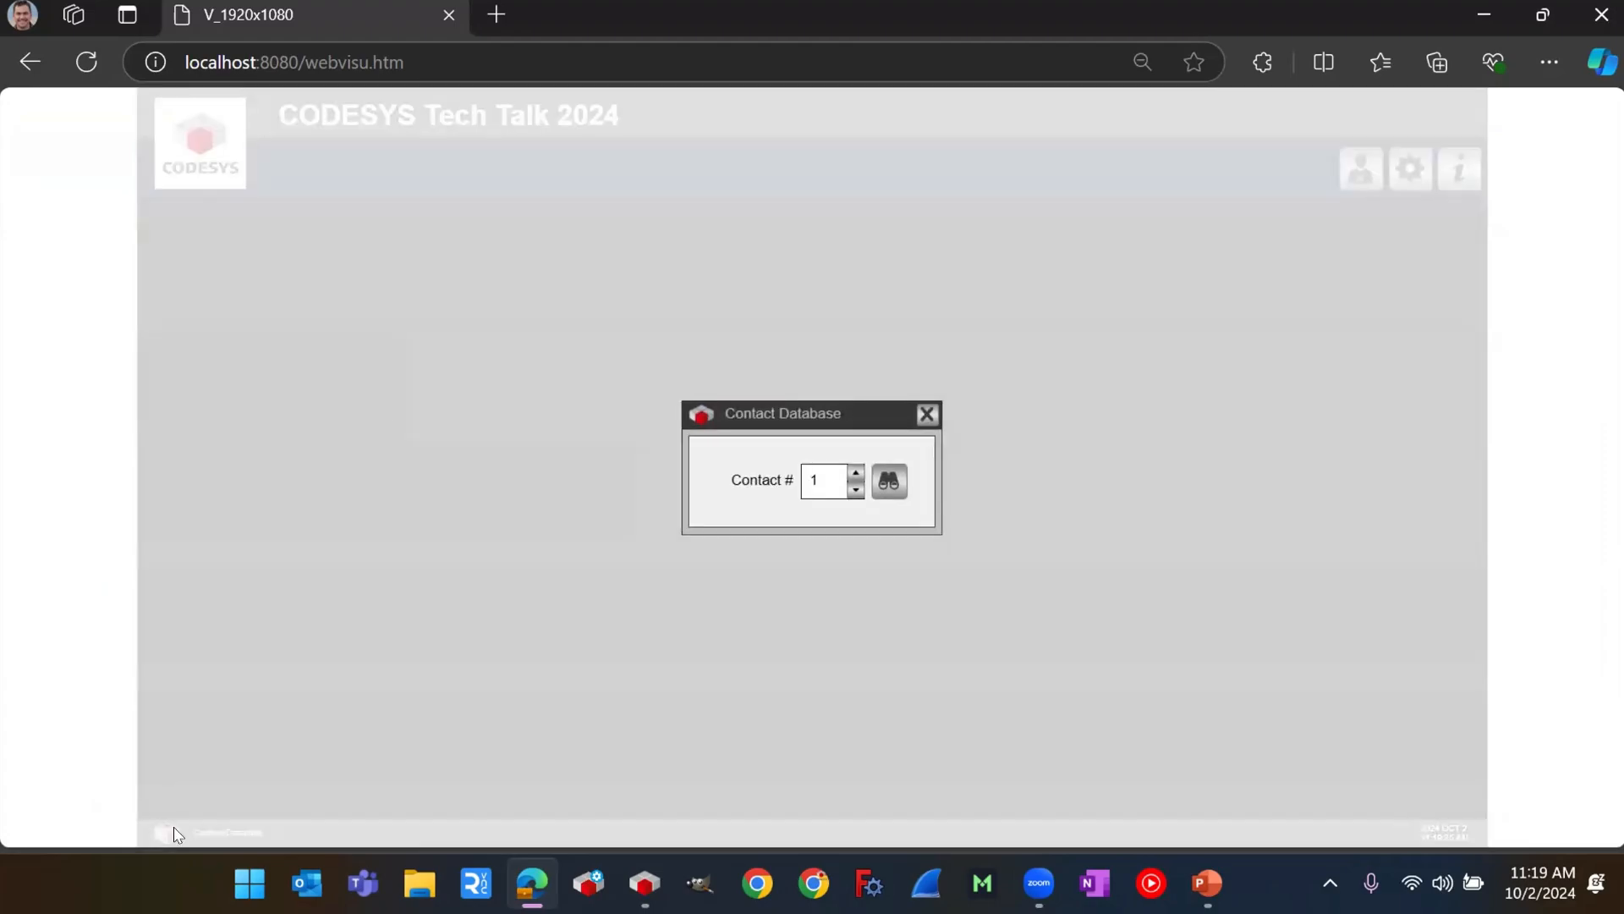
left_click(927, 414)
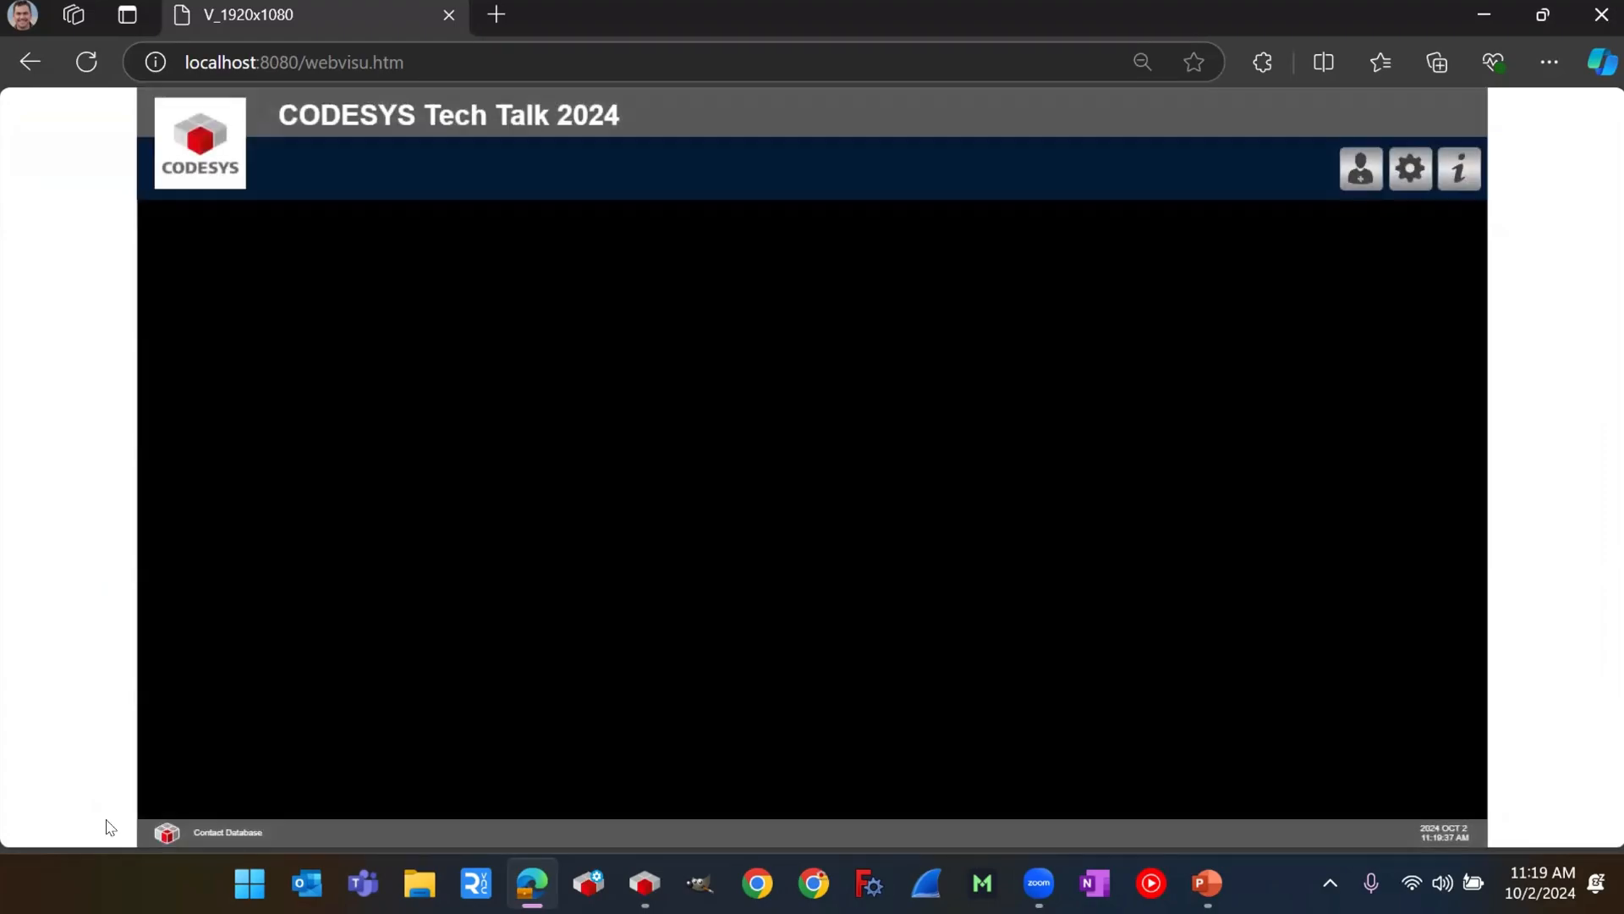
left_click(161, 836)
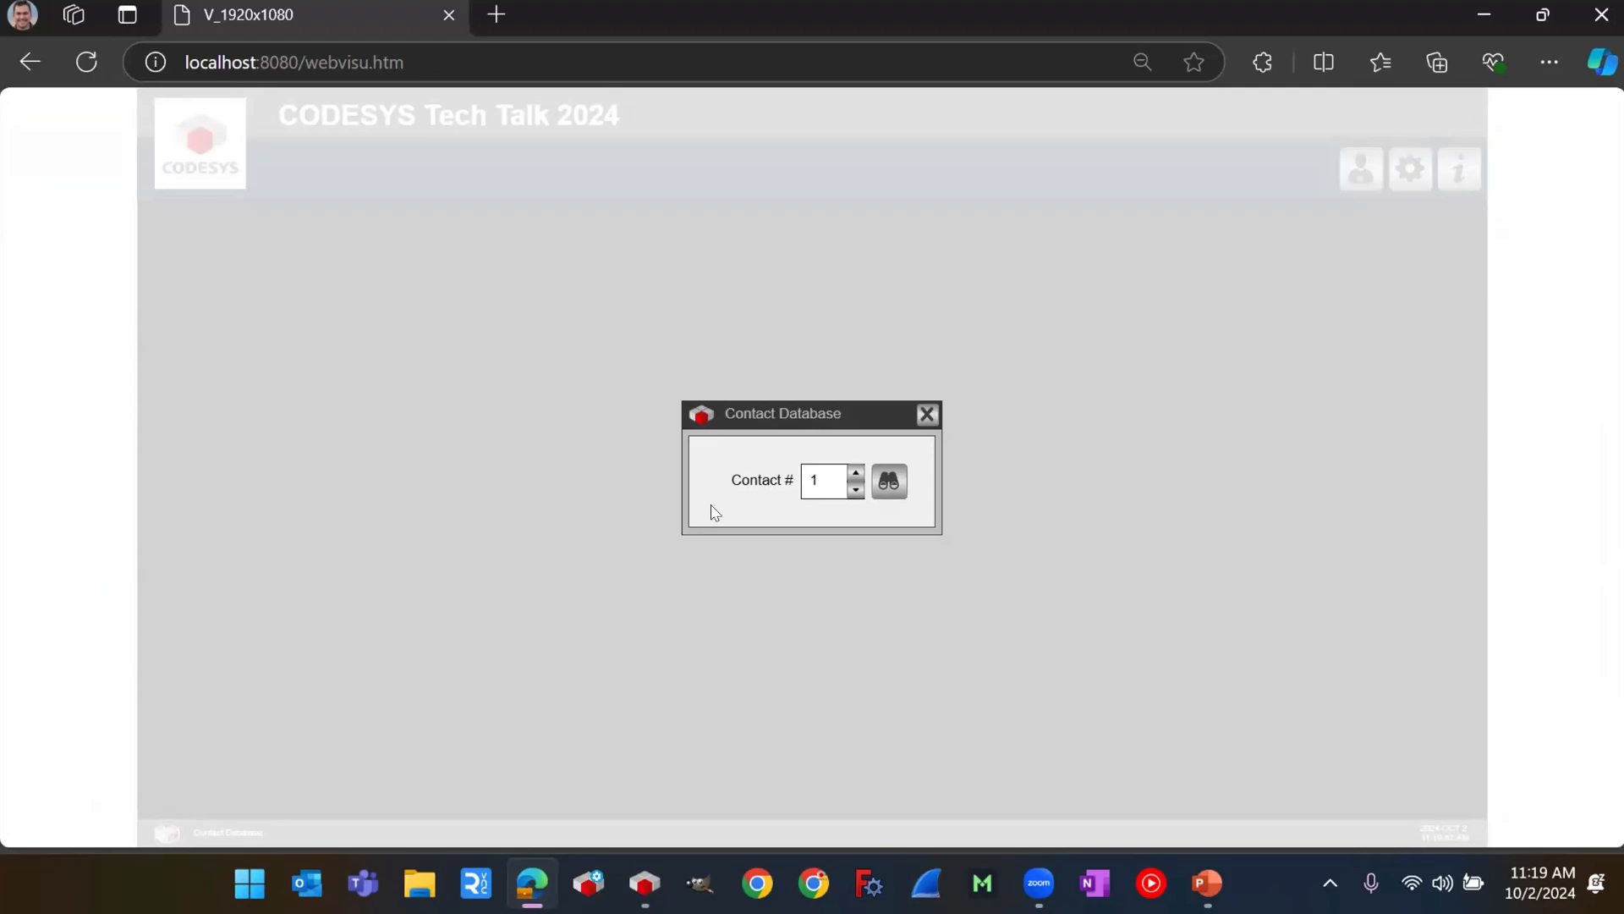
Step: Try the contact number spinner in both directions, return it to 1, and open that contact's information dialog
left_click(856, 473)
left_click(856, 473)
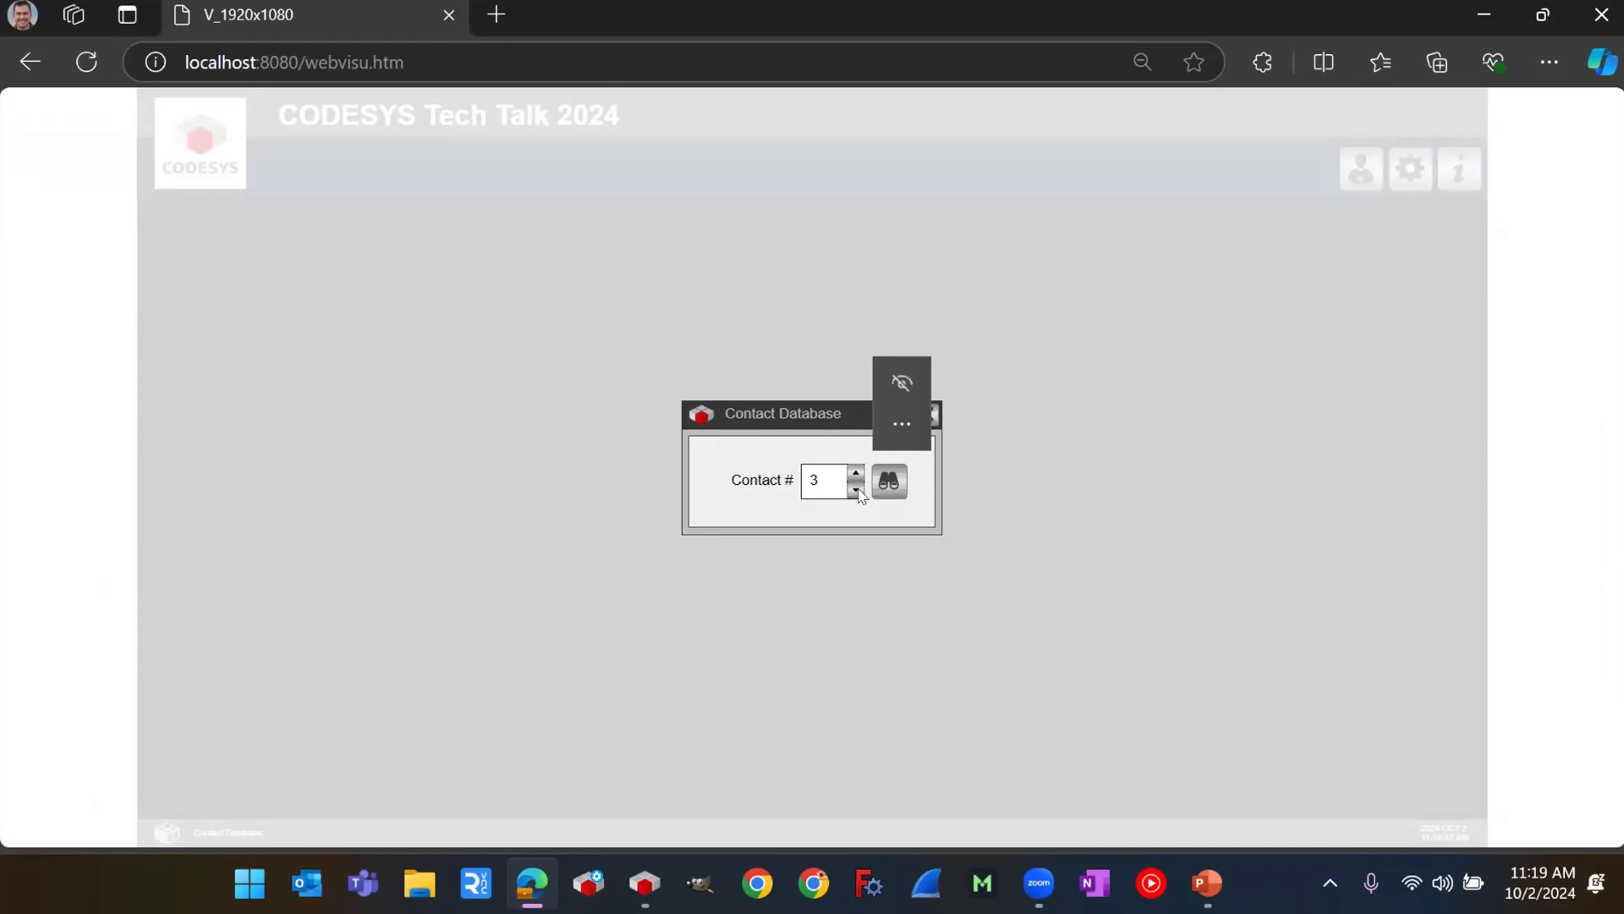
left_click(858, 492)
left_click(856, 467)
left_click(856, 490)
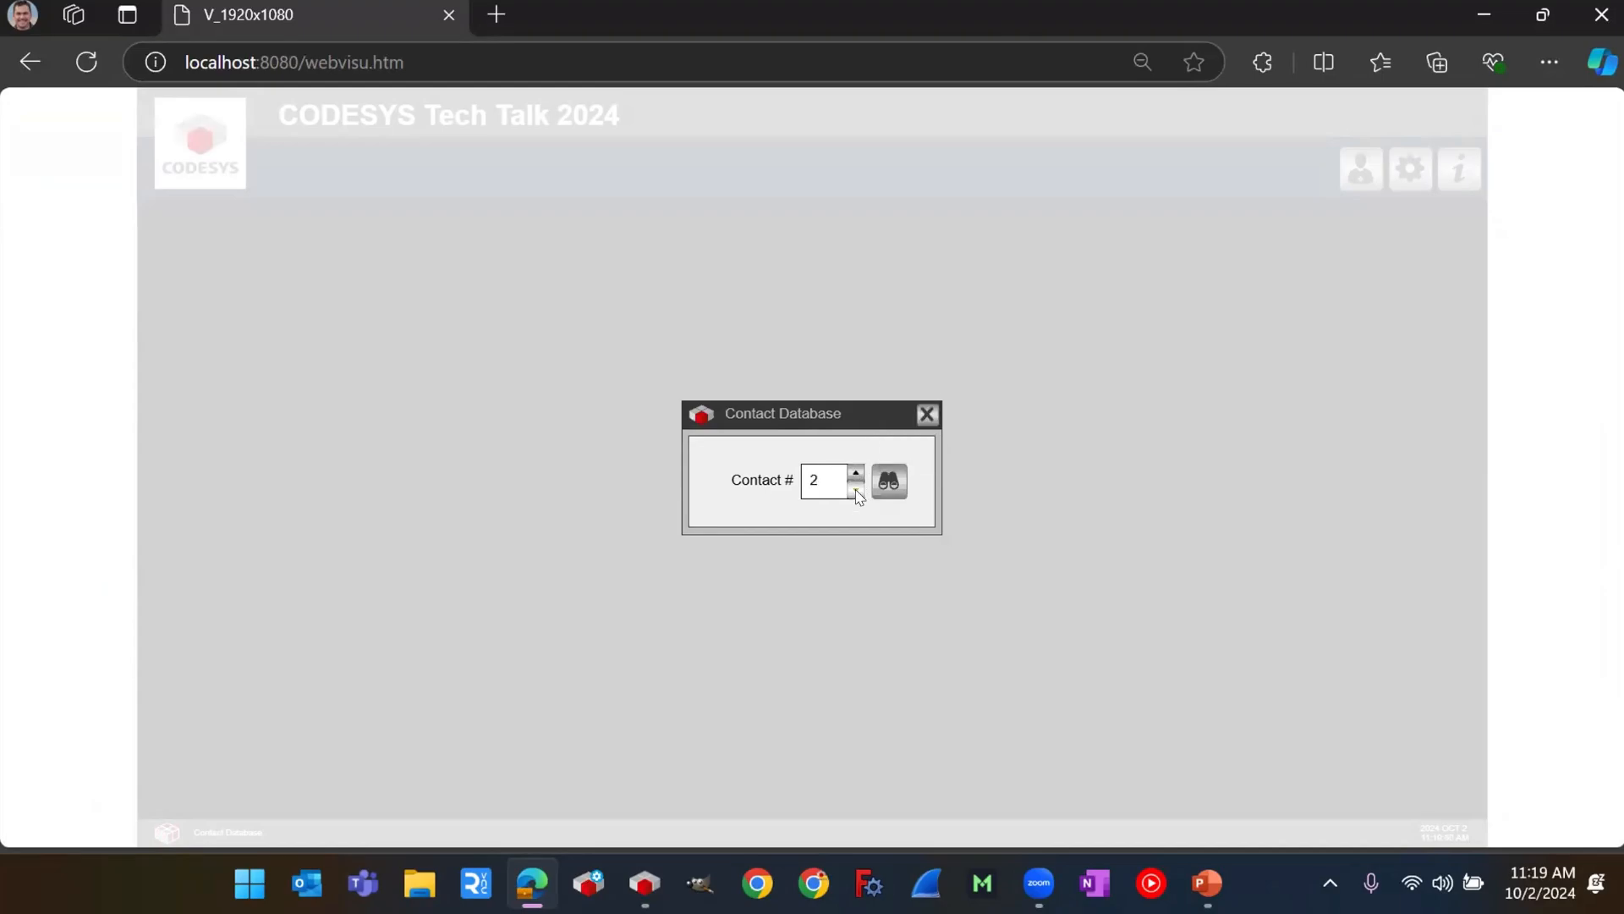
left_click(856, 491)
left_click(888, 484)
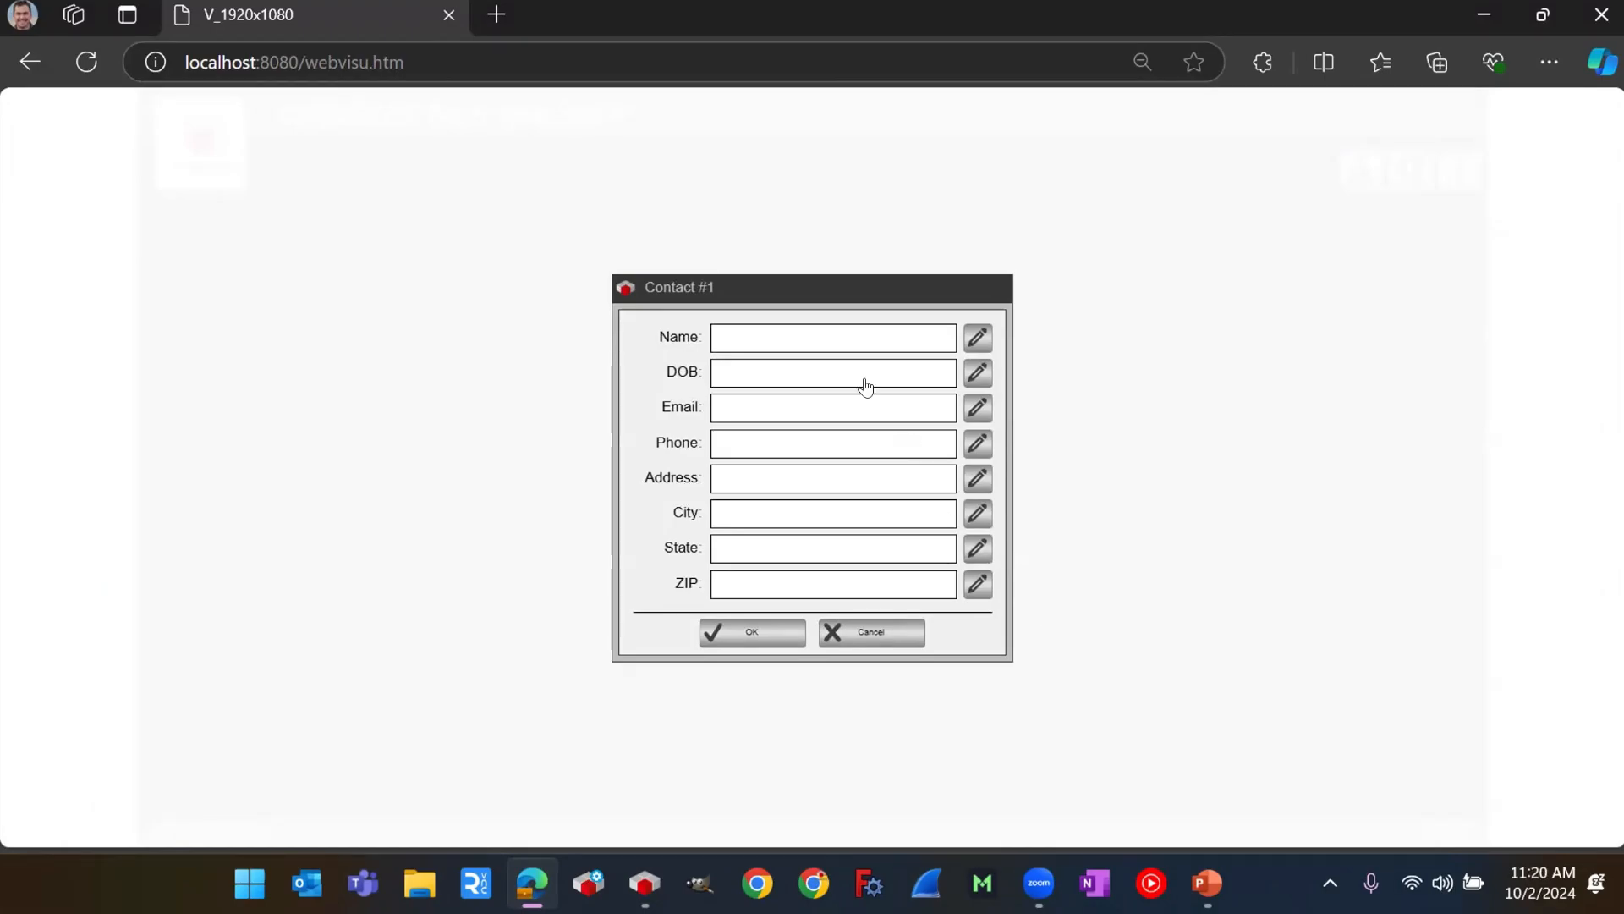
Step: Enter the contact's first name in the Name field, and open and cancel the on-screen keyboard for that field
left_click(835, 341)
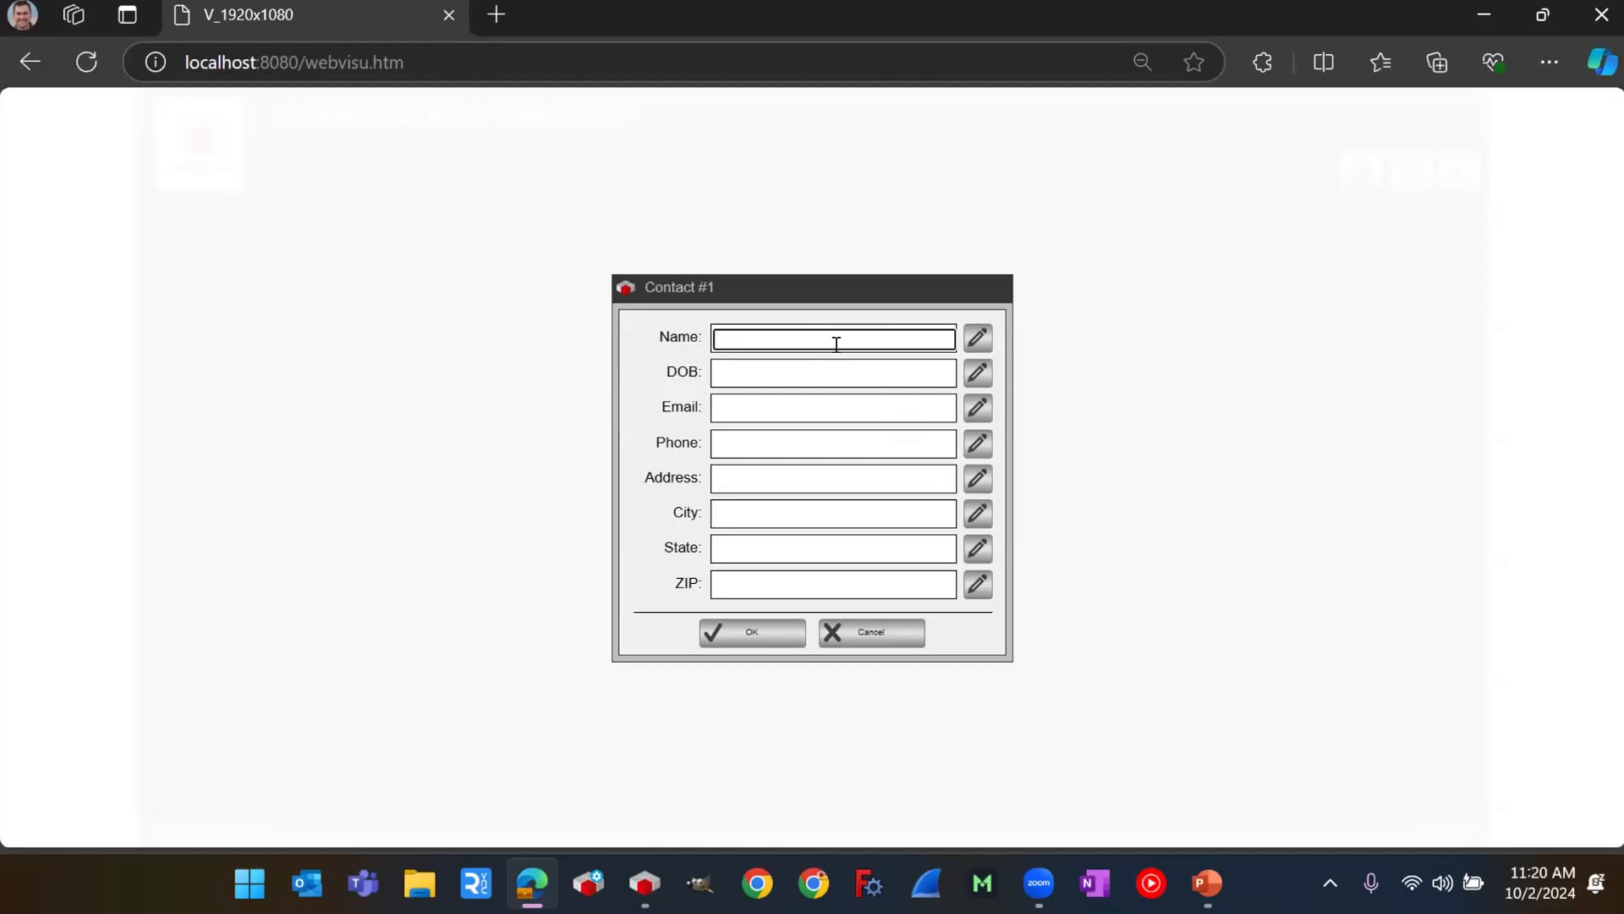
type("Jeff")
key("Return")
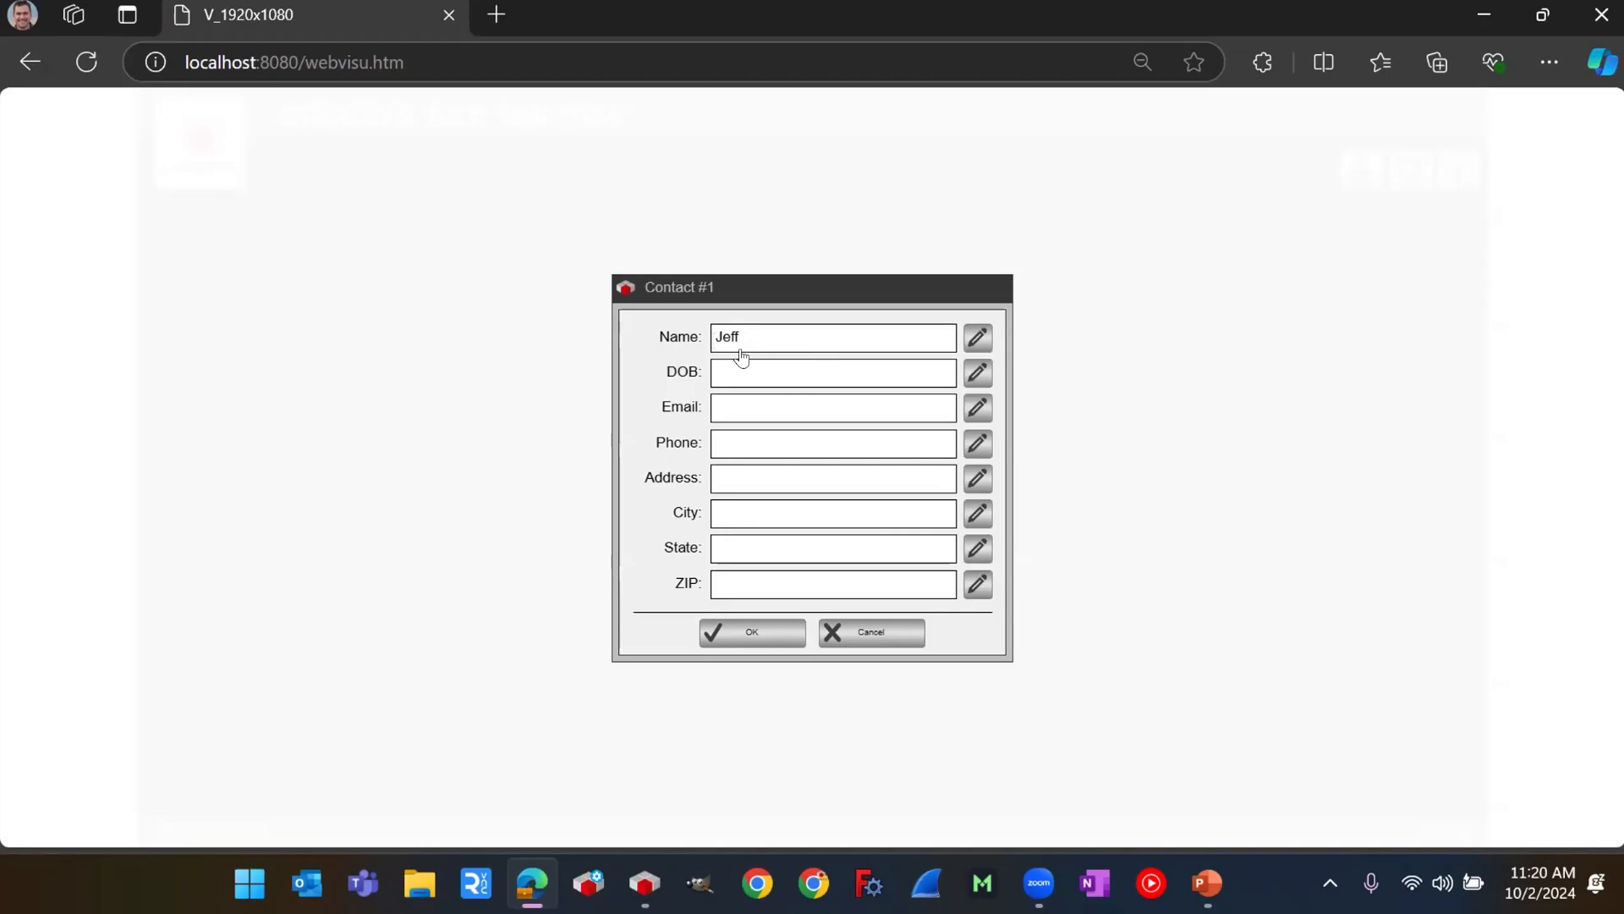
left_click(981, 343)
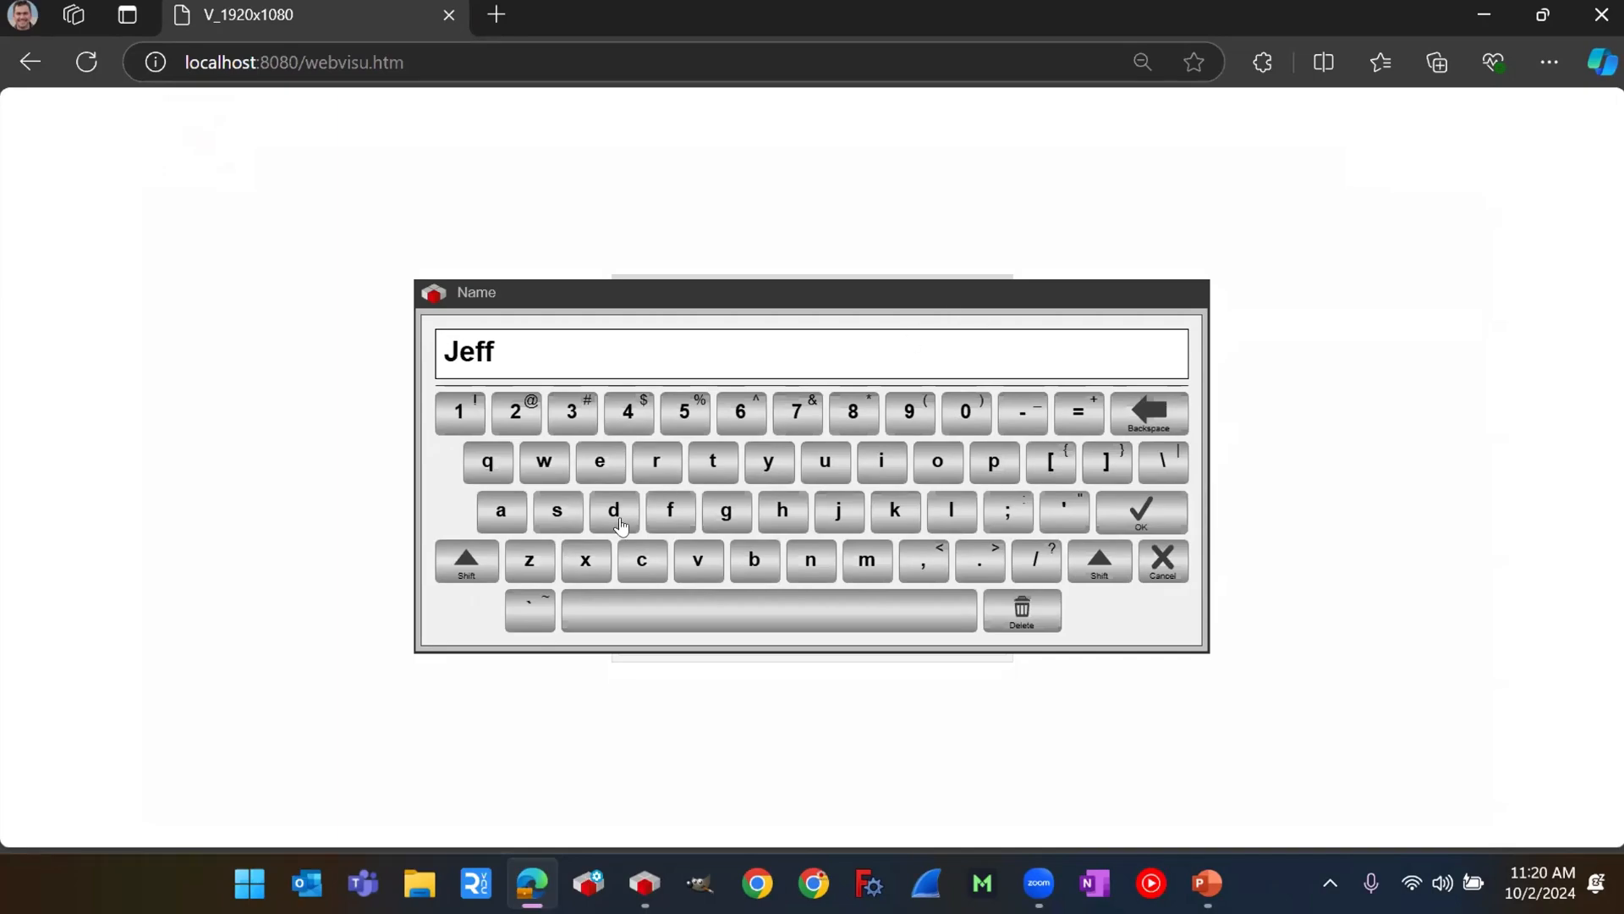
left_click(1163, 563)
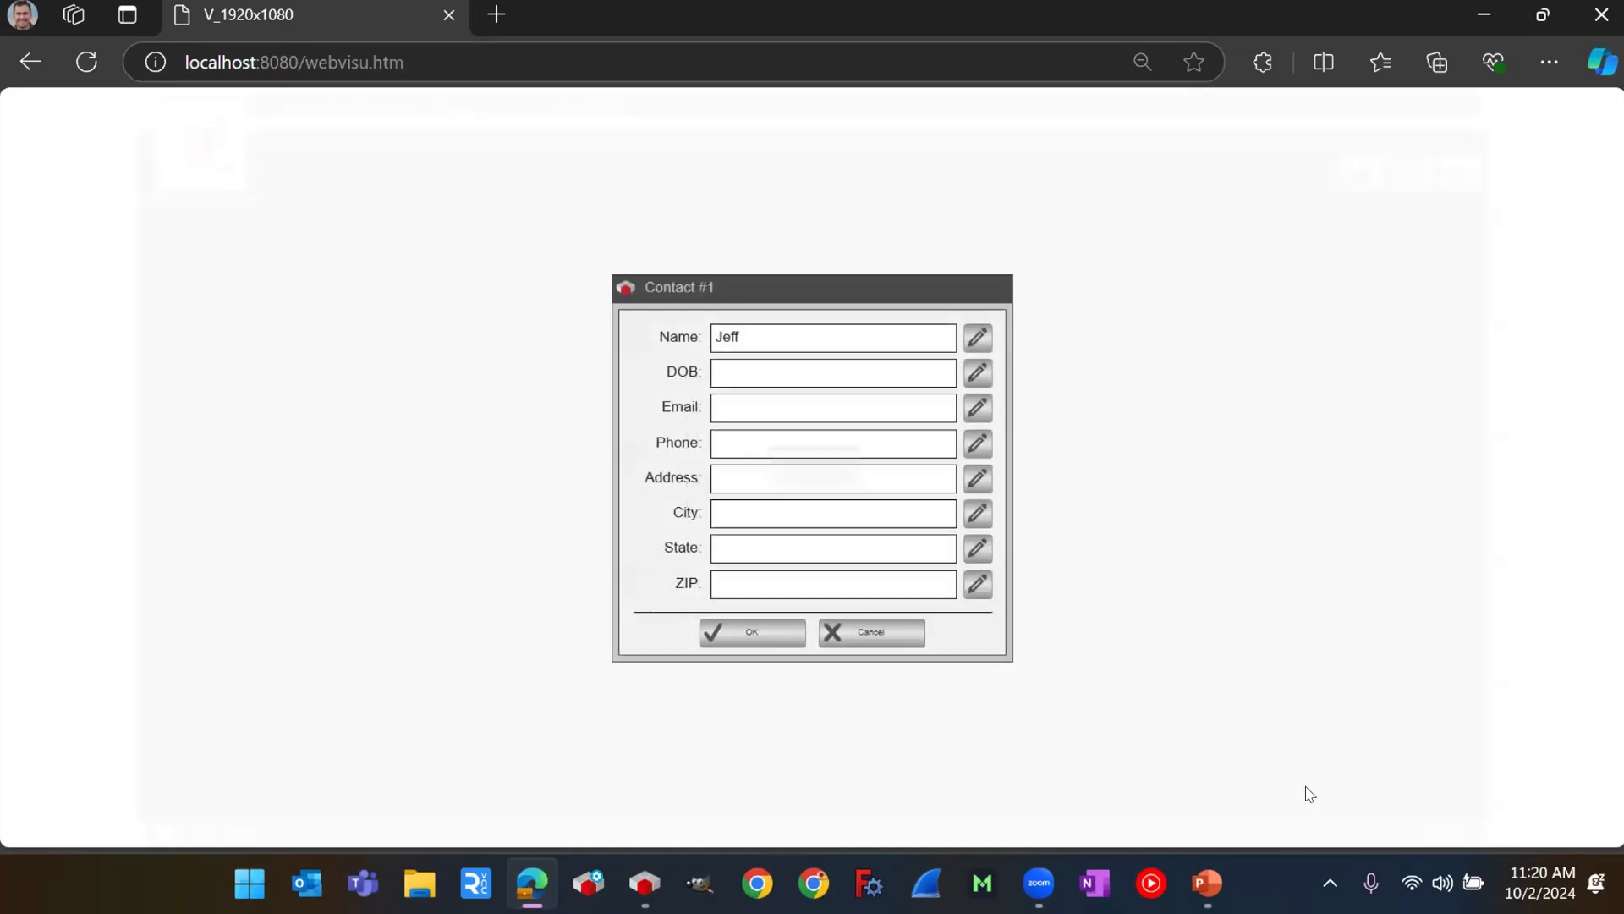
Step: Set the contact's date of birth with the Date of Birth picker, choosing a calendar day, changing the year and accepting the date
left_click(752, 380)
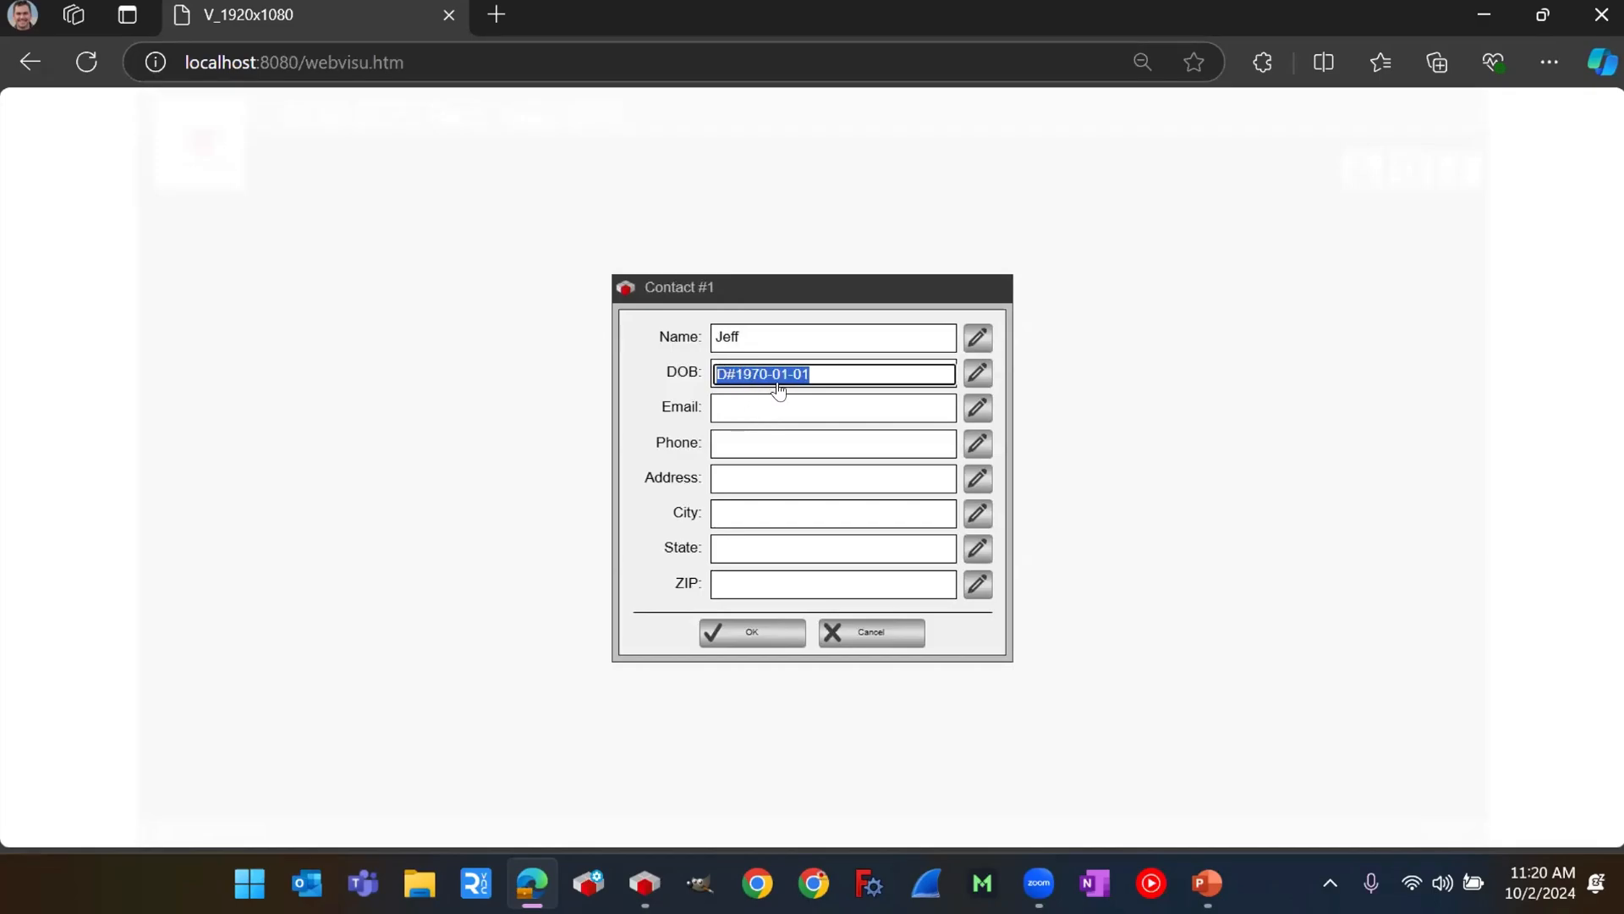
left_click(885, 310)
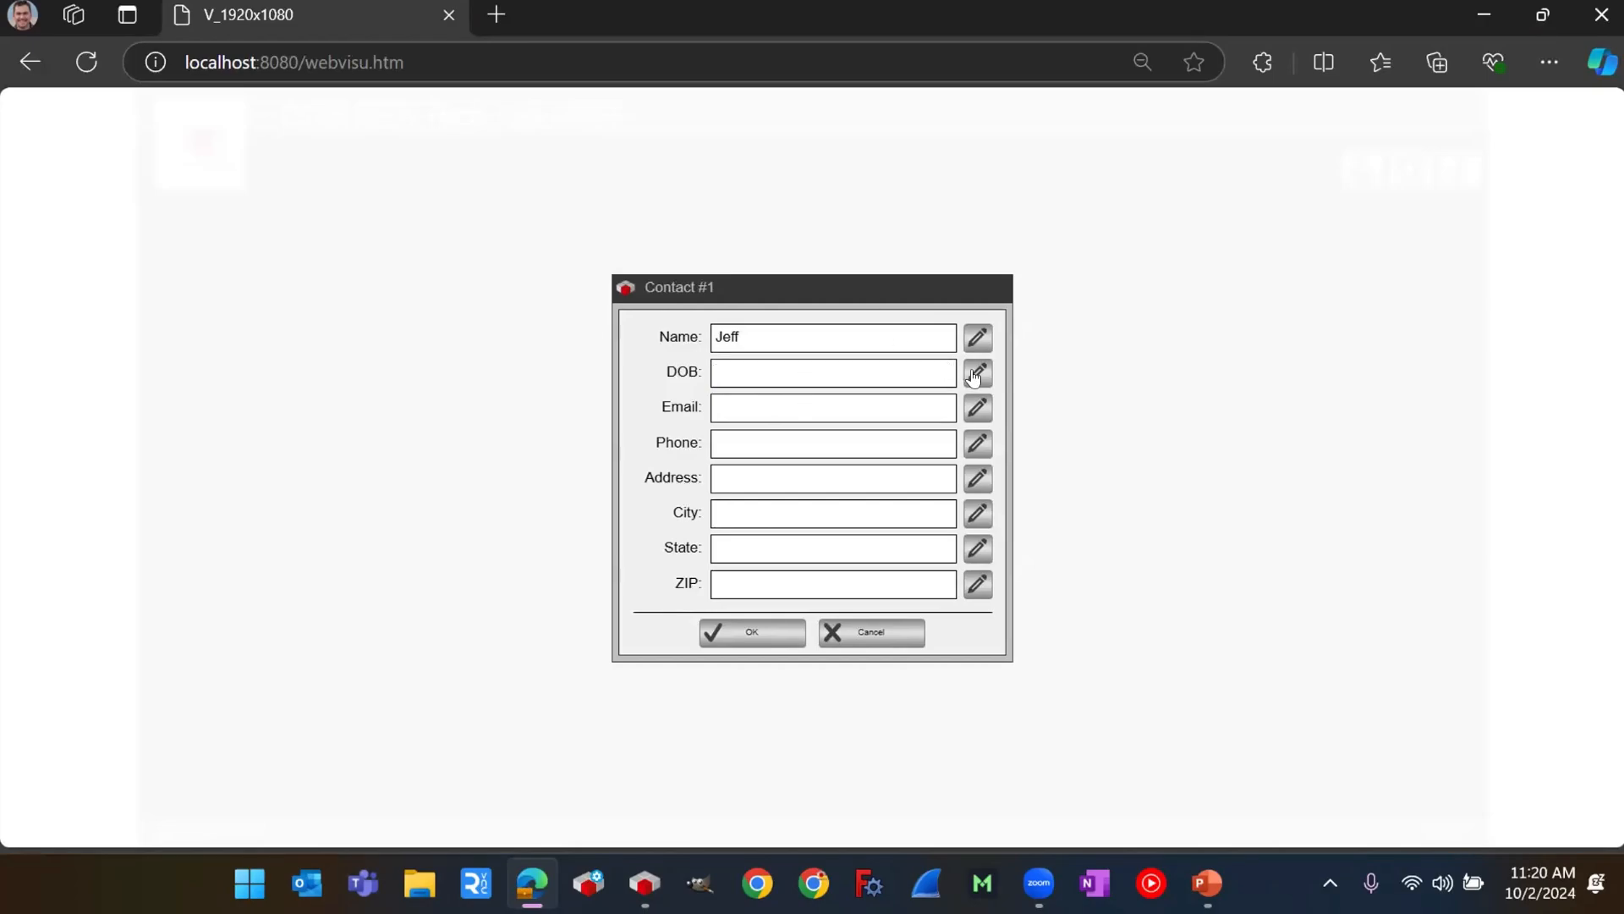
left_click(974, 375)
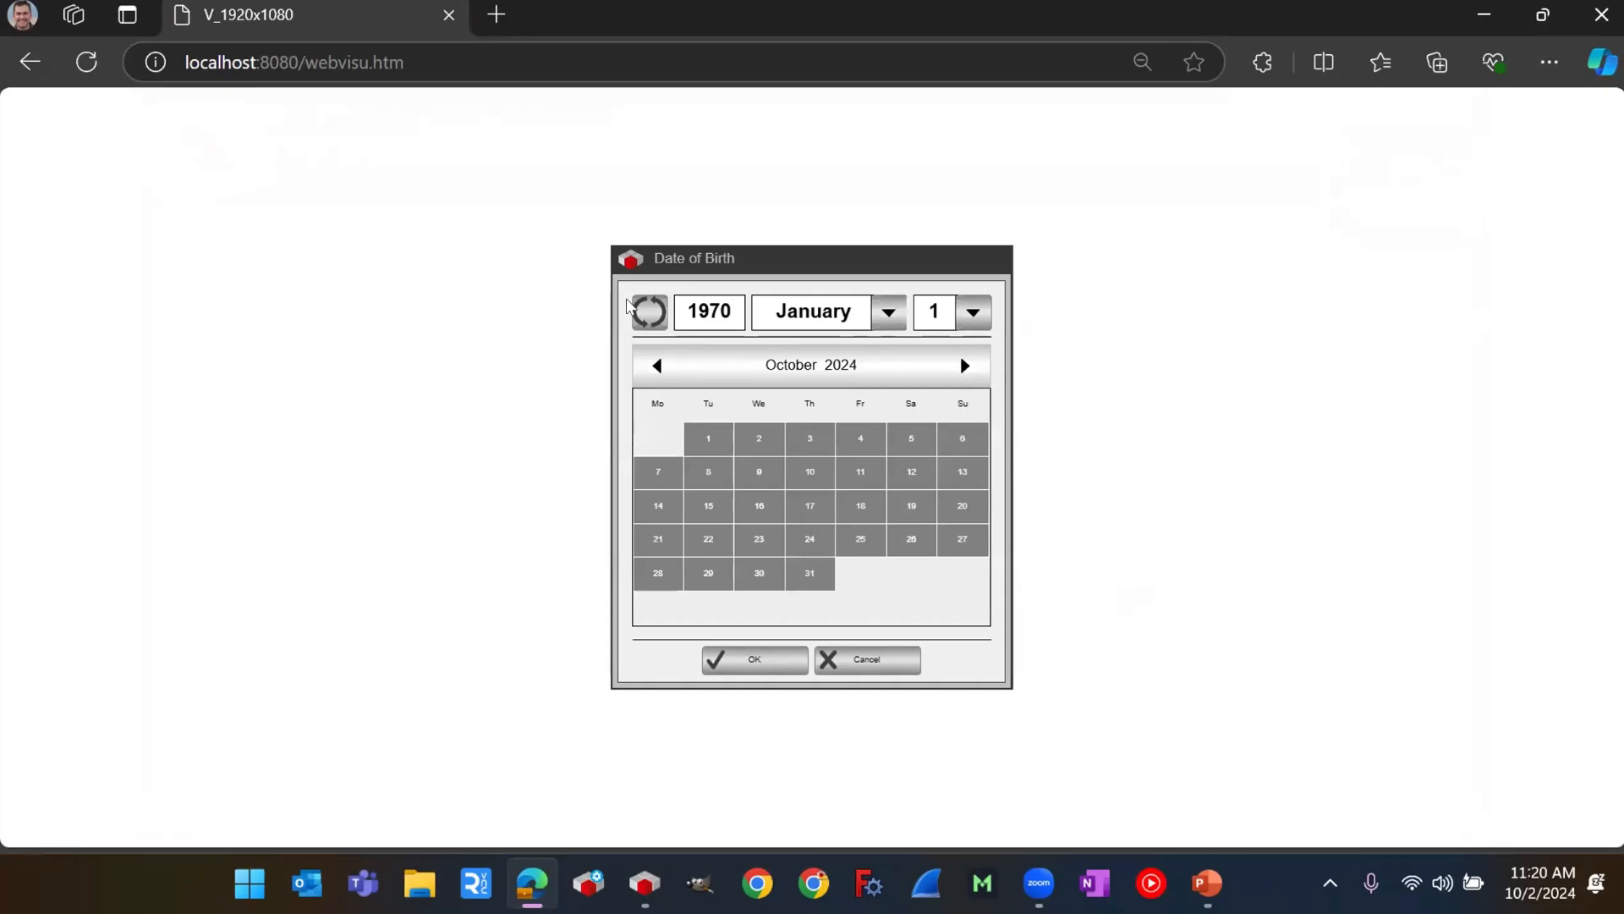
left_click(634, 309)
left_click(761, 452)
left_click(759, 474)
left_click(722, 476)
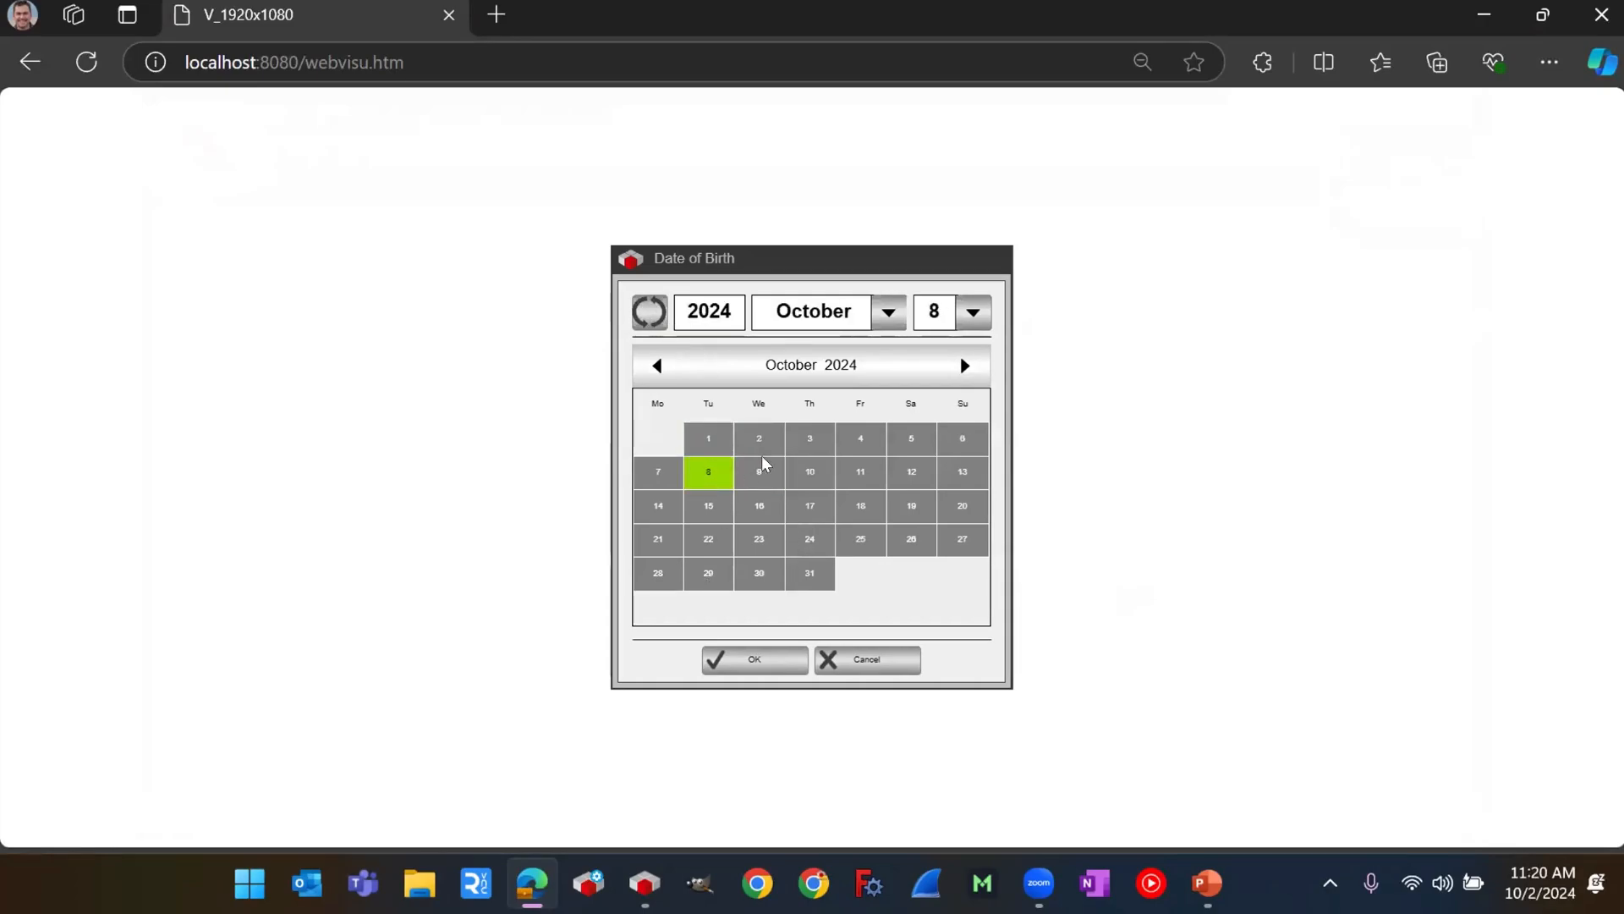
left_click(715, 311)
type("1981")
key("Return")
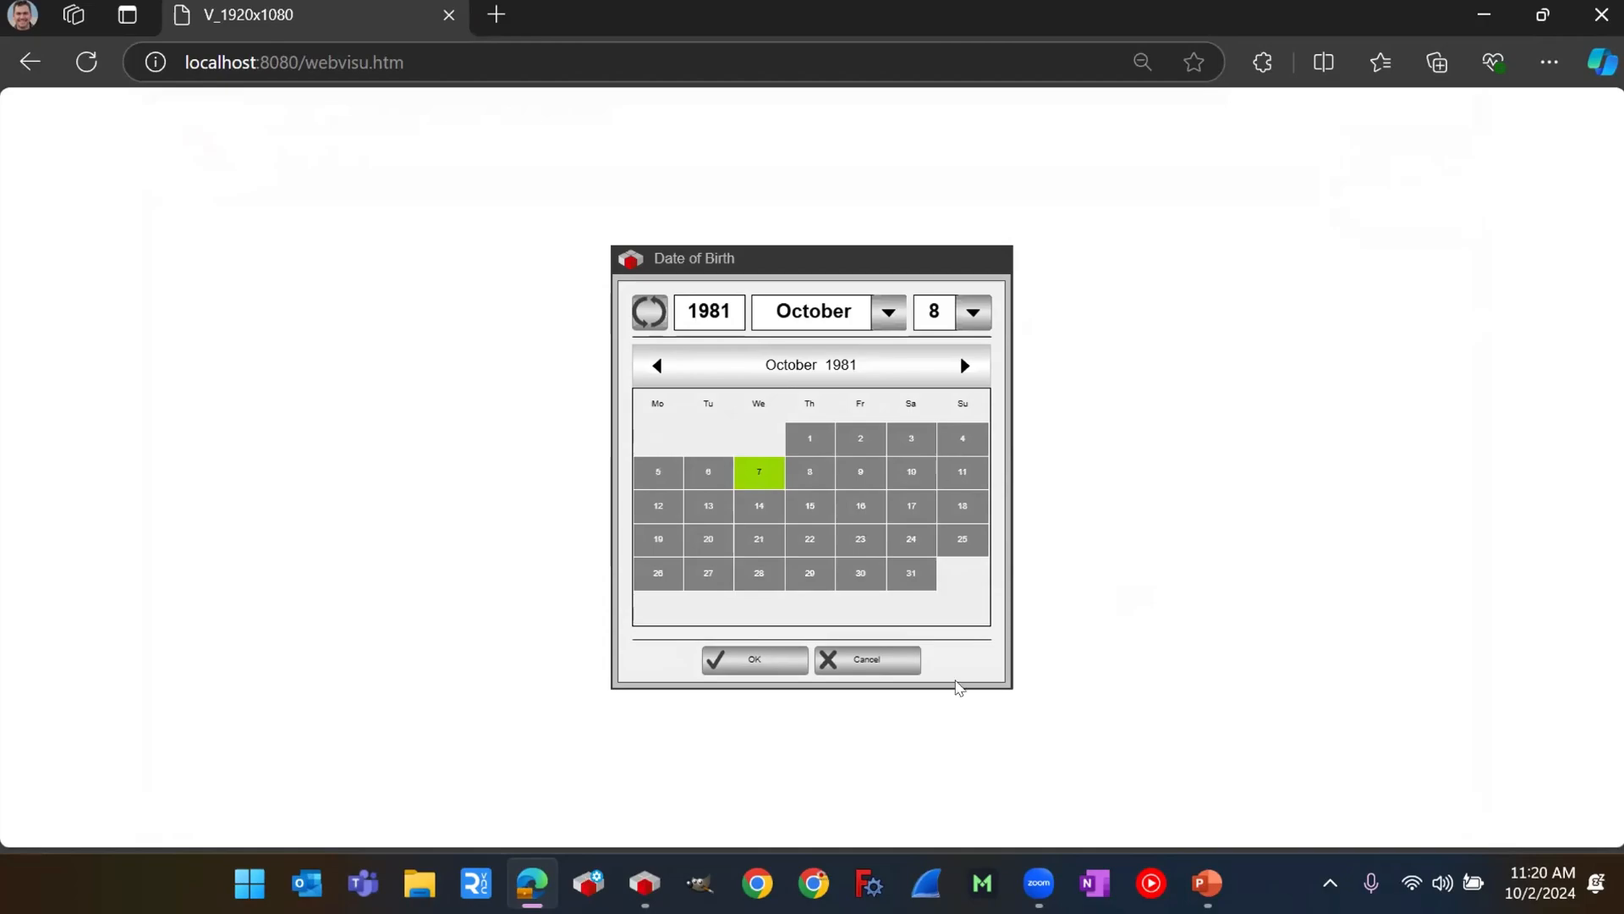
left_click(749, 662)
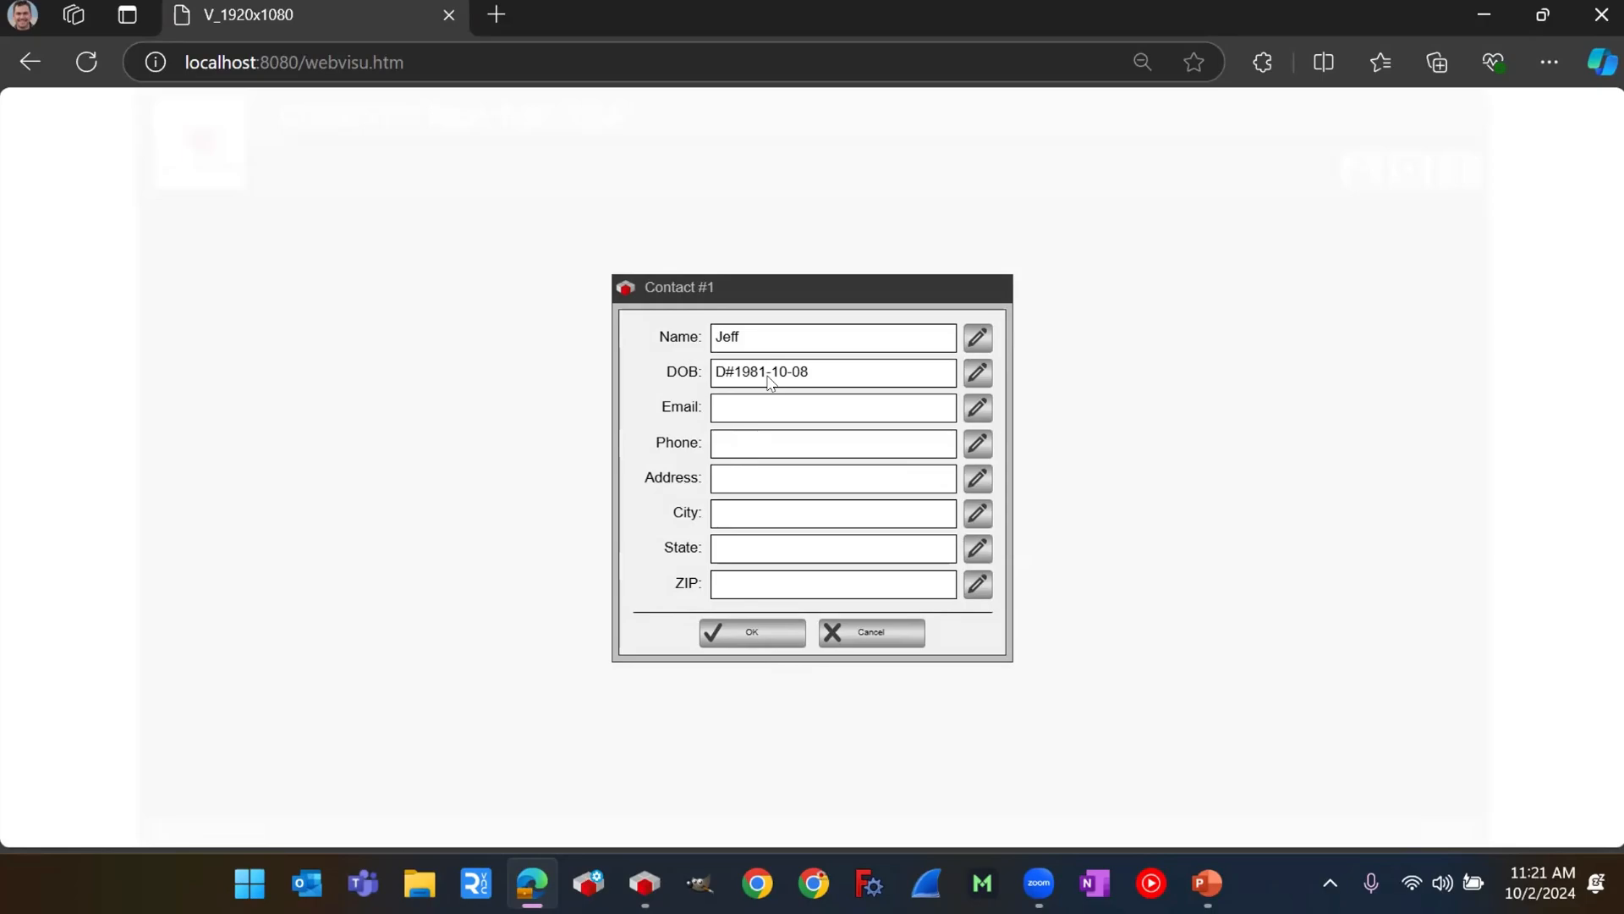
Step: Show the phone keypad and the on-screen keyboards for address, name and email, cancelling each, and close the contact dialog
left_click(760, 417)
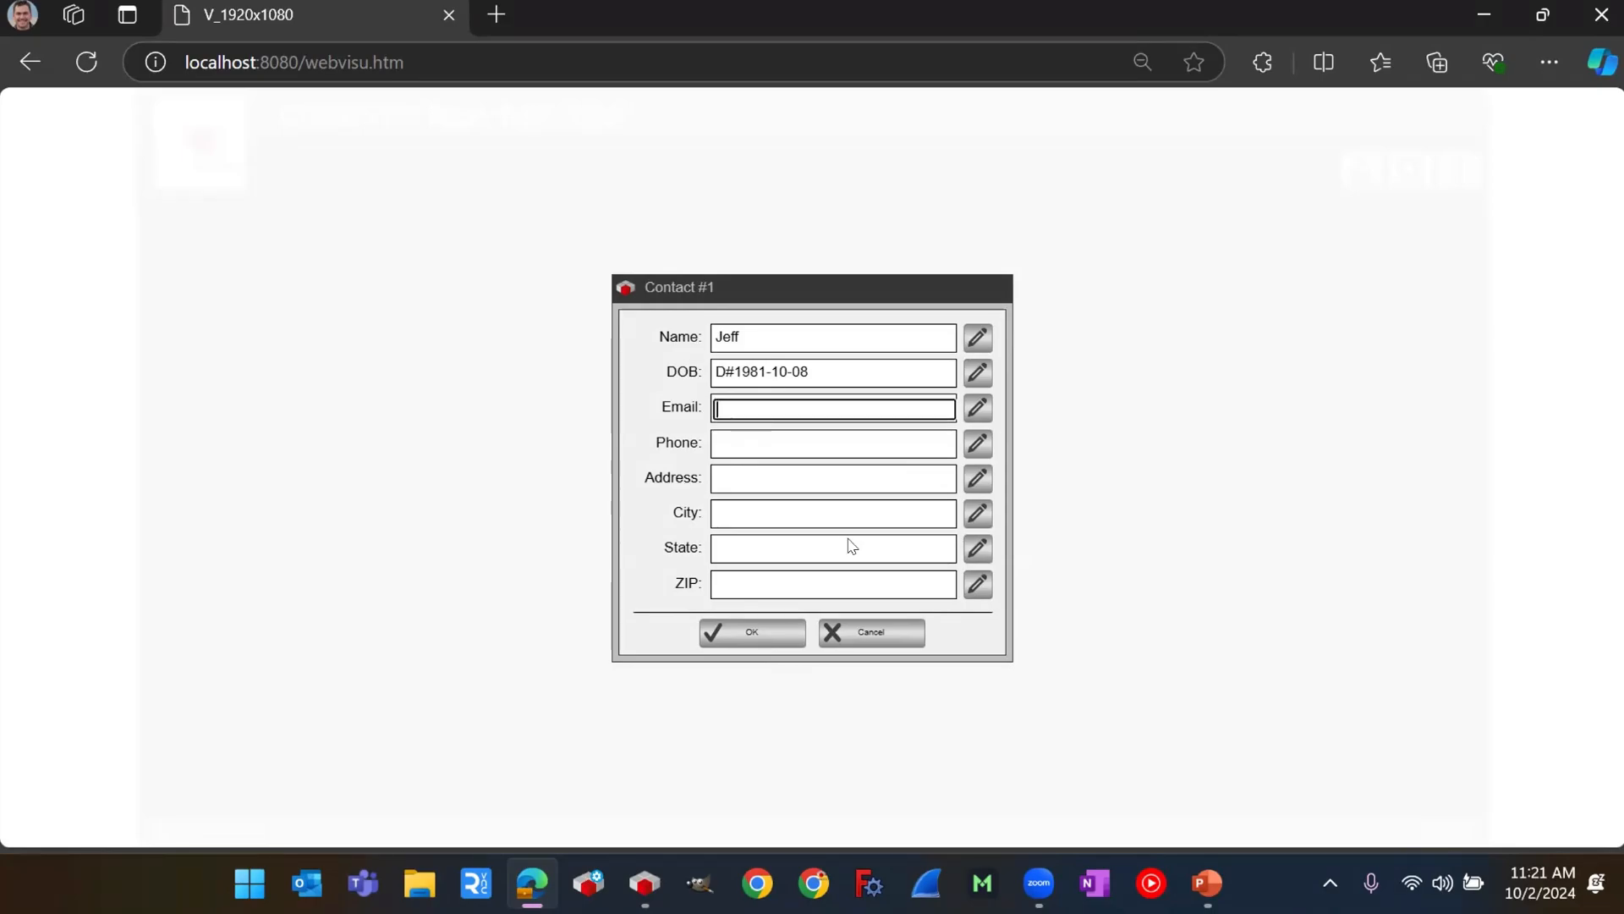
left_click(979, 444)
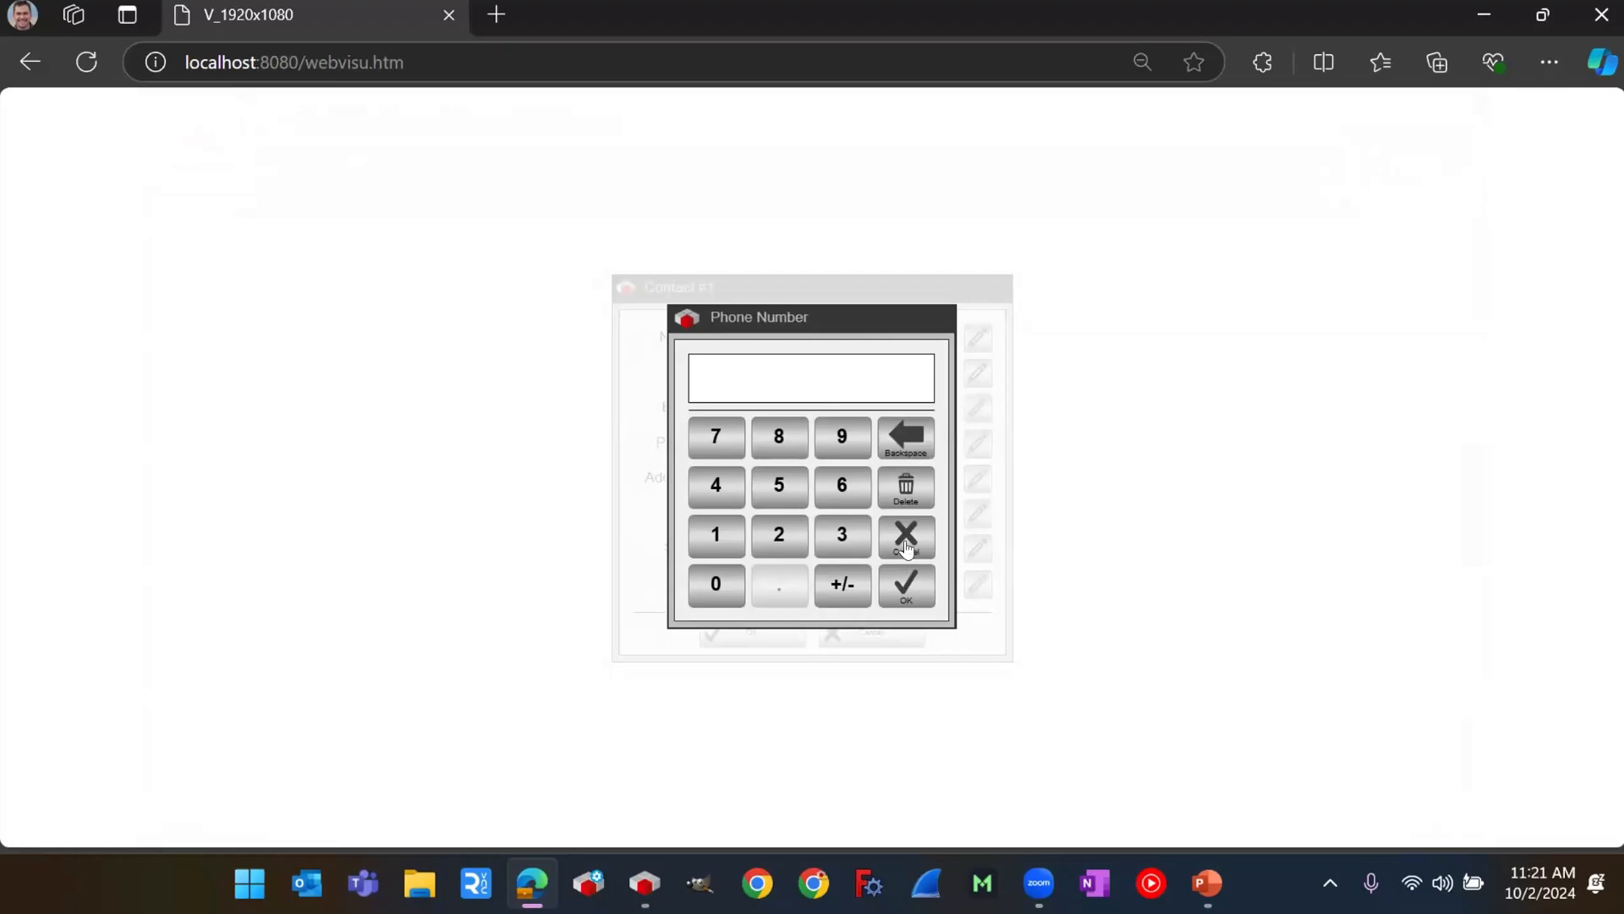
left_click(909, 548)
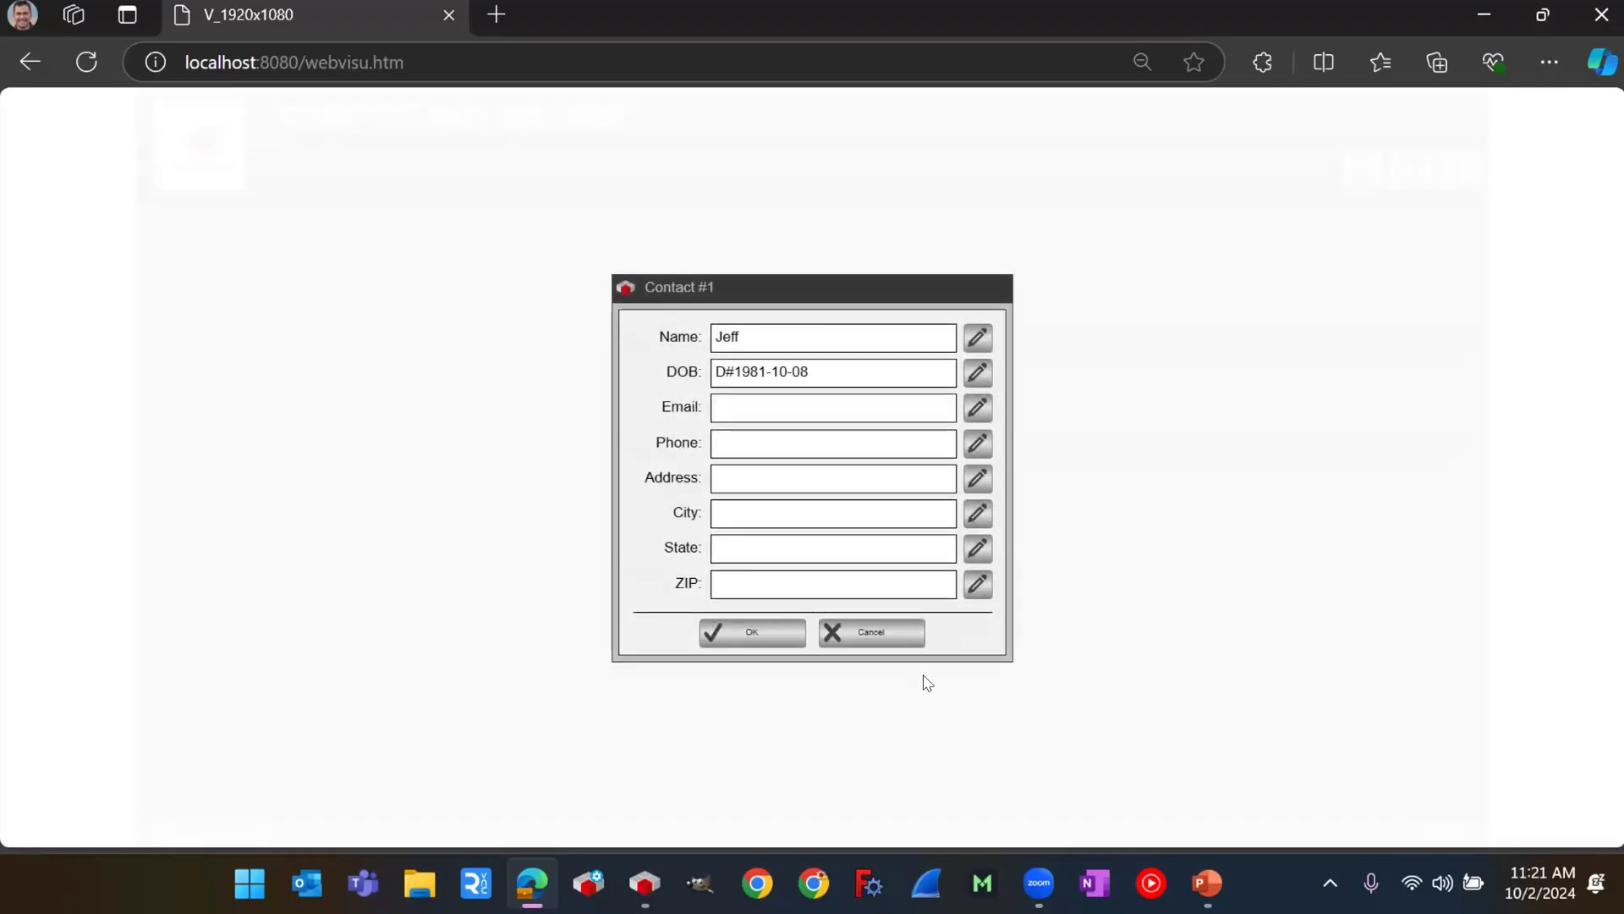
left_click(981, 480)
left_click(1155, 561)
left_click(978, 338)
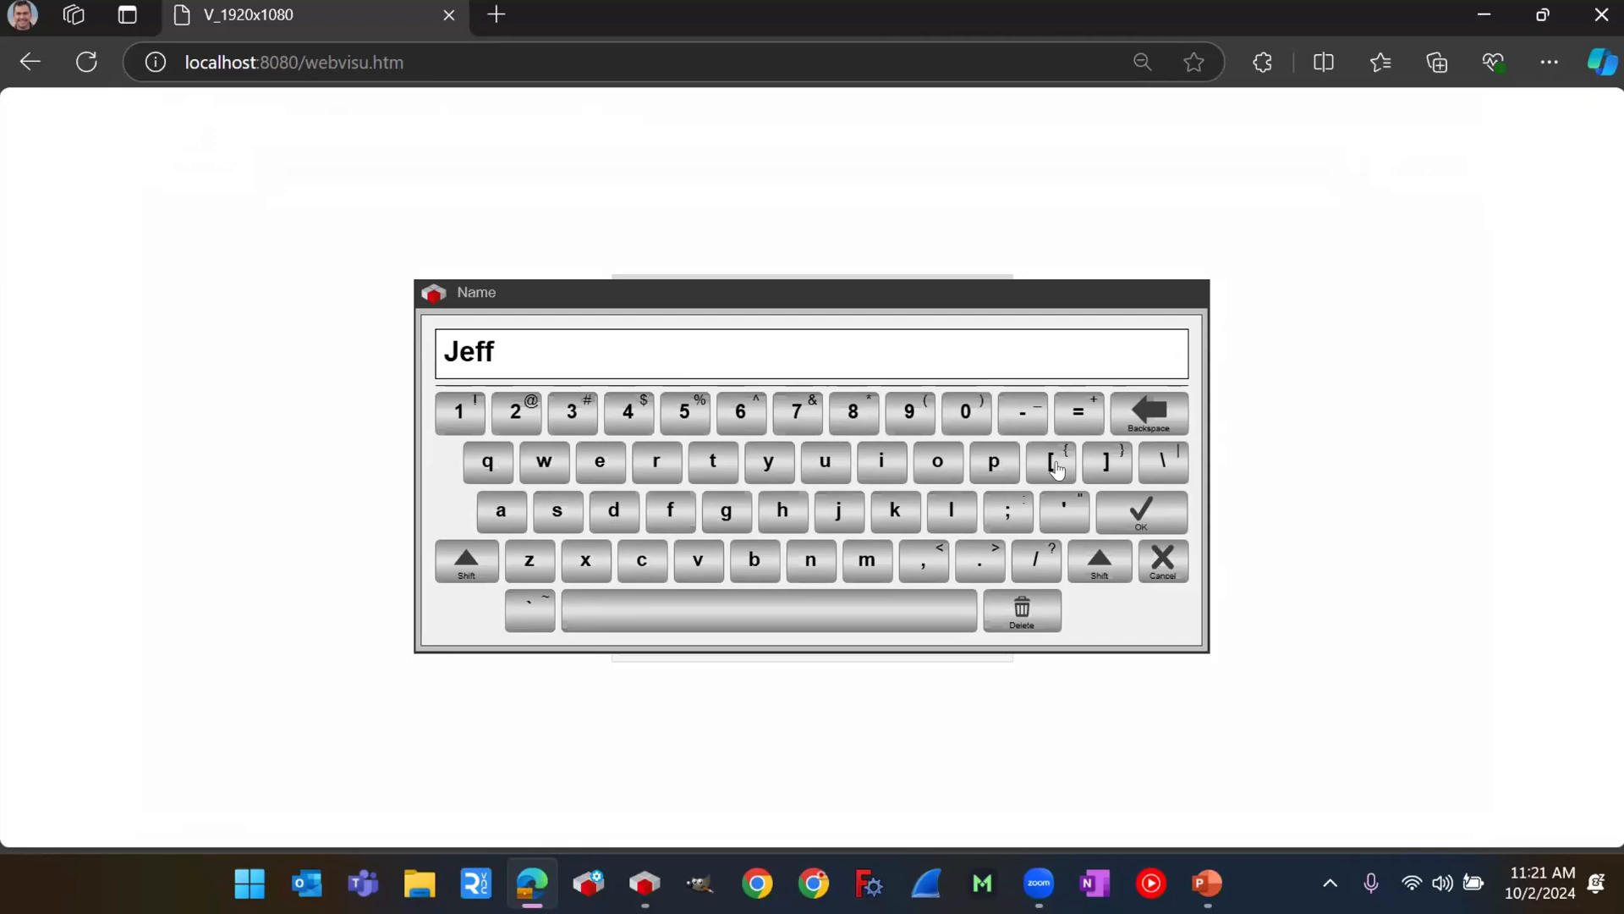
left_click(1163, 560)
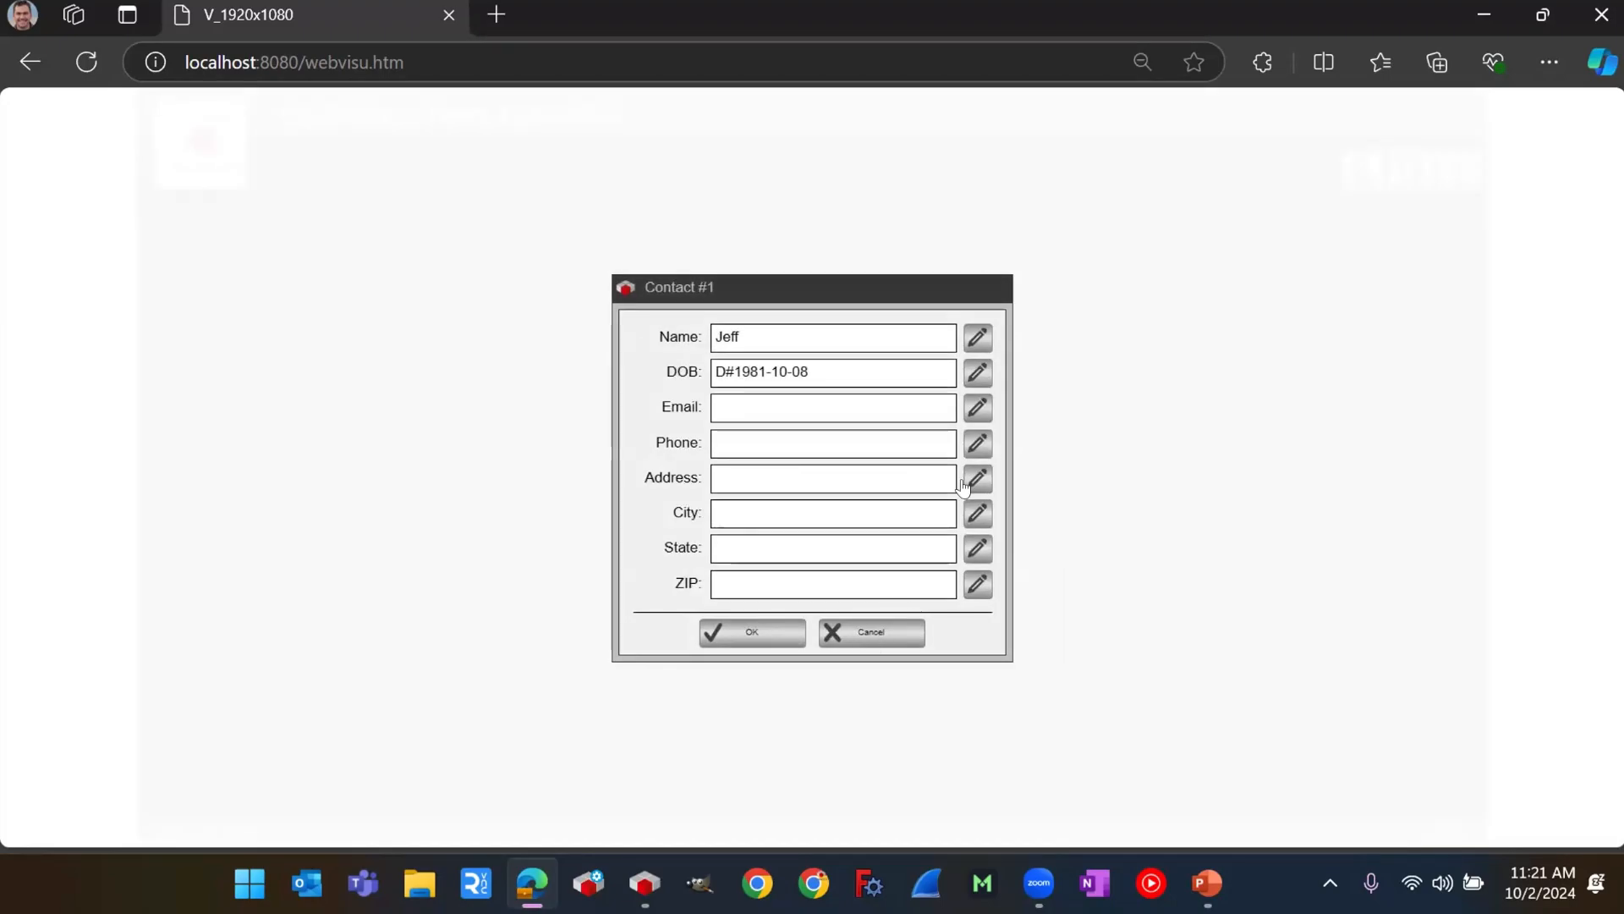
left_click(972, 416)
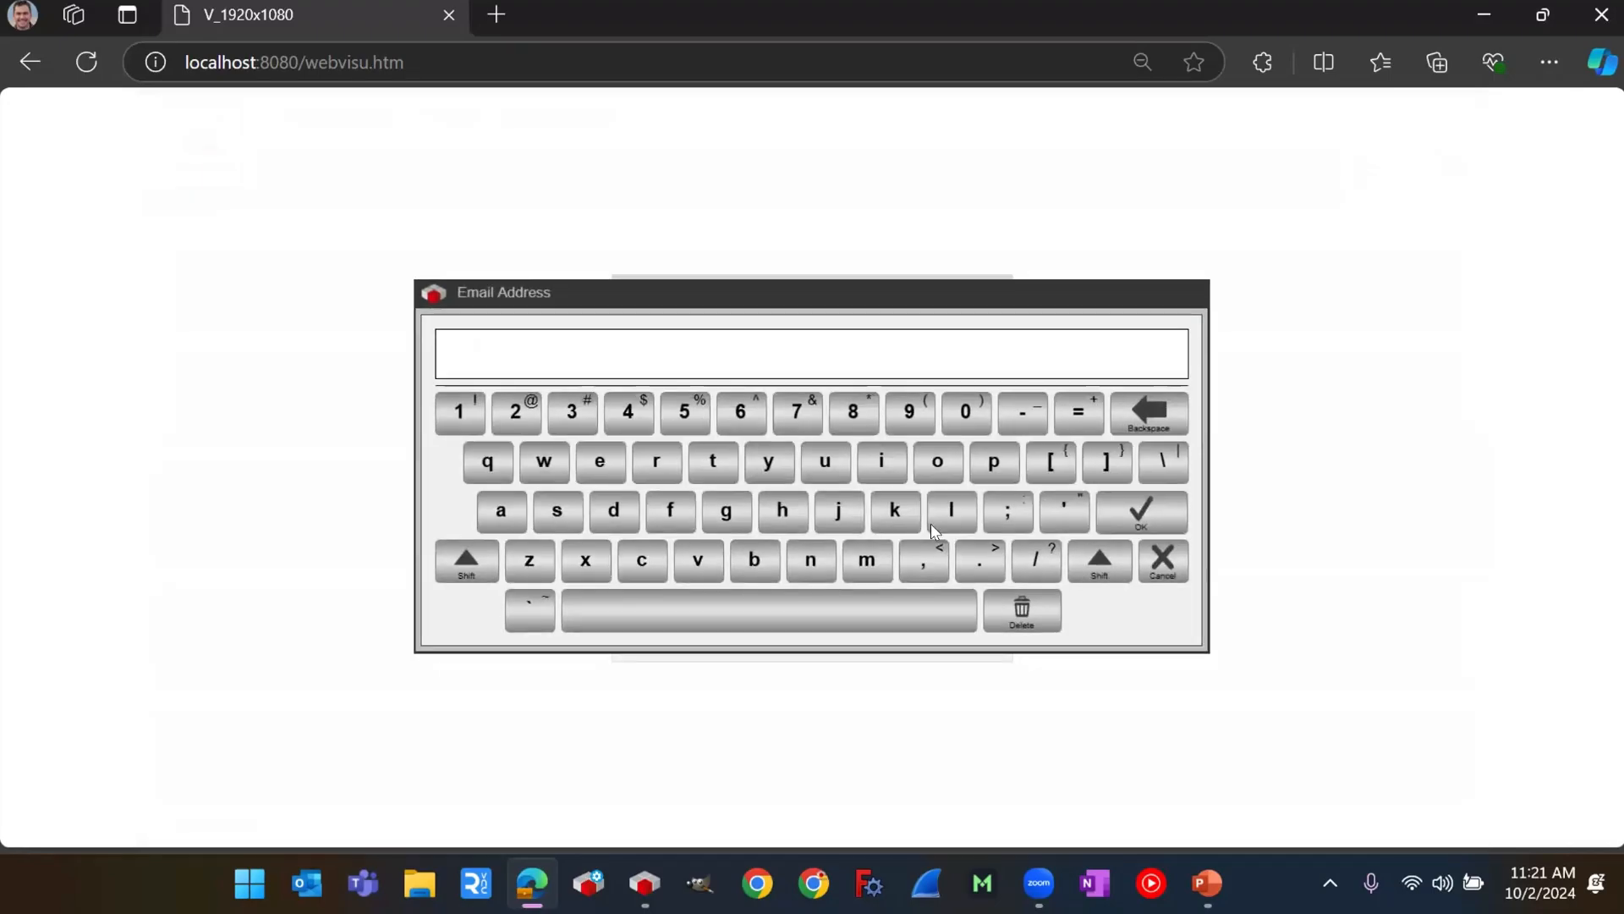
left_click(1156, 569)
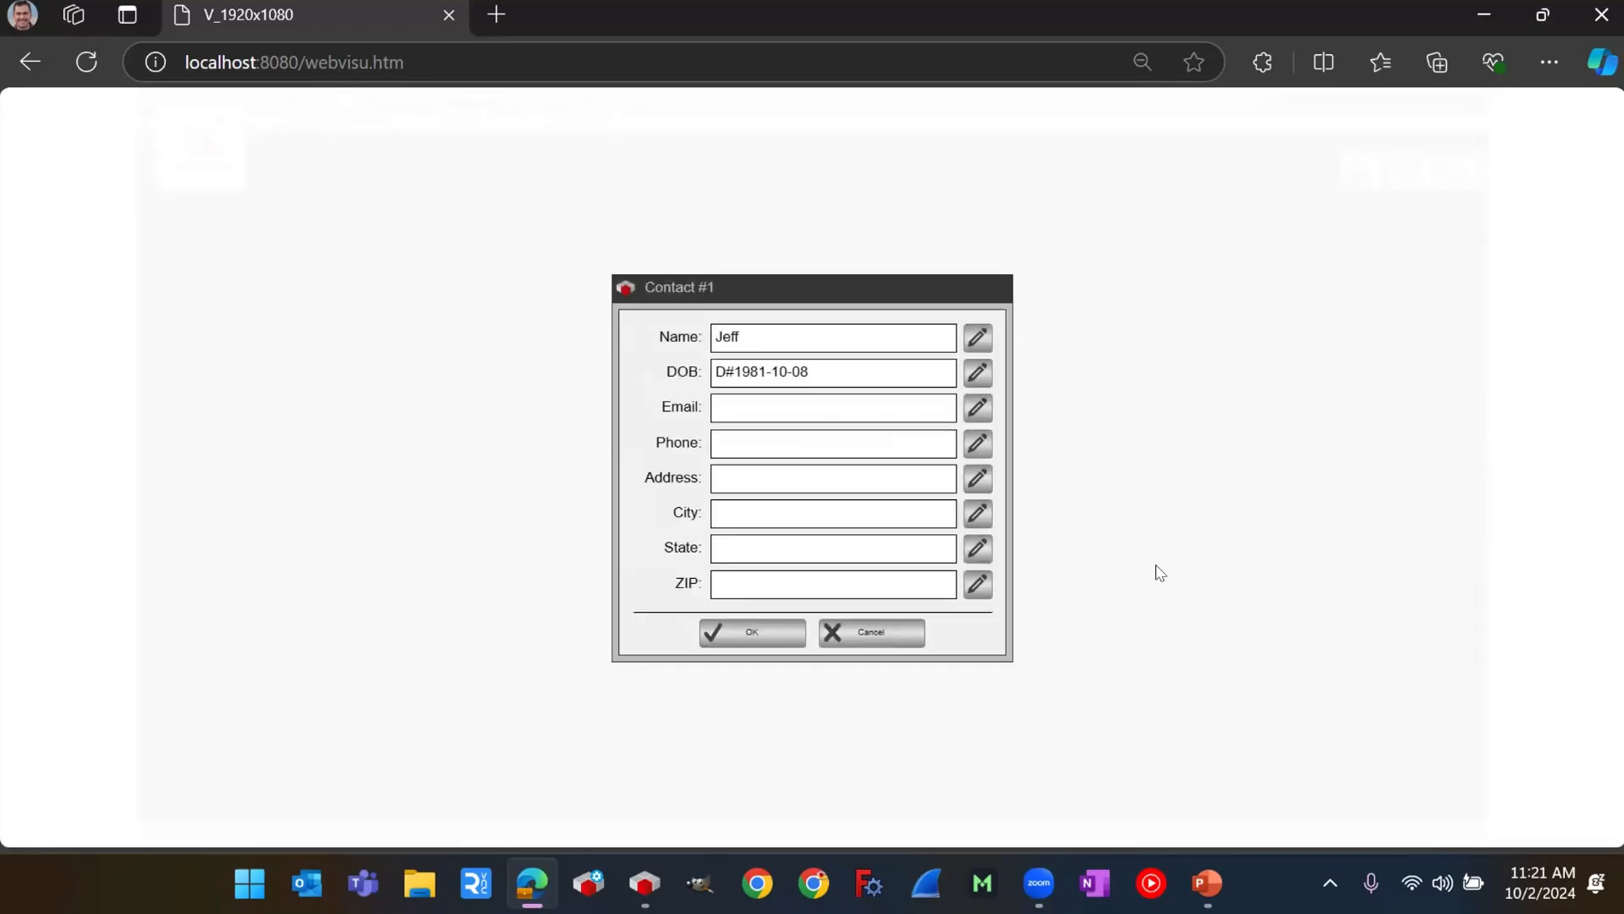
left_click(878, 643)
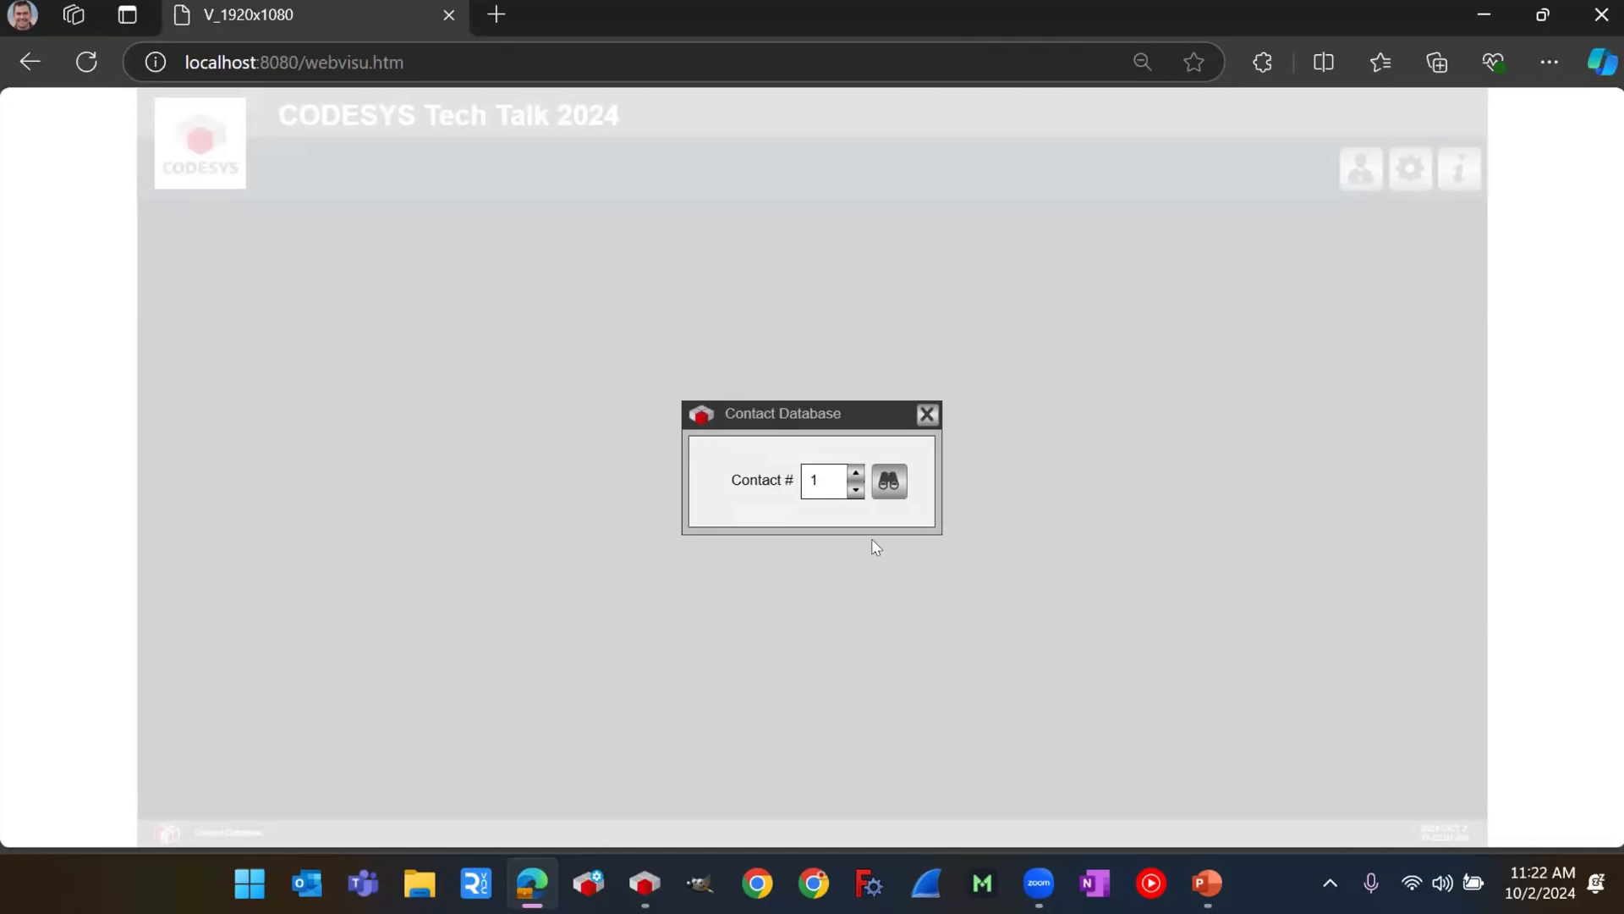
Step: Switch to the CustomDialogs project in CODESYS and open the V_1920x1080 visualization from the Visu folder
mouse_move(645, 883)
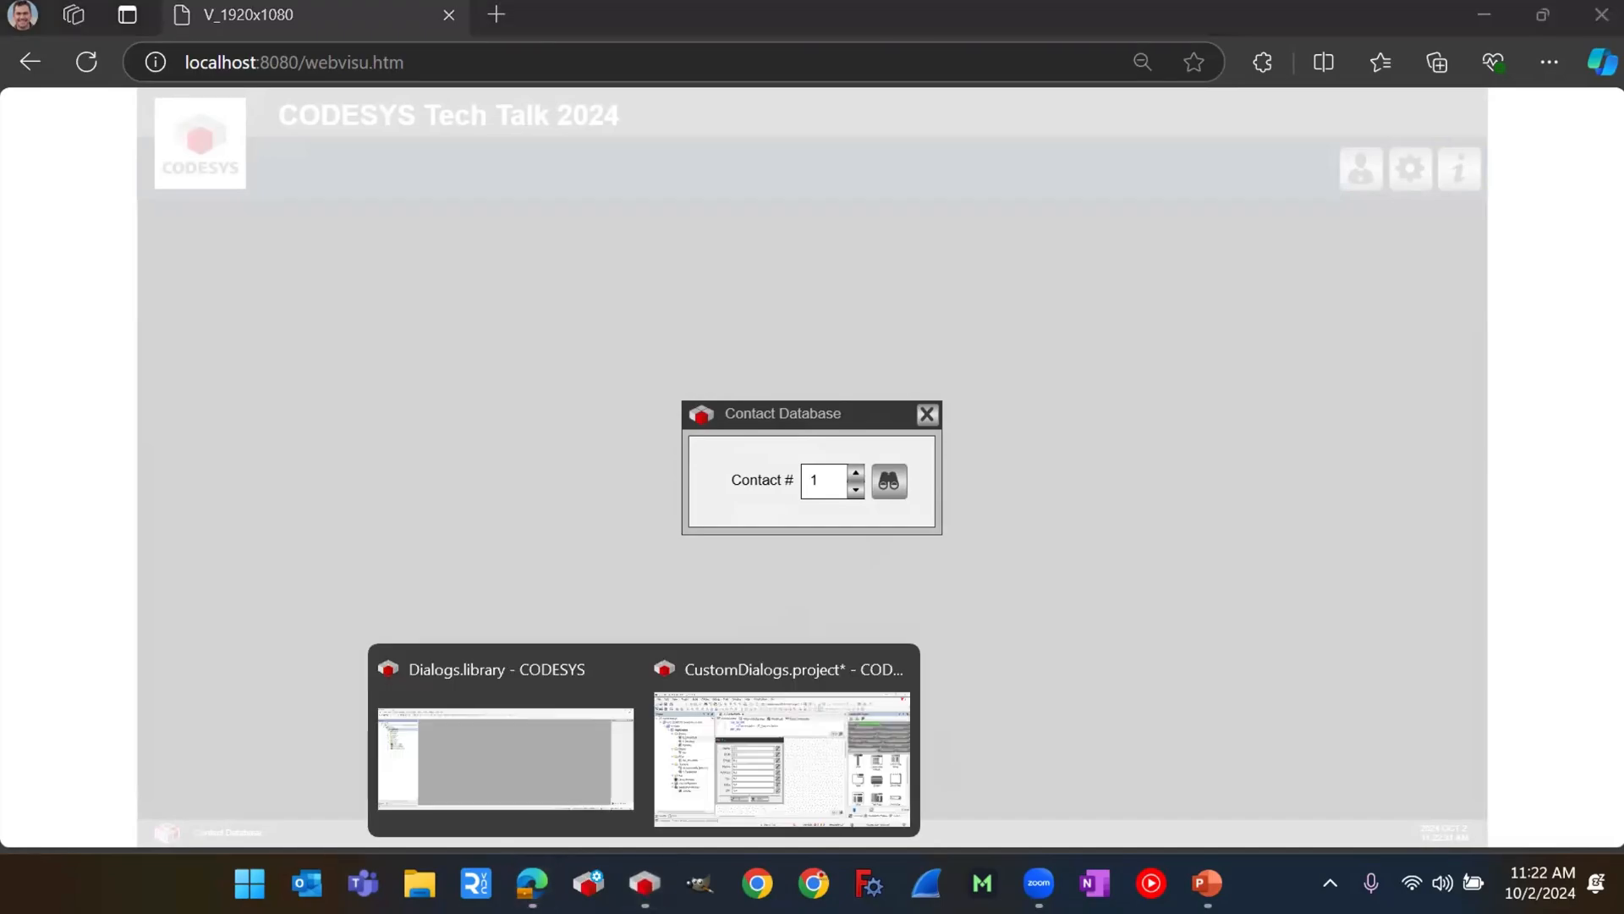
left_click(782, 757)
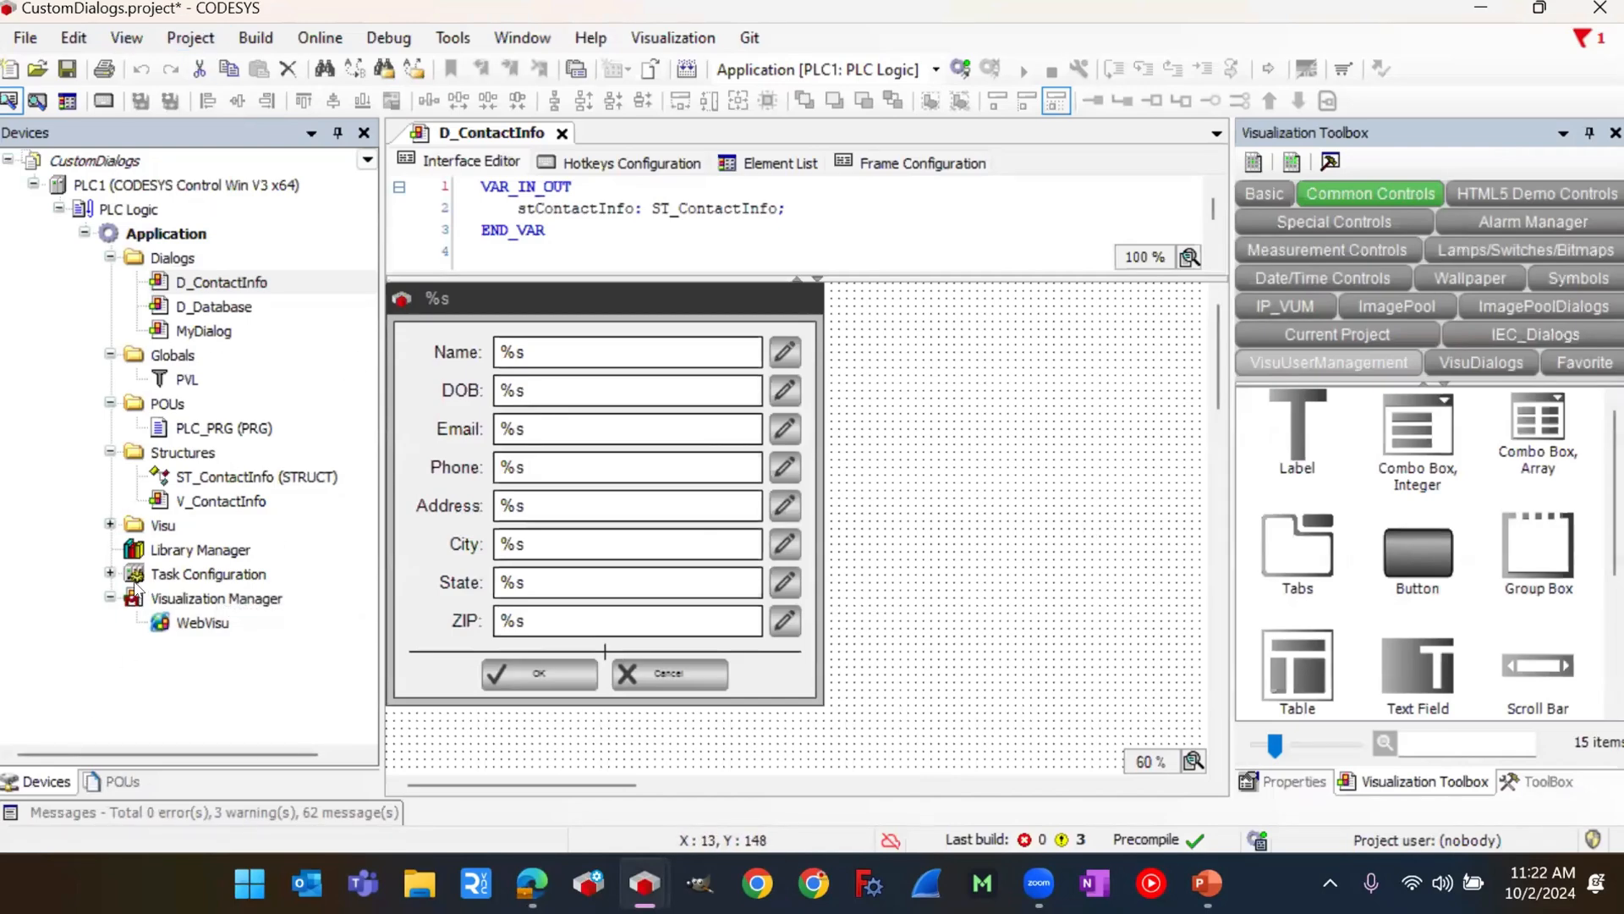
left_click(110, 525)
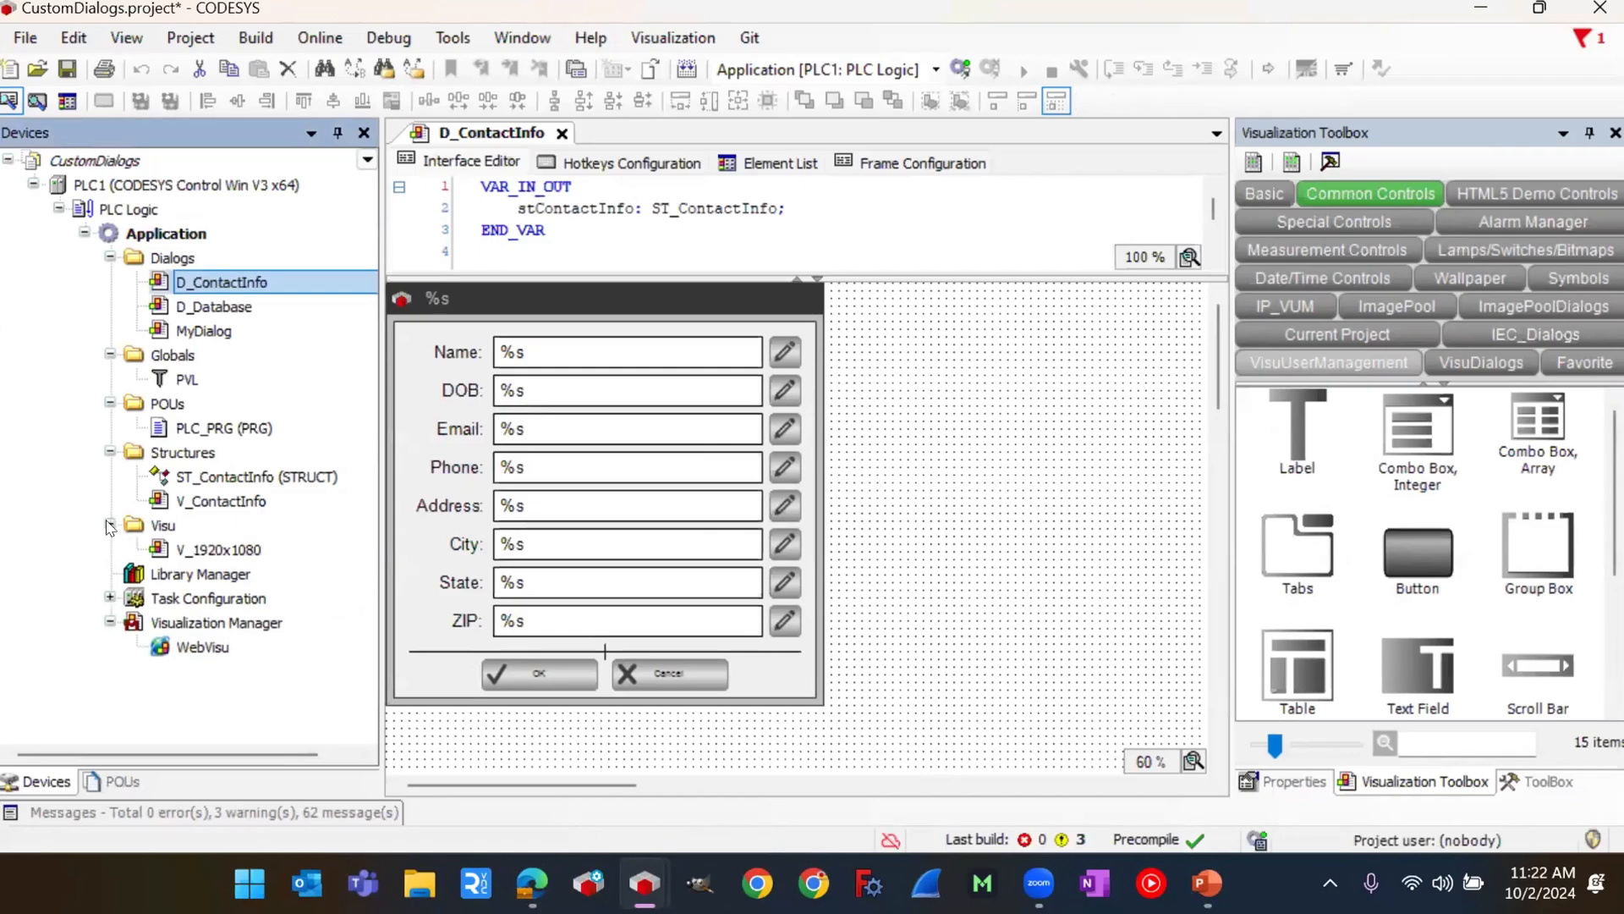
double_click(222, 550)
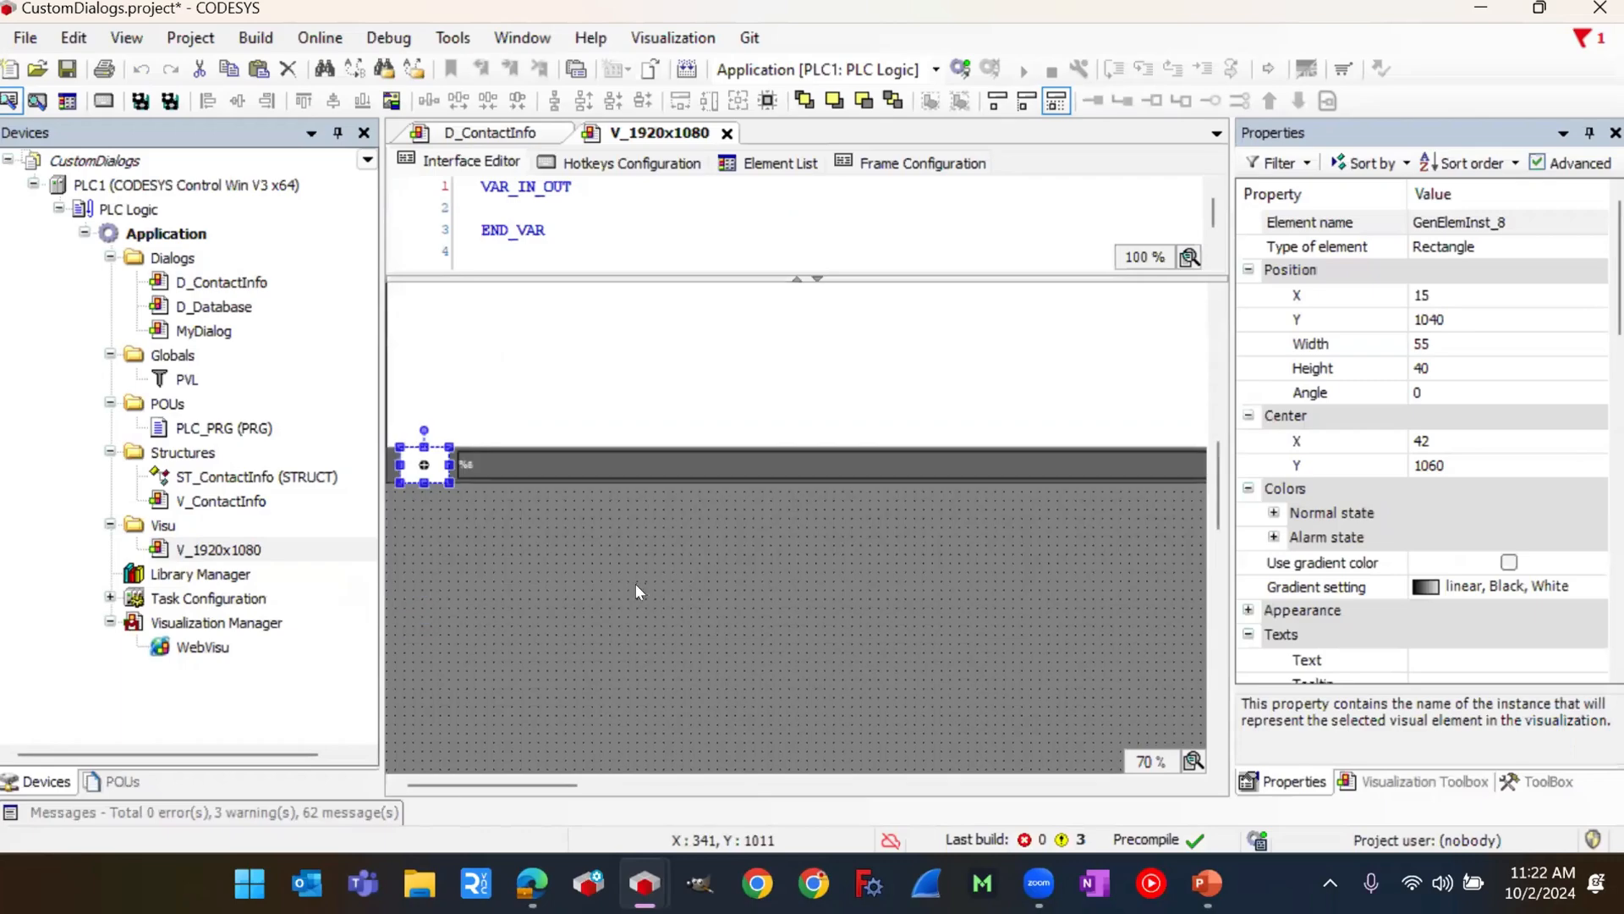
Step: Examine the Open Dialog action for D_Database in the small footer rectangle's OnMouseClick configuration, and close it without changes
left_click(669, 577)
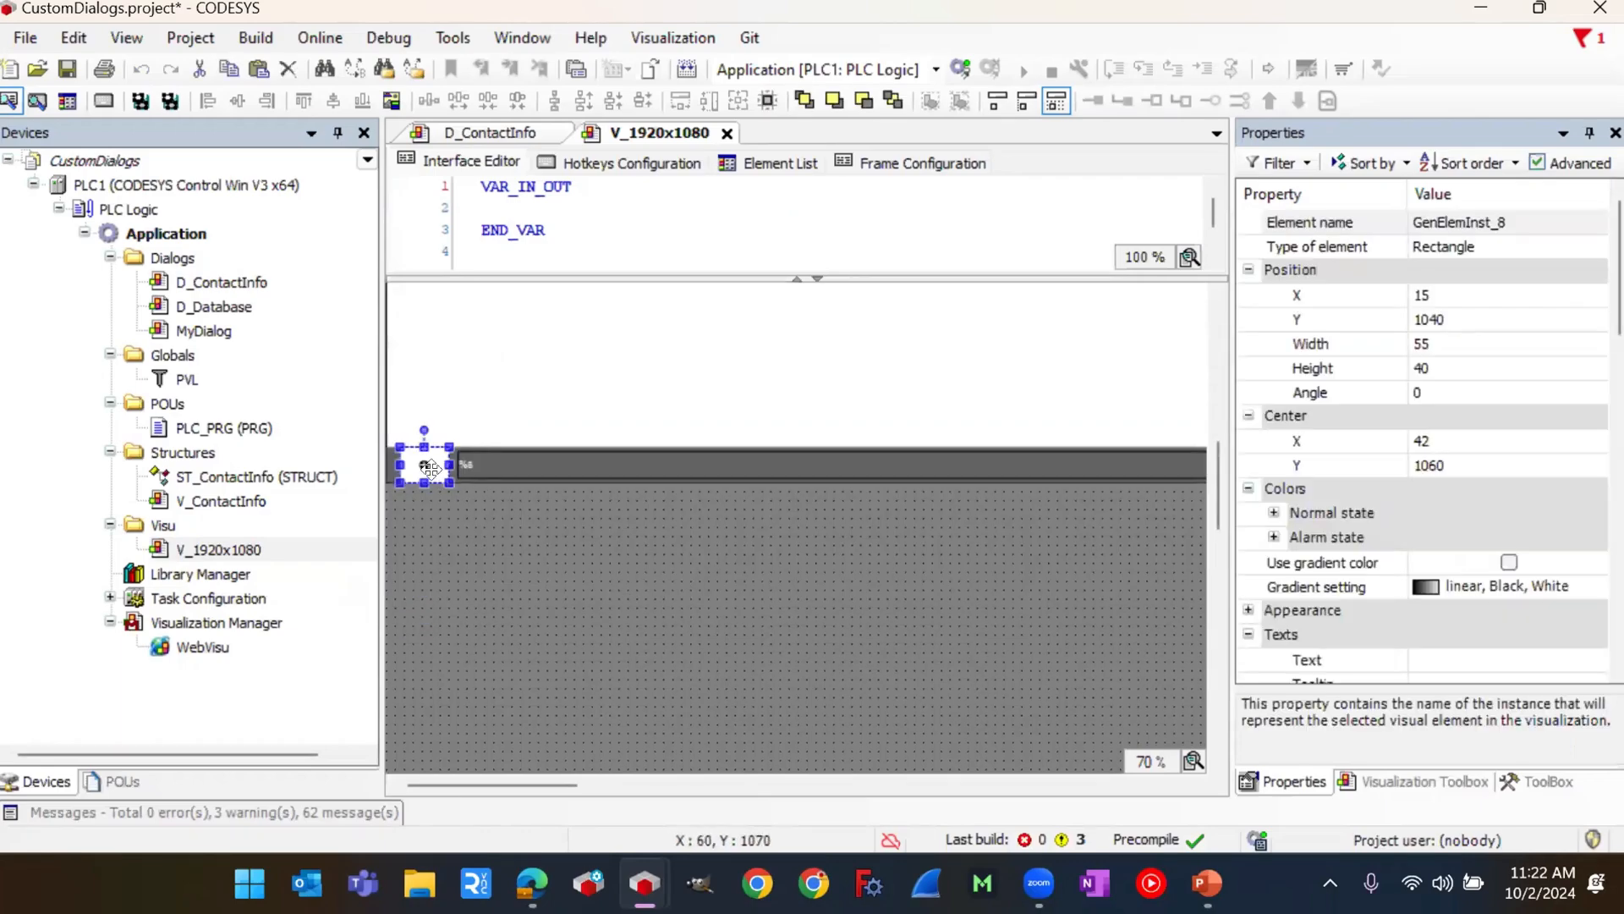
scroll(1426, 549, "down", 6)
scroll(1426, 549, "down", 7)
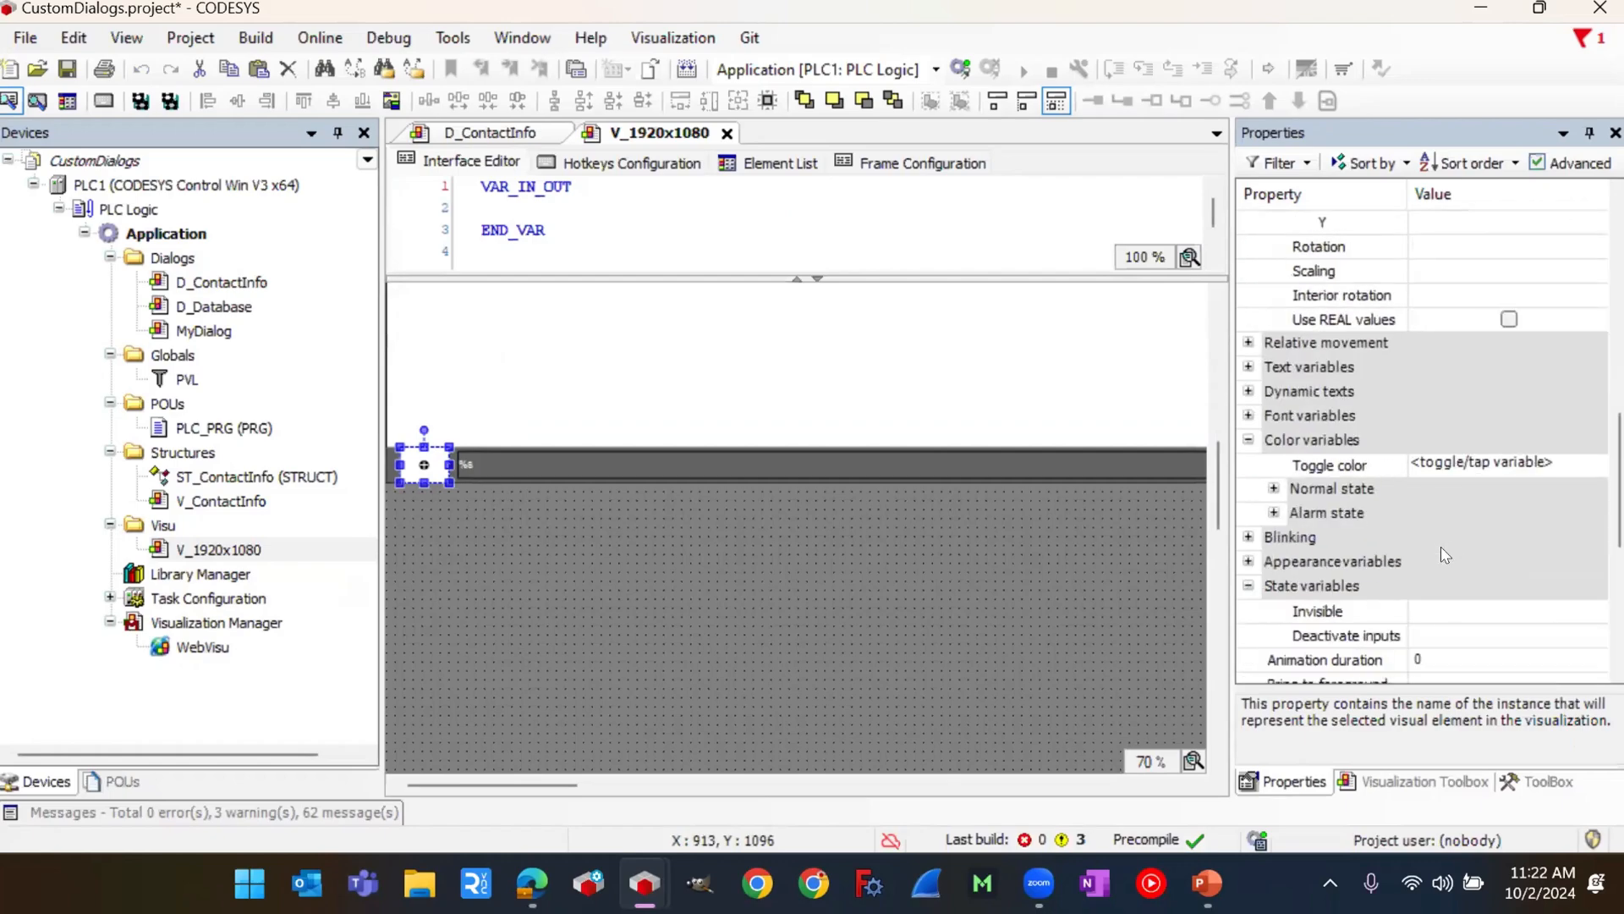
left_click(1430, 540)
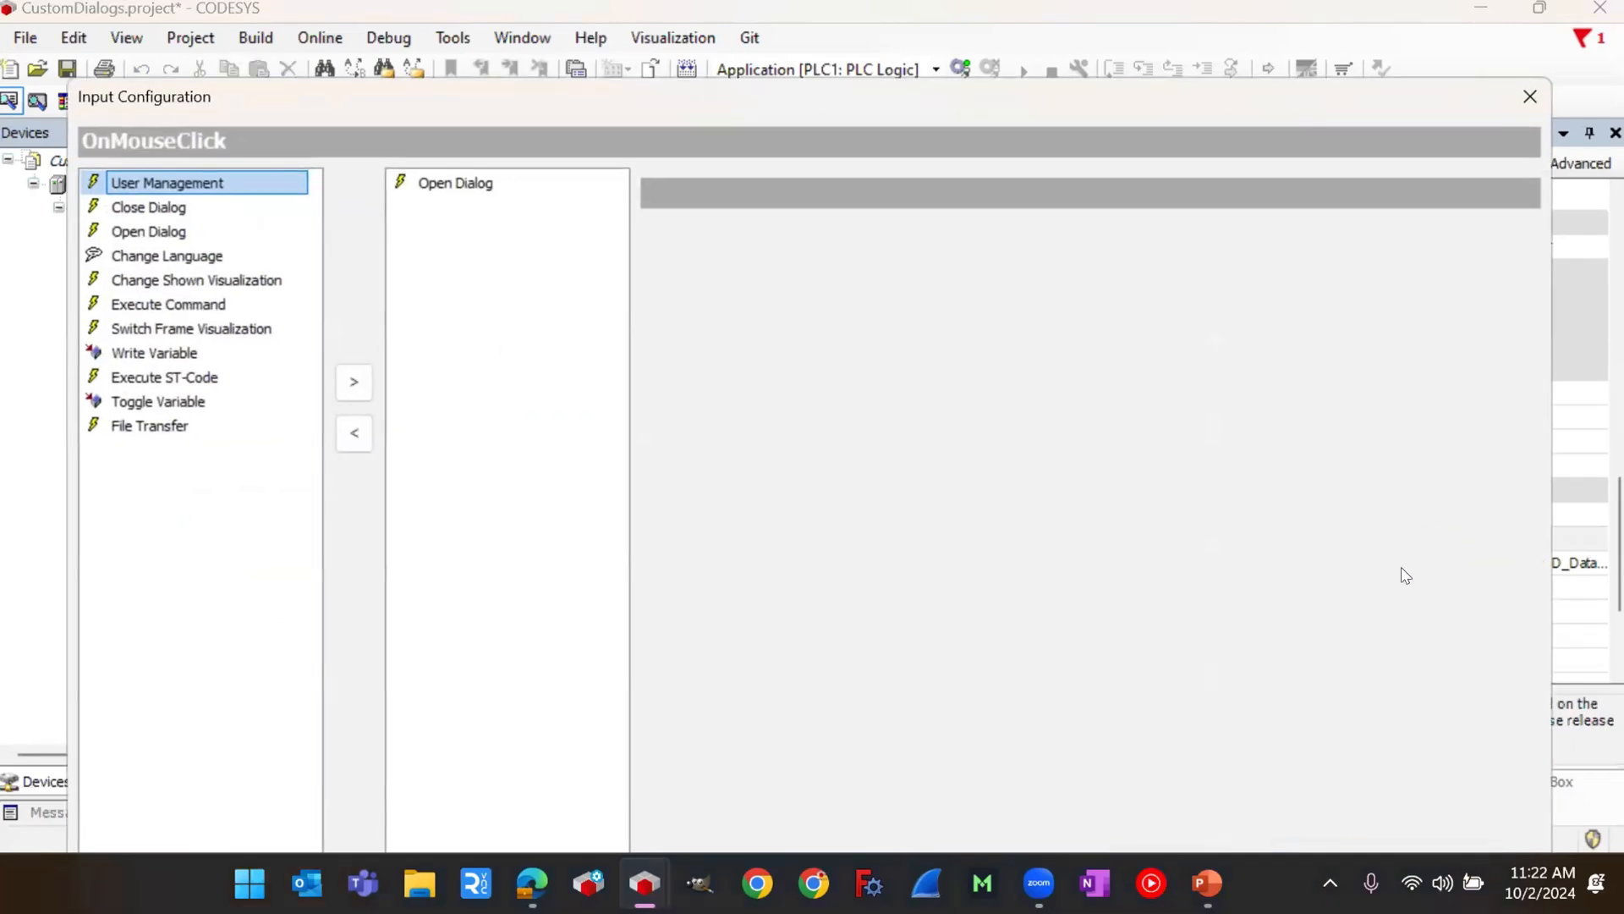
left_click(204, 232)
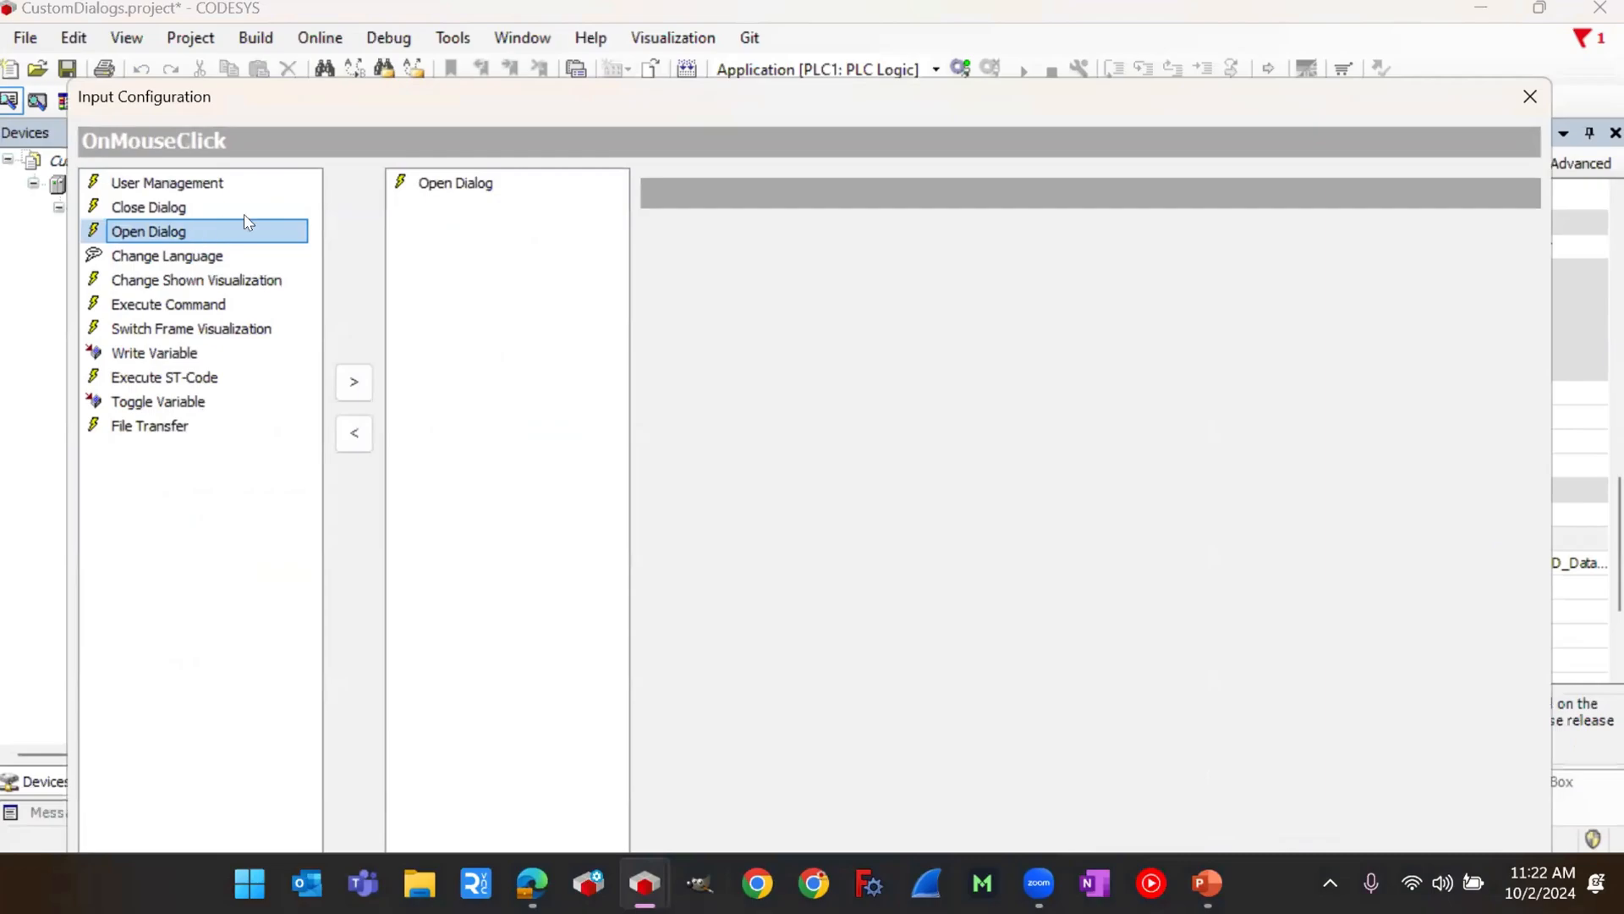
left_click(457, 184)
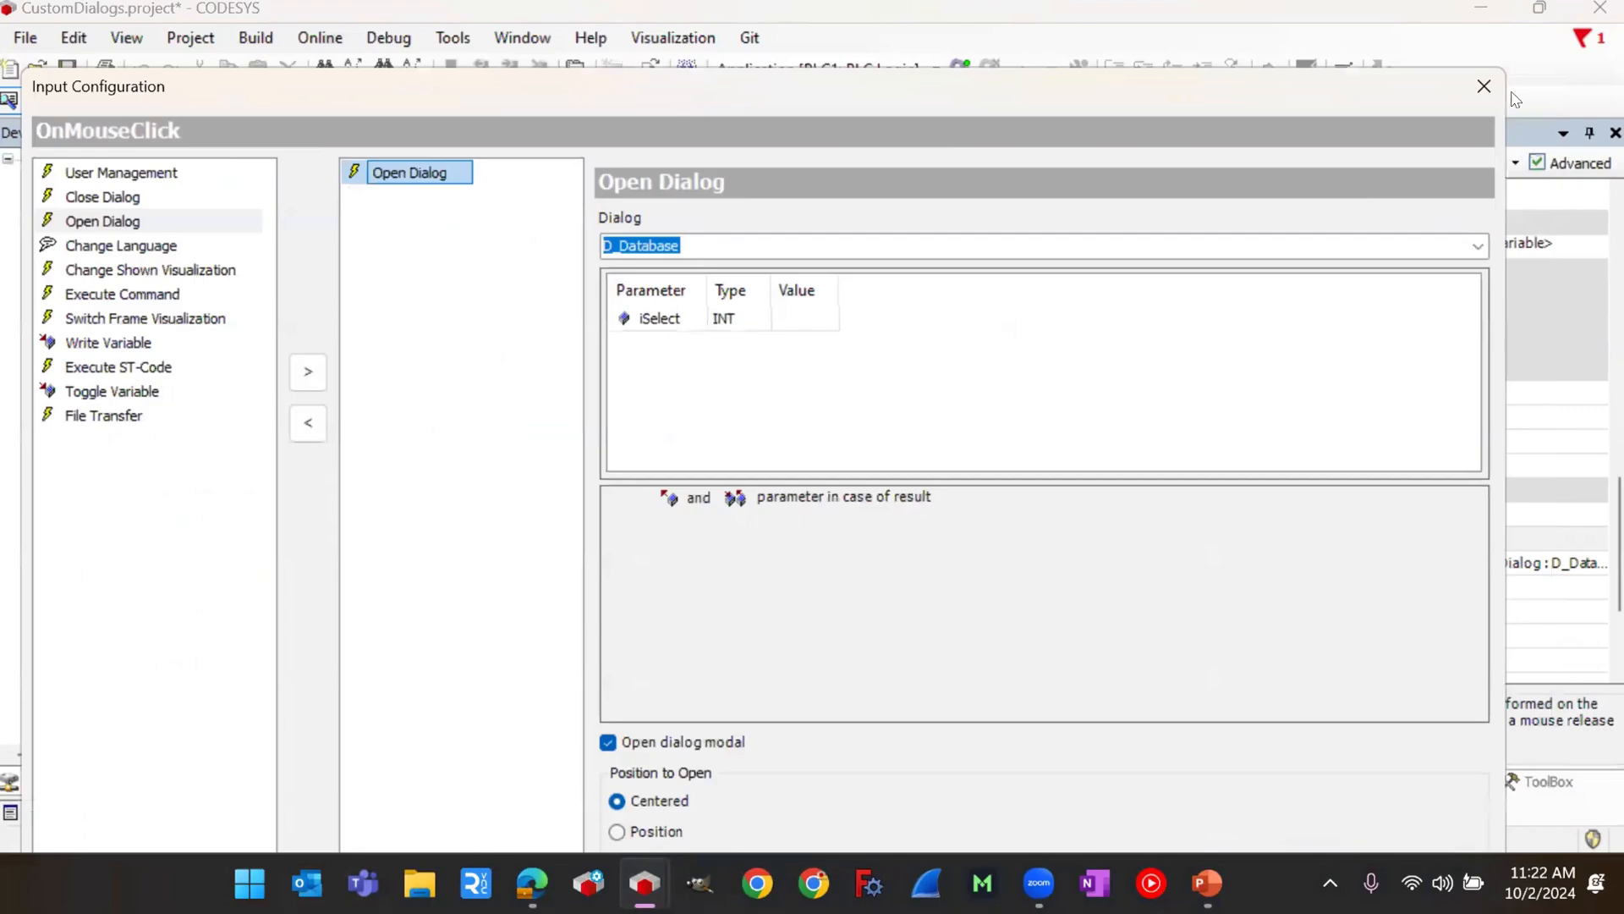
left_click(1530, 96)
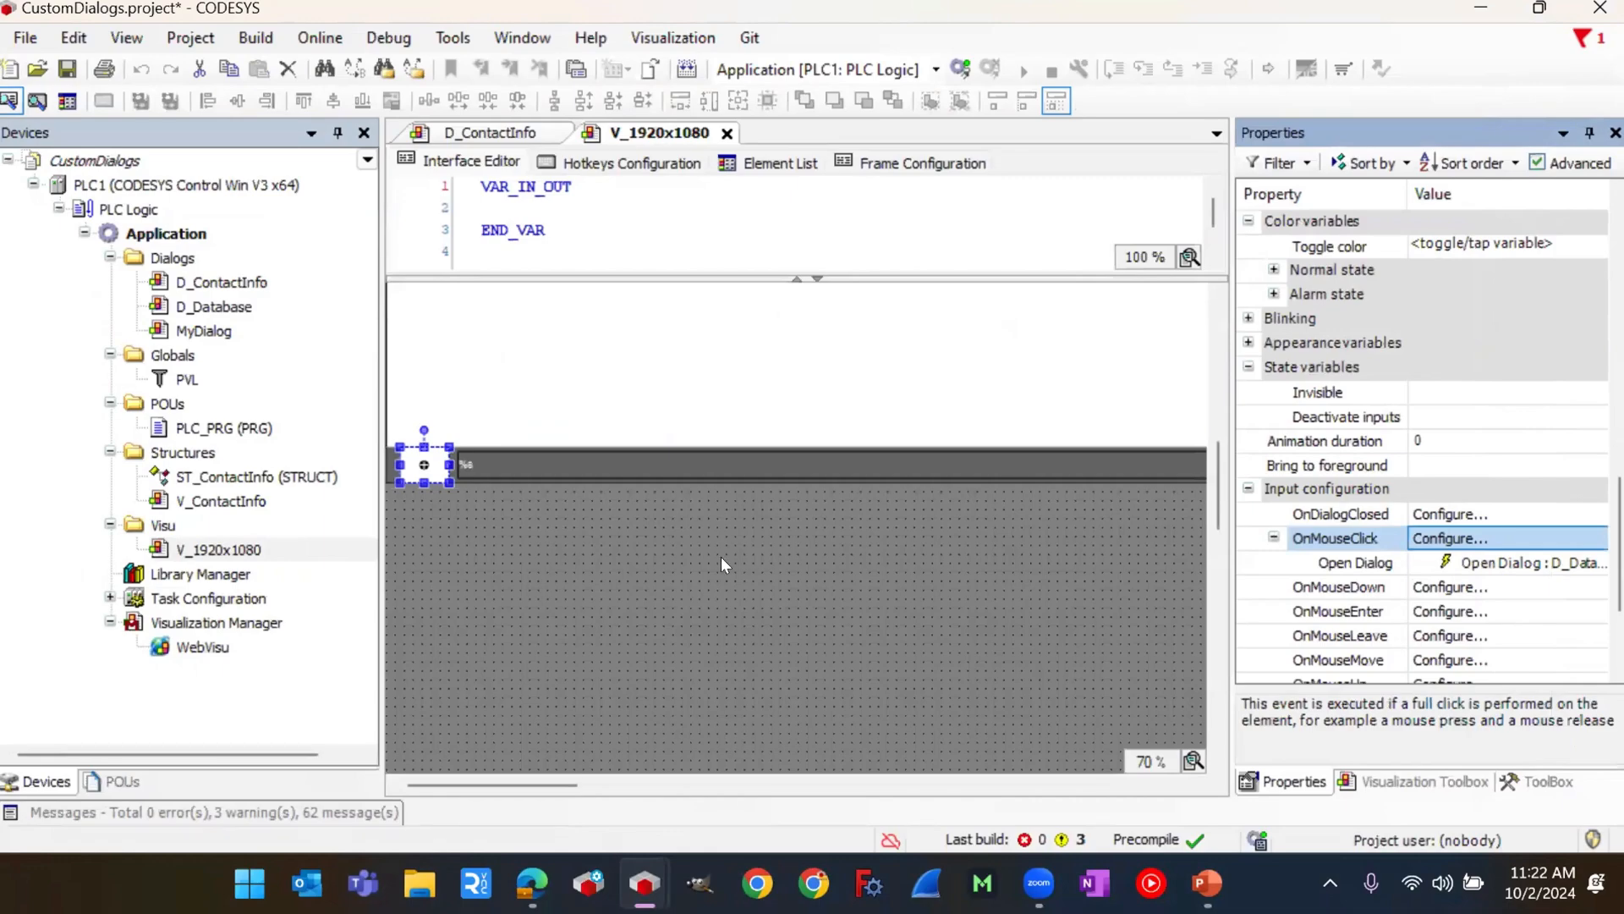
left_click(708, 580)
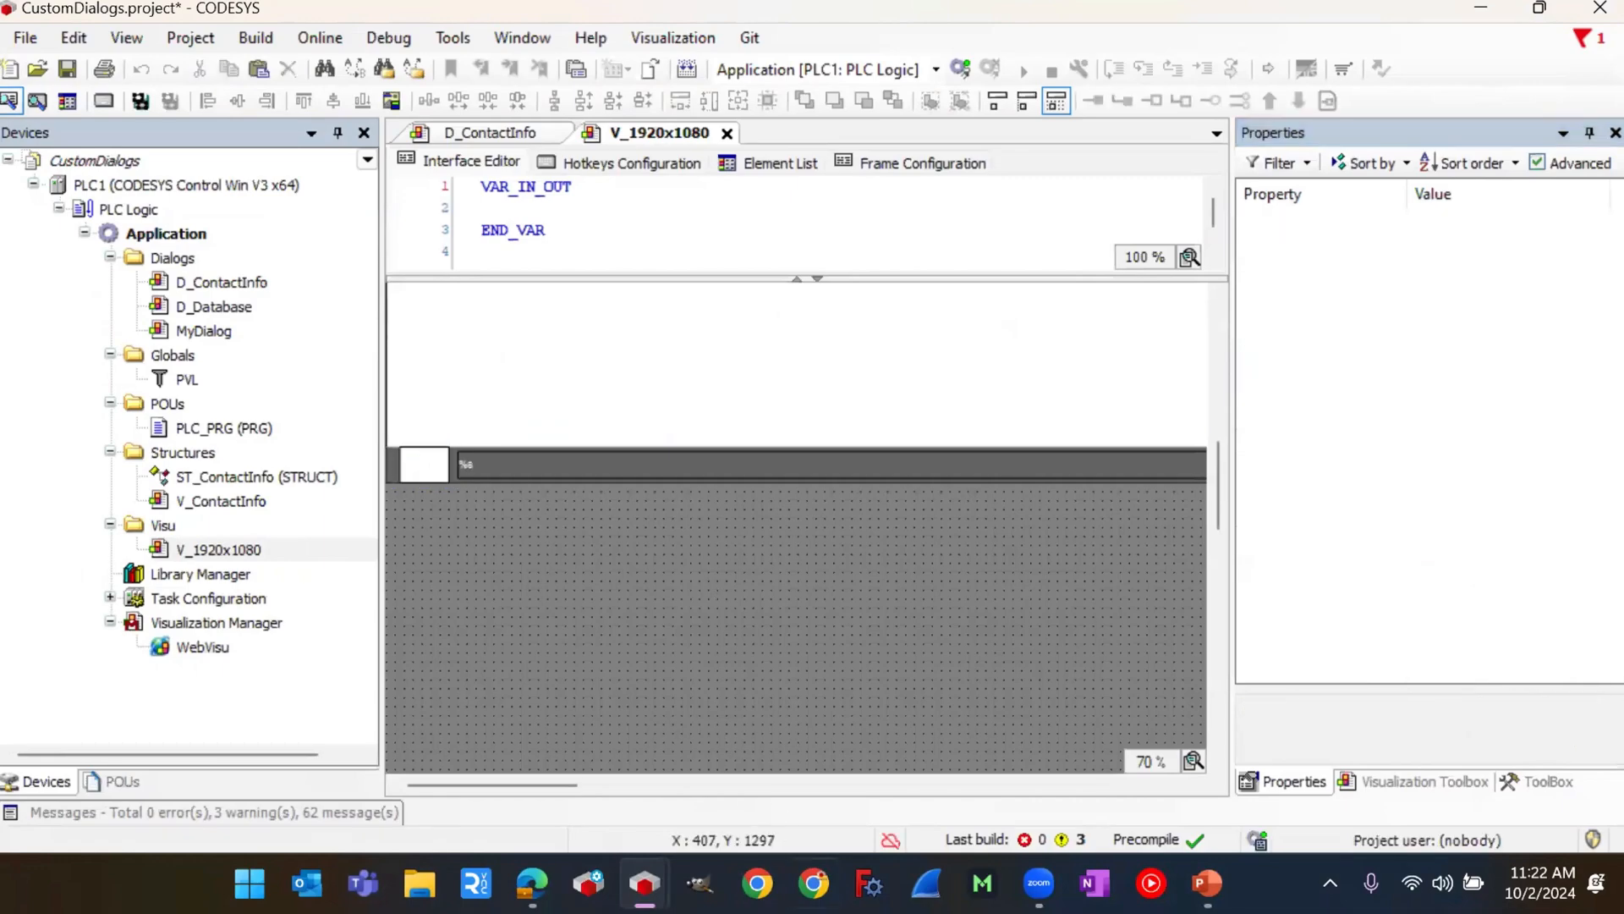
Step: Switch back to the web visualization in Edge and open the information dialog of contact 1
left_click(531, 882)
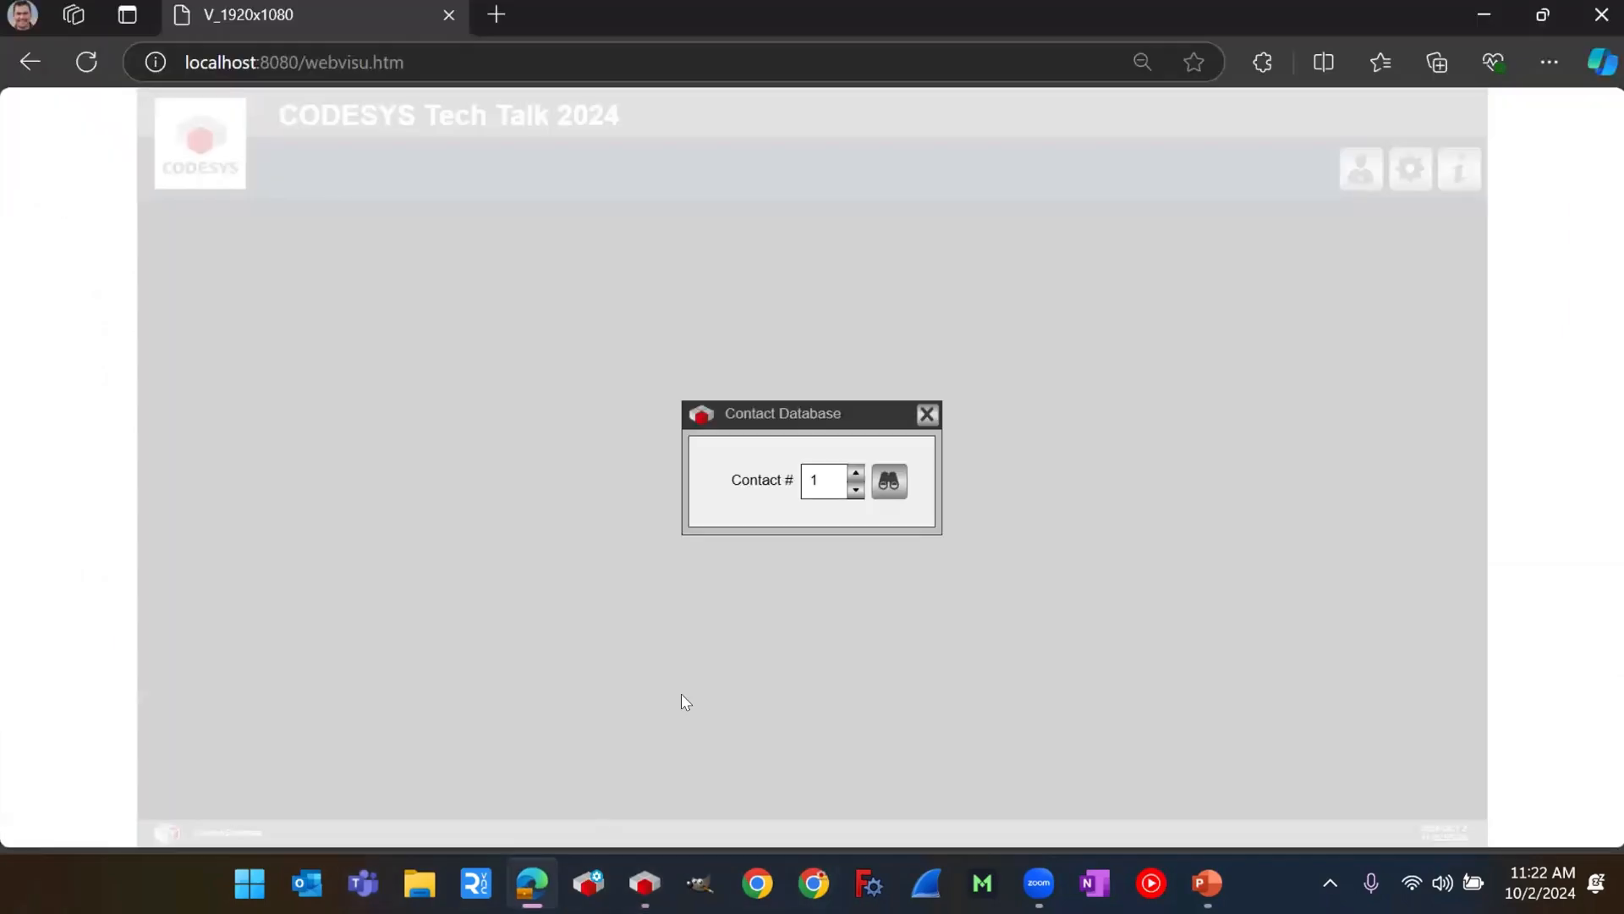
left_click(893, 485)
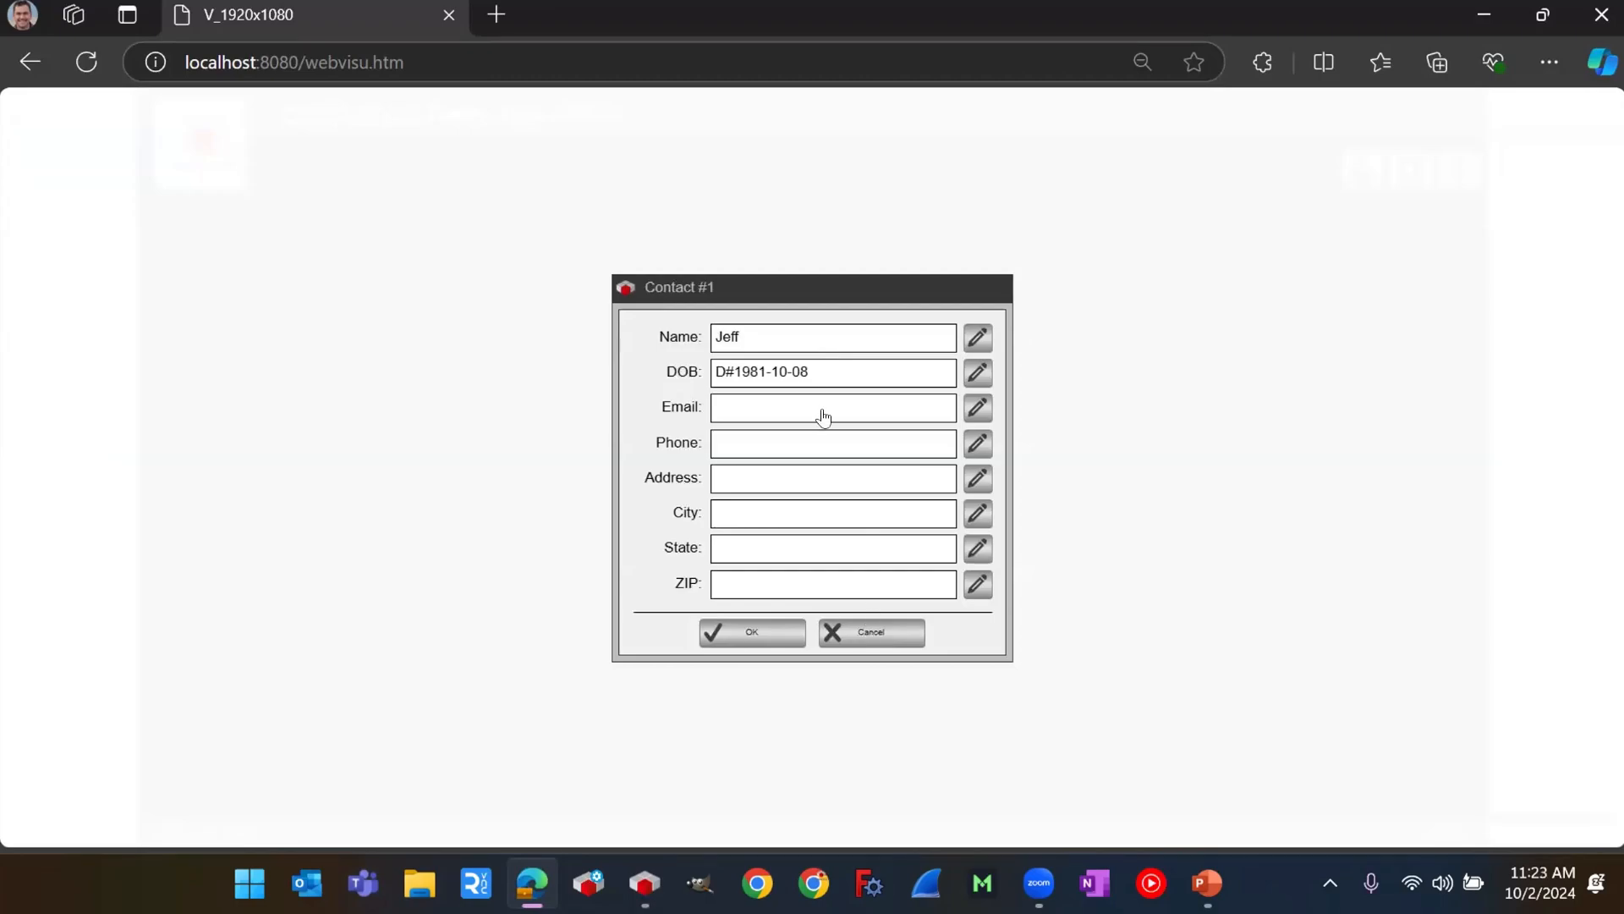
Step: Clear the contact's Name field and cancel the contact dialog to discard the edit
left_click(783, 337)
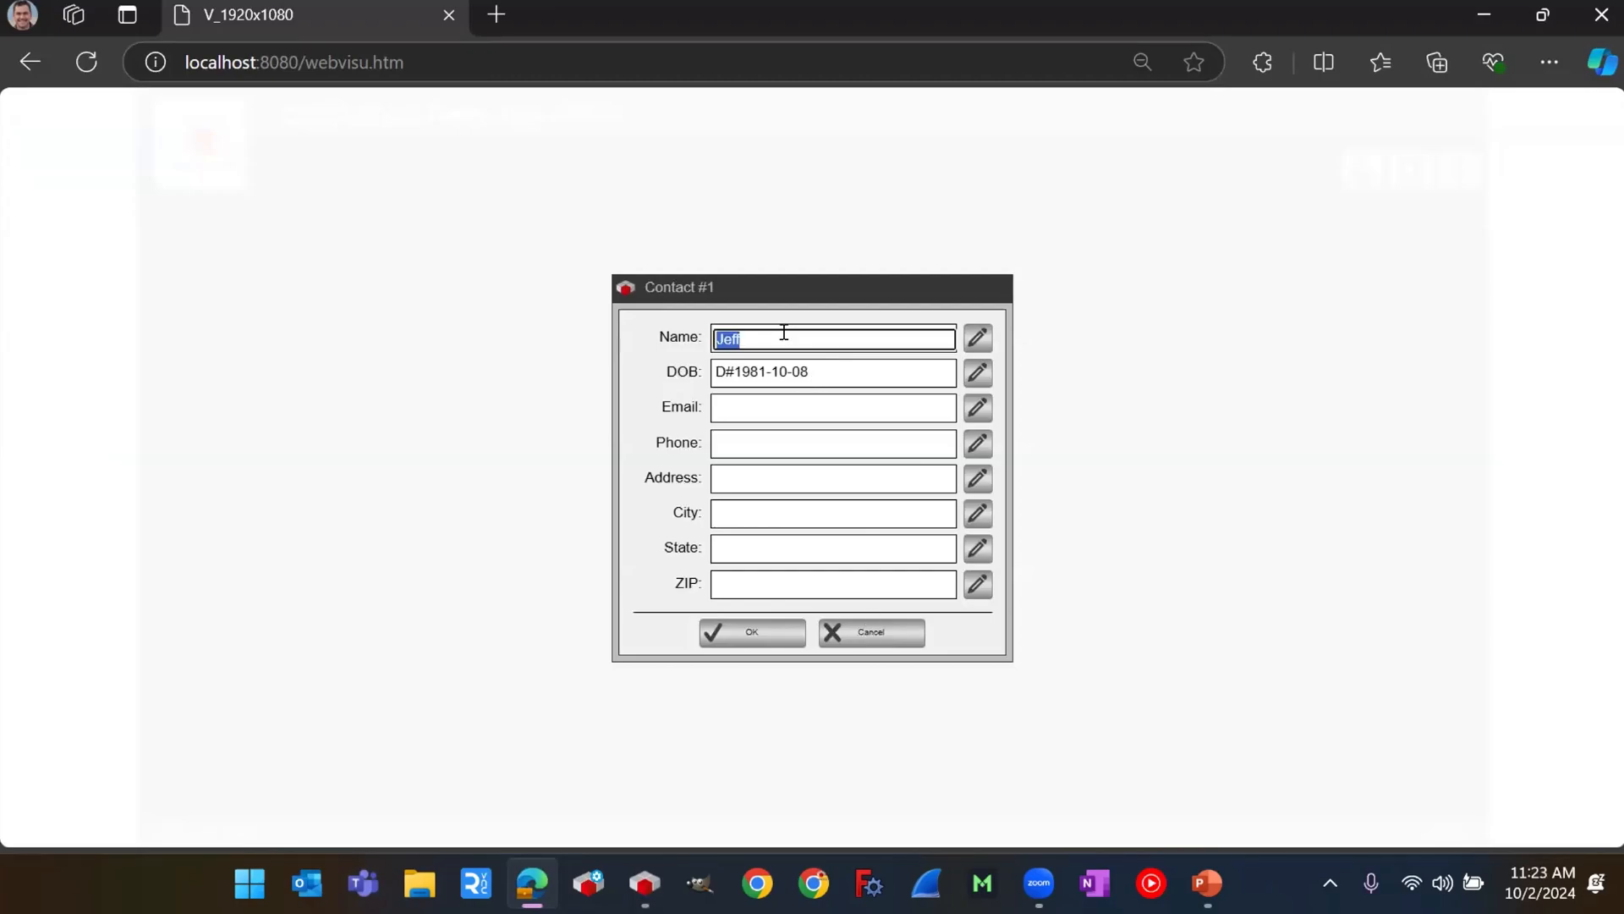
key("BackSpace")
key("Return")
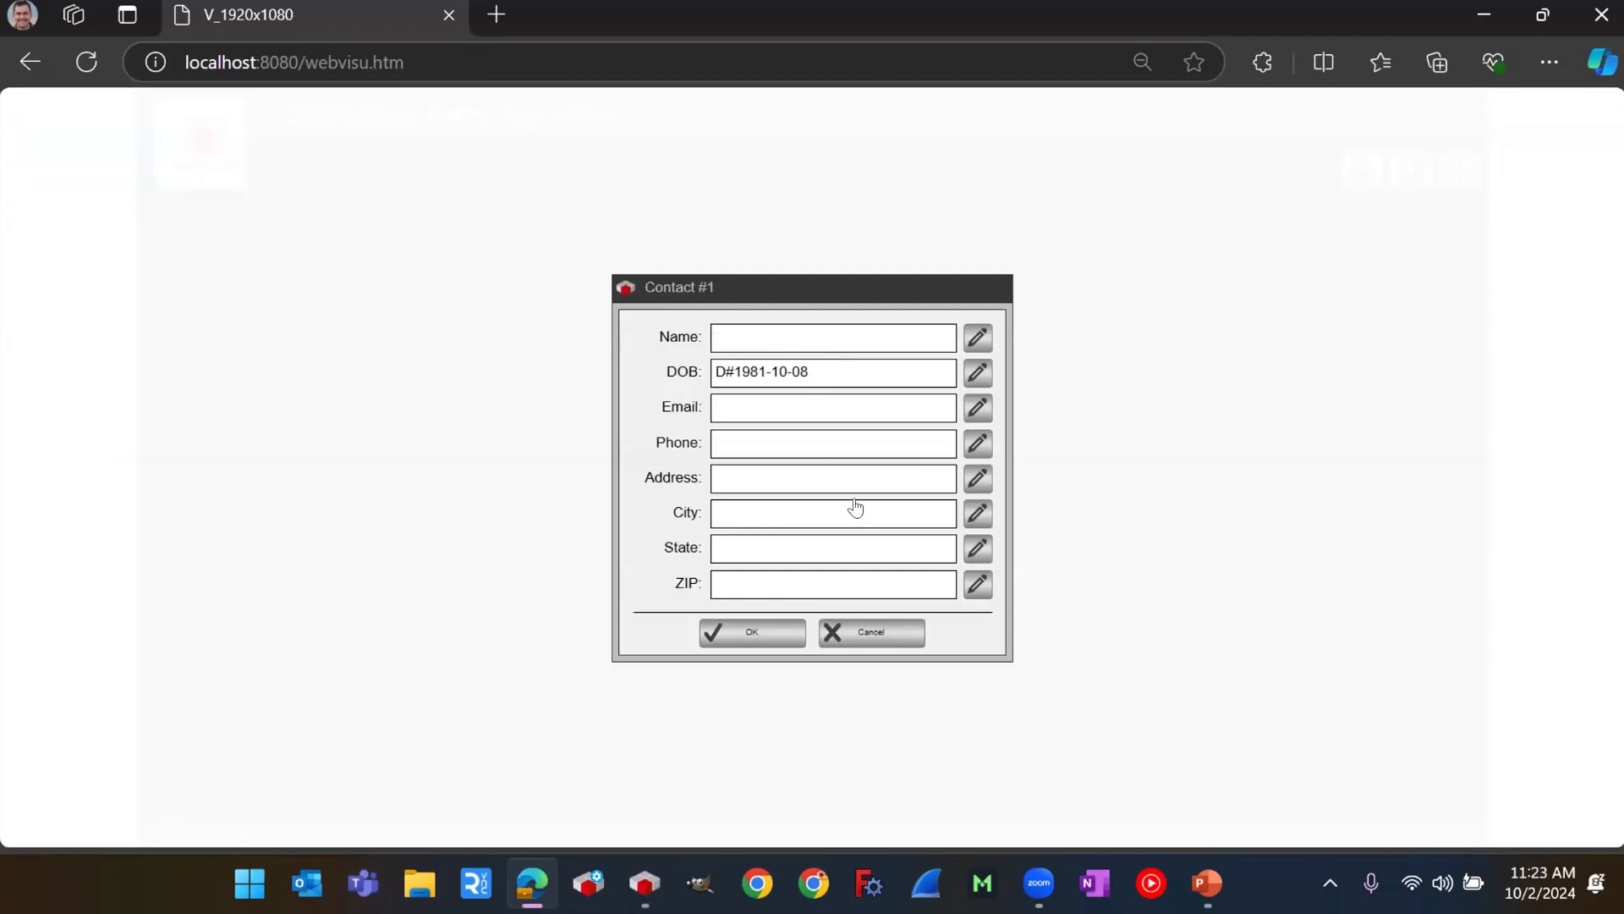
left_click(876, 634)
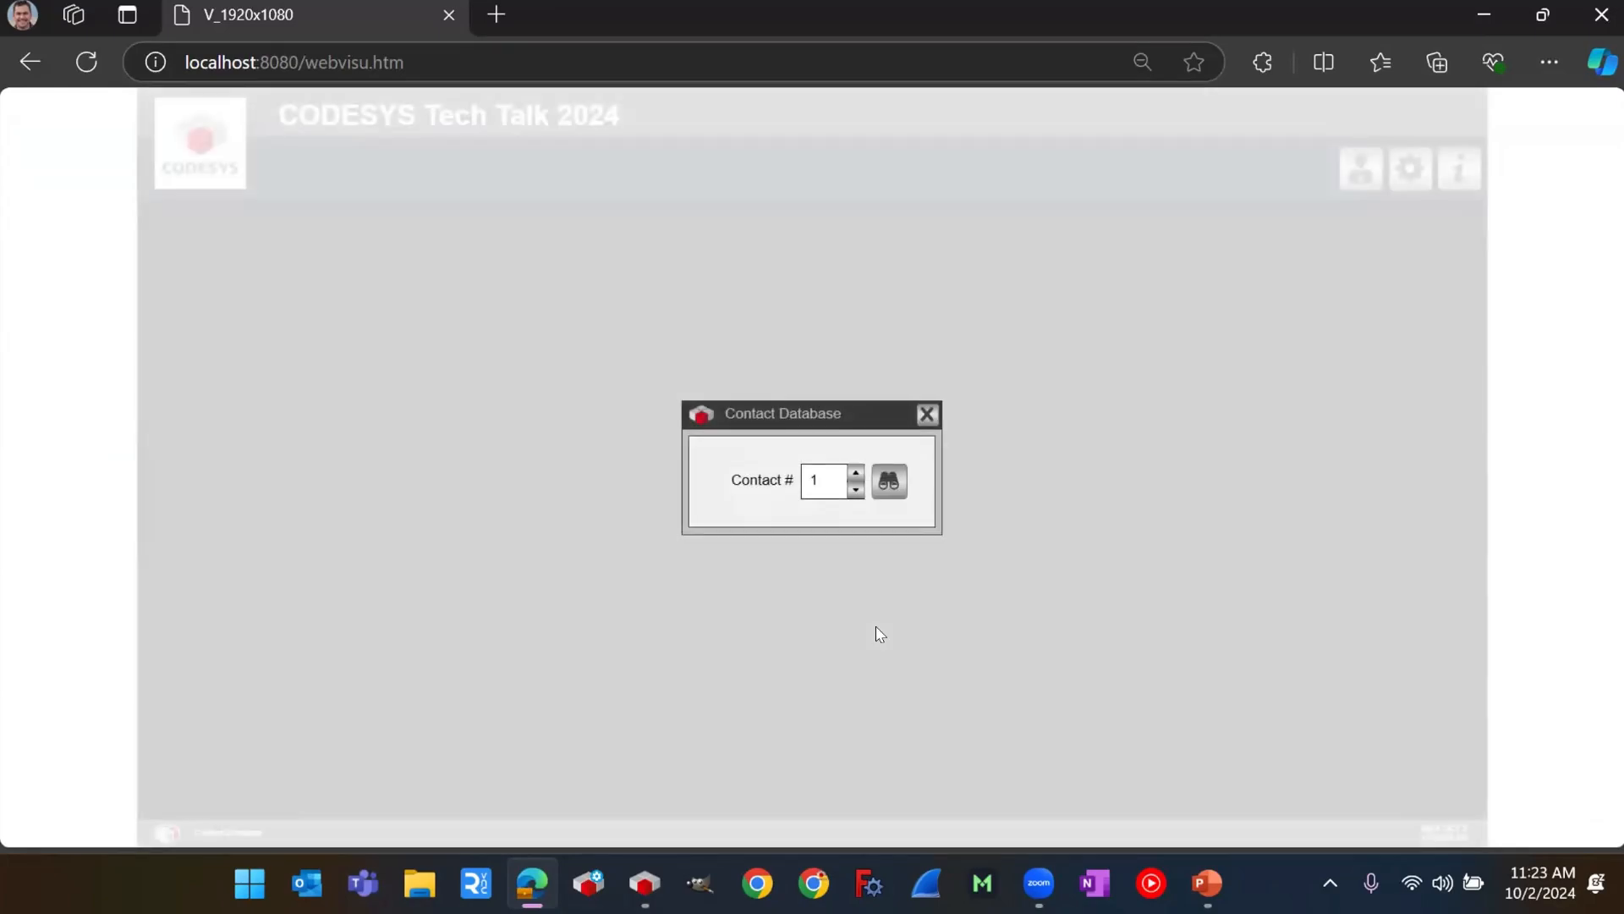
Step: Reopen the information dialog of contact 1 and check its Name field
left_click(881, 482)
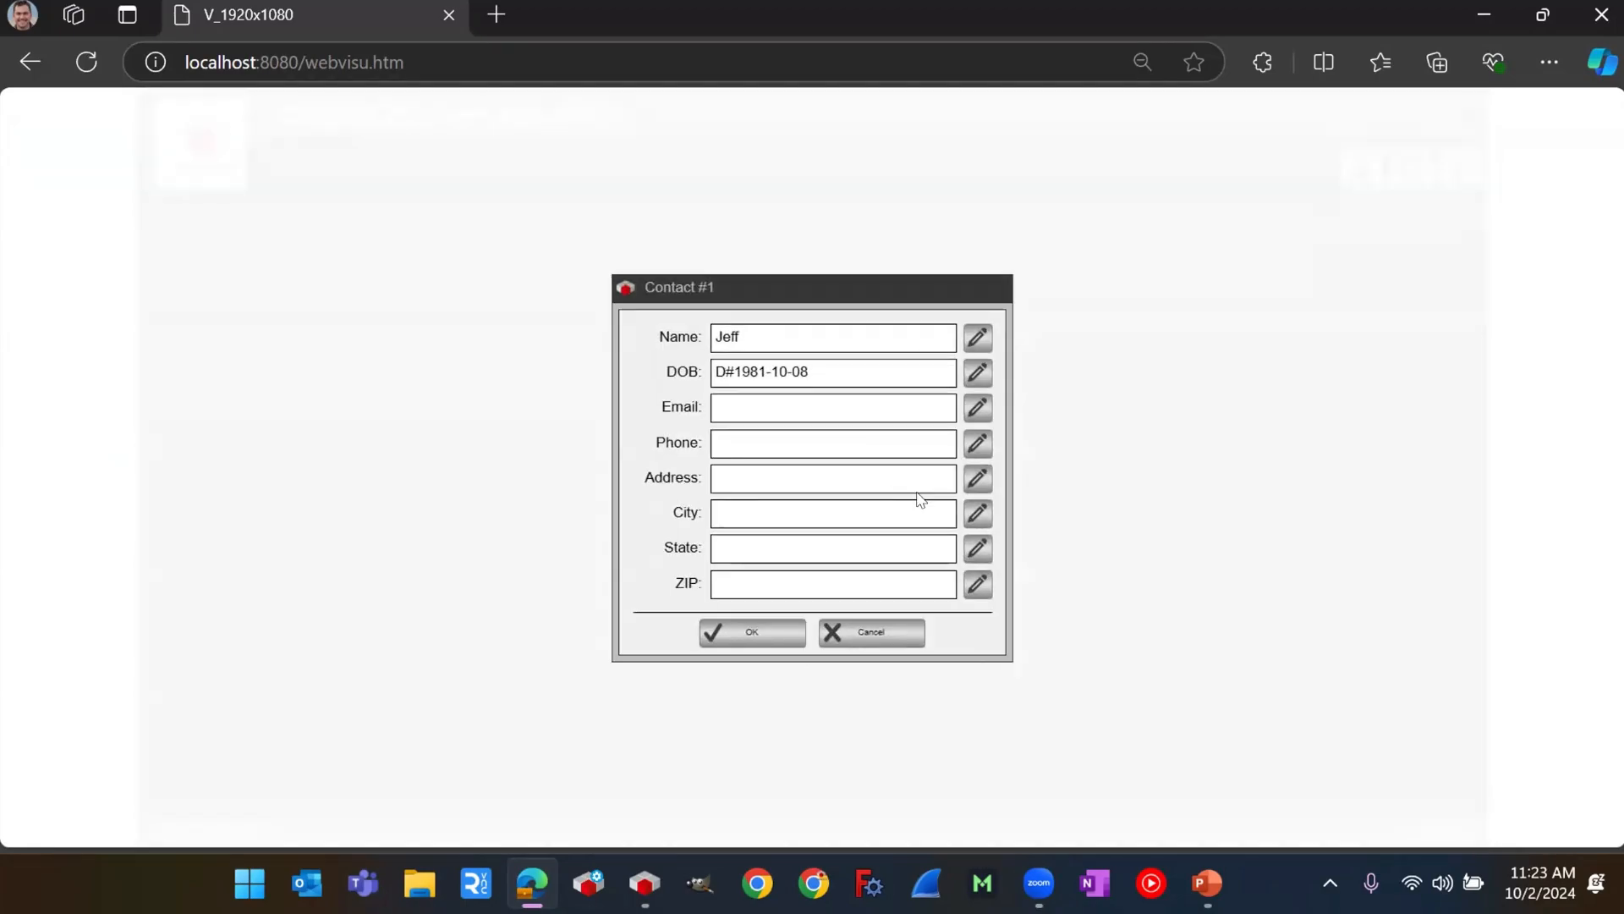
left_click(743, 347)
left_click(1046, 518)
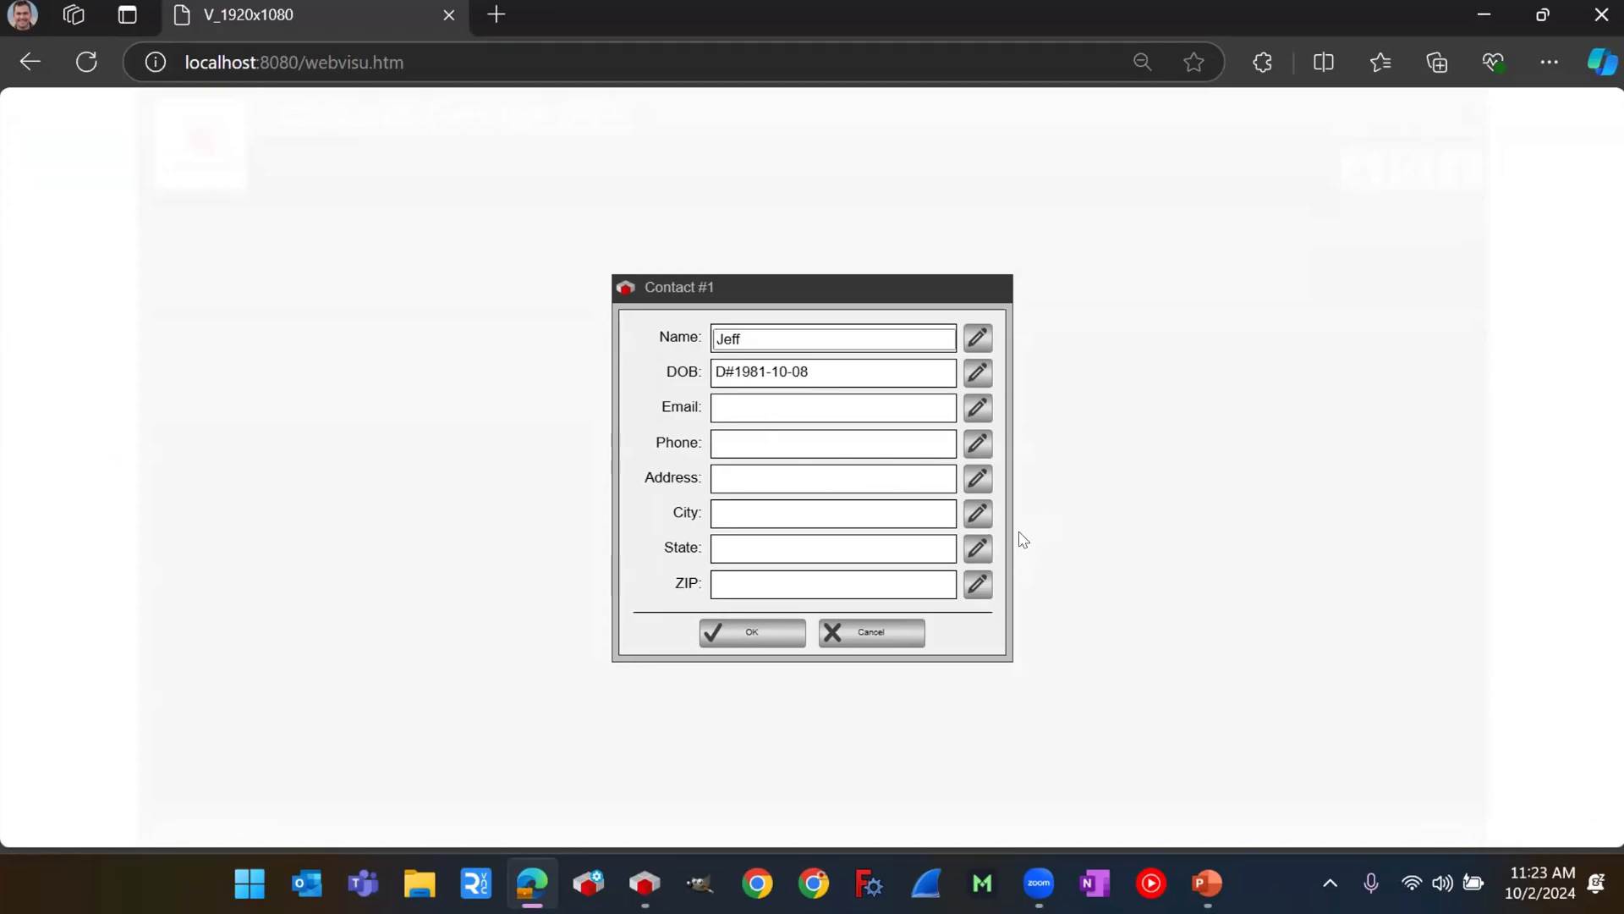